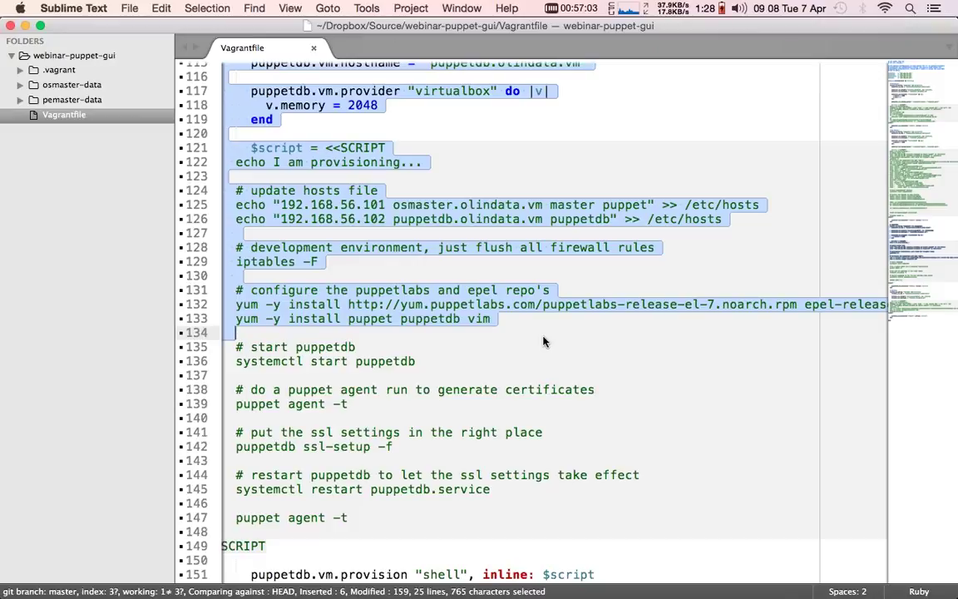
- Highlight the whole Foreman VM definition block in the Vagrantfile, from its comment line to its closing end
scroll(543, 339, "down", 5)
scroll(543, 336, "down", 3)
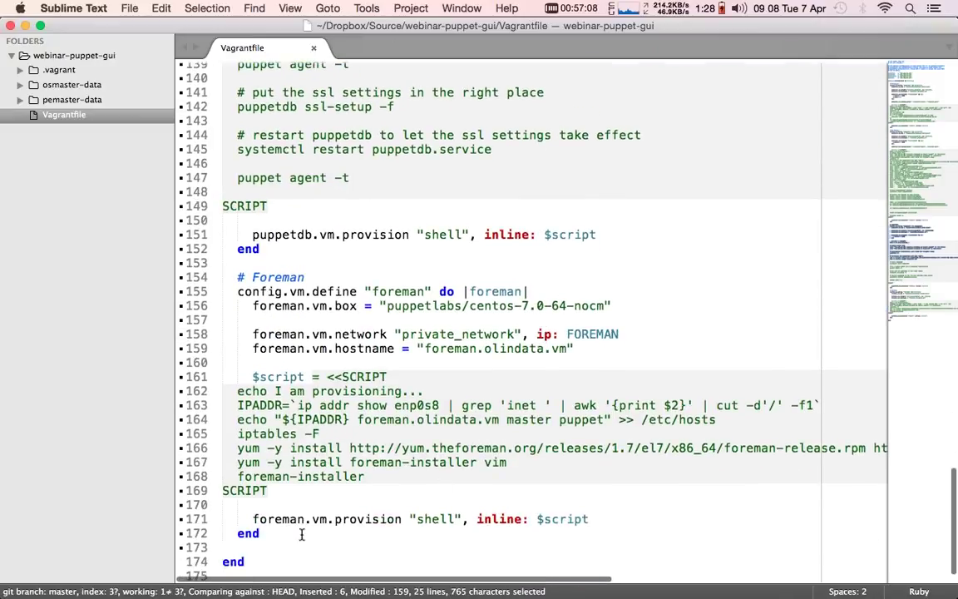
left_click_drag(300, 533, 182, 278)
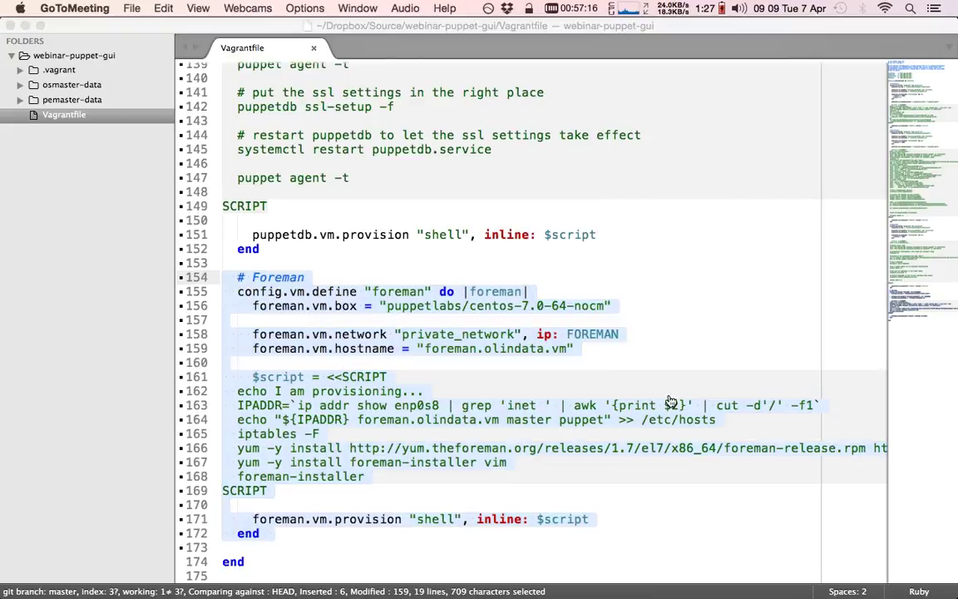
- Switch to iTerm and run "puppet agent -t" in the puppetdb session
key("super+Tab")
key("super+Tab")
key("super+Tab")
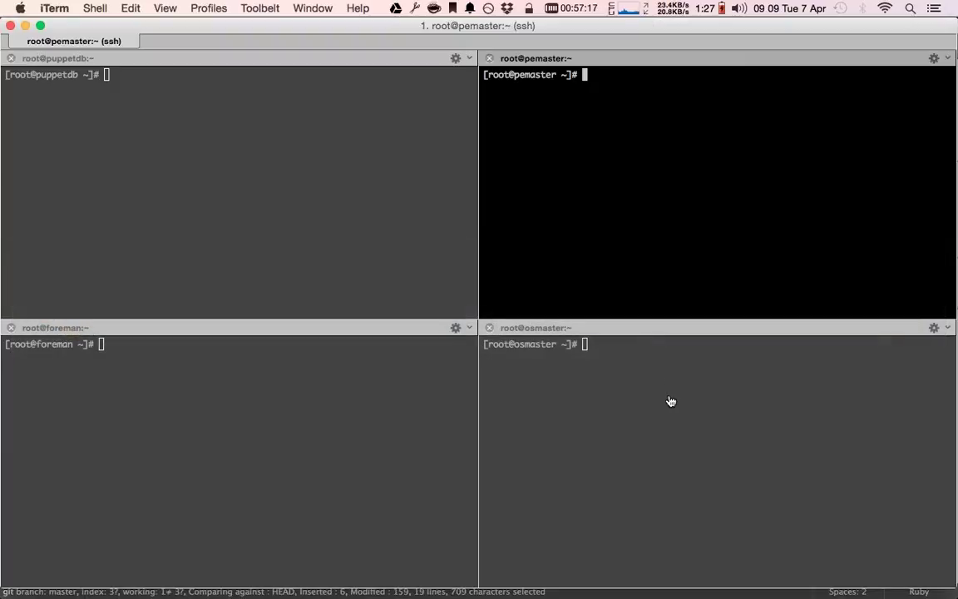
key("super+bracketleft")
type("p")
type("u")
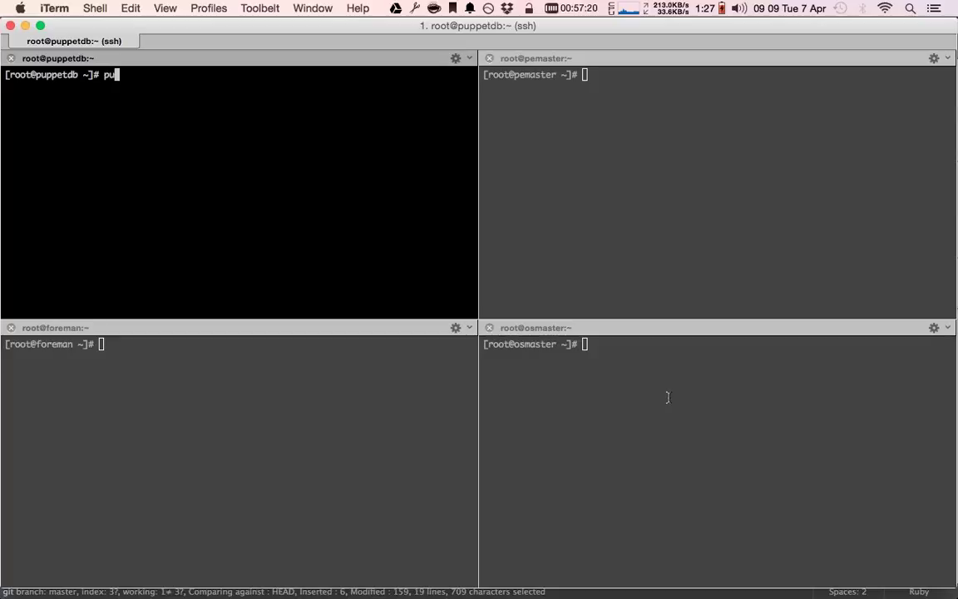
type("ppet agent -t")
key("Return")
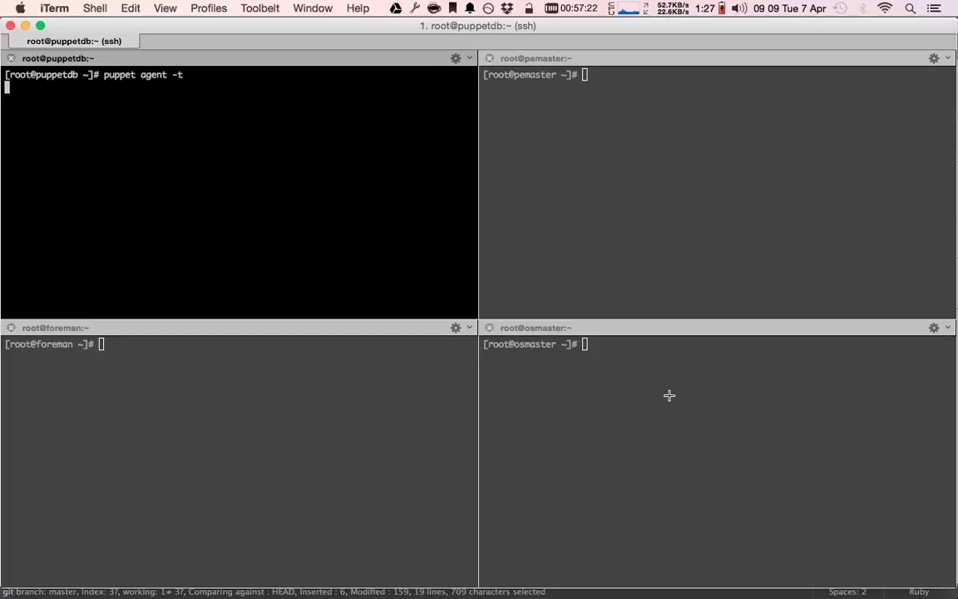
- Run "puppet agent -t" from the command history in the foreman session
key("super+alt+Down")
key("ctrl+r")
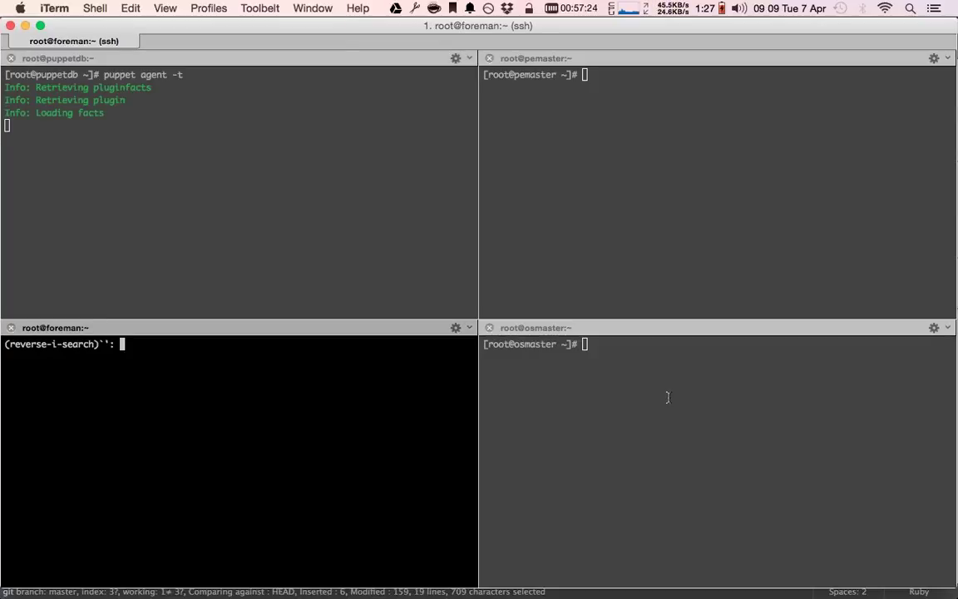
type("agent")
key("Return")
- Run "puppet agent -t" from the command history in the osmaster session
left_click(669, 395)
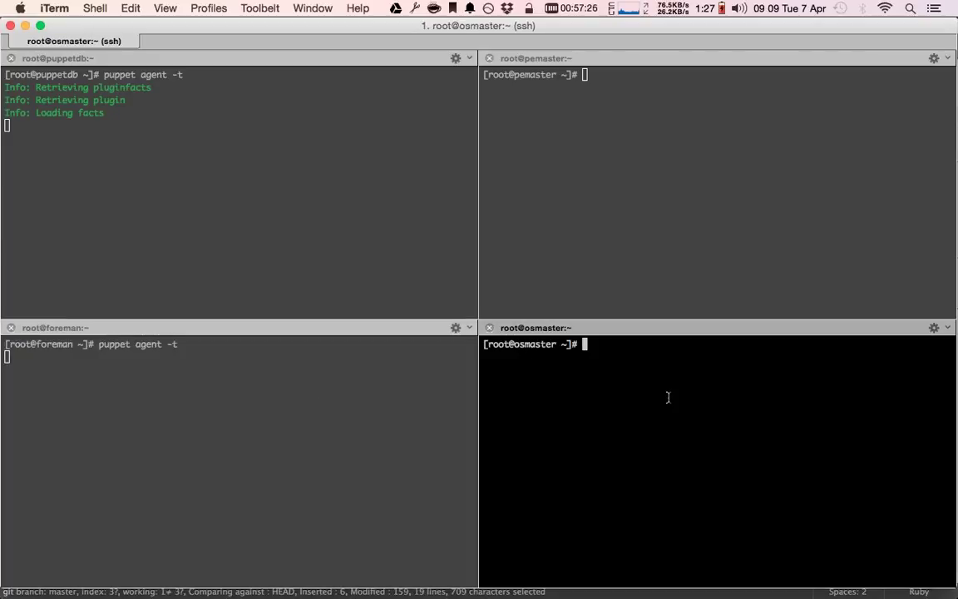
key("ctrl+r")
type("a")
key("Return")
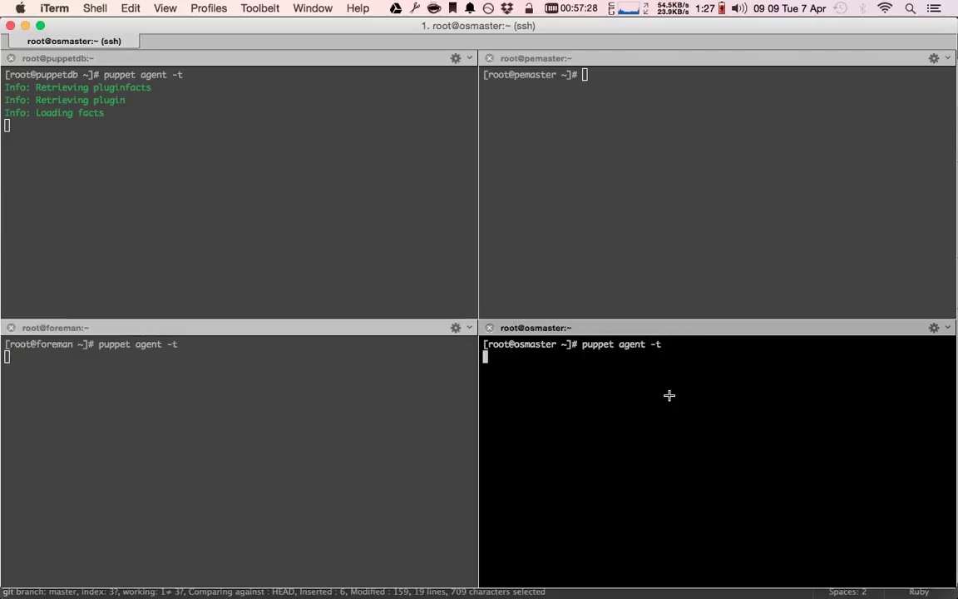
- Run "puppet agent -t" from the command history in the pemaster session
key("super+alt+Up")
key("ctrl+r")
type("ag")
key("Return")
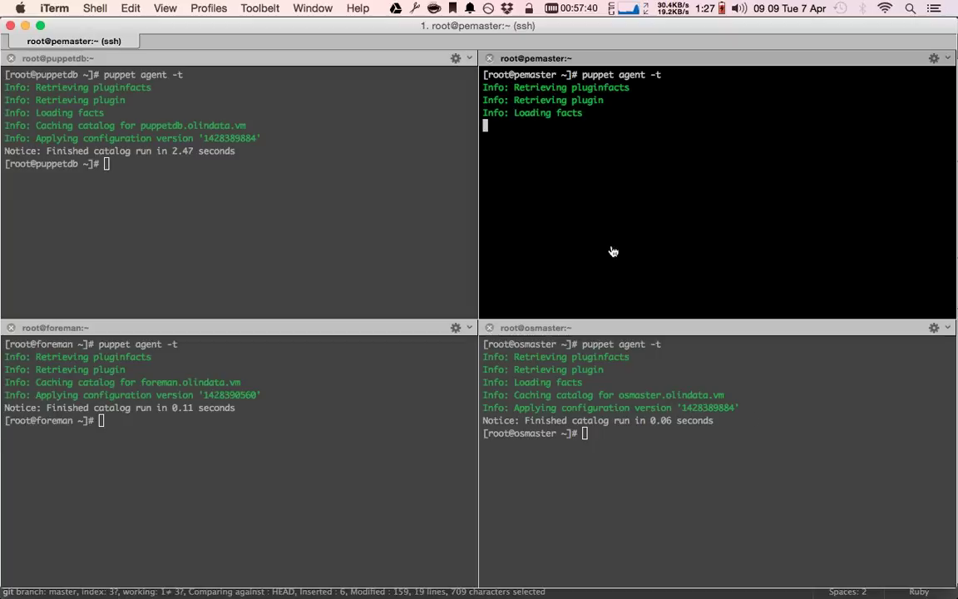
- Switch to Chrome and view the Puppet Enterprise console's node requests page and its license details
key("super+Tab")
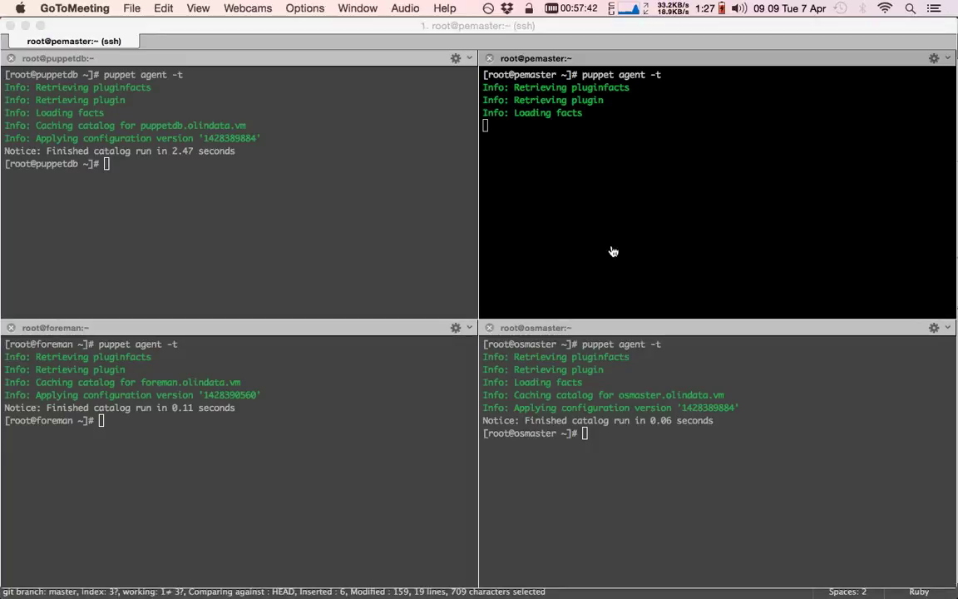
key("super+Tab")
key("super+Tab")
key("super+Tab")
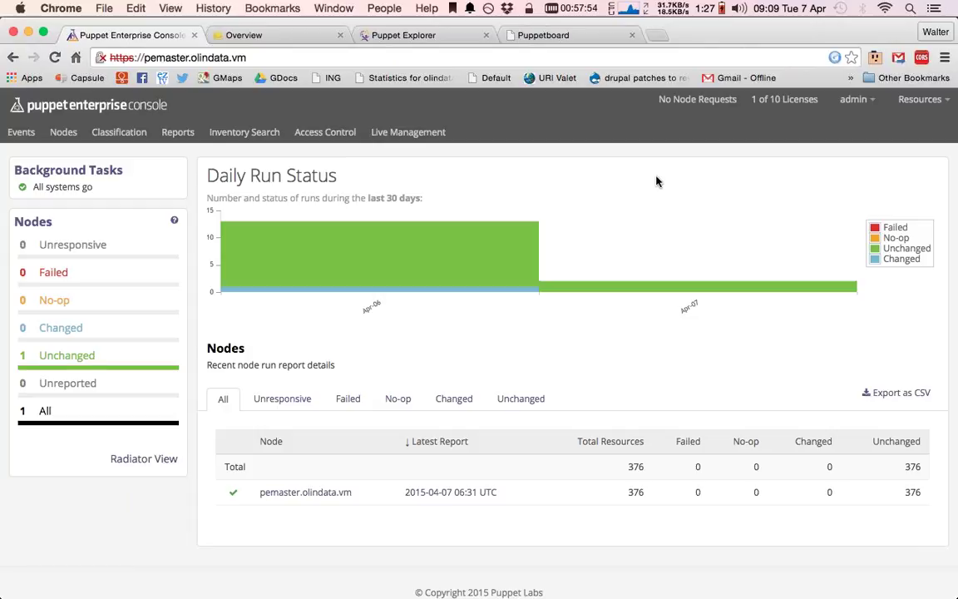
left_click(694, 109)
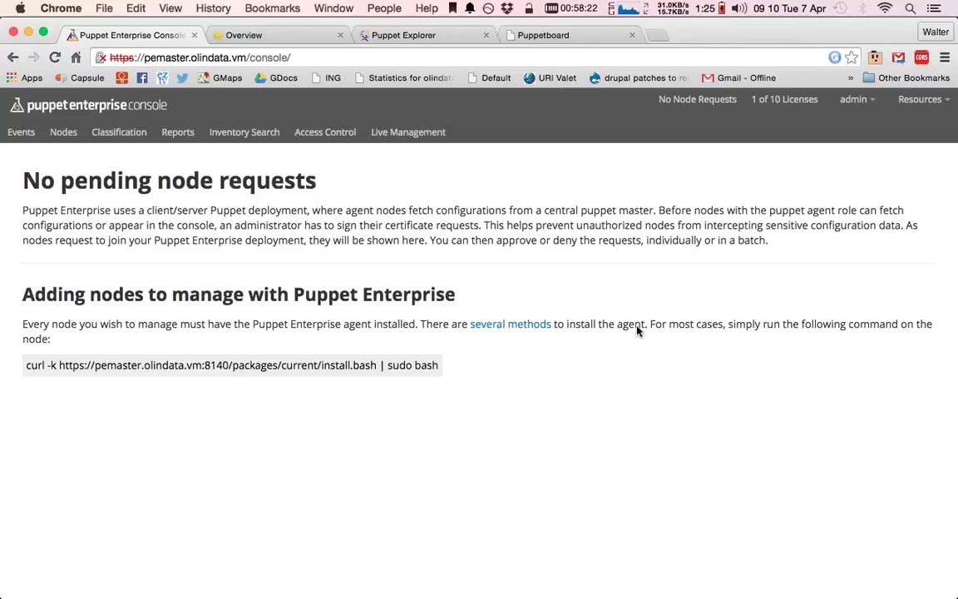
left_click(791, 103)
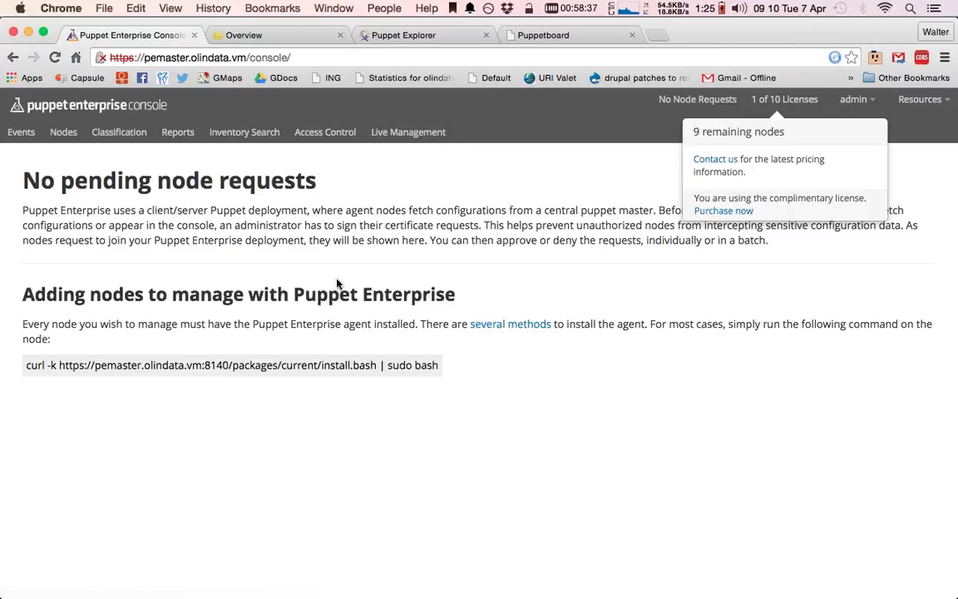
- Dismiss the license details and look at the console's Events page, followed by the Nodes overview
left_click(208, 231)
left_click(25, 133)
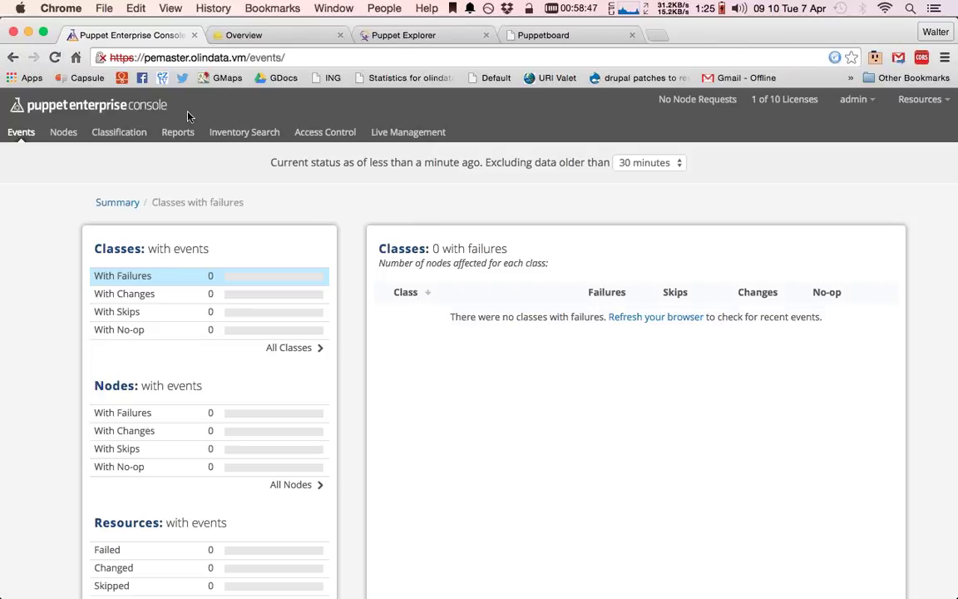
left_click(60, 137)
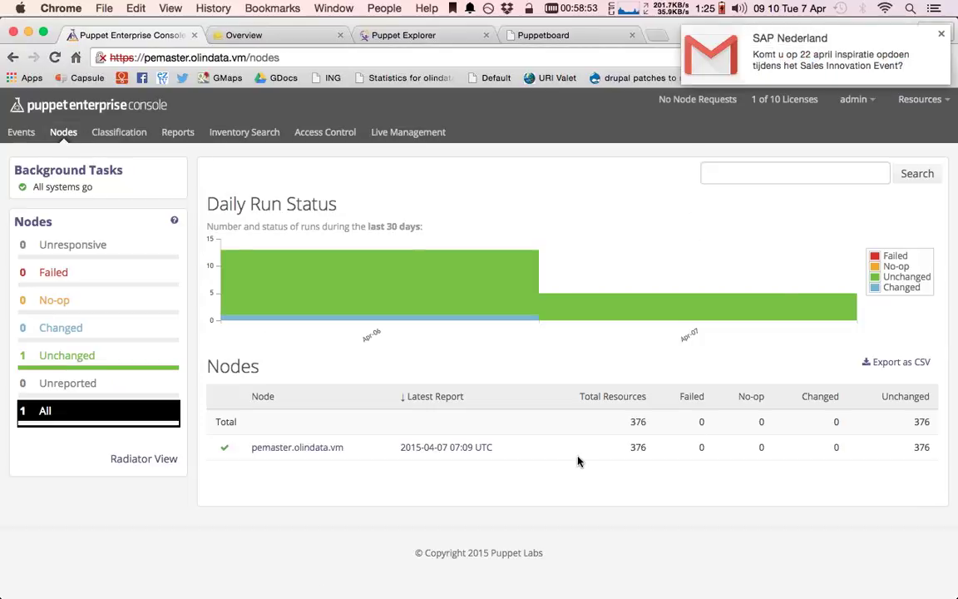
- Return to the Events page, refresh its data and list all classes with events
left_click(18, 131)
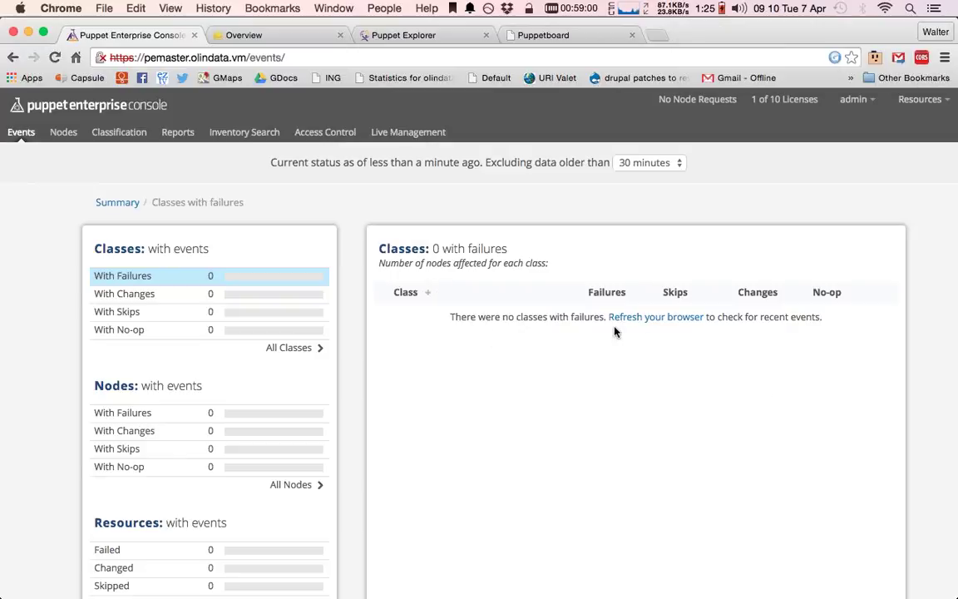
left_click(646, 317)
left_click(292, 348)
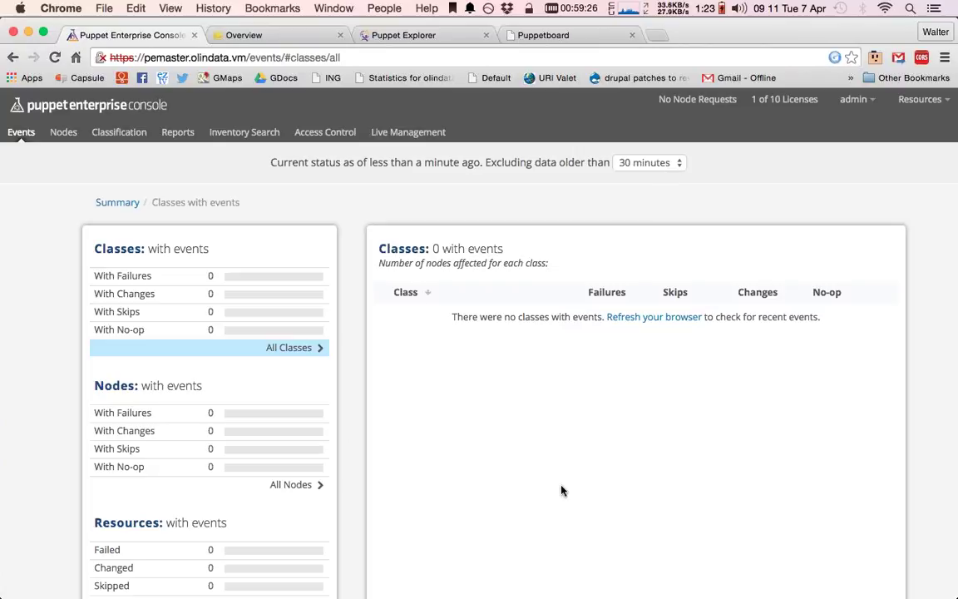
scroll(562, 478, "down", 3)
scroll(562, 478, "up", 3)
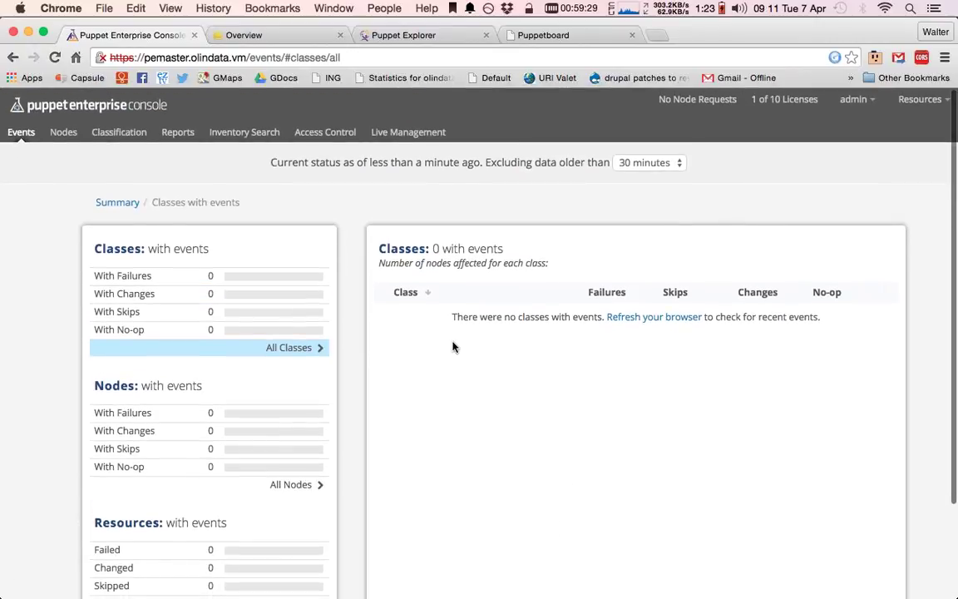
- Switch to iTerm and run "puppet agent -t --debug" in the pemaster session
key("super+Tab")
key("super+Tab")
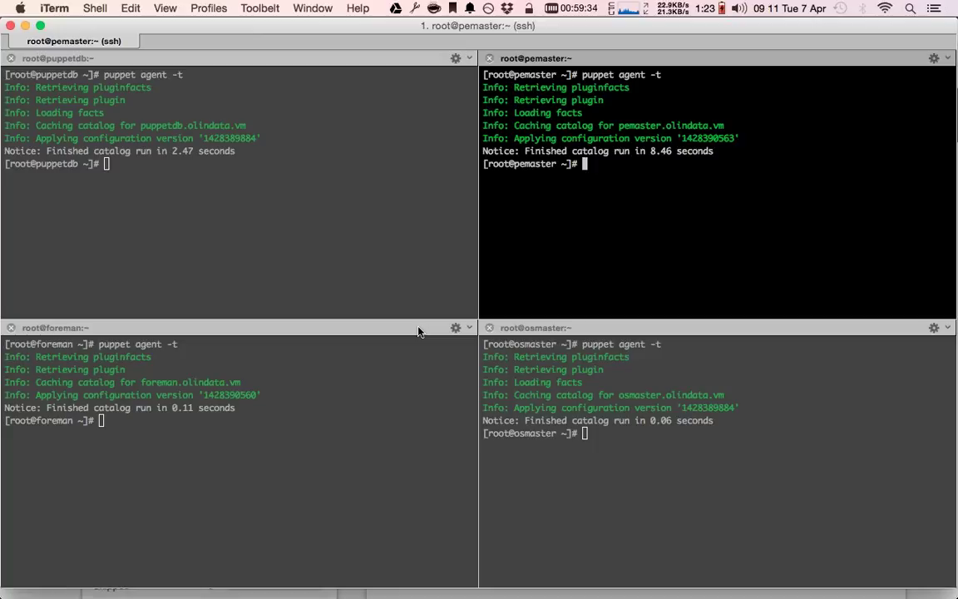
key("Up")
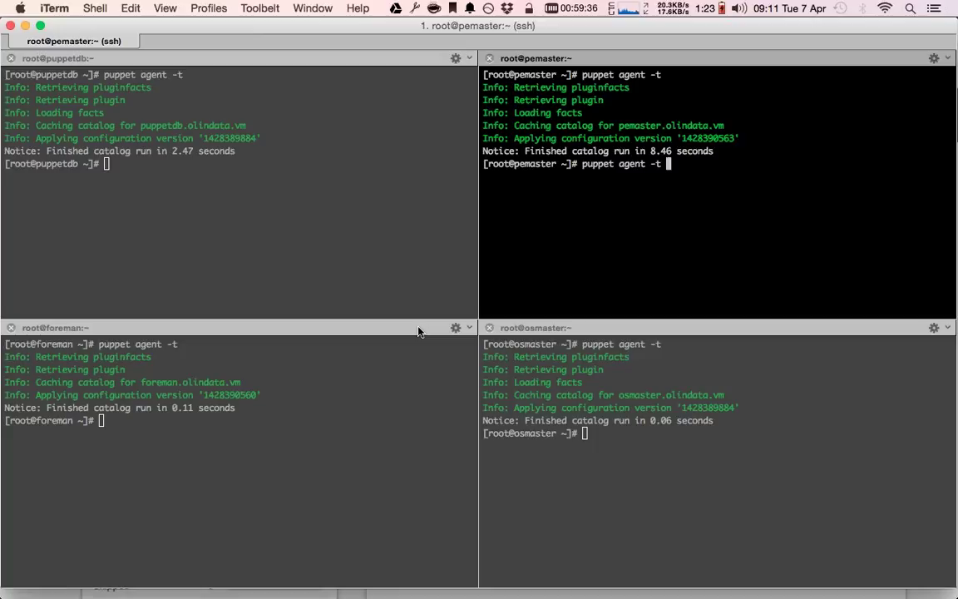
type("--debug")
key("Return")
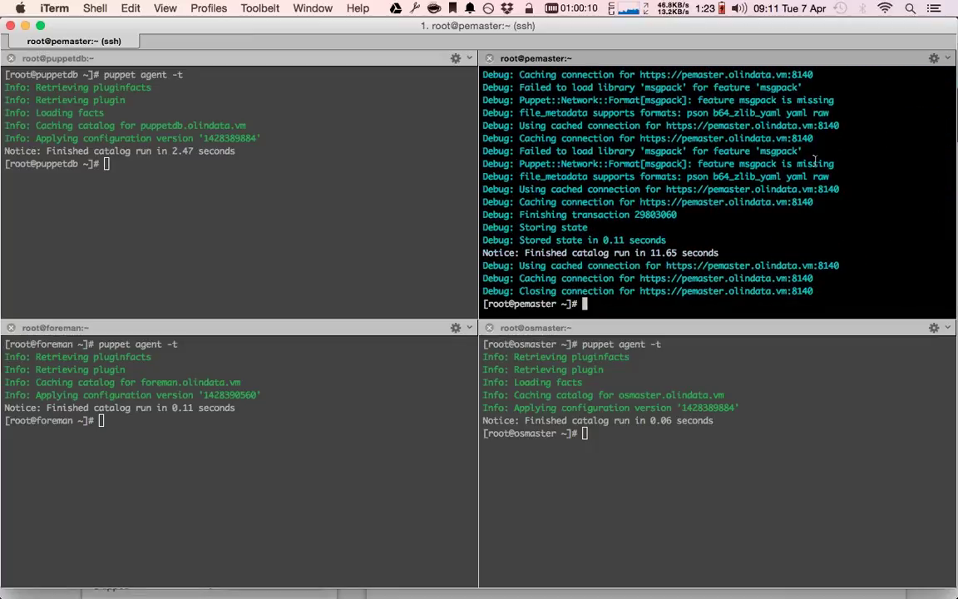
- Examine the debug output of the pemaster agent run, then return to the command prompt
scroll(815, 160, "up", 5)
scroll(815, 161, "up", 5)
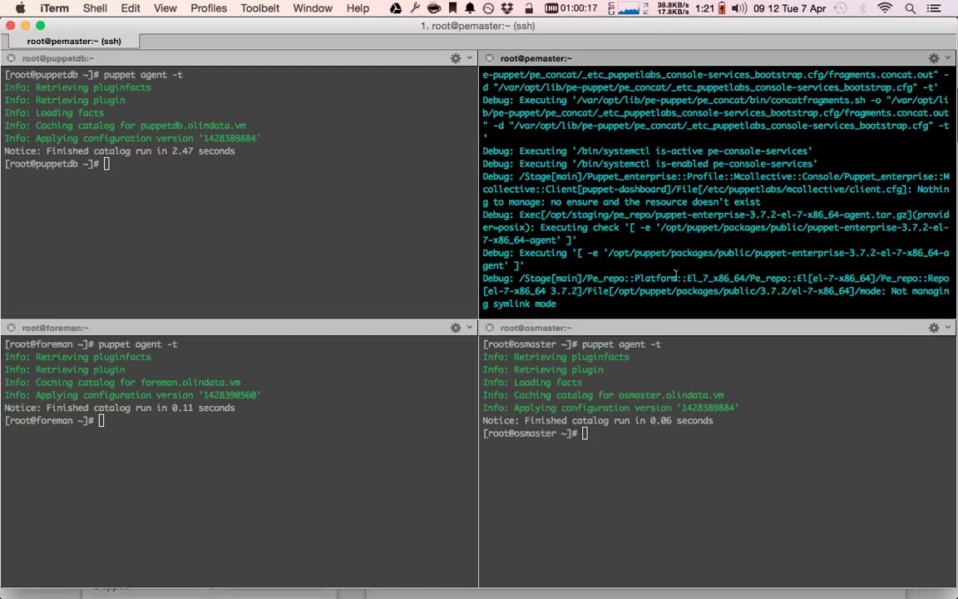
scroll(675, 274, "up", 5)
scroll(675, 274, "up", 1)
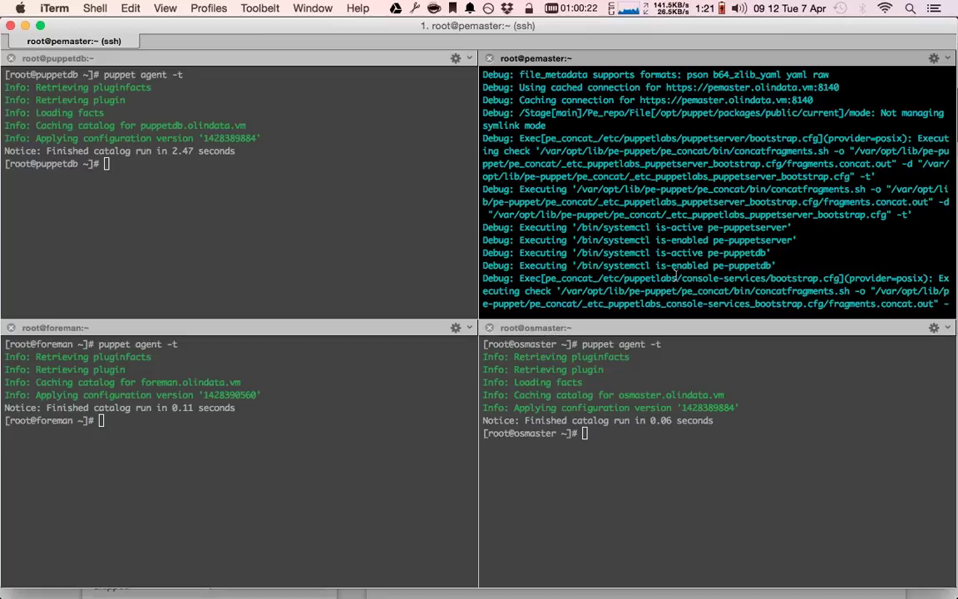
scroll(675, 275, "up", 3)
scroll(675, 274, "up", 3)
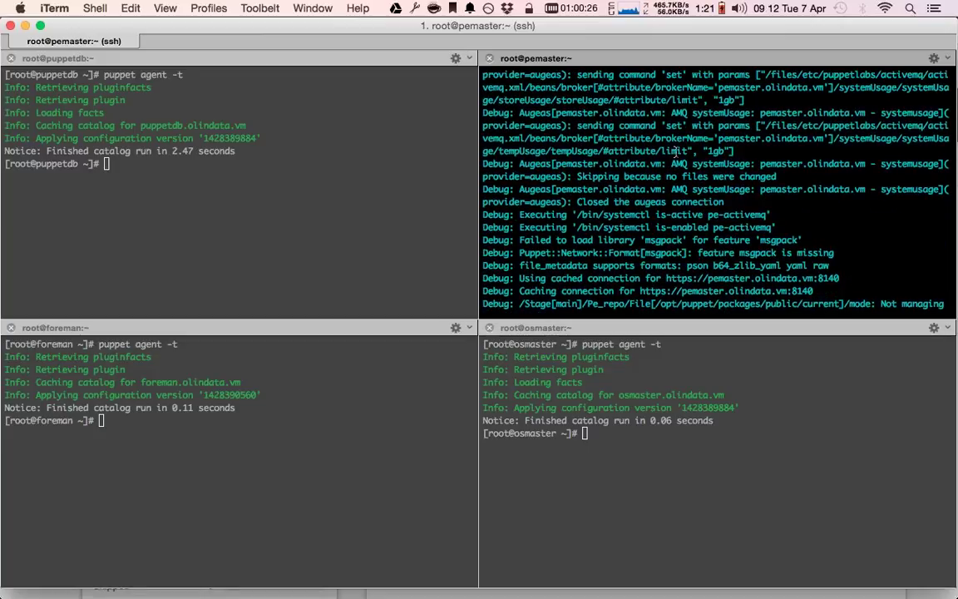
scroll(680, 183, "up", 4)
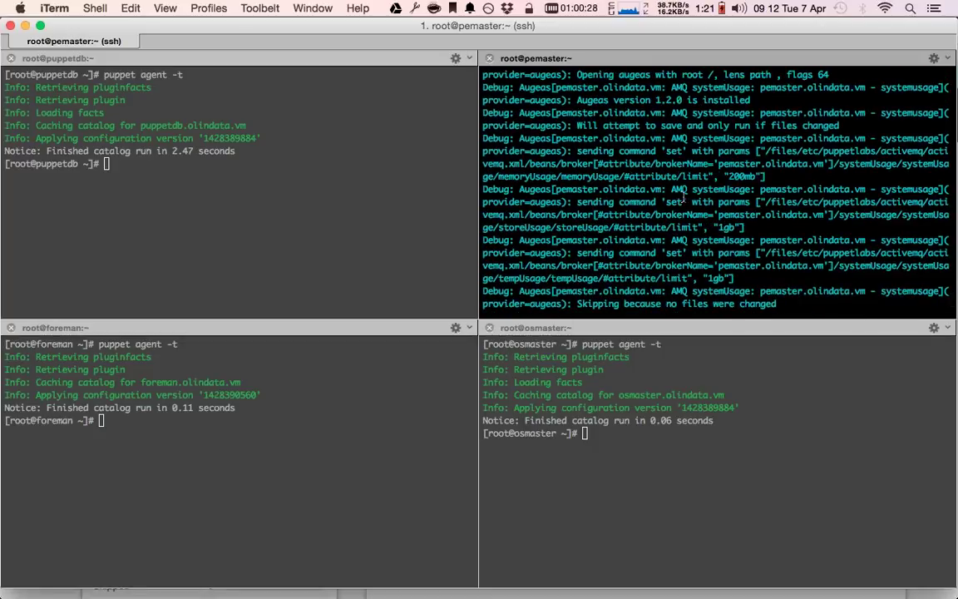
scroll(683, 197, "up", 8)
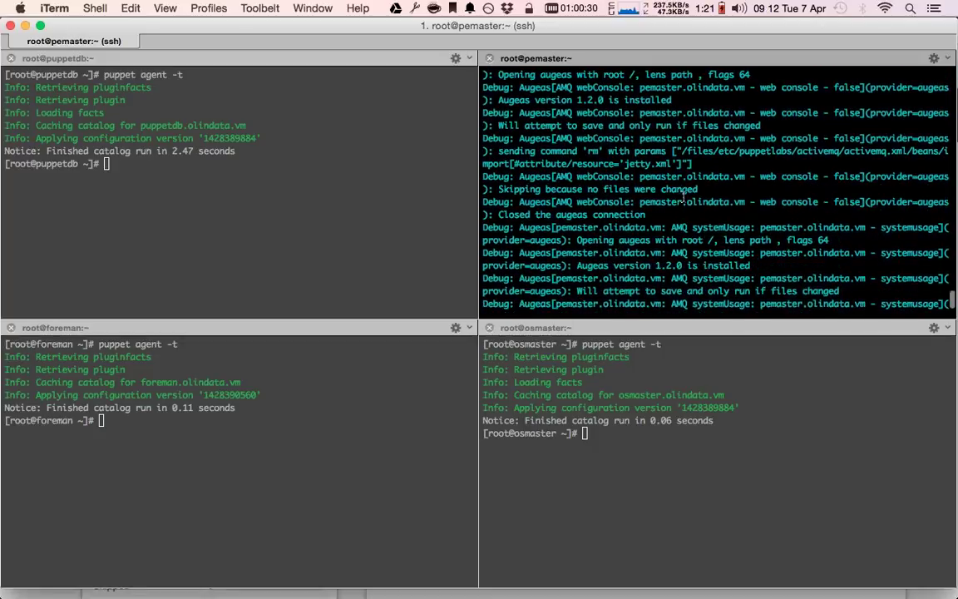
scroll(683, 197, "up", 8)
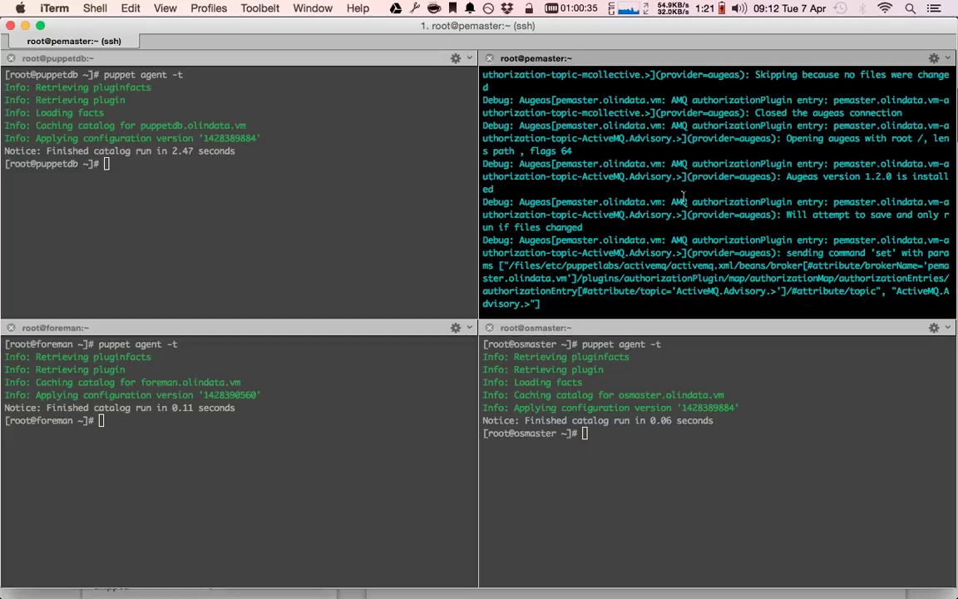
scroll(683, 197, "up", 6)
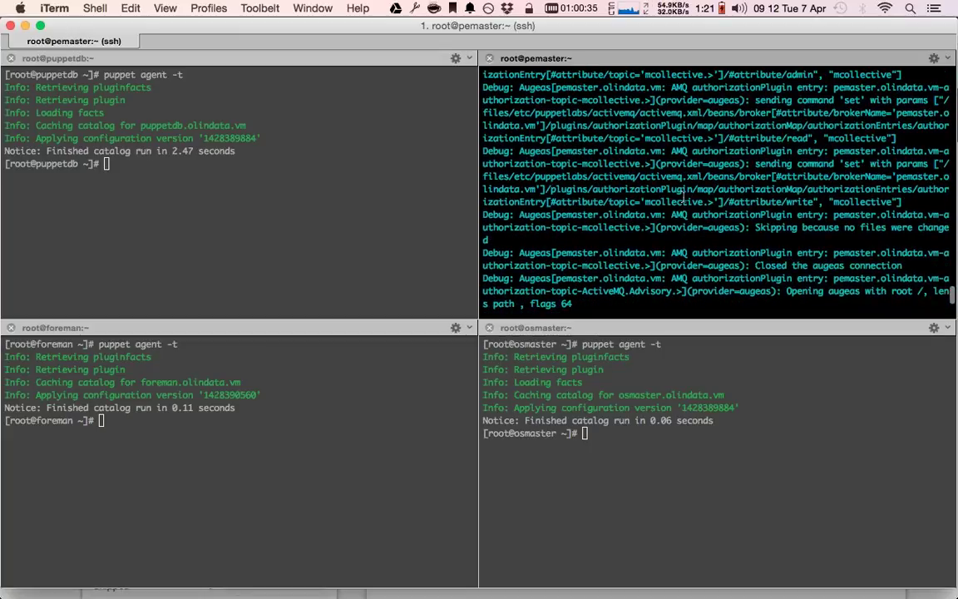
scroll(683, 197, "up", 10)
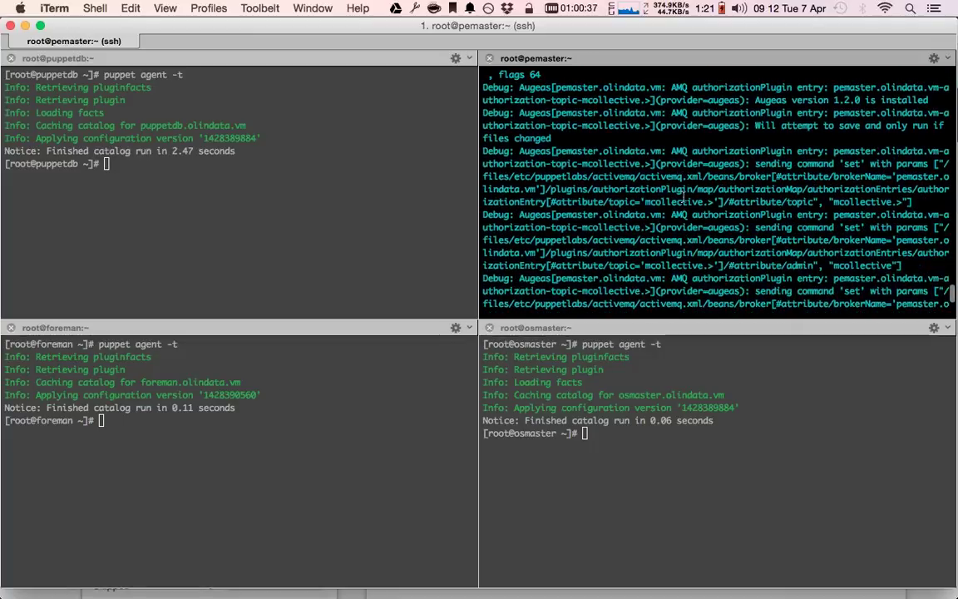
scroll(684, 197, "up", 1)
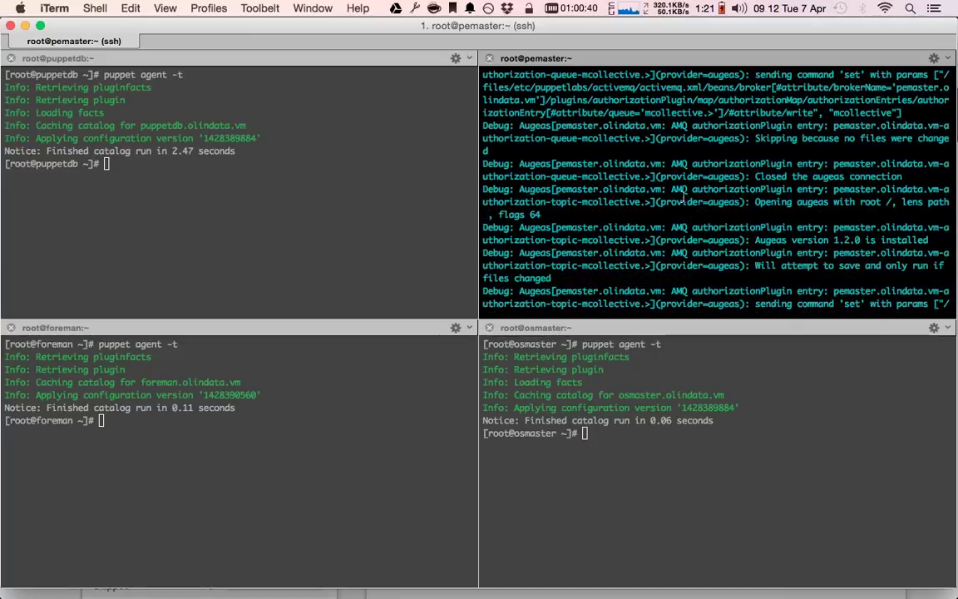
scroll(683, 197, "down", 15)
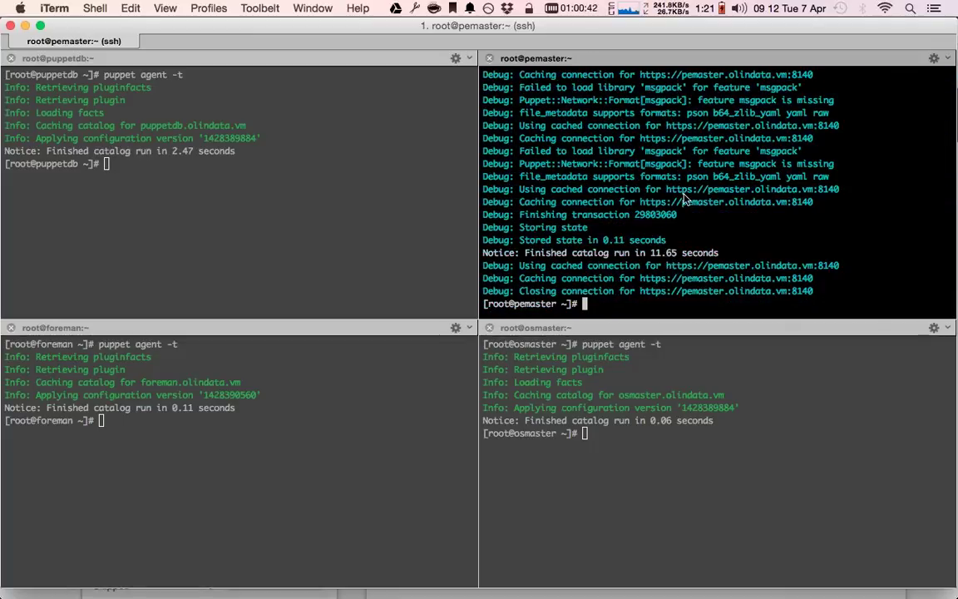
- Switch to Chrome and open the latest run report for pemaster.olindata.vm from the Nodes overview
key("super+Tab")
key("super+Tab")
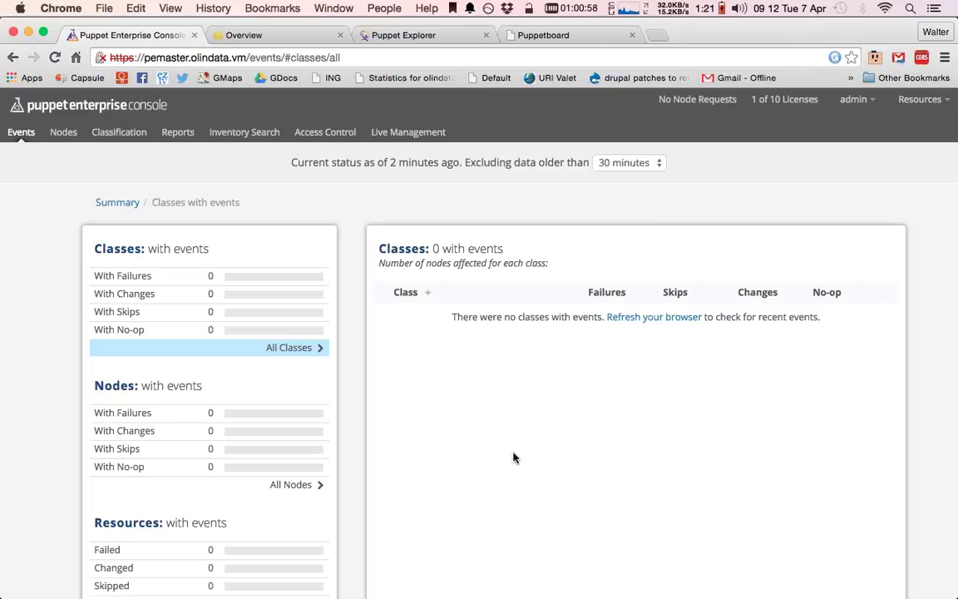
scroll(513, 457, "down", 5)
scroll(513, 455, "up", 5)
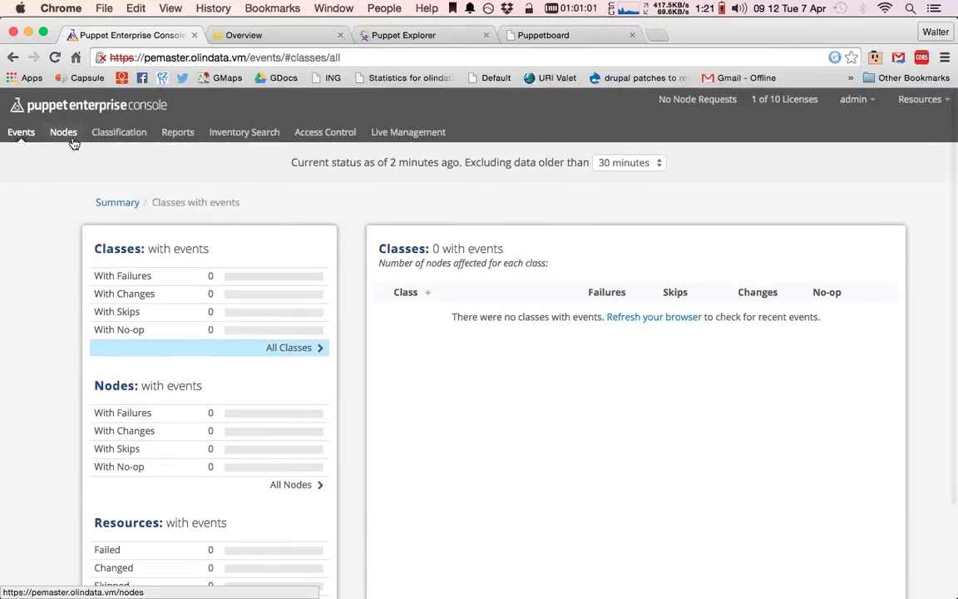
left_click(71, 138)
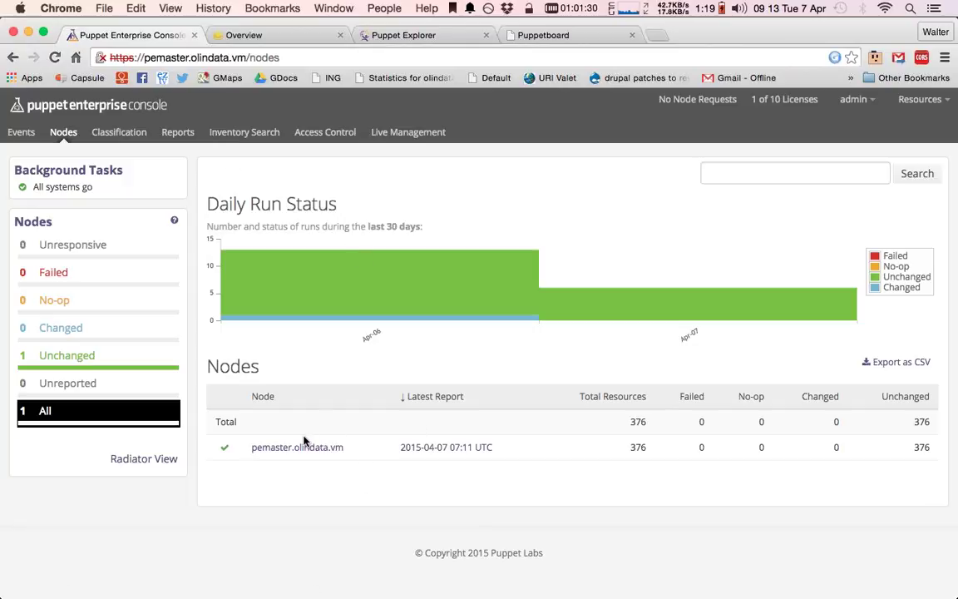
left_click(427, 448)
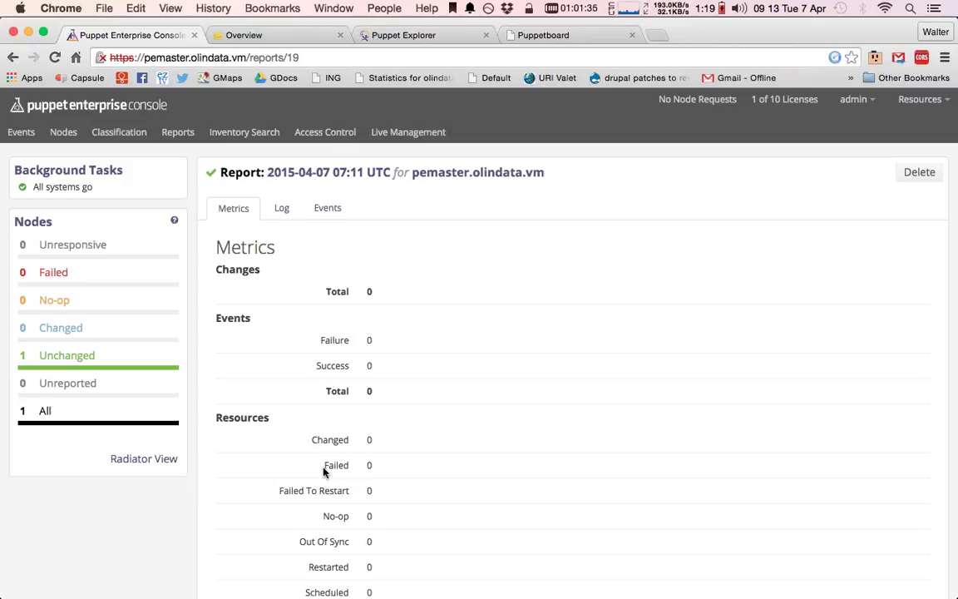
- Examine the pemaster.olindata.vm report's metrics, from the change, event and resource counts through the run times
scroll(325, 411, "down", 6)
scroll(325, 473, "down", 3)
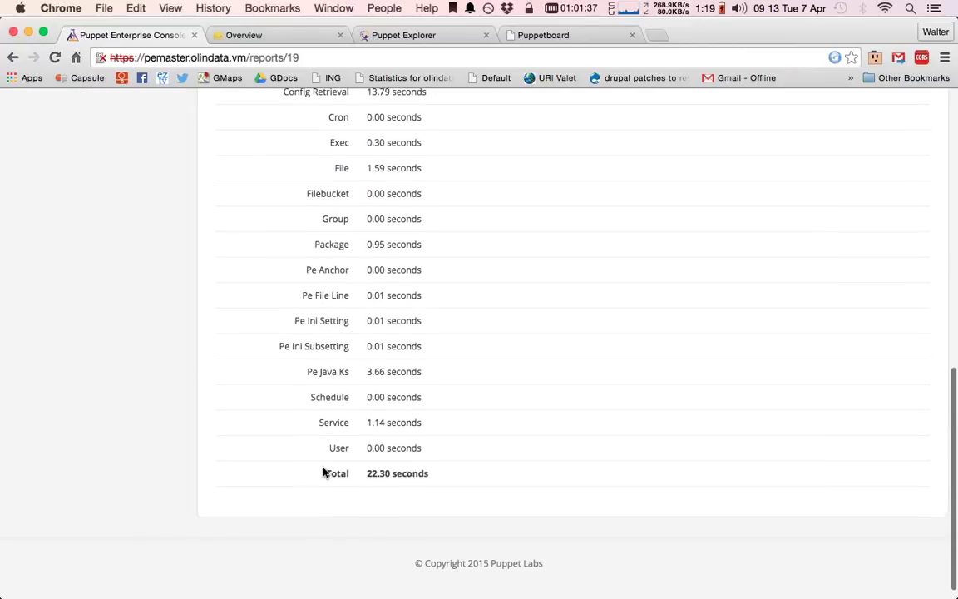
scroll(324, 470, "up", 8)
scroll(324, 468, "up", 2)
scroll(322, 470, "down", 6)
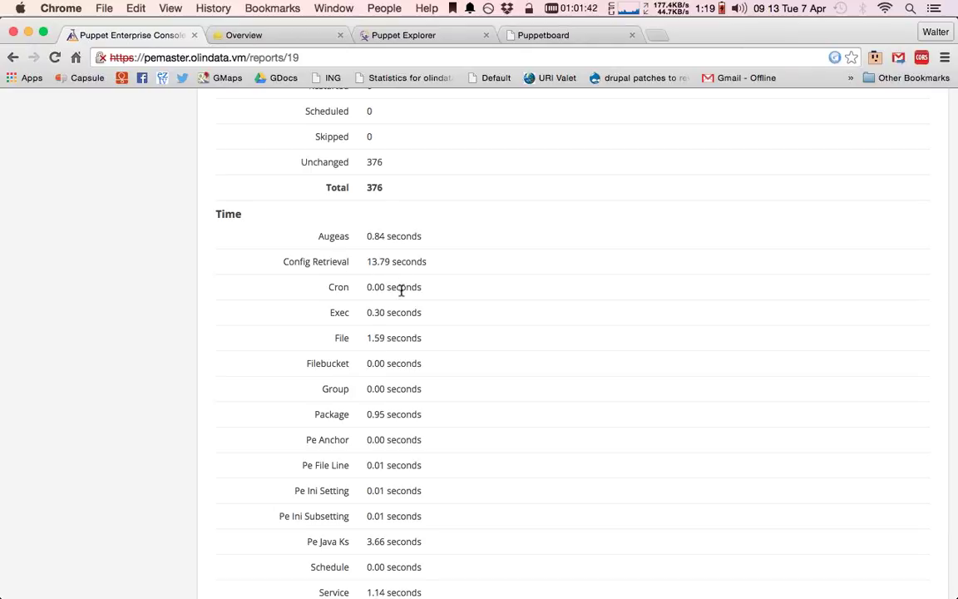
scroll(398, 563, "down", 3)
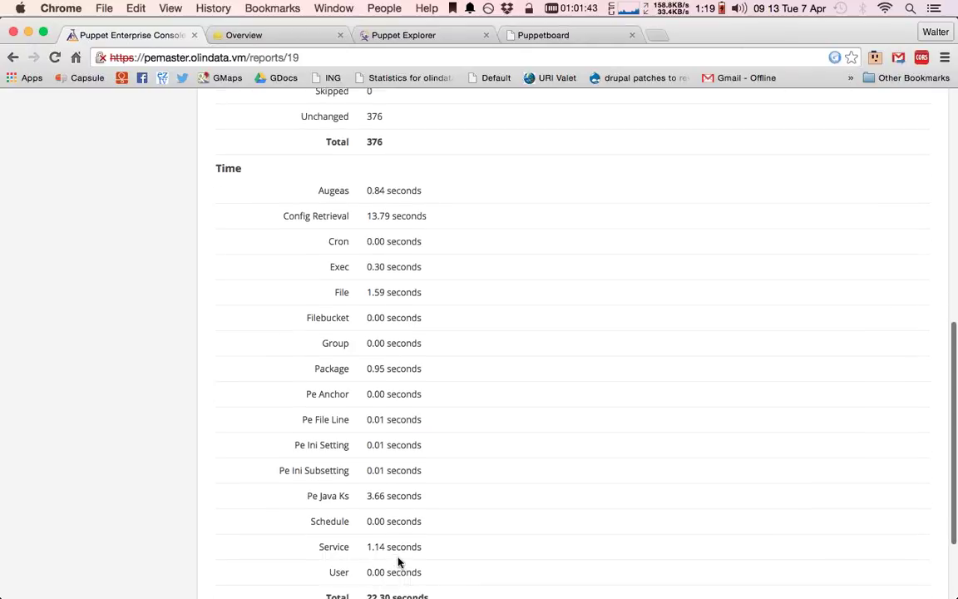
scroll(398, 563, "down", 2)
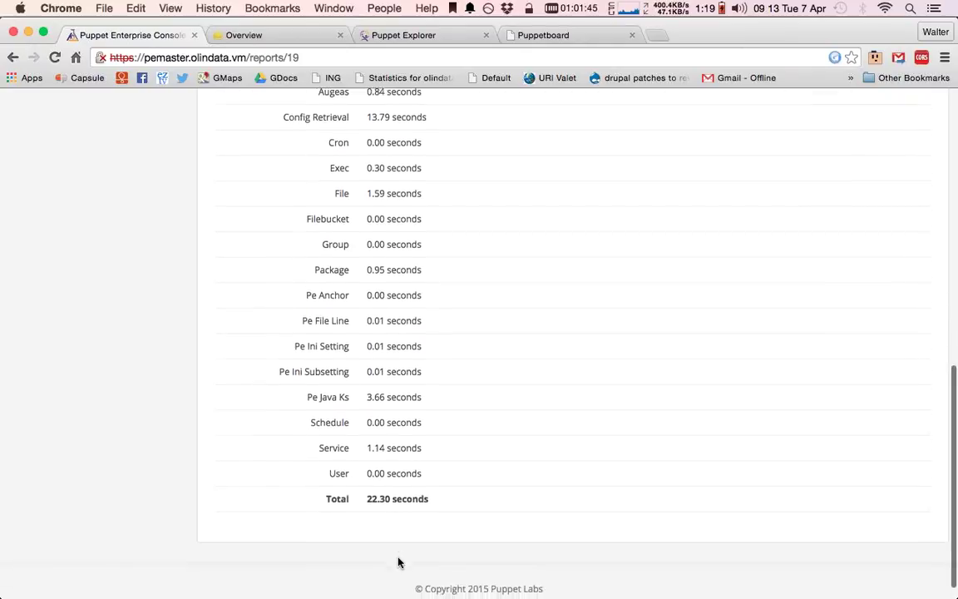
scroll(398, 559, "up", 2)
scroll(399, 558, "up", 10)
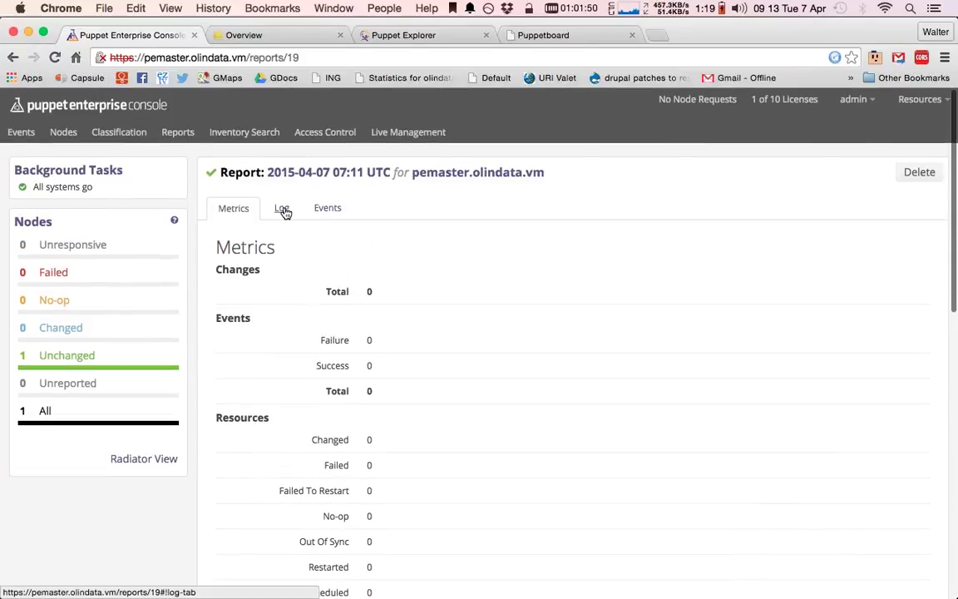
- Review the report's log messages and list its resource events
left_click(283, 209)
scroll(643, 399, "down", 1)
scroll(642, 399, "down", 10)
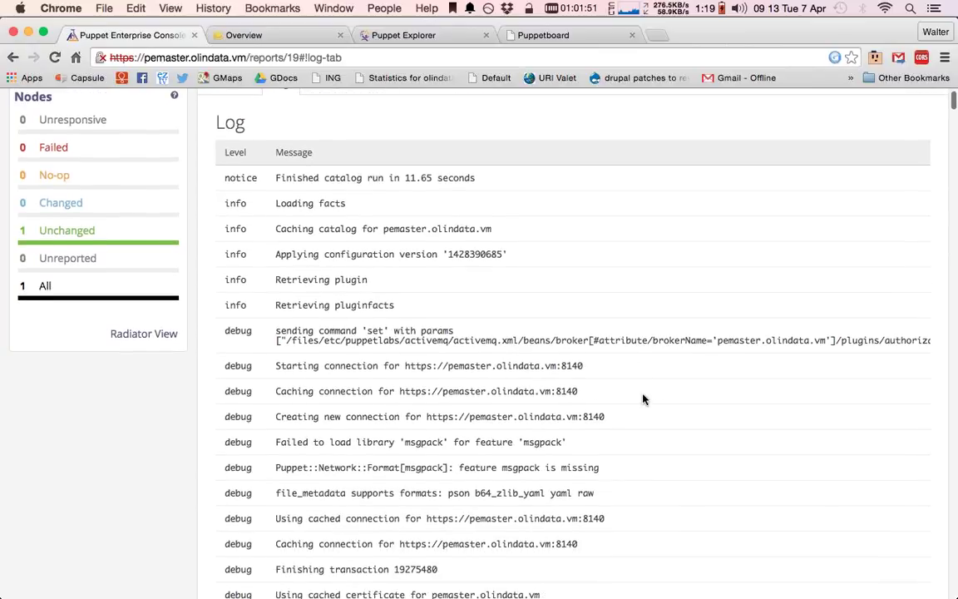
scroll(643, 399, "up", 12)
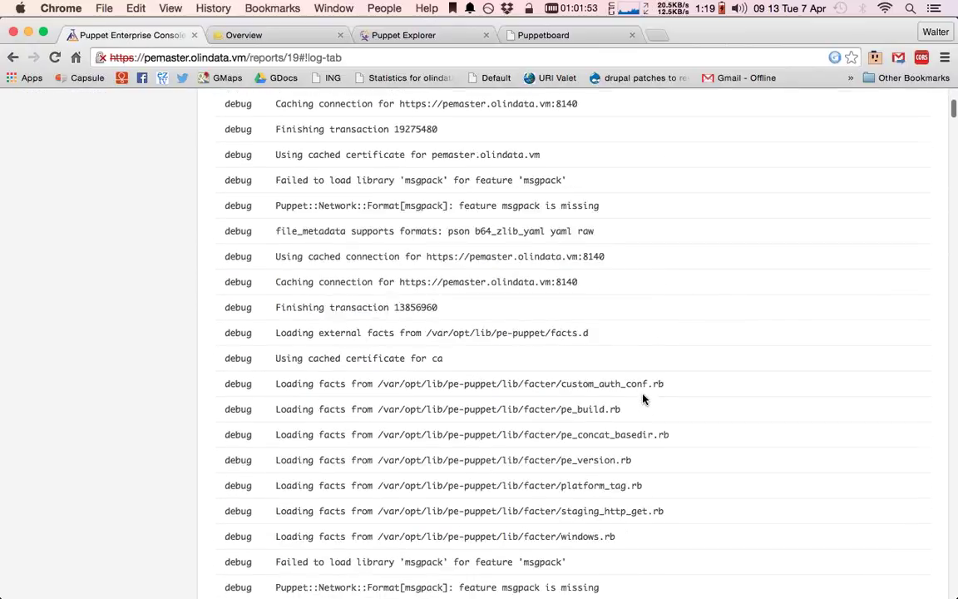
left_click(330, 212)
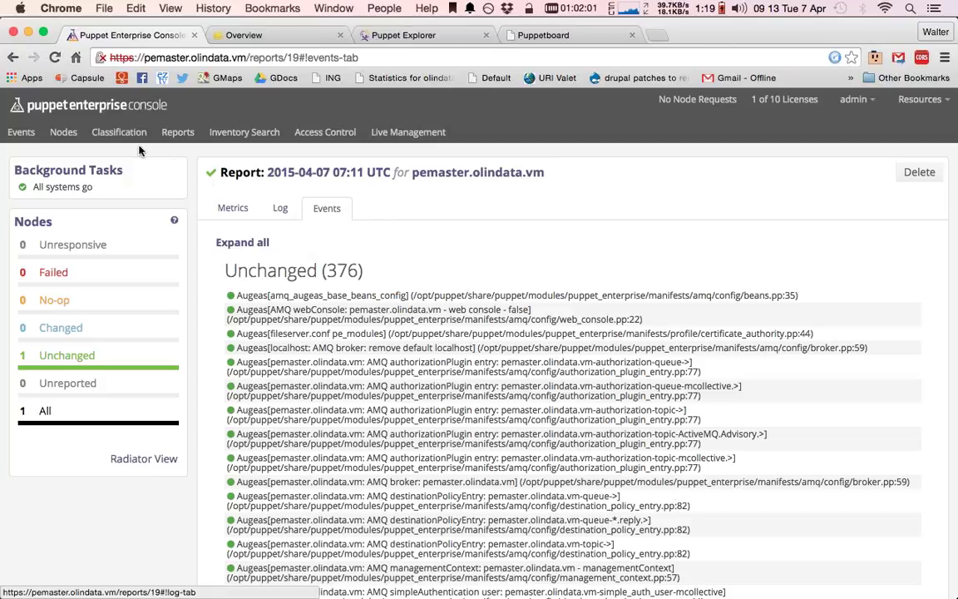
- Return to the Nodes overview and filter the node list by Failed, followed by Unchanged
left_click(105, 133)
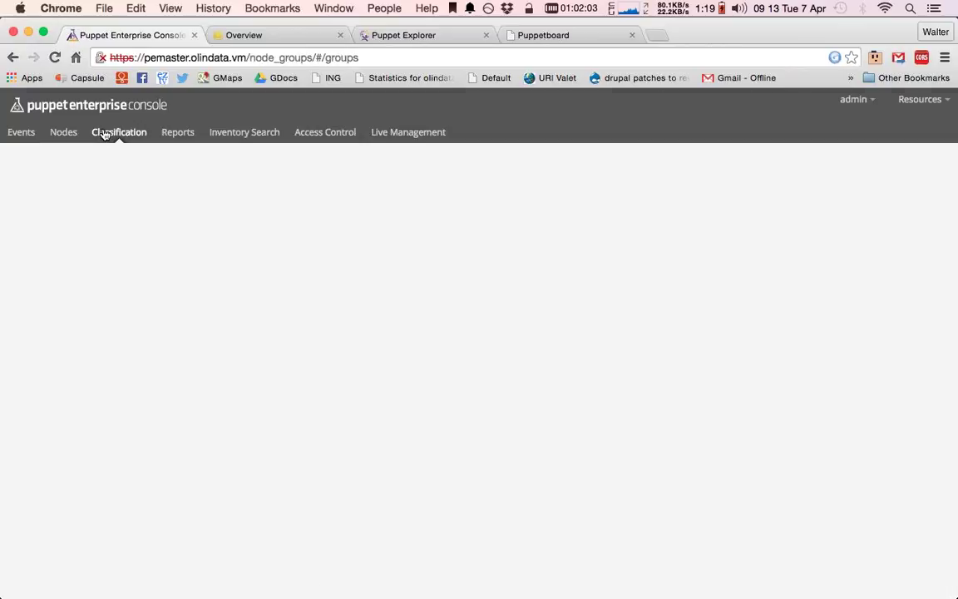
left_click(63, 131)
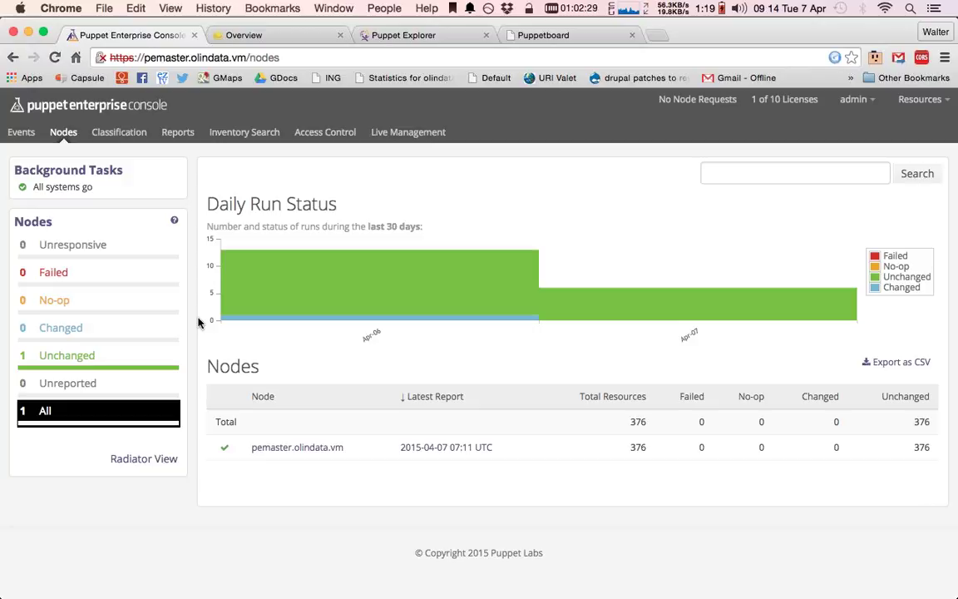
left_click(64, 274)
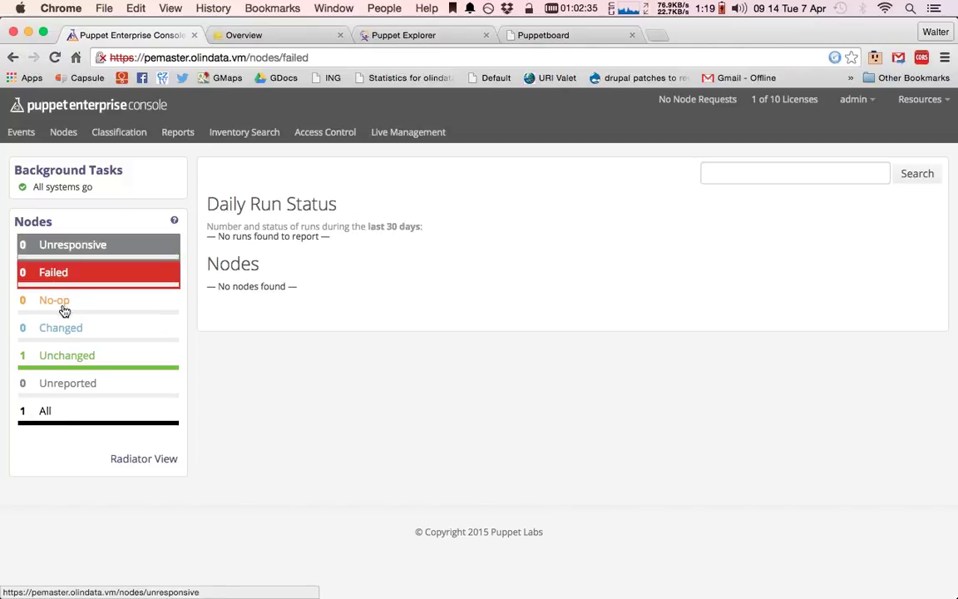
left_click(48, 365)
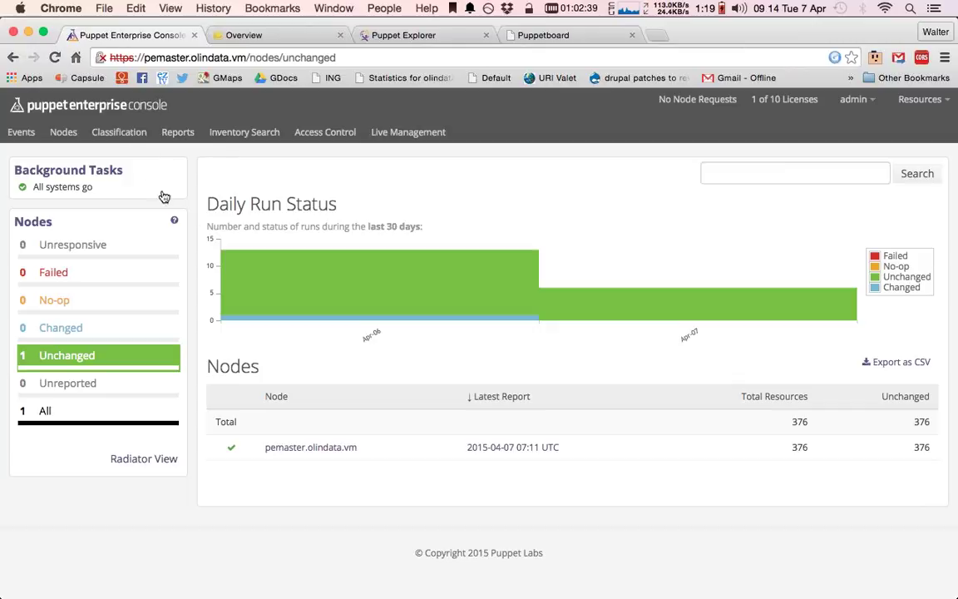
- Open the pemaster.olindata.vm node, review its classes, and view the PE Master source group in a separate tab before closing that tab
left_click(309, 450)
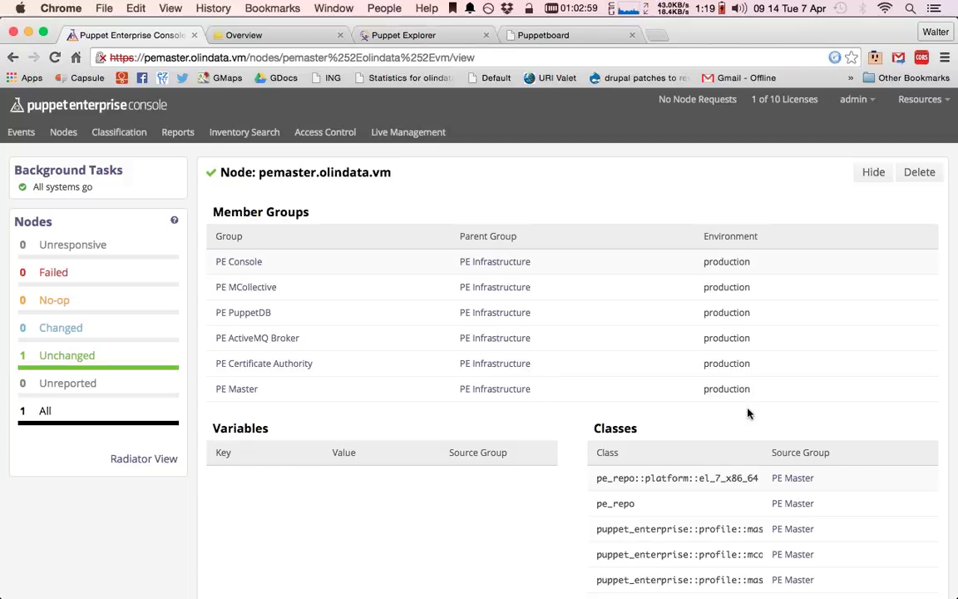
scroll(746, 414, "down", 5)
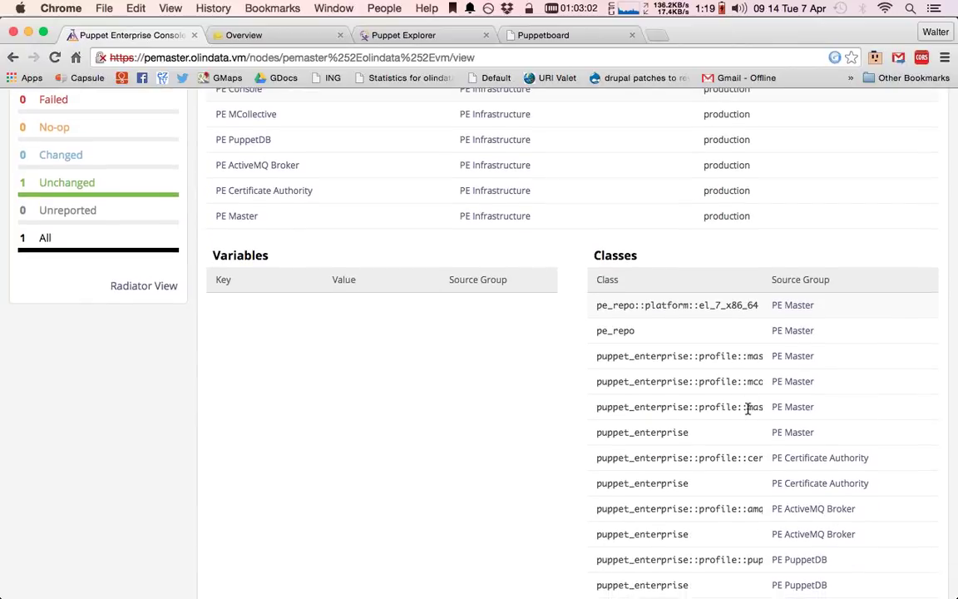
scroll(746, 408, "down", 4)
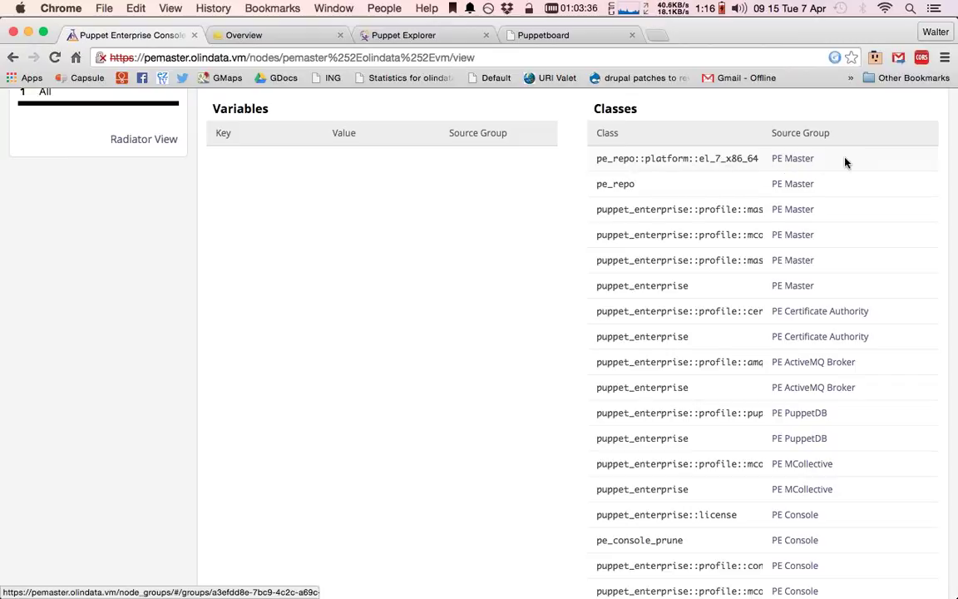
left_click(796, 162)
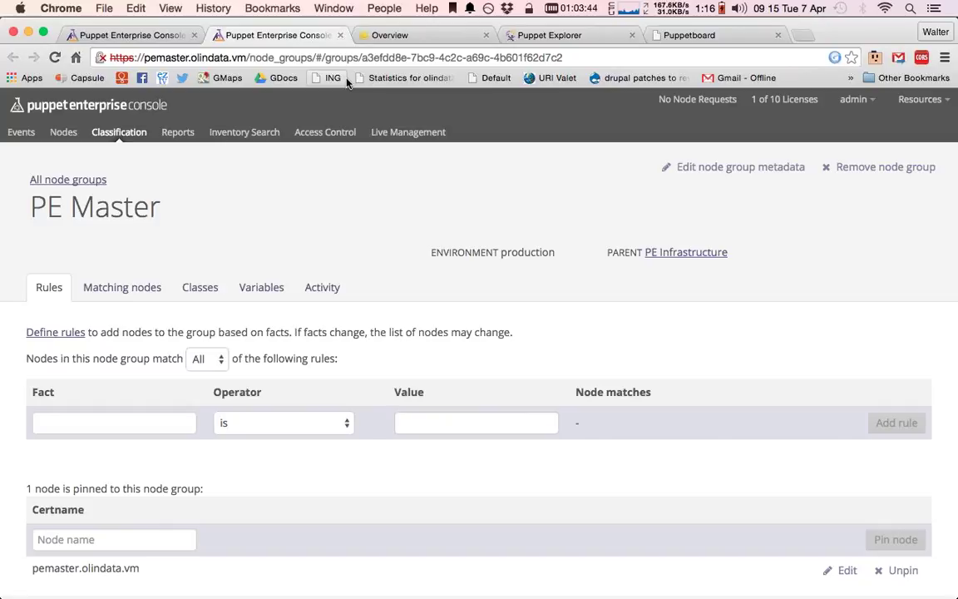
left_click(340, 35)
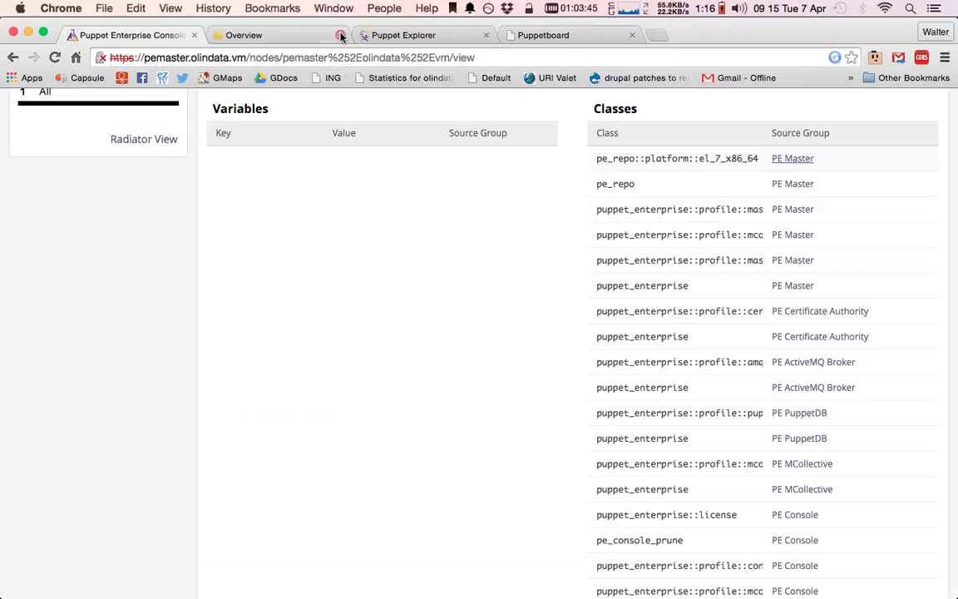
- Review the pemaster.olindata.vm node page from its member groups through the inventory facts to the dashboard activity
scroll(408, 310, "up", 5)
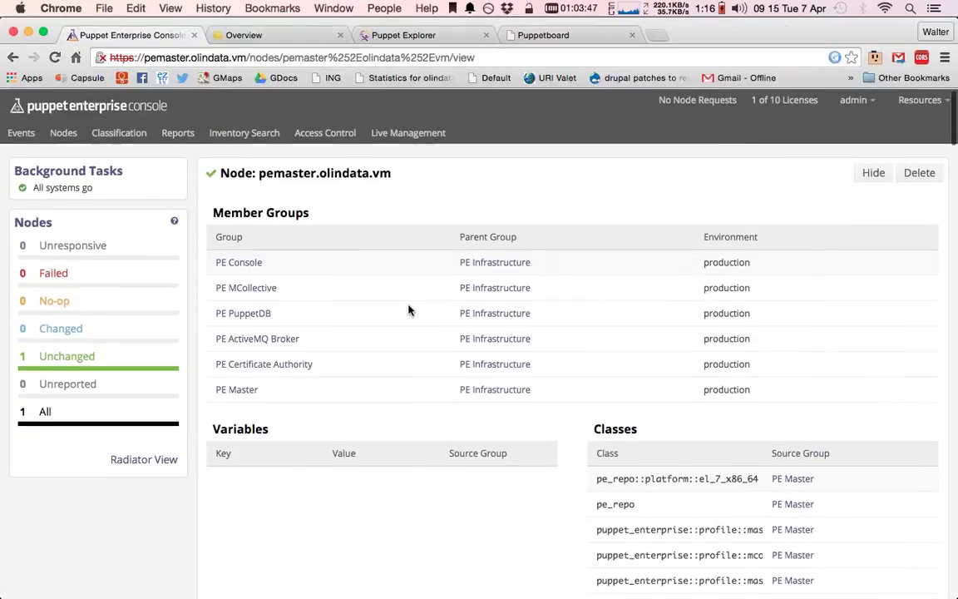
scroll(409, 310, "down", 20)
scroll(409, 311, "up", 10)
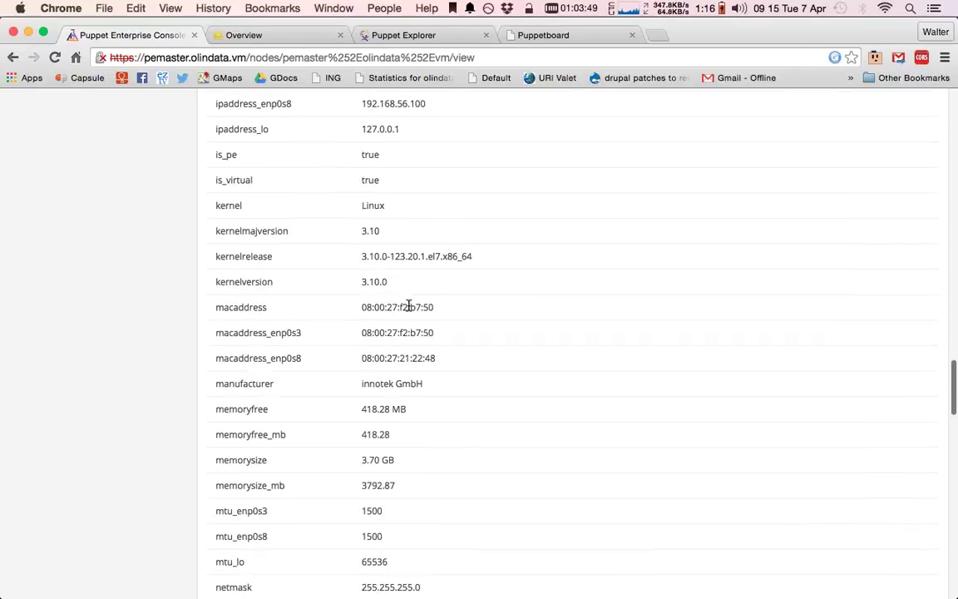
scroll(408, 310, "down", 20)
scroll(408, 310, "down", 5)
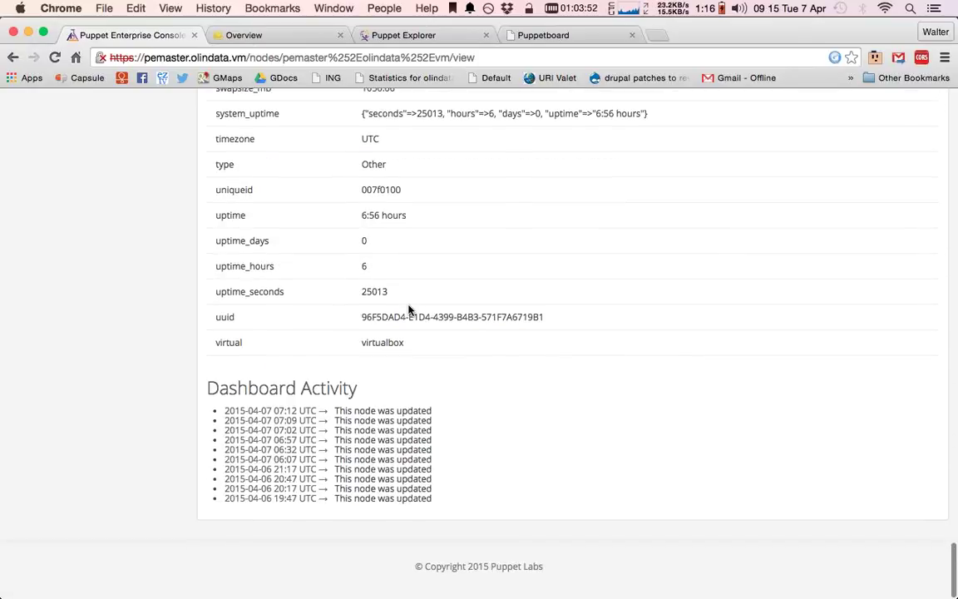
key("super+Tab")
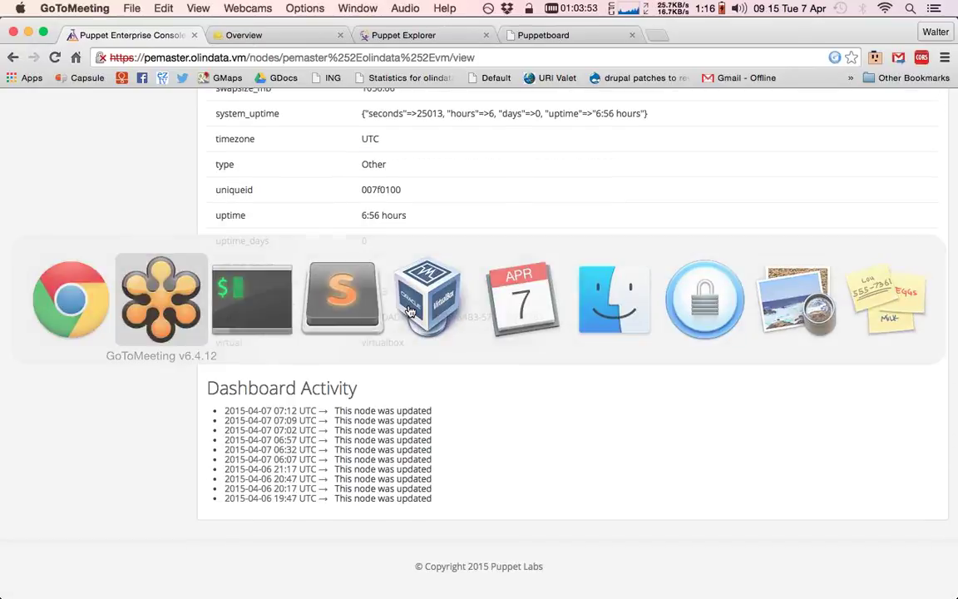
key("ctrl+Up")
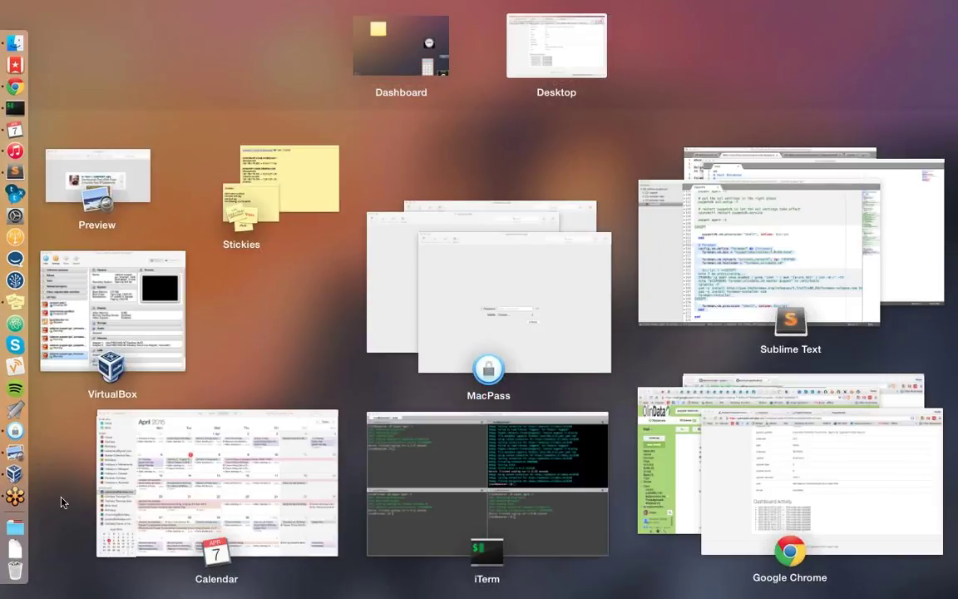
key("ctrl+Up")
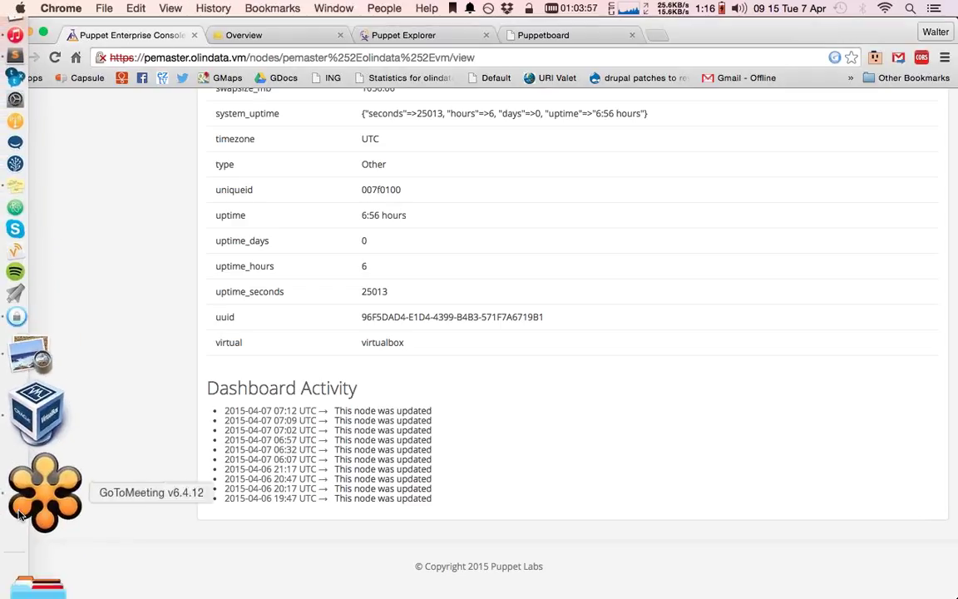
left_click(16, 439)
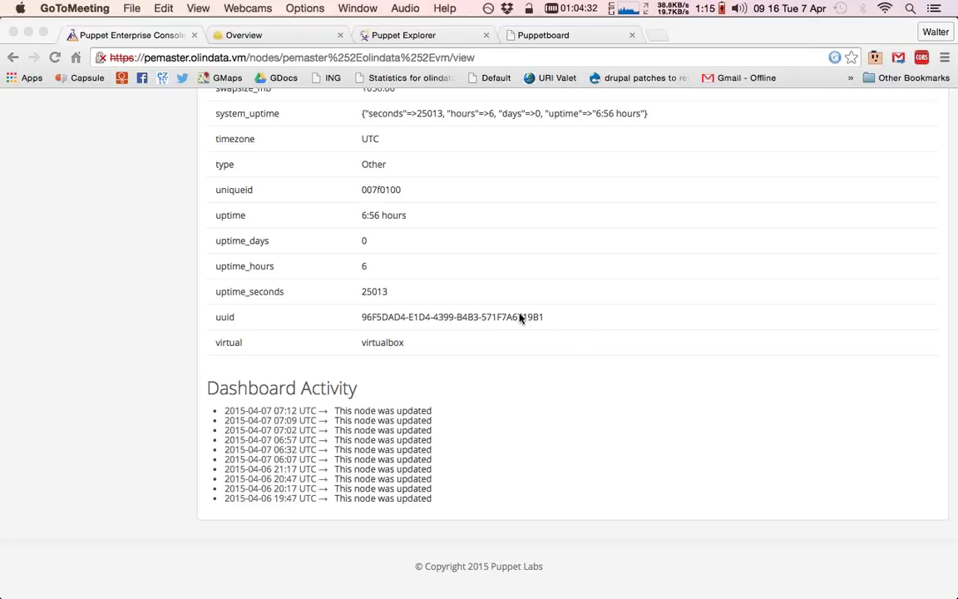
left_click(569, 311)
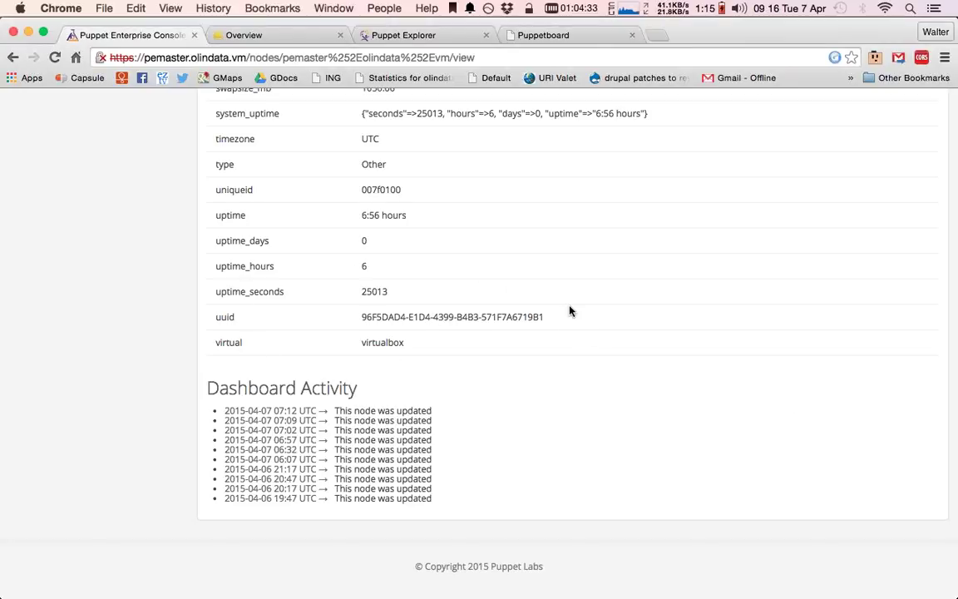
- Leave the node's details and open the PE Master node group from the Classification page
scroll(569, 311, "up", 1)
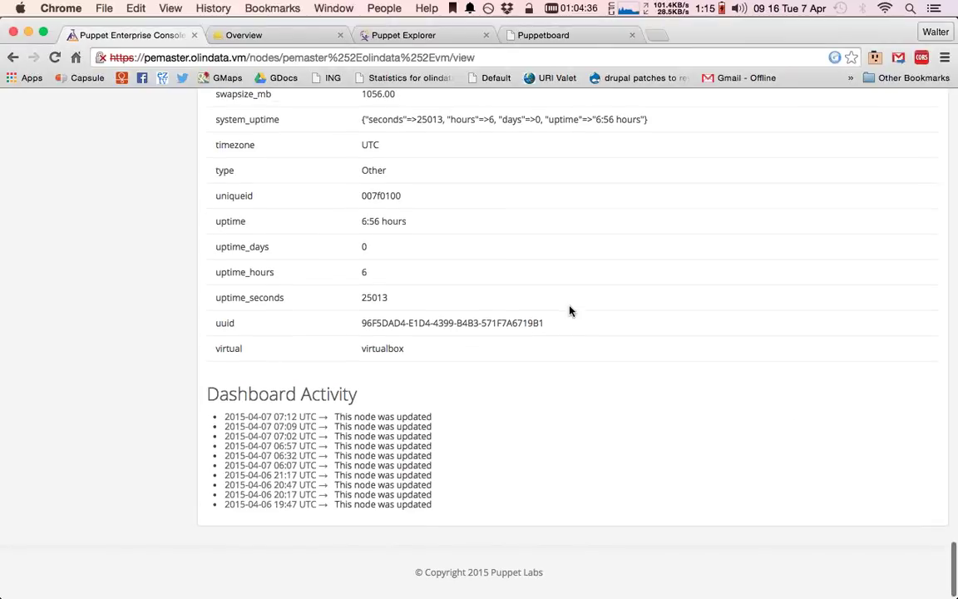
scroll(569, 311, "up", 15)
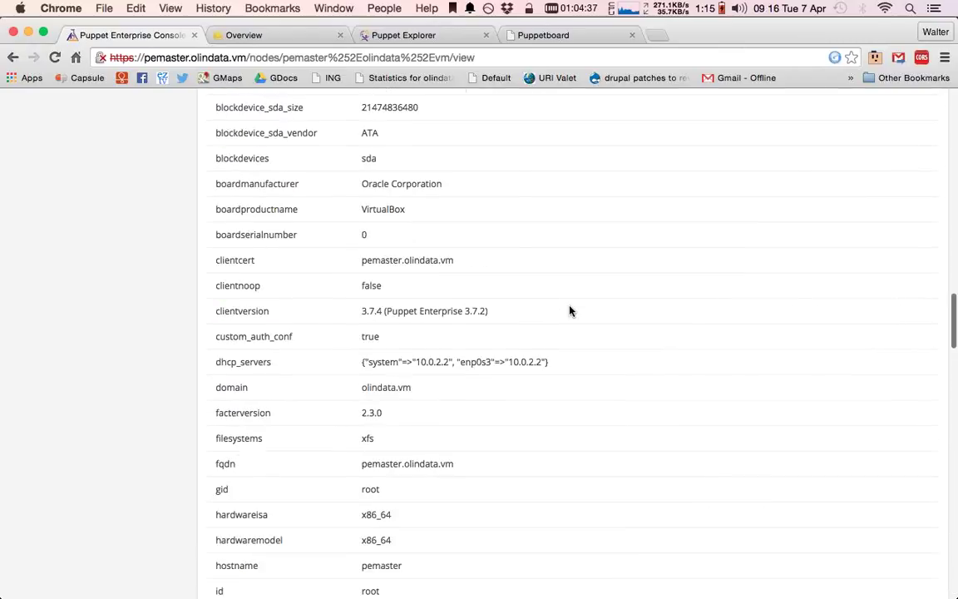
scroll(569, 310, "up", 10)
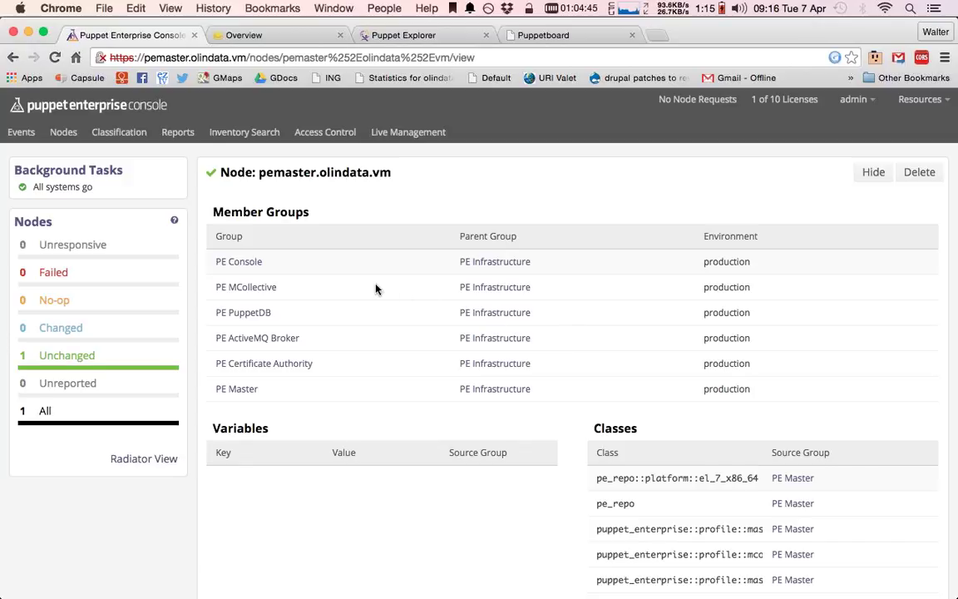
left_click(106, 133)
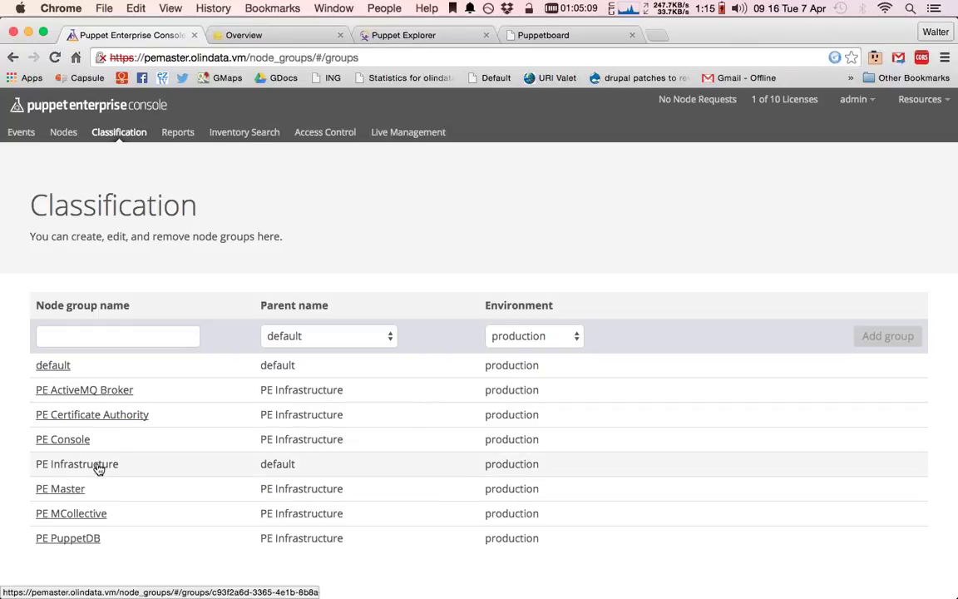
left_click(66, 491)
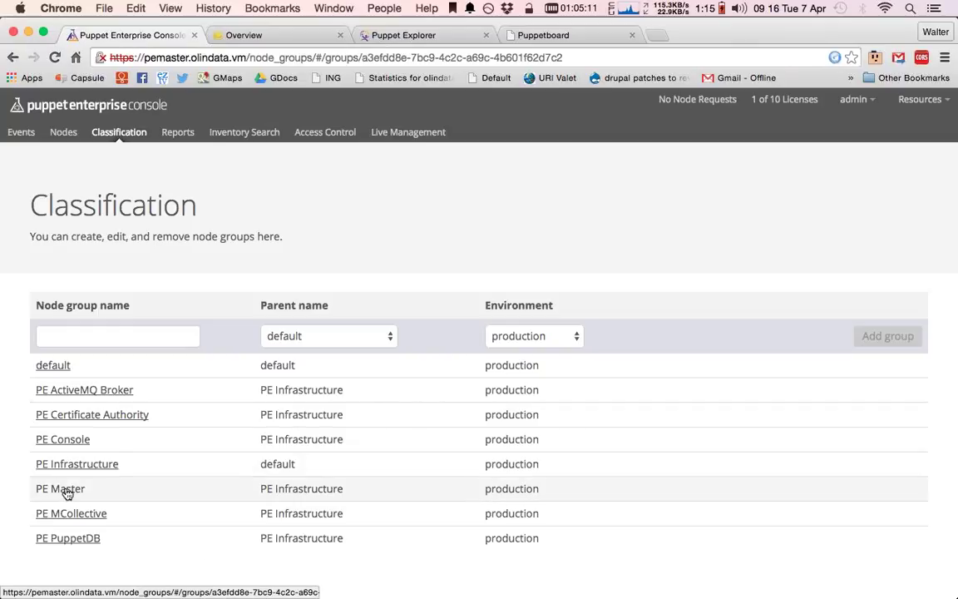
- Review the PE Master group's pinned node, matching nodes and assigned classes
scroll(330, 486, "down", 2)
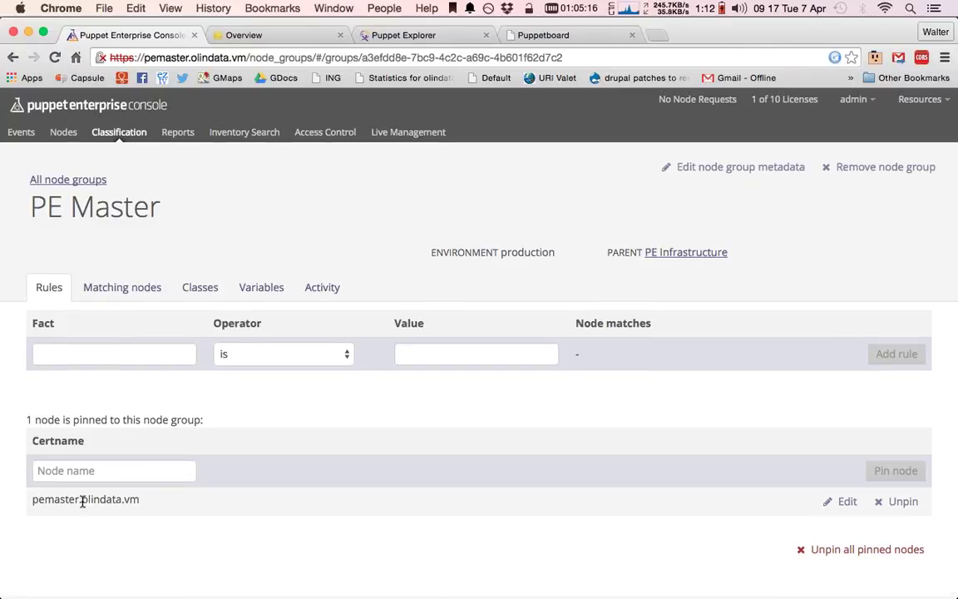
left_click_drag(32, 499, 444, 509)
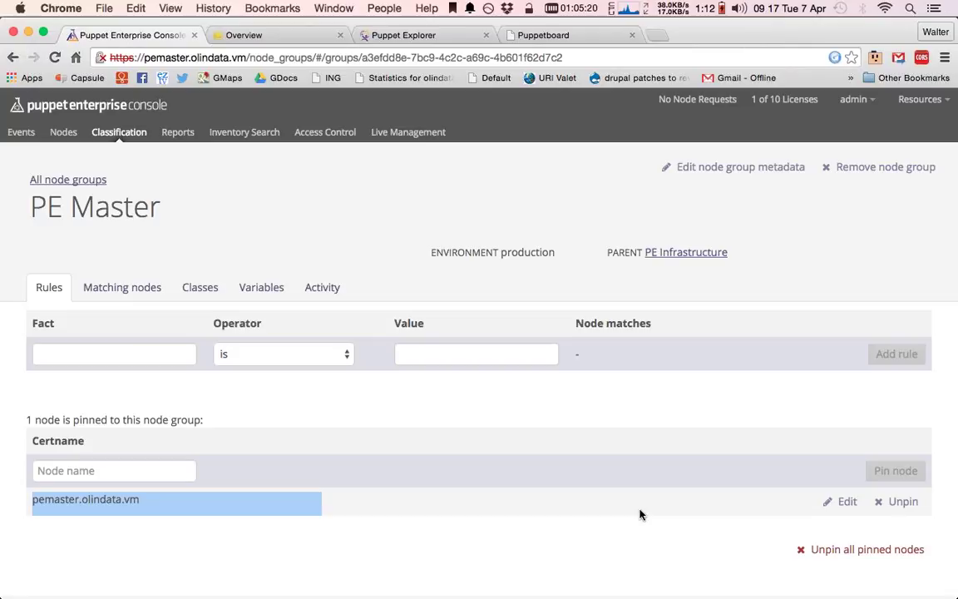
left_click(123, 286)
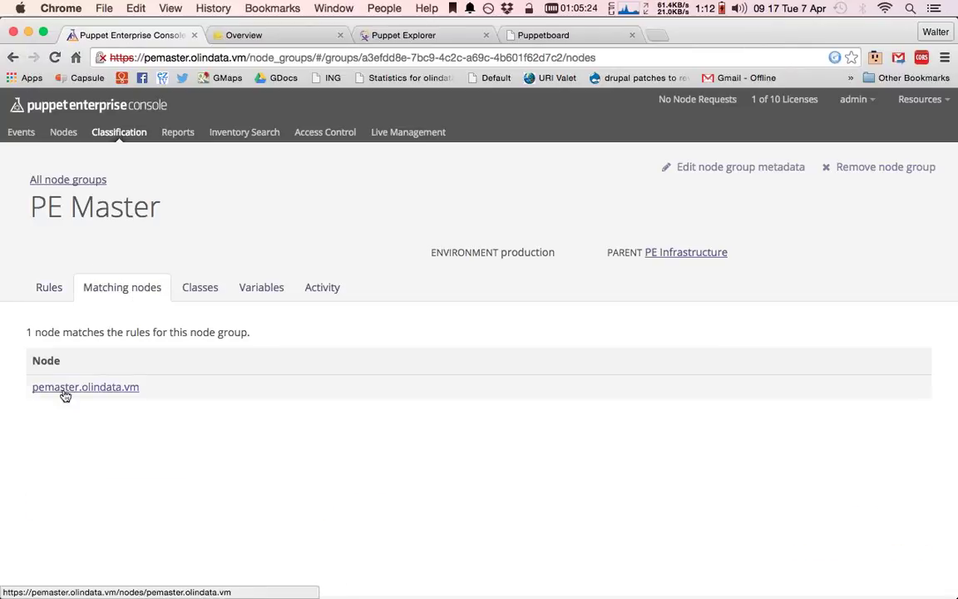
left_click(208, 293)
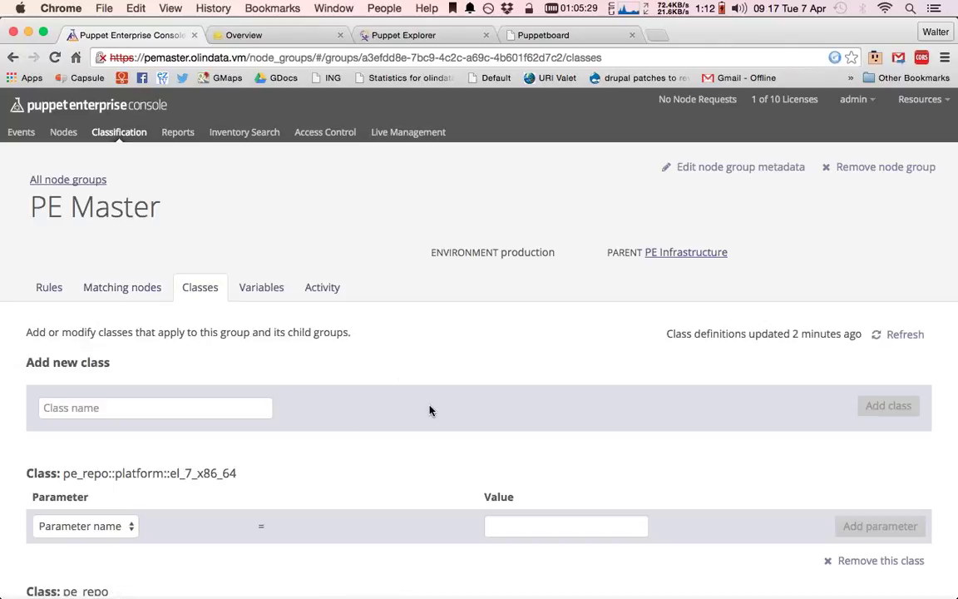
scroll(429, 409, "down", 2)
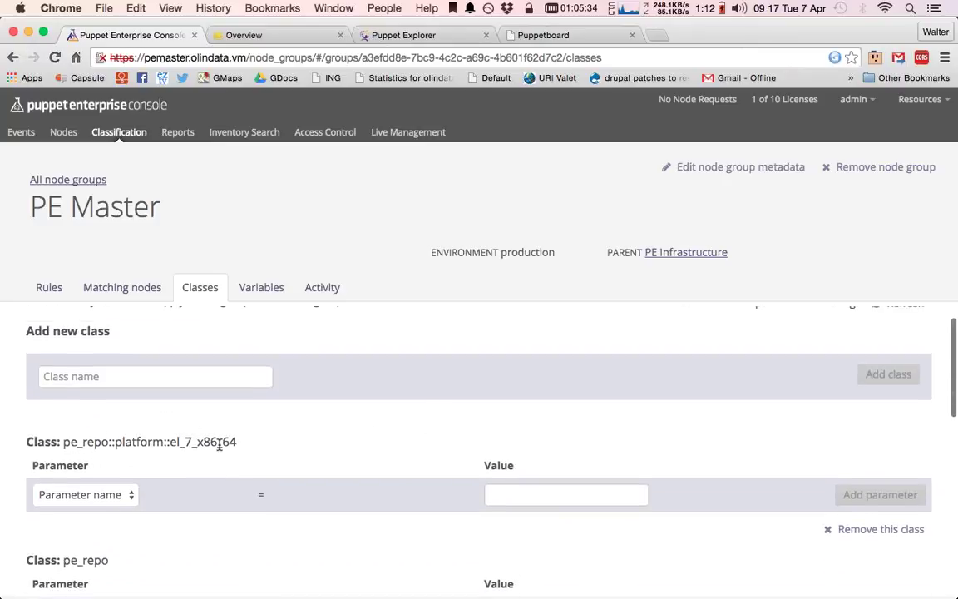
- Examine the rest of the classes assigned to the PE Master group and their parameter settings
scroll(112, 403, "down", 5)
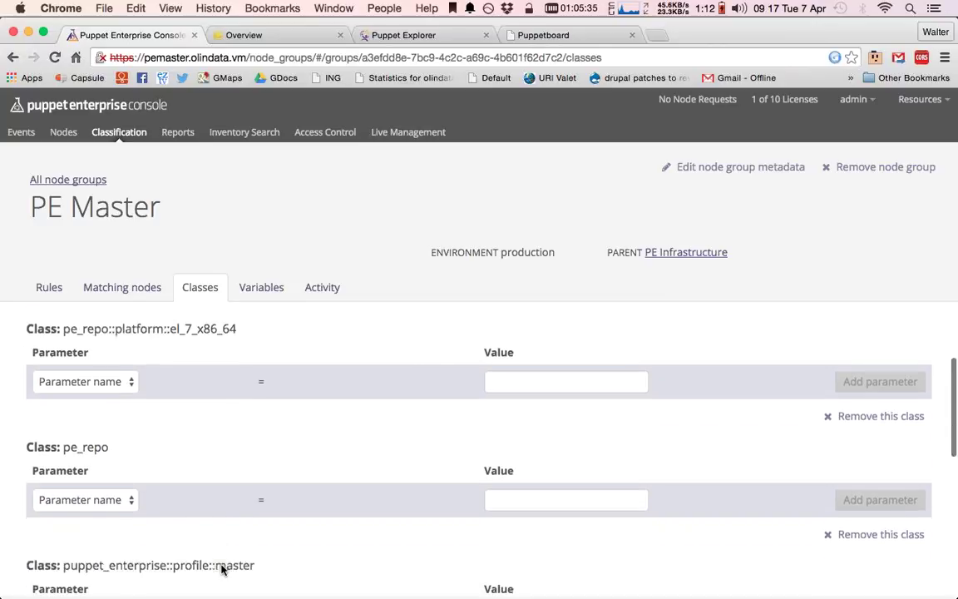
scroll(301, 579, "down", 4)
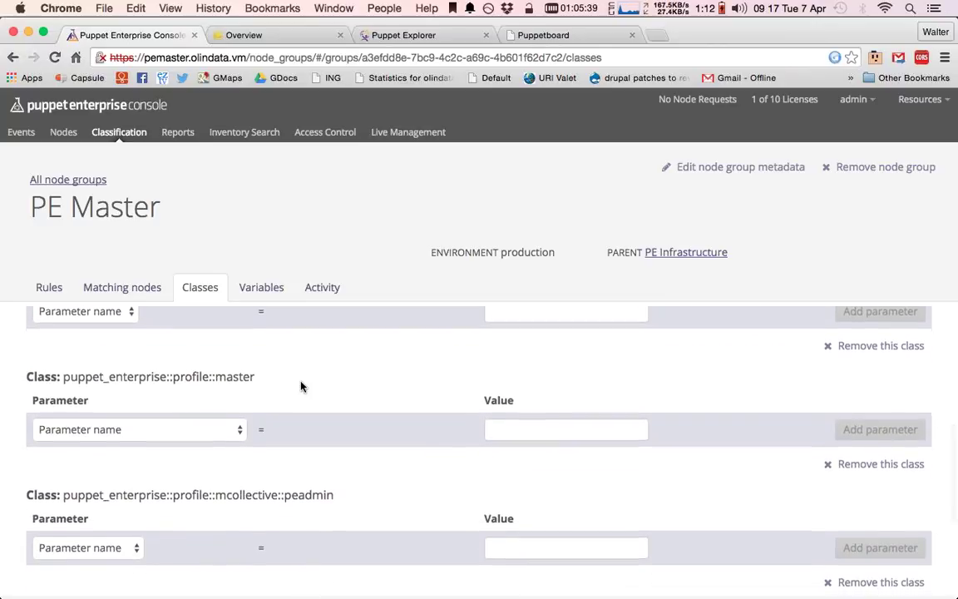
scroll(301, 385, "down", 5)
scroll(301, 385, "up", 15)
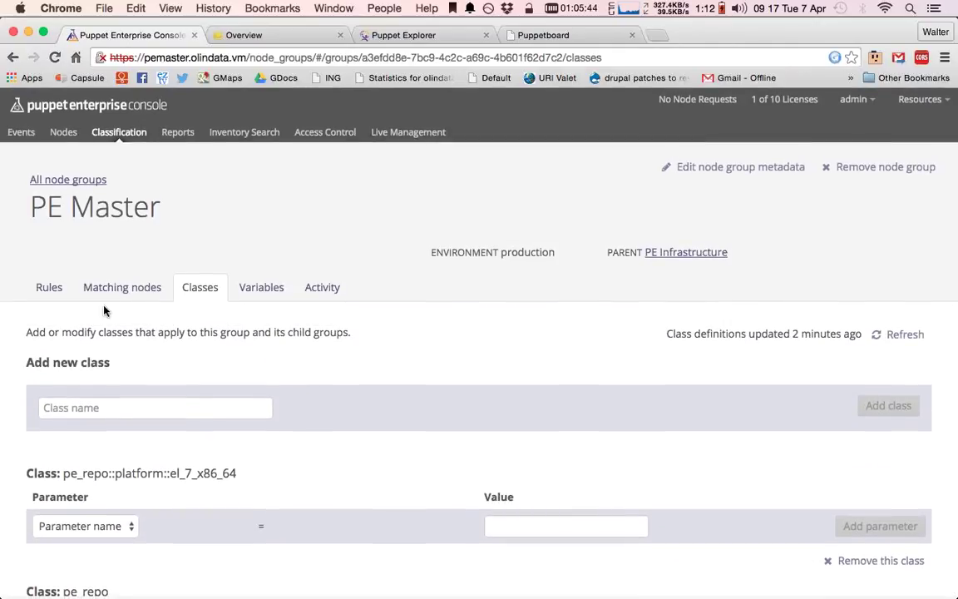
- Prepare a new rule for the PE Master group using the fqdn fact and the matches regex operator
left_click(40, 292)
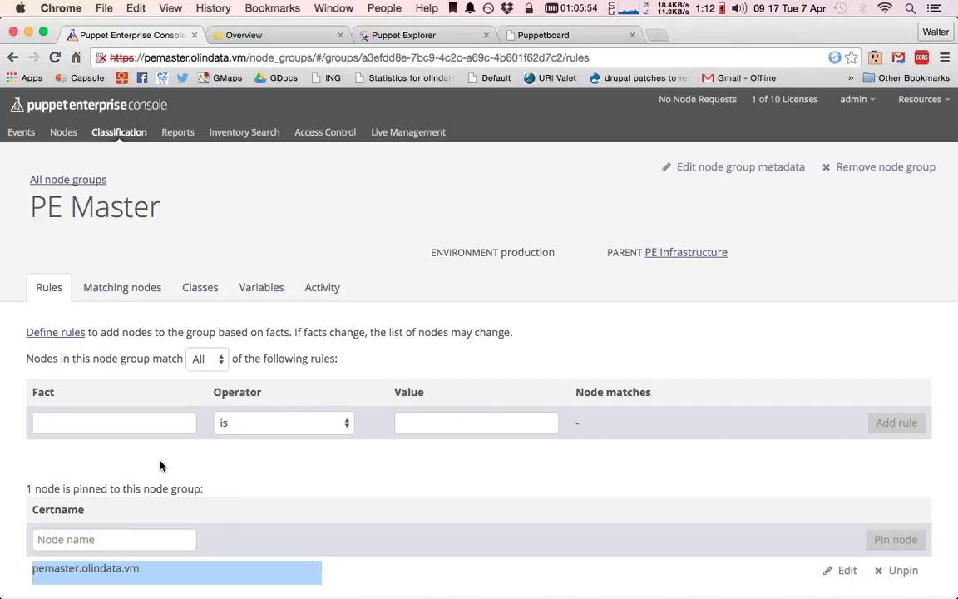
left_click(97, 424)
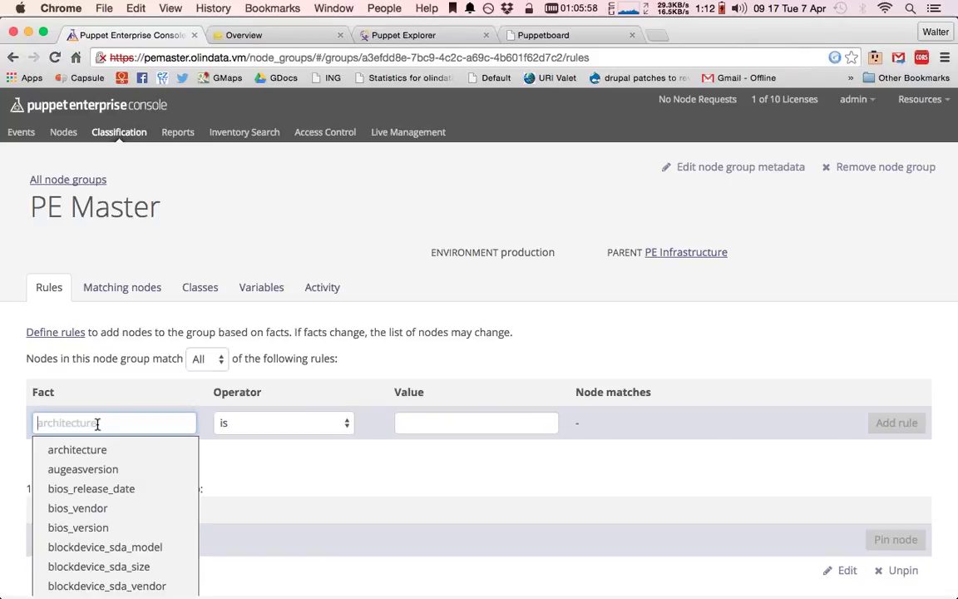
scroll(129, 586, "down", 4)
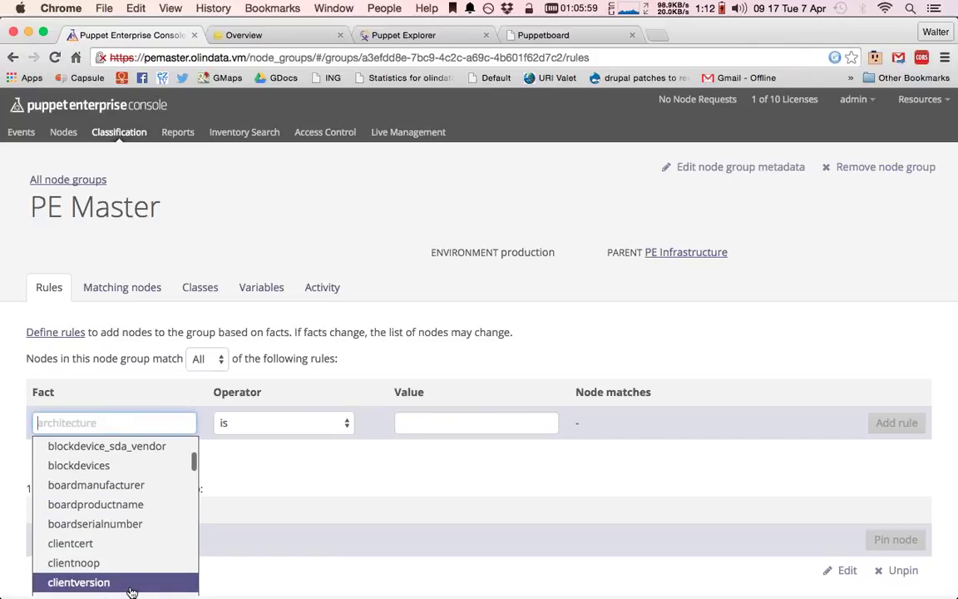
scroll(132, 586, "down", 5)
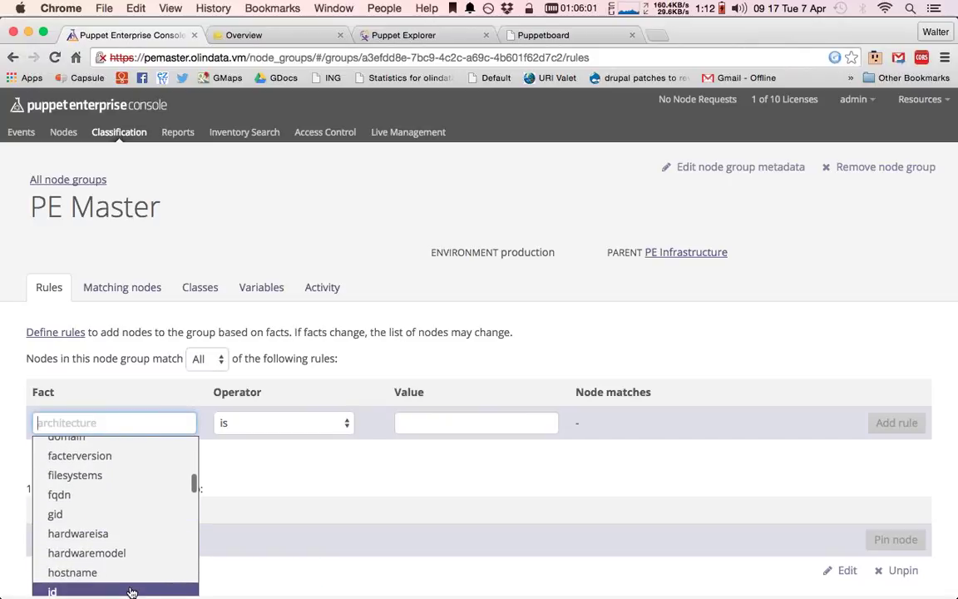
left_click(108, 496)
left_click(313, 425)
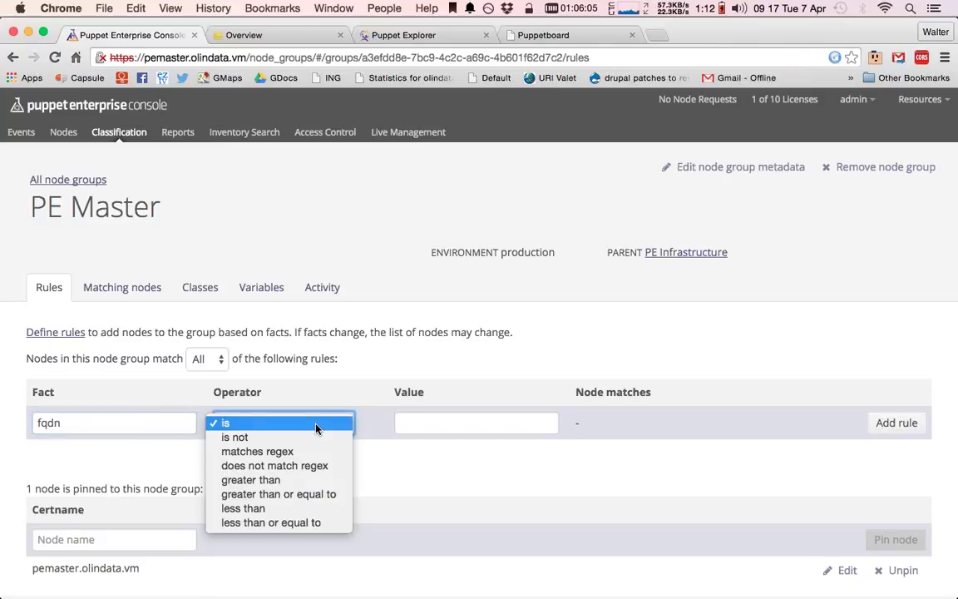
left_click(316, 451)
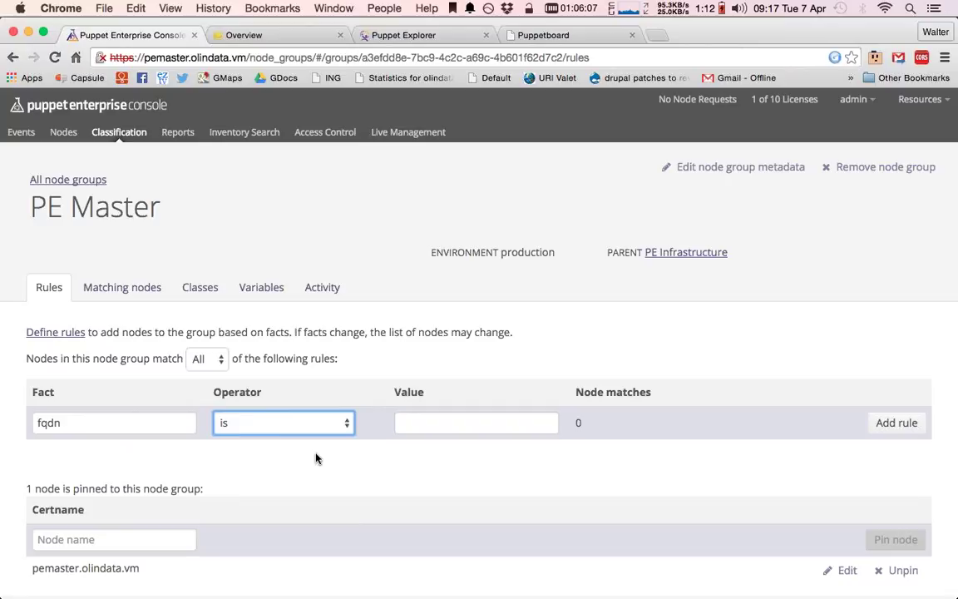
- Set the fqdn rule's value to .*.olindata.vm, add the rule and commit the change
left_click(470, 426)
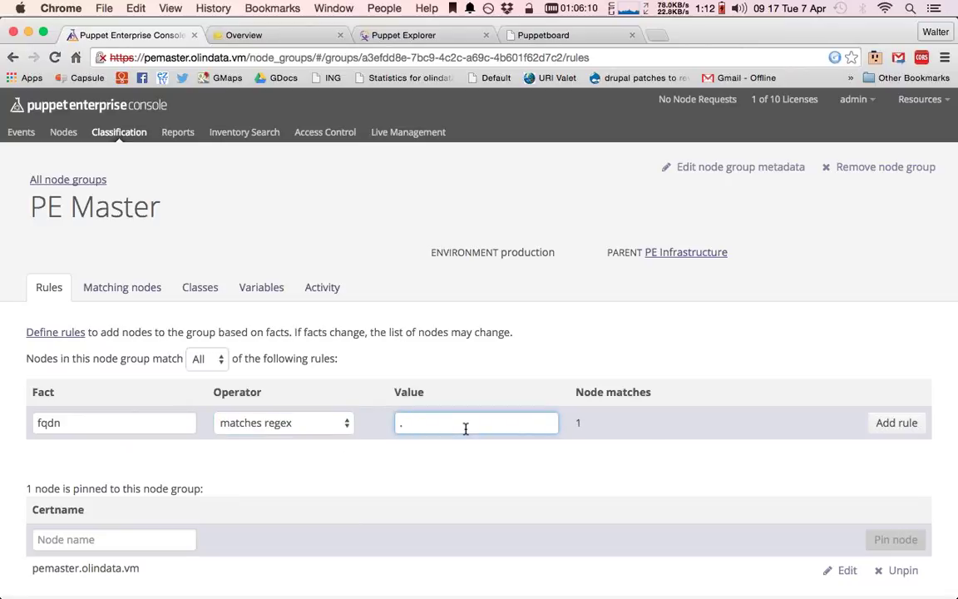
type(".*.olindata.co")
key("BackSpace")
key("BackSpace")
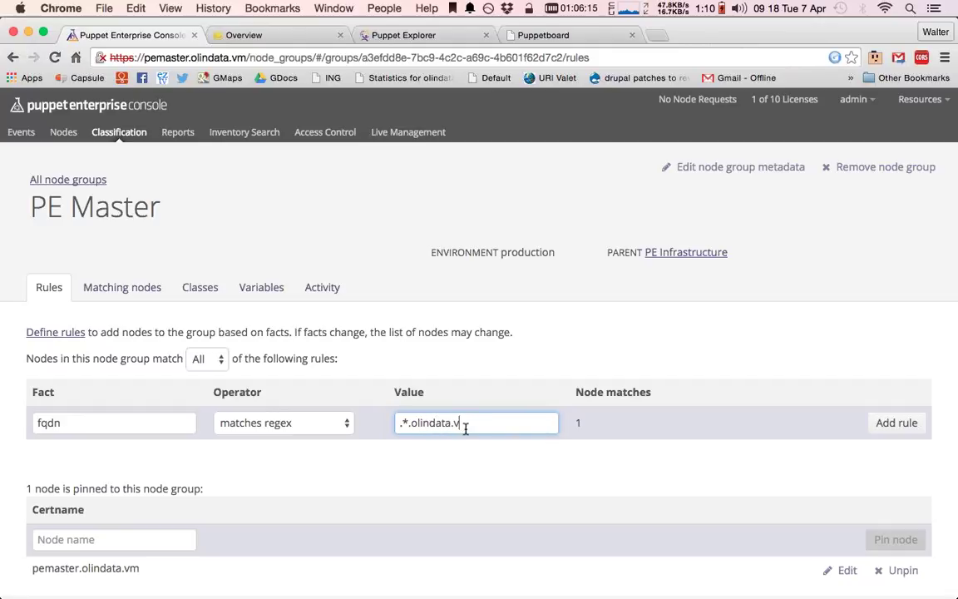
type("vo")
key("BackSpace")
type("m")
key("Tab")
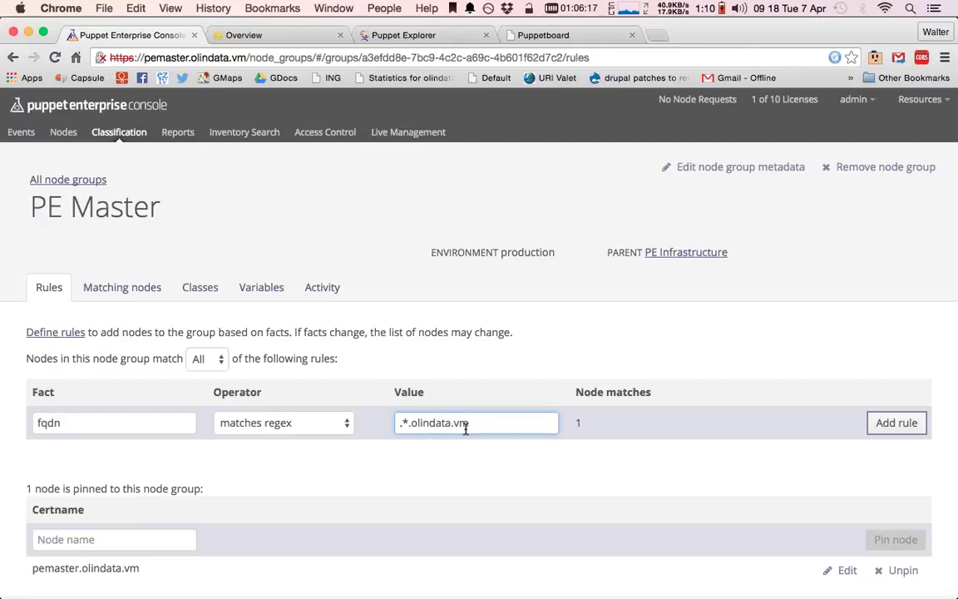
left_click(896, 424)
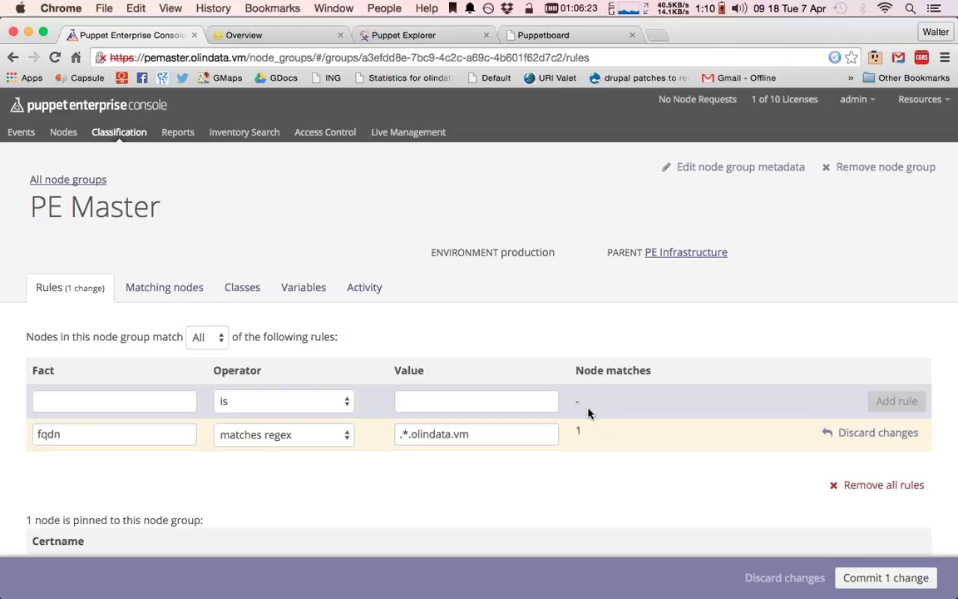
left_click(863, 580)
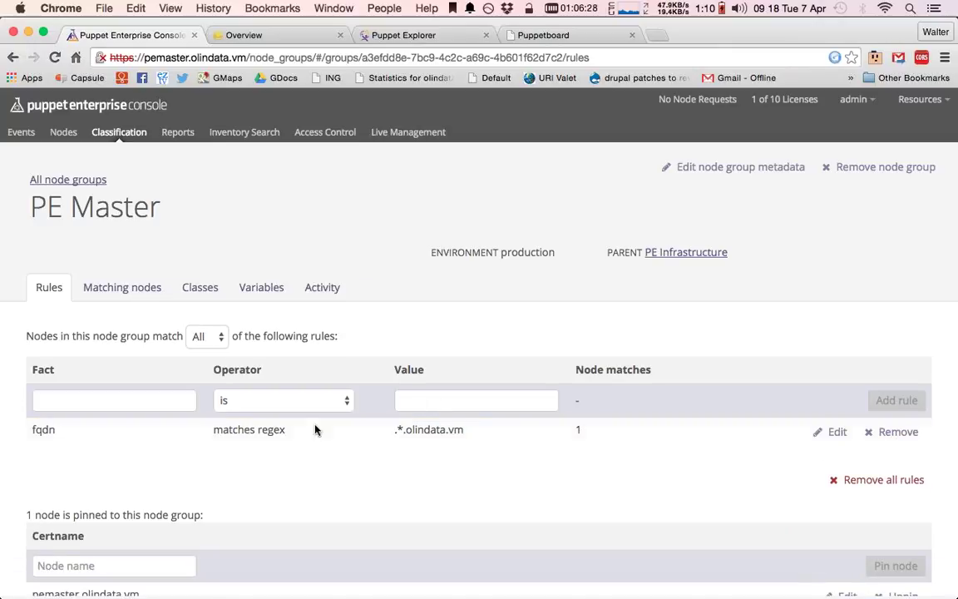
- Check the PE Master group's matching nodes against its rules, and view its classes and variables
left_click(117, 293)
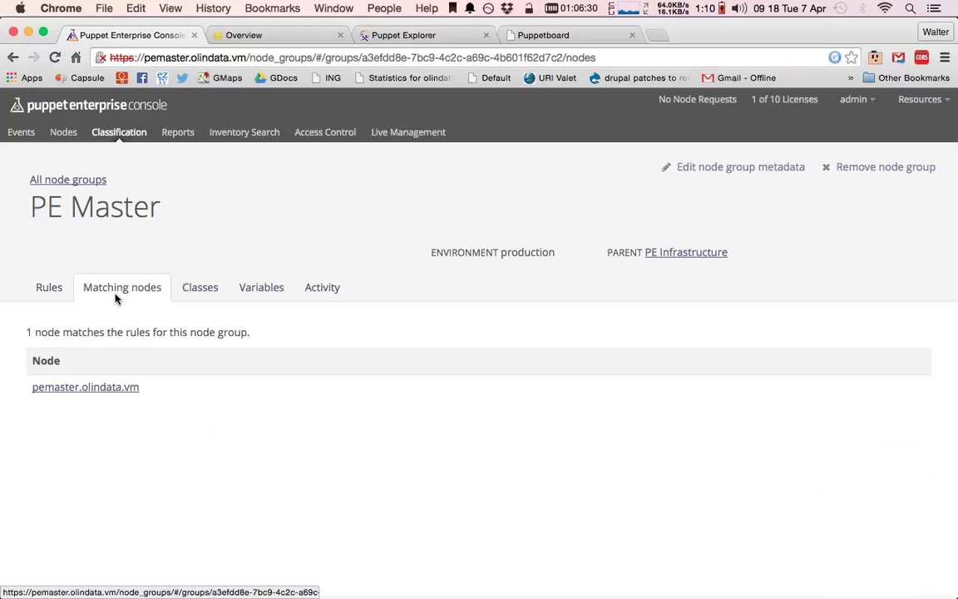
left_click(47, 288)
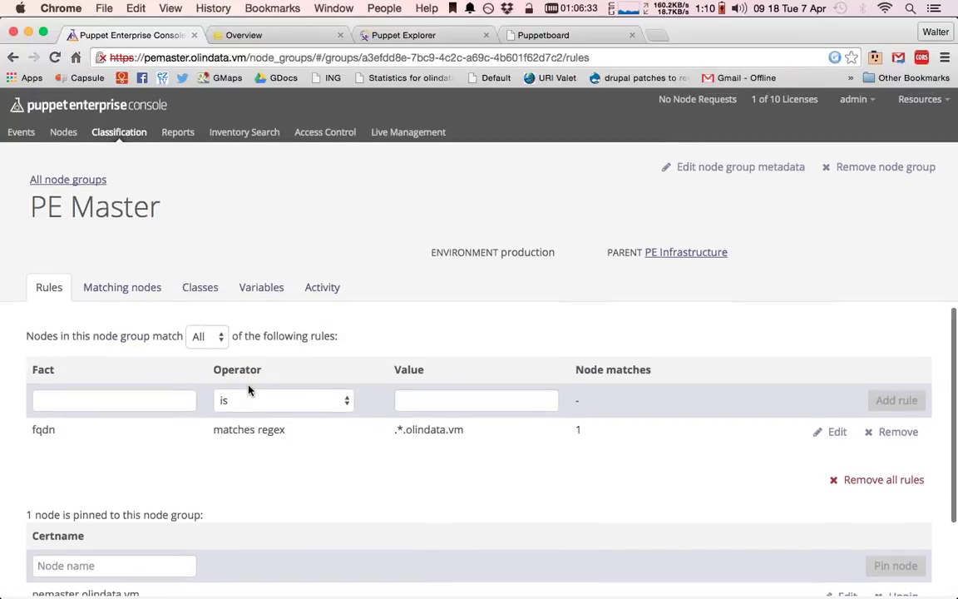
left_click(141, 288)
left_click(210, 289)
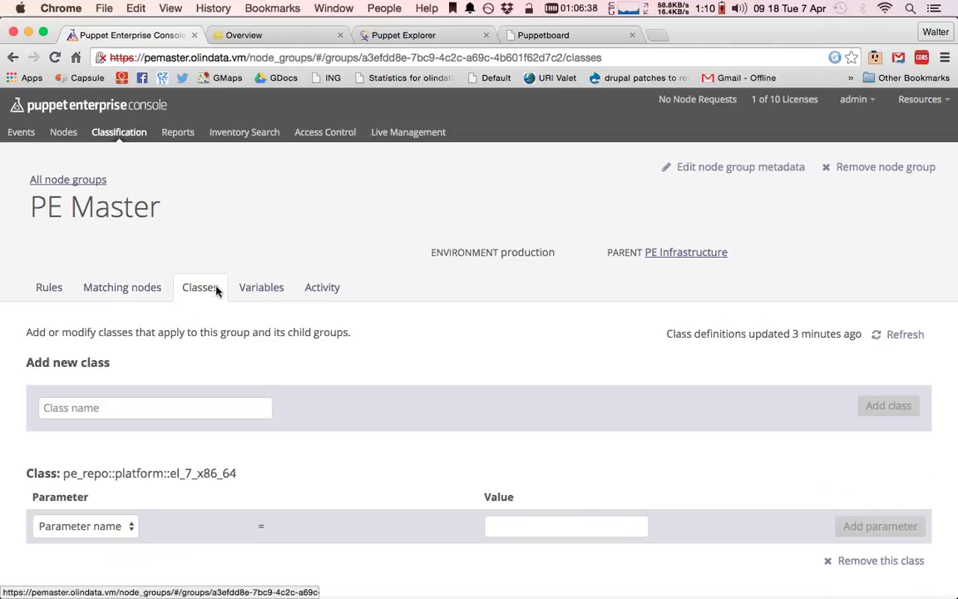
left_click(270, 298)
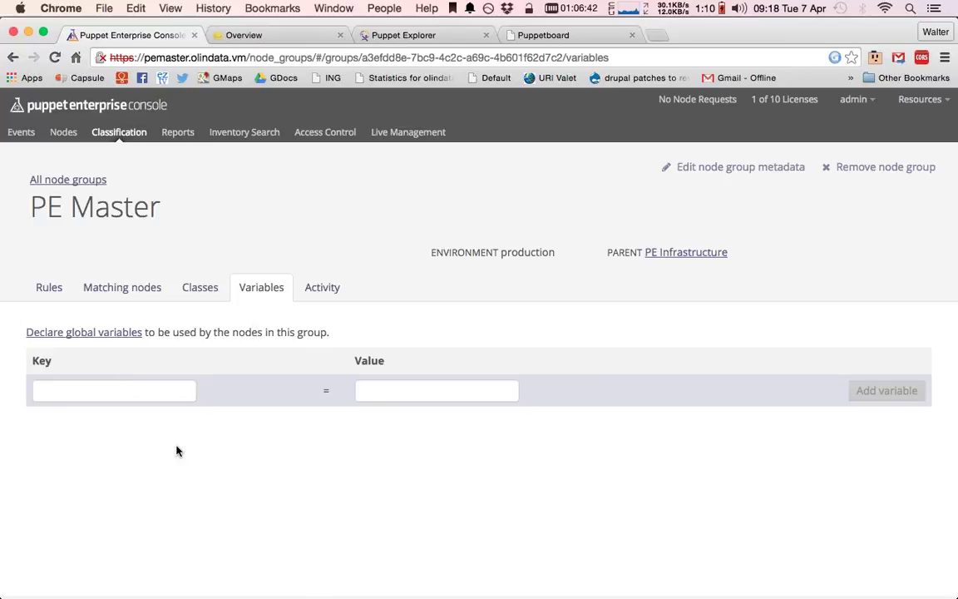
- Review the PE Master group's activity history, from the latest rule change back to the group's creation
left_click(327, 290)
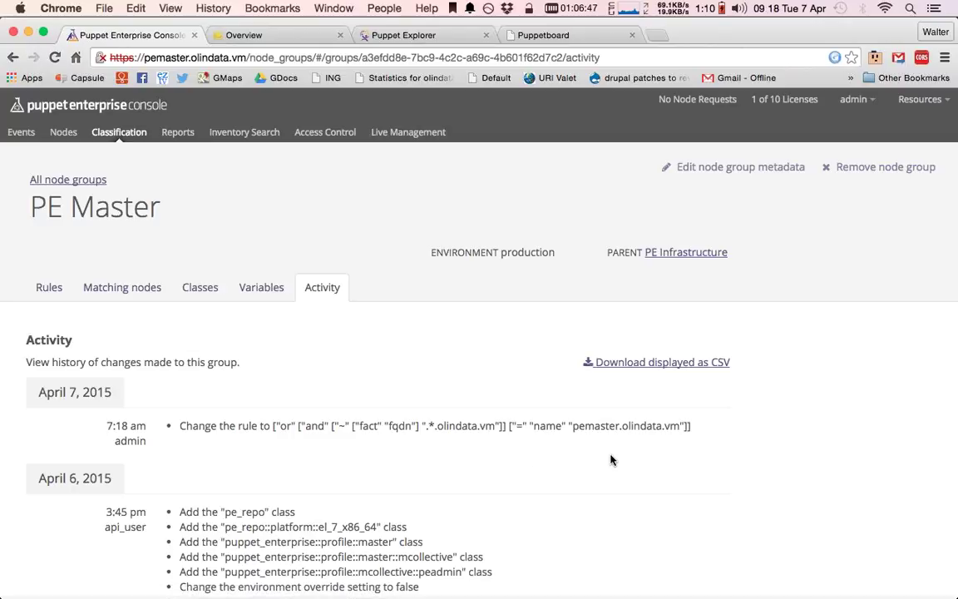
scroll(610, 459, "down", 5)
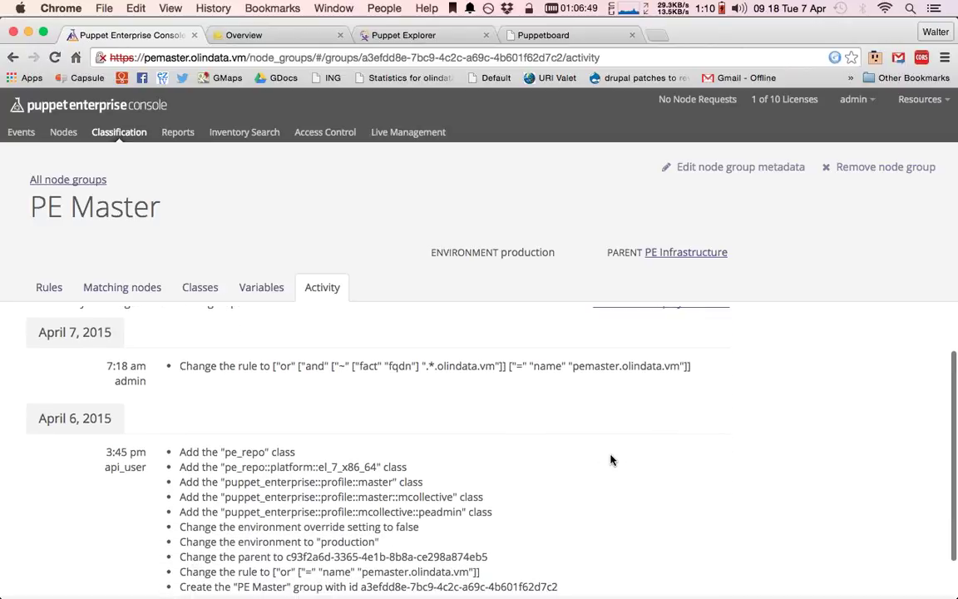
scroll(610, 459, "up", 5)
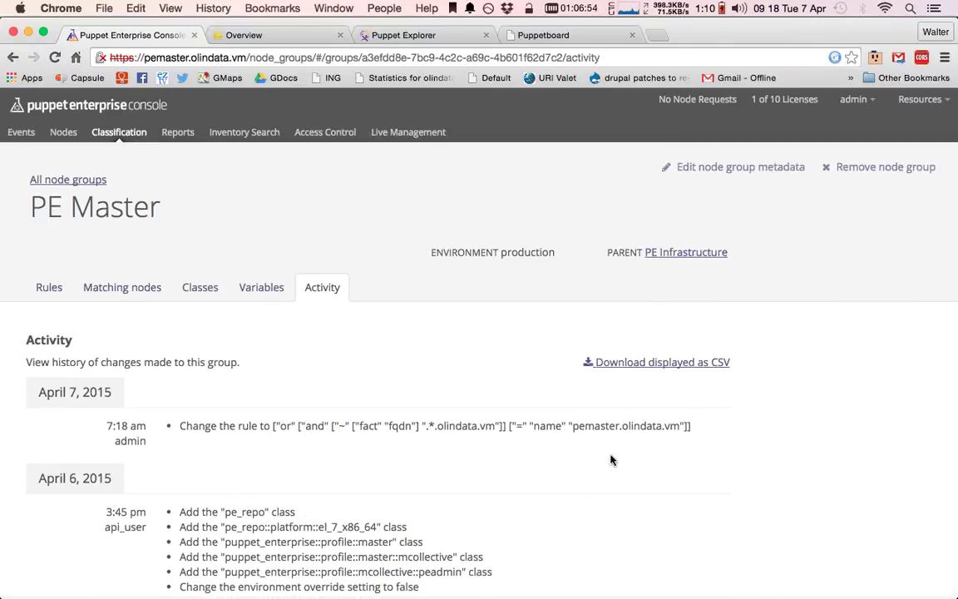
scroll(610, 460, "down", 5)
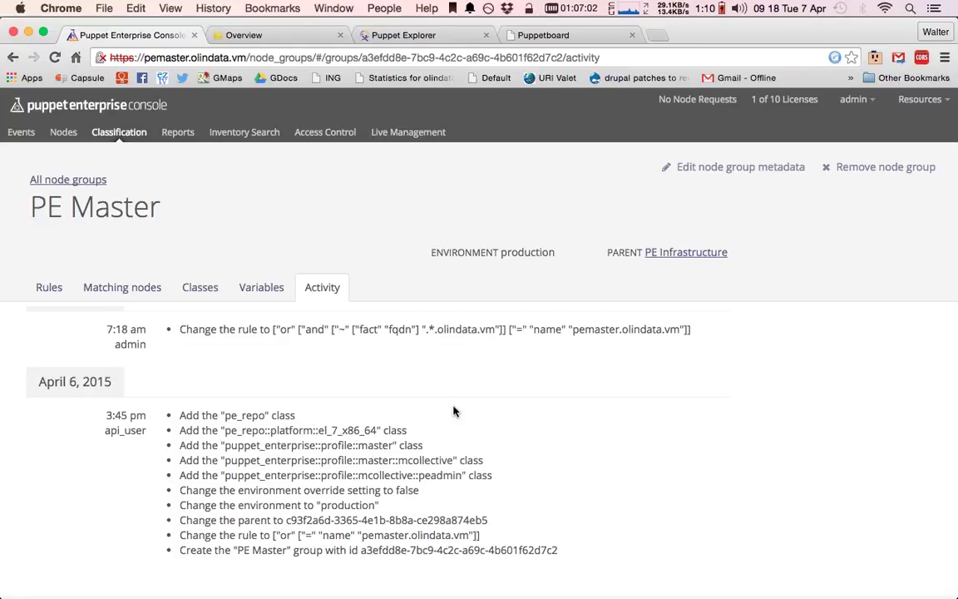
scroll(453, 410, "down", 1)
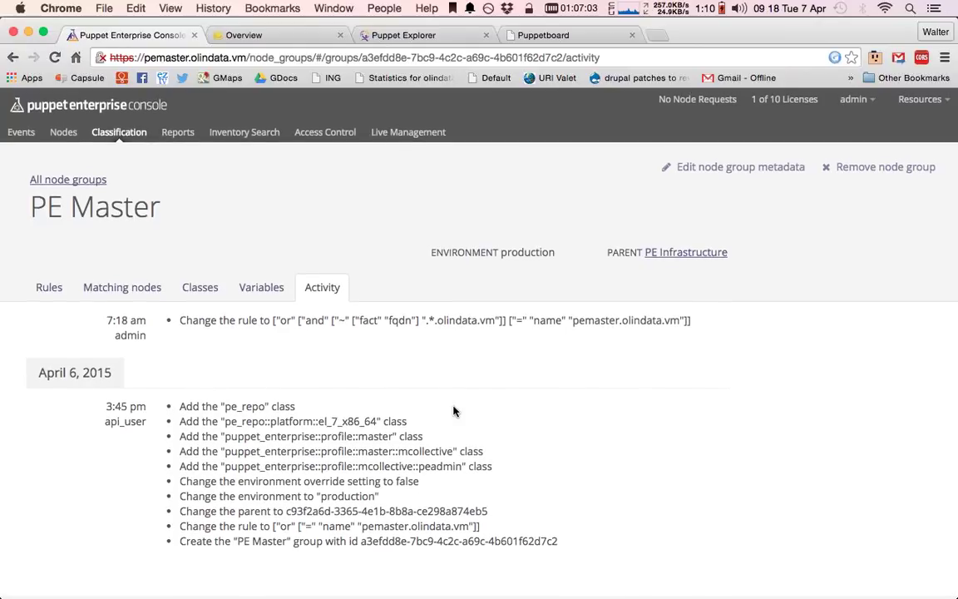
scroll(454, 410, "up", 1)
scroll(454, 410, "up", 3)
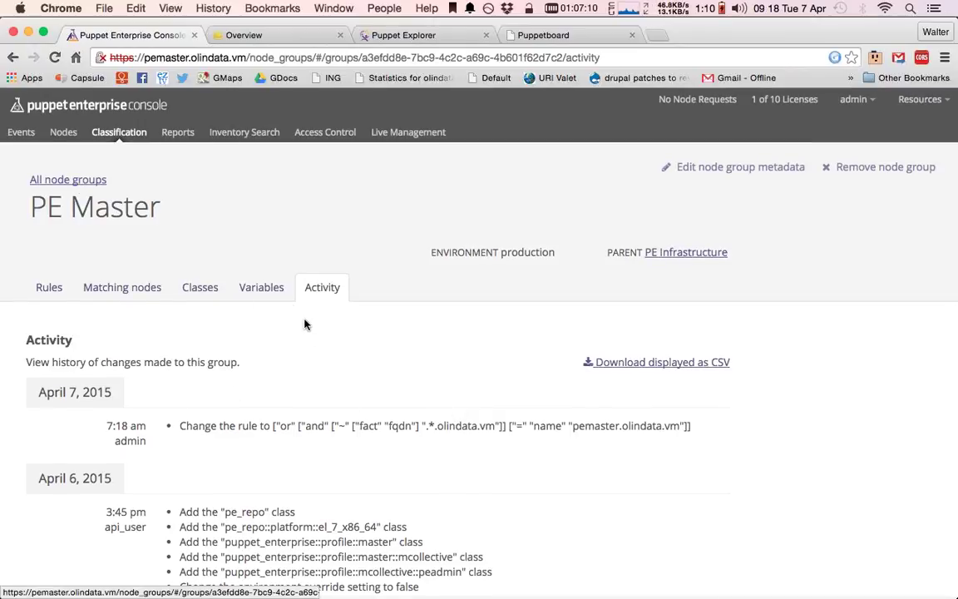
- Leave the PE Master group's classes for the list of all node groups and open the Reports page
left_click(200, 289)
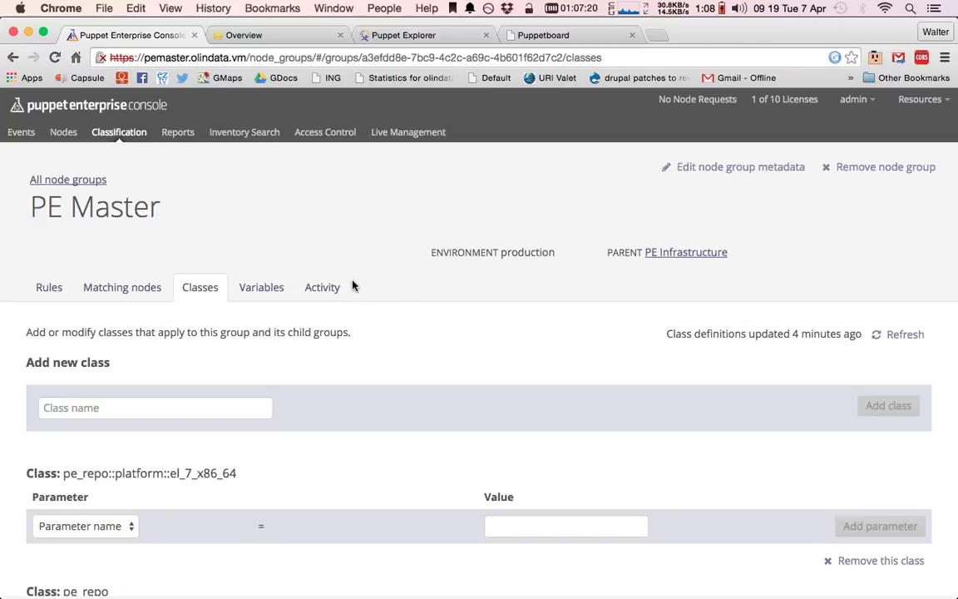
left_click(50, 185)
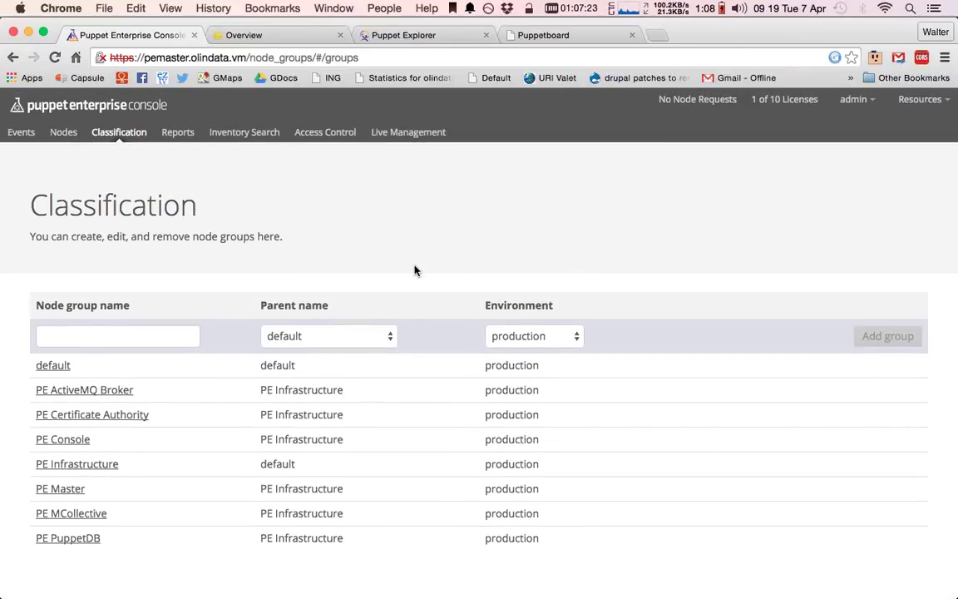
left_click(176, 133)
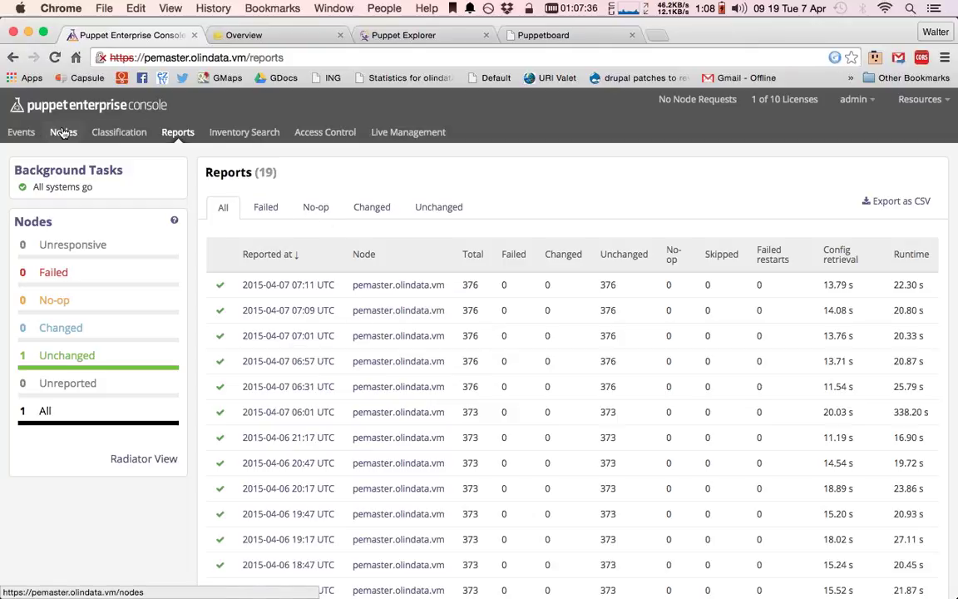
- Search the inventory for nodes whose osfamily fact is RedHat
left_click(250, 135)
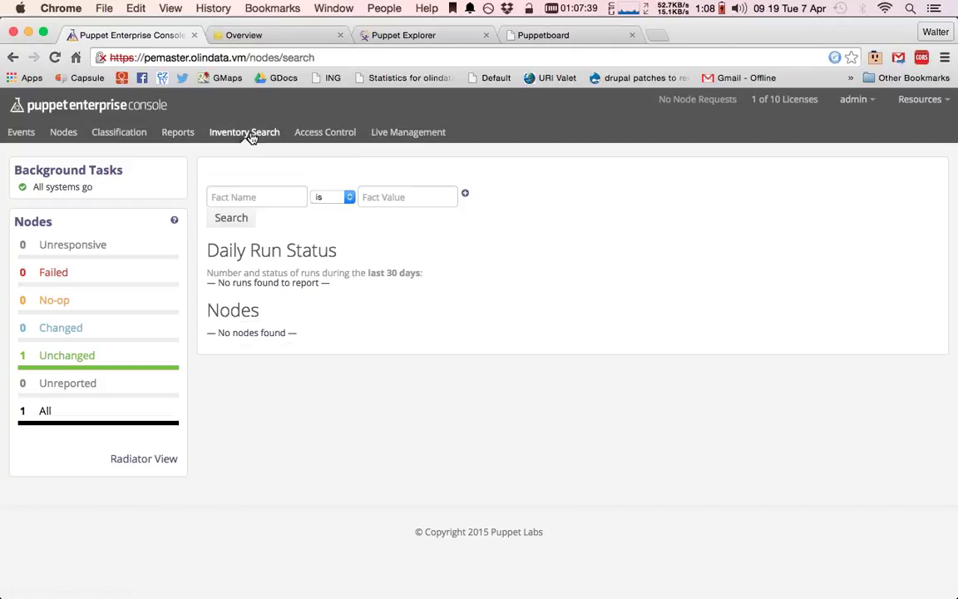
left_click(261, 196)
type("o")
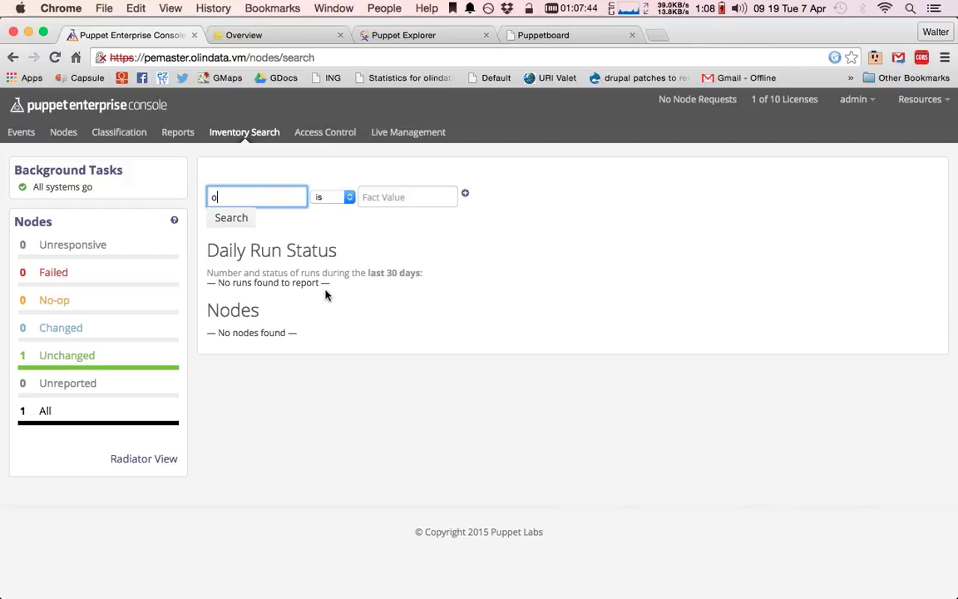
type("peratingsy")
key("BackSpace")
key("BackSpace")
key("BackSpace")
key("BackSpace")
key("BackSpace")
type("famil")
left_click(326, 295)
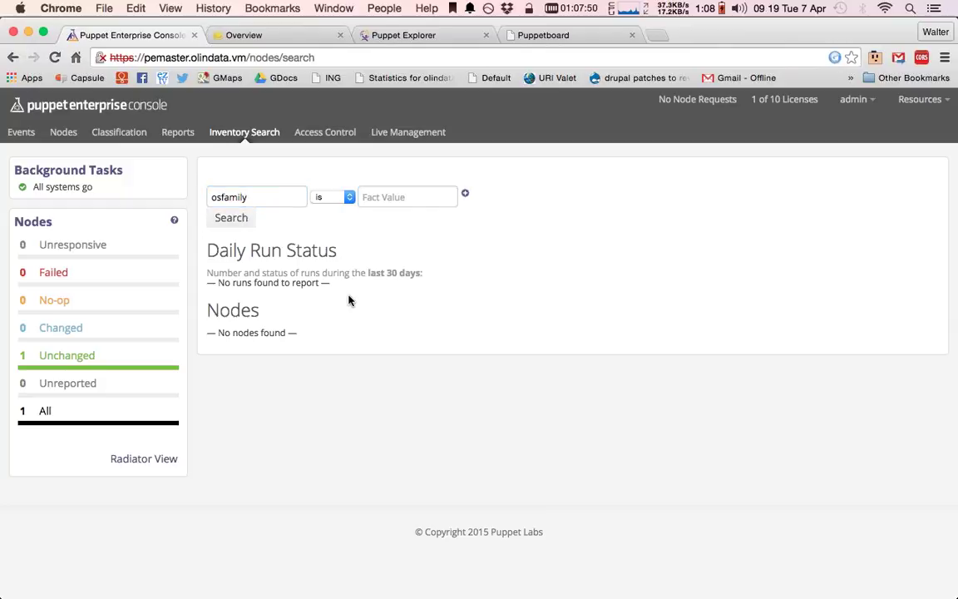
left_click(408, 196)
type("RedHat")
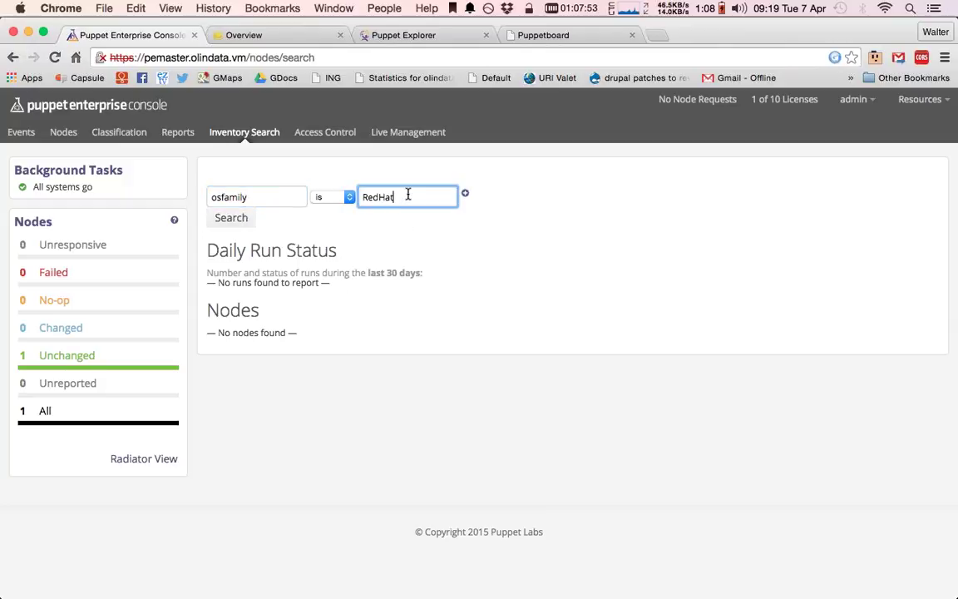
key("Return")
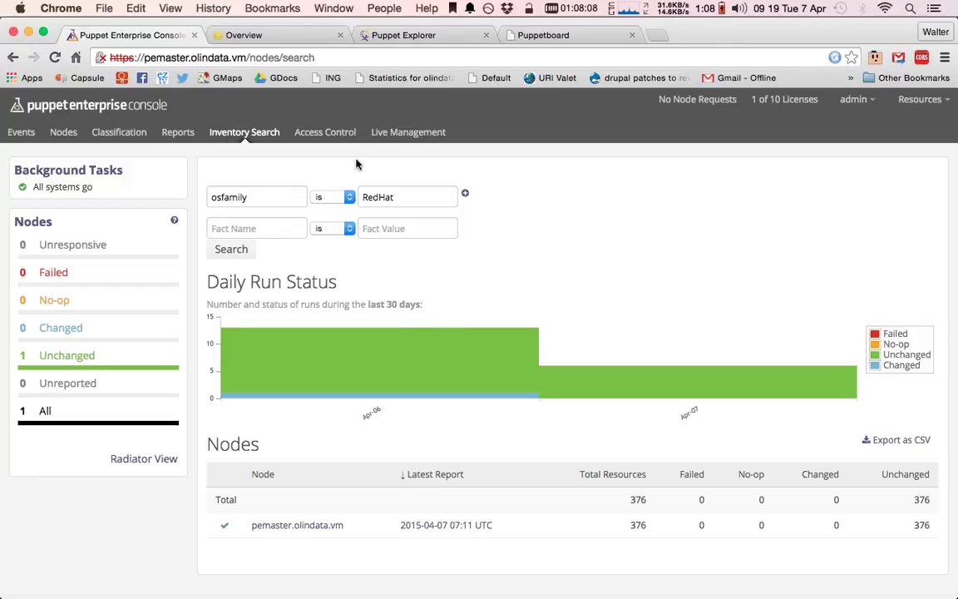
- View the access control user roles and examine the external directory connection settings
left_click(319, 135)
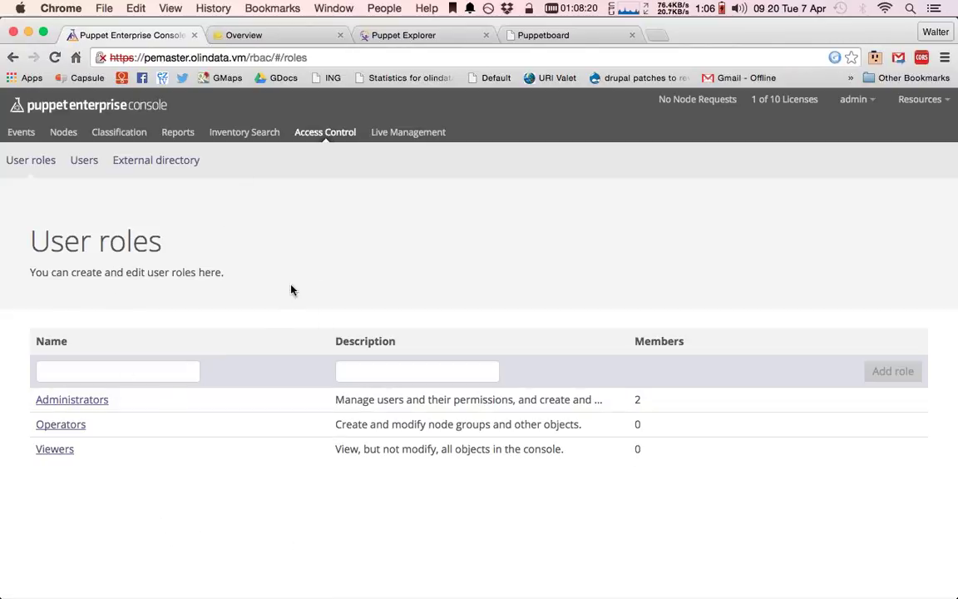
left_click(158, 161)
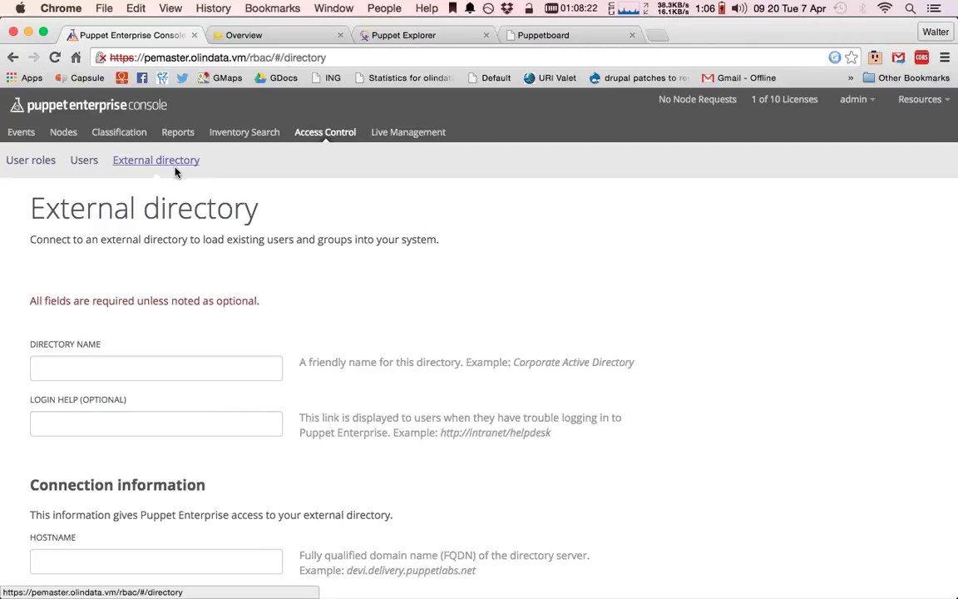
scroll(309, 363, "down", 20)
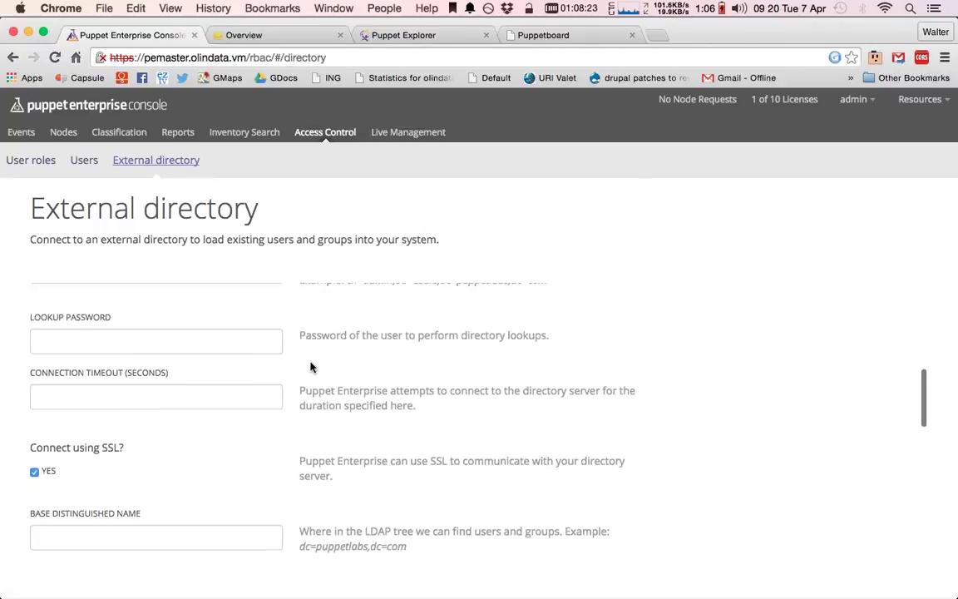
- View the access control users list, return to the user roles and open the Administrators role's member users
scroll(310, 363, "up", 20)
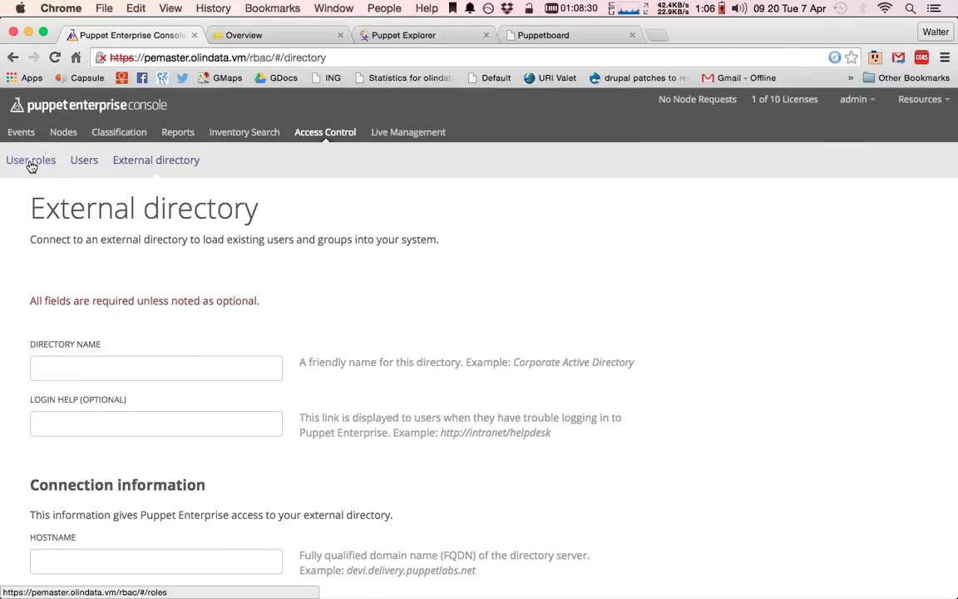
left_click(84, 161)
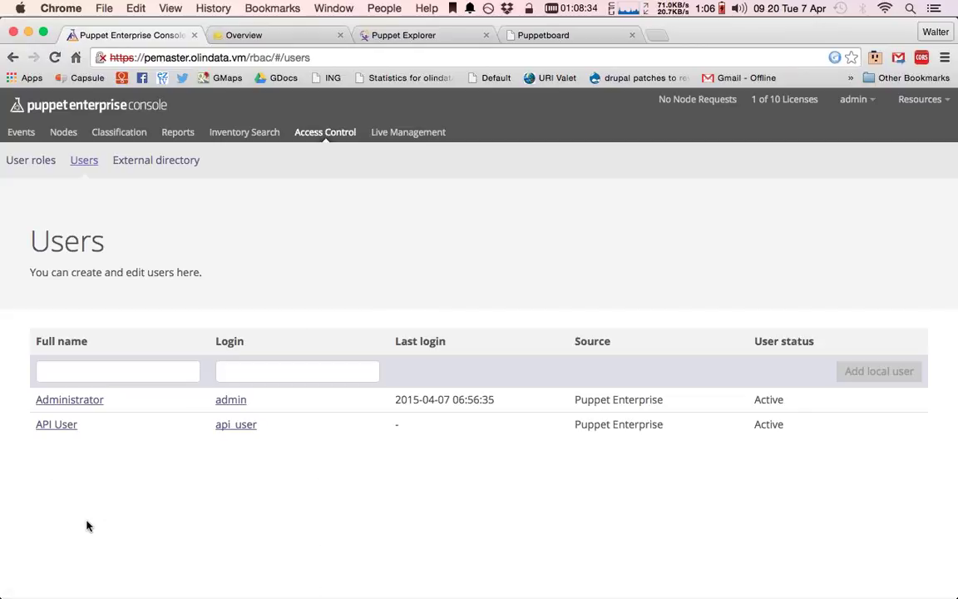
left_click(28, 164)
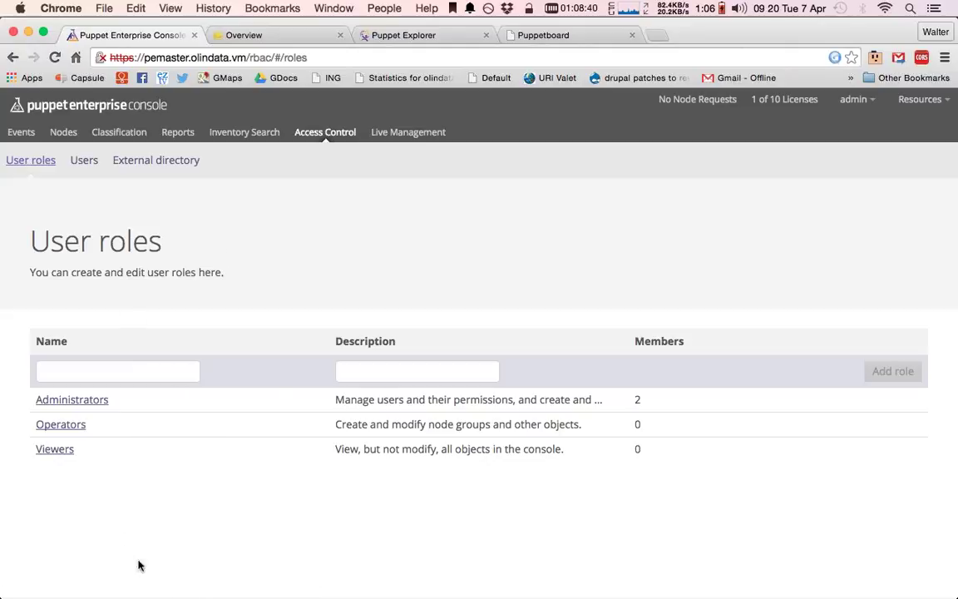
left_click(83, 400)
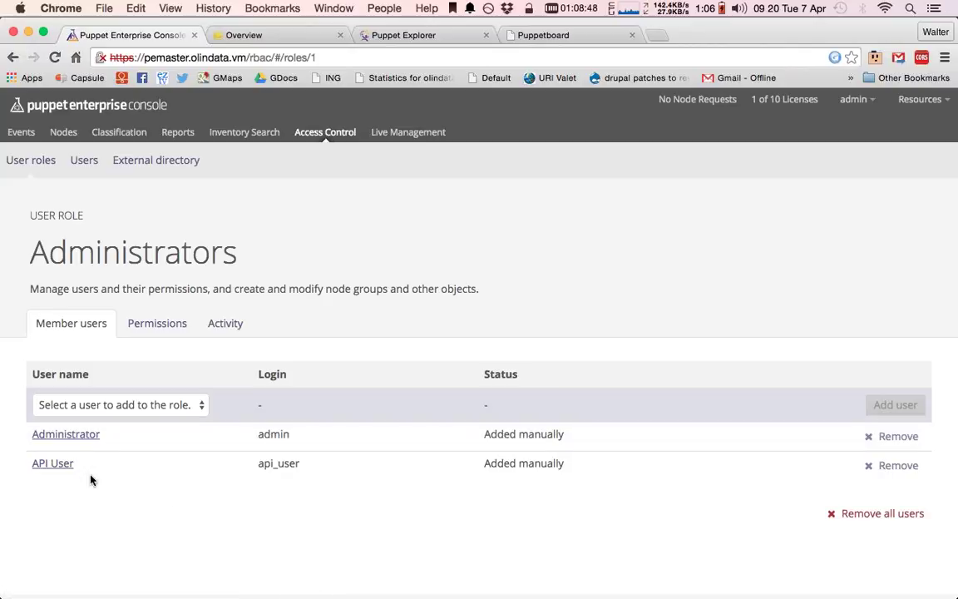
- Examine the Administrators role's full list of permissions, including its node group and user role entries, and view its activity
left_click(162, 328)
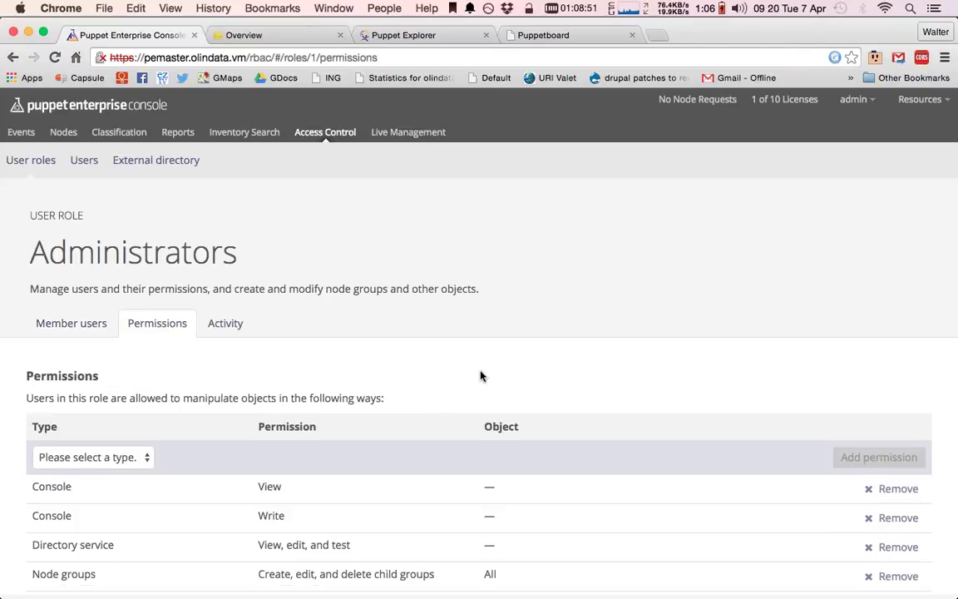
scroll(479, 376, "down", 10)
scroll(479, 375, "up", 4)
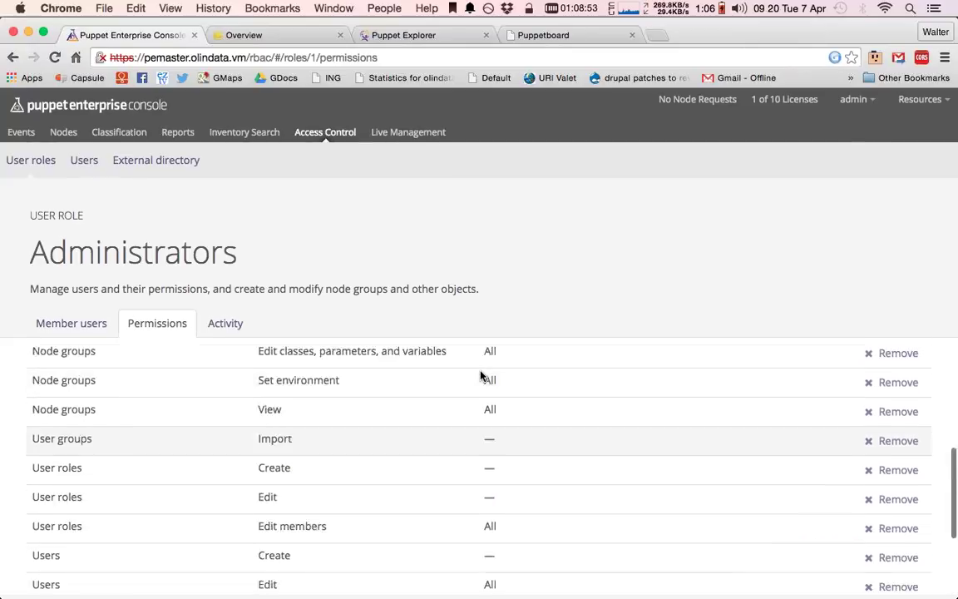
scroll(479, 376, "up", 5)
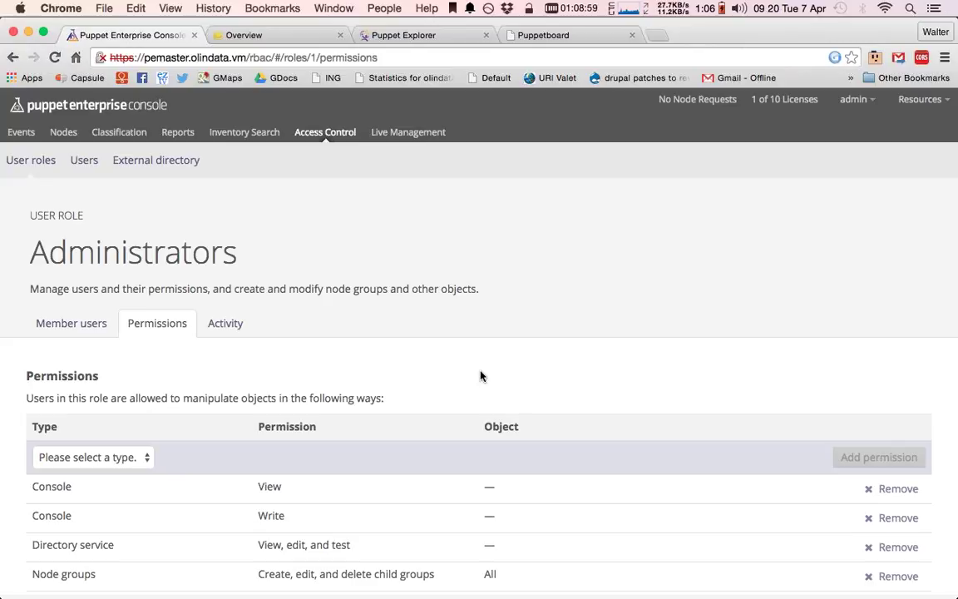
scroll(480, 375, "down", 8)
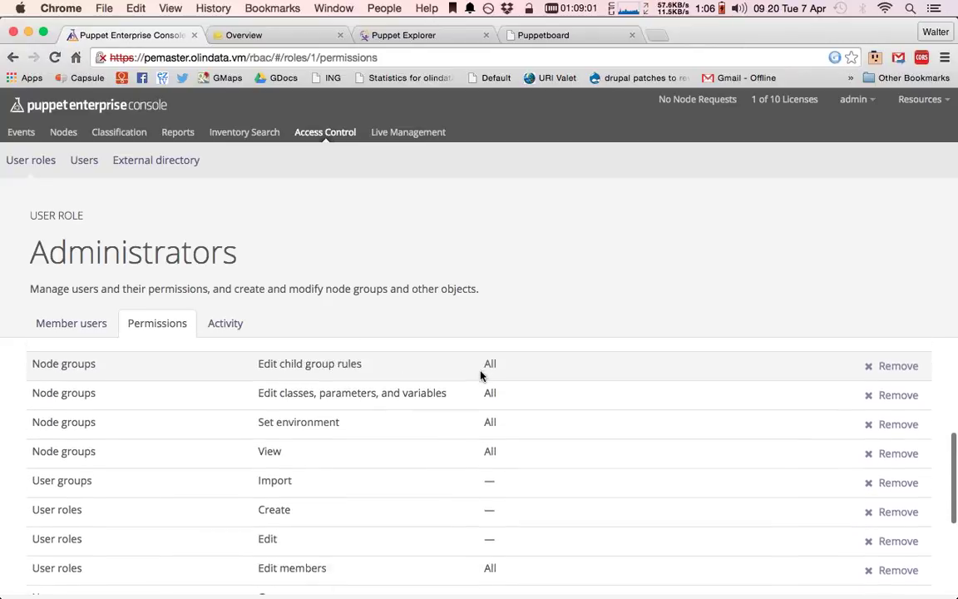
scroll(479, 376, "up", 3)
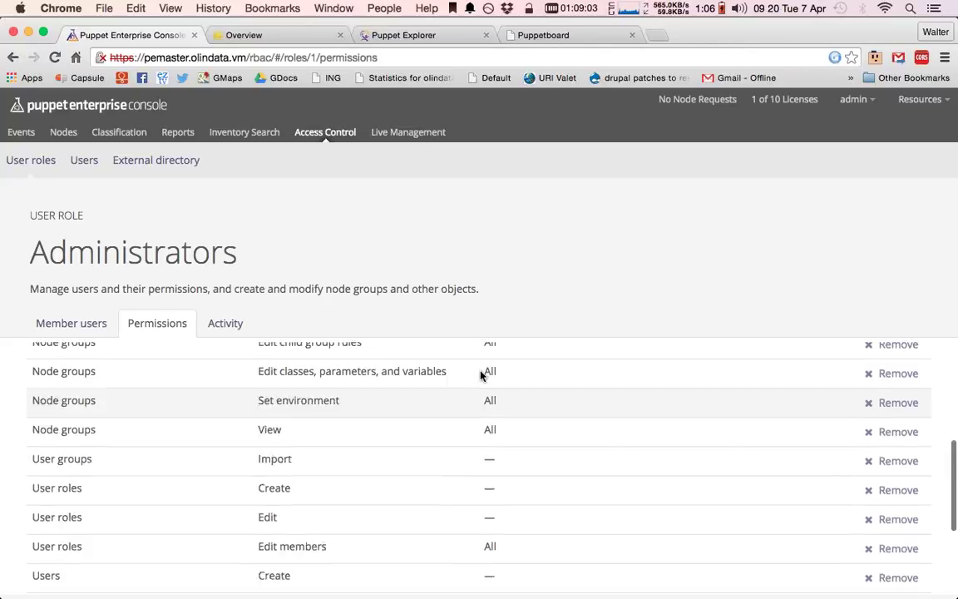
scroll(480, 376, "up", 1)
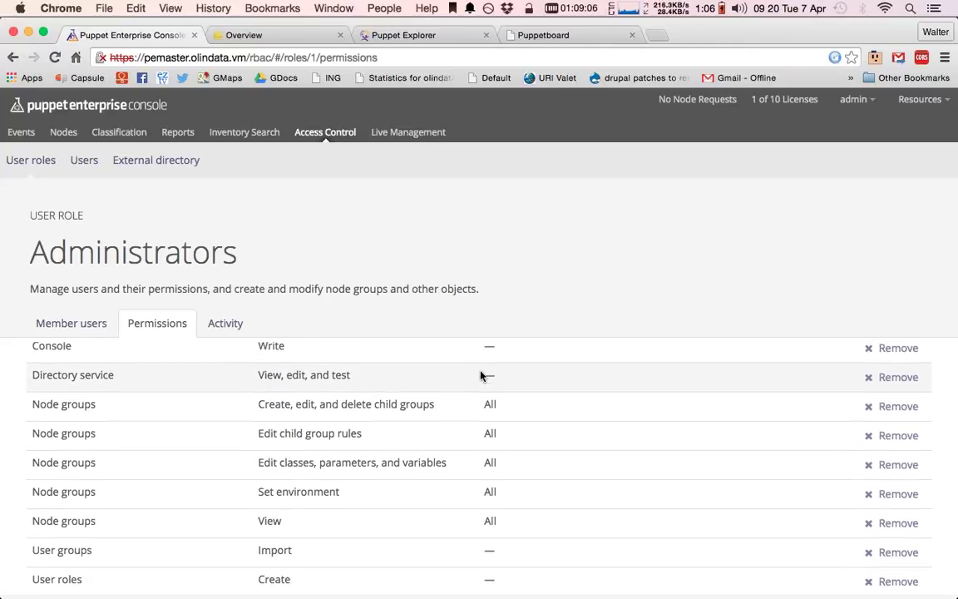
left_click(229, 325)
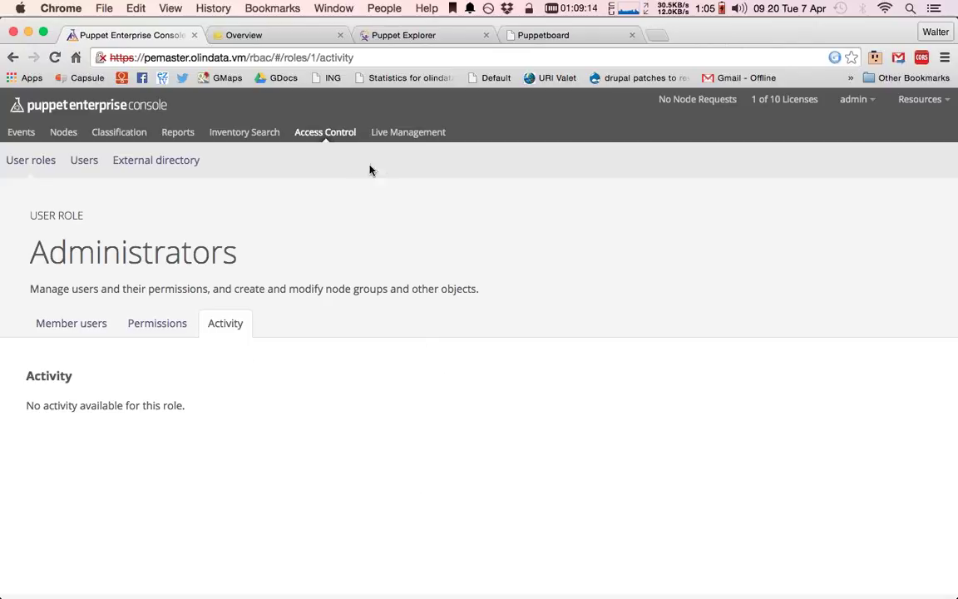
- Open Live Management and enter osfam as the node filter
left_click(420, 133)
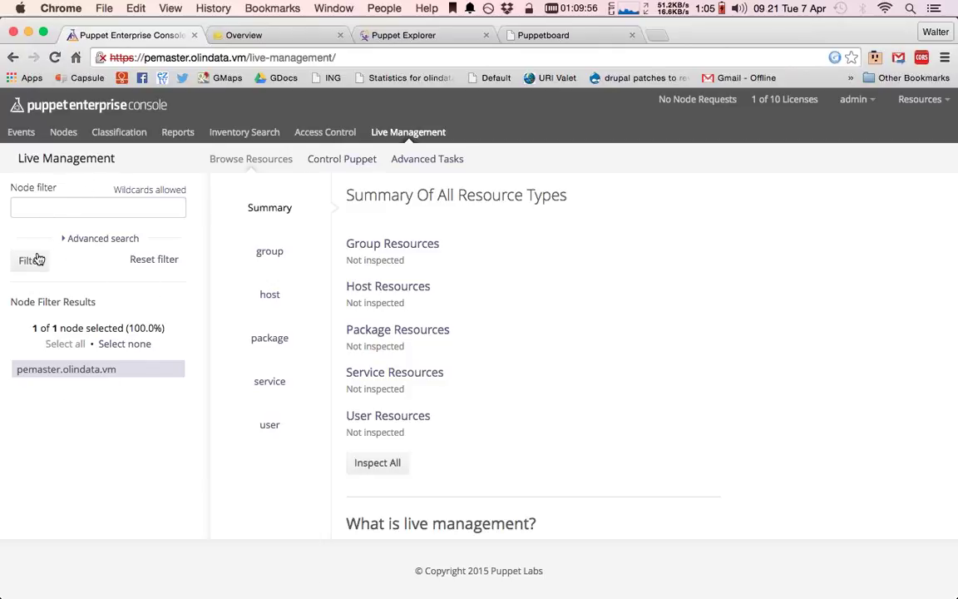
left_click(98, 211)
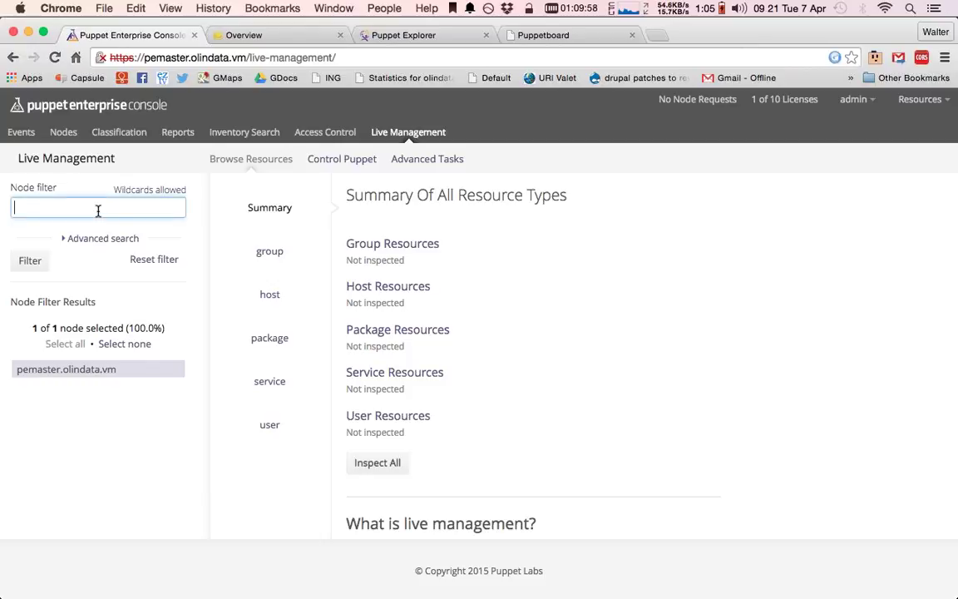
type("osfma")
key("BackSpace")
key("BackSpace")
type("amily")
key("BackSpace")
key("BackSpace")
- Expand the advanced node search and try to filter for nodes whose osfamily fact is redhat
left_click(104, 239)
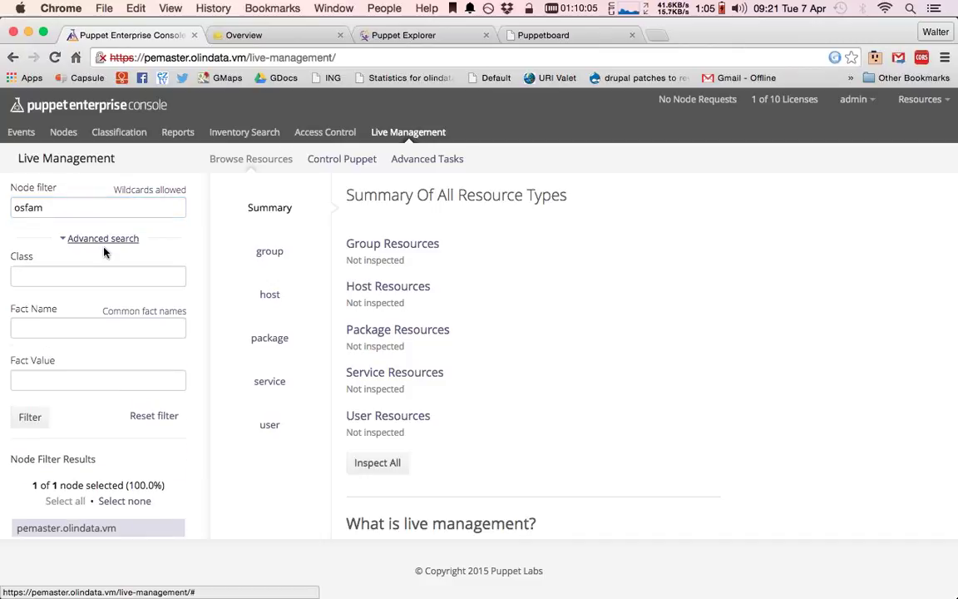
left_click(53, 329)
type("osfamily")
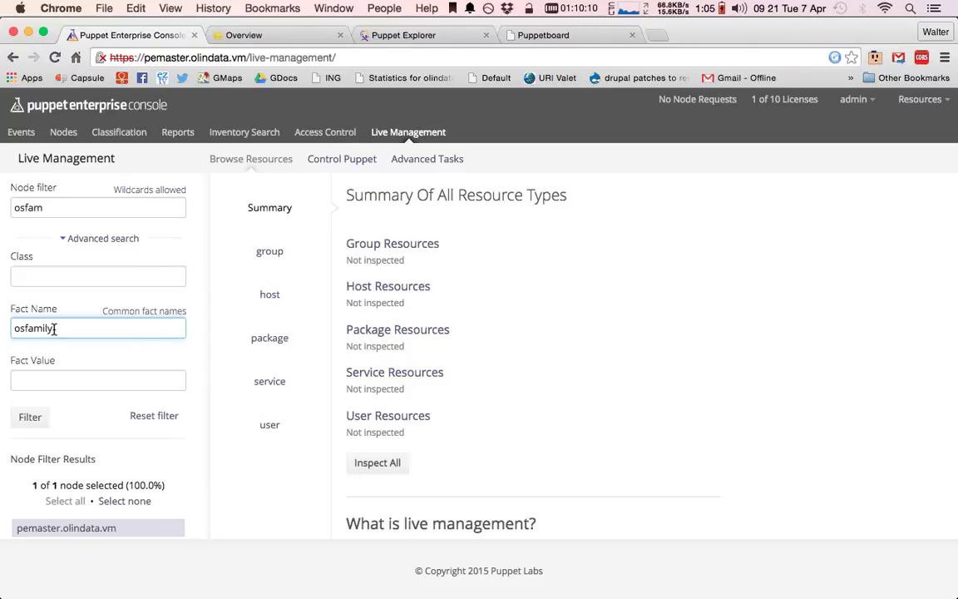
left_click(79, 376)
type("redhat")
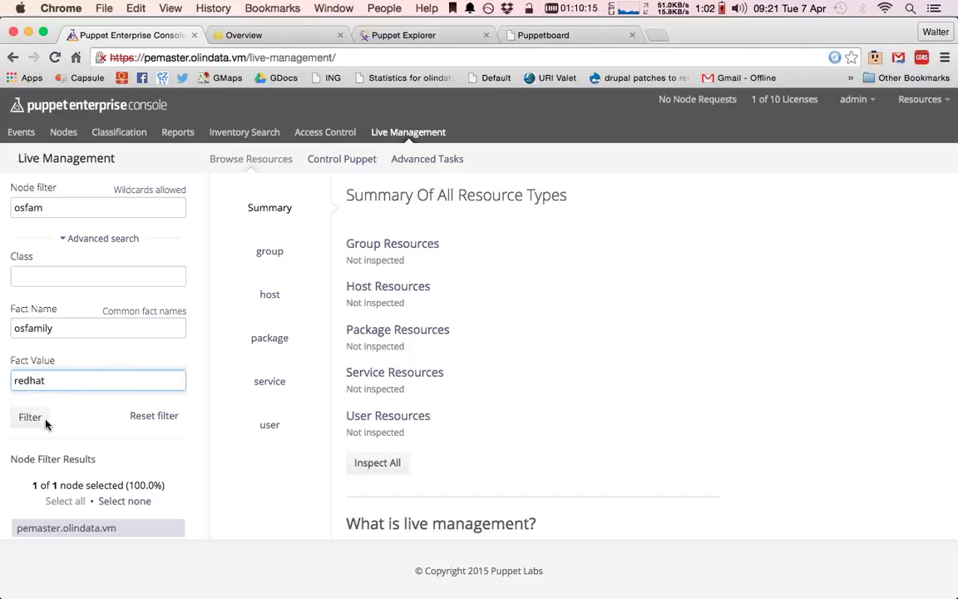
left_click(39, 418)
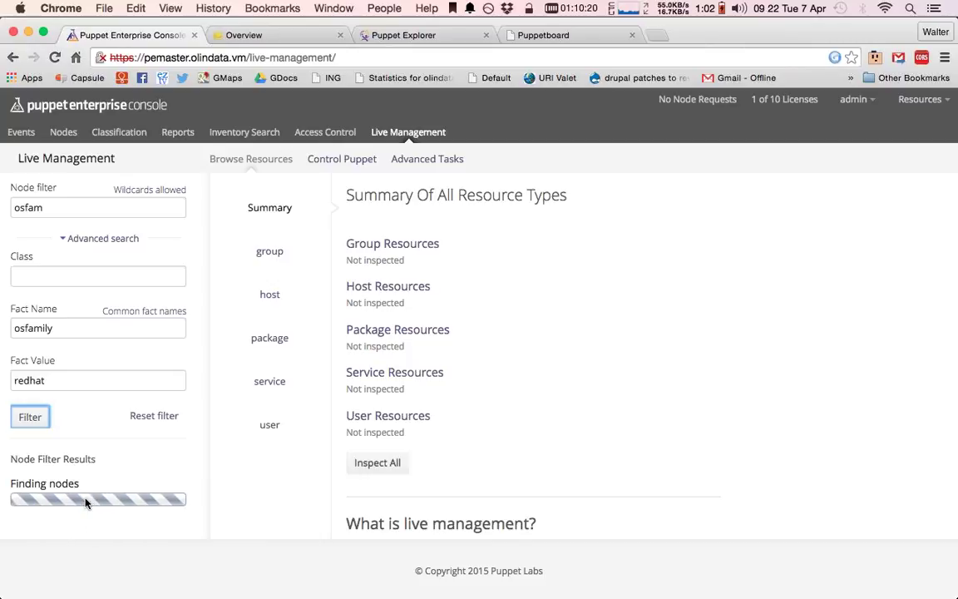
- Change the fact value to RedHat and rerun the node filter
double_click(50, 378)
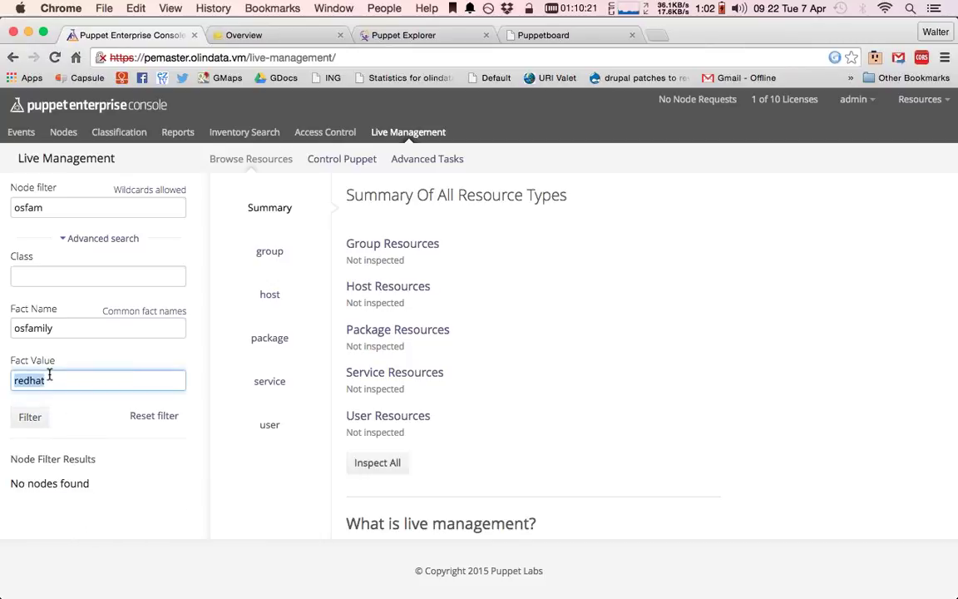
key("BackSpace")
type("Red")
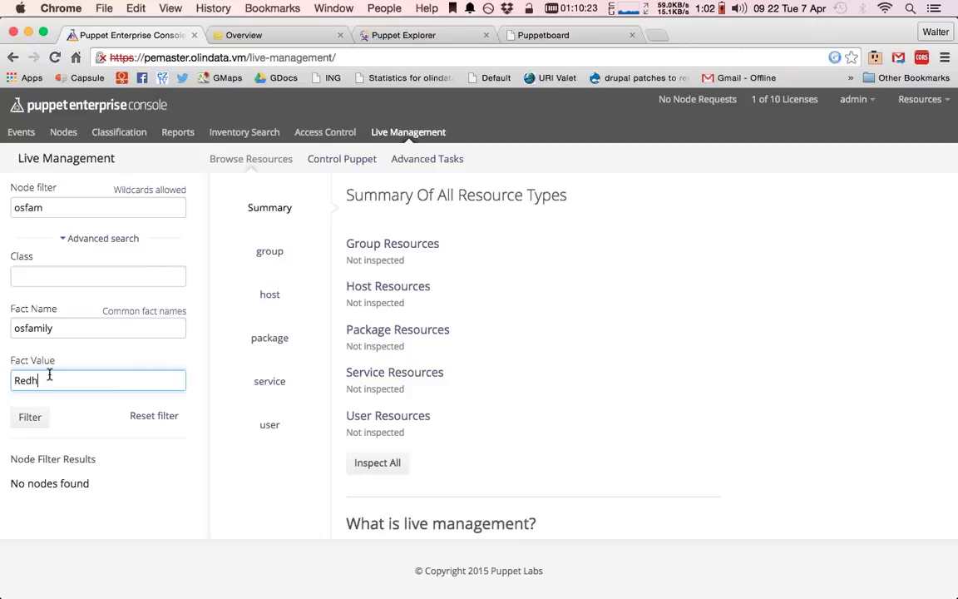
key("BackSpace")
type("Hat")
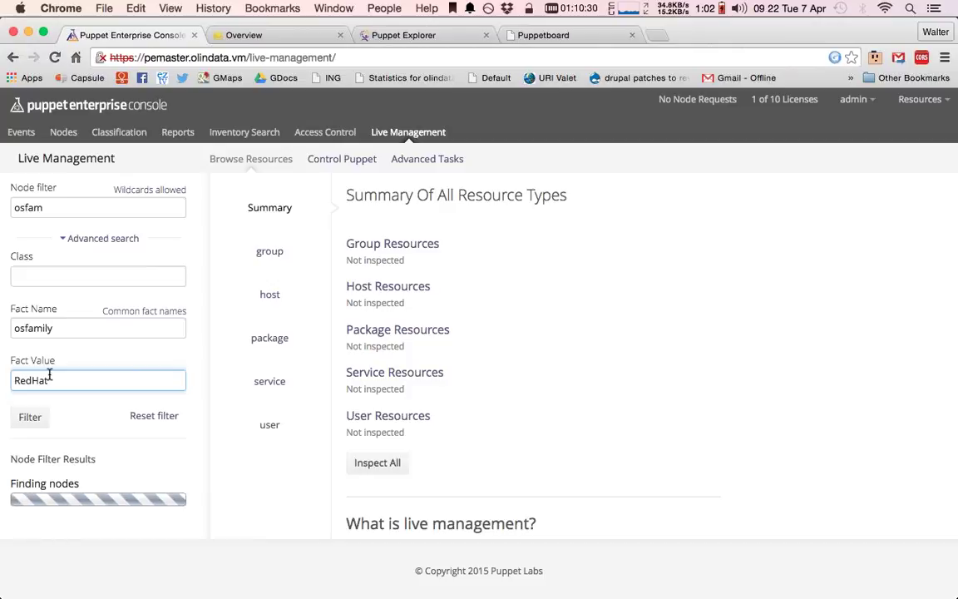
- Replace the fact name with operatingsystem from the common fact names and filter the nodes again
left_click(53, 326)
left_click(154, 313)
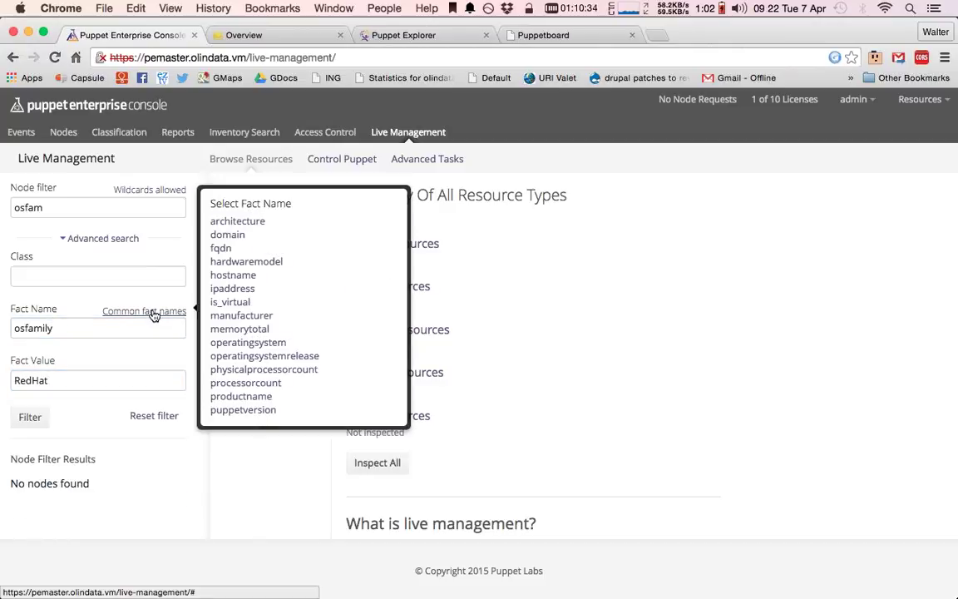
left_click(246, 343)
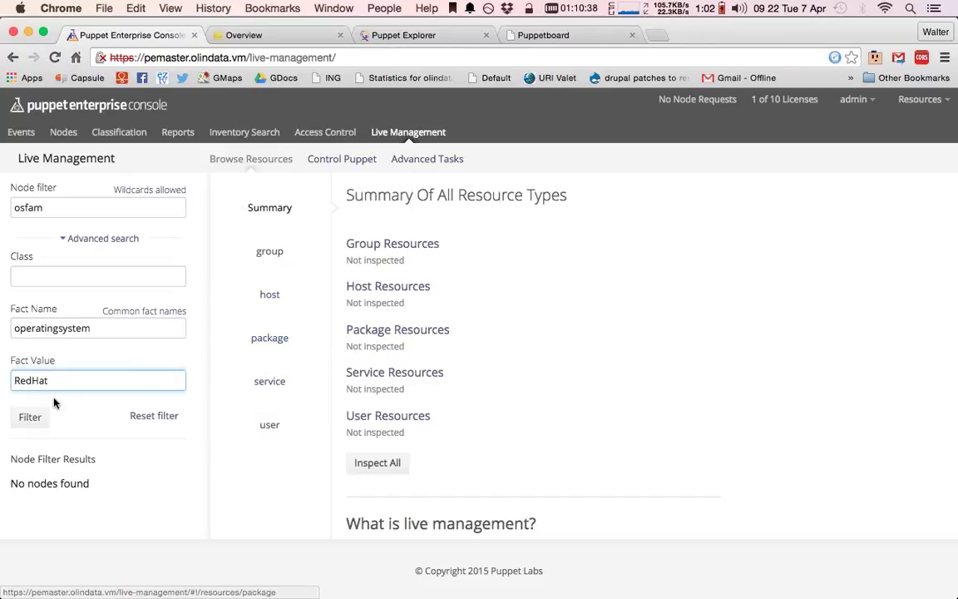
left_click(30, 418)
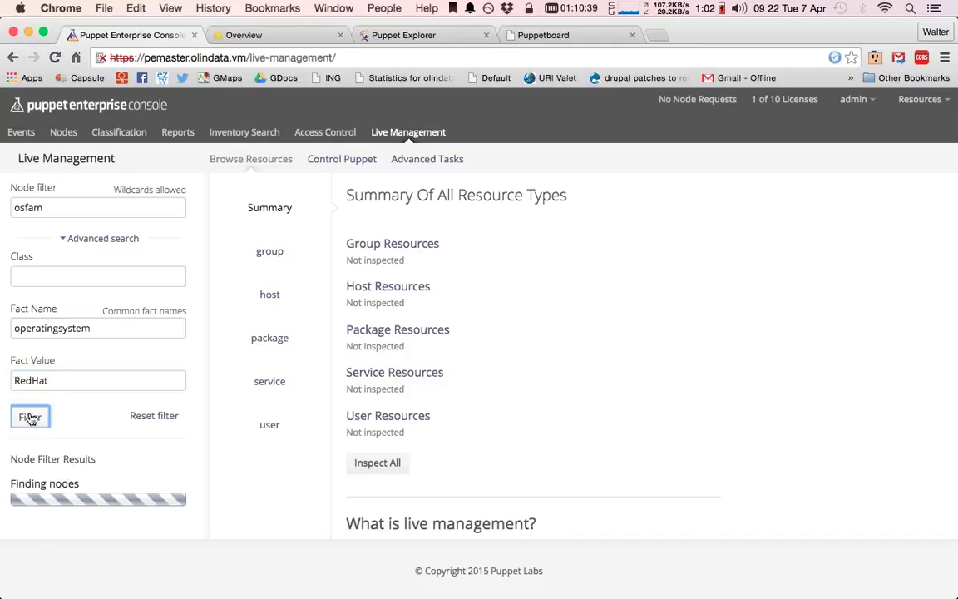
- Clear the node filter text and rerun the search using only the operatingsystem fact with value RedHat
left_click(80, 201)
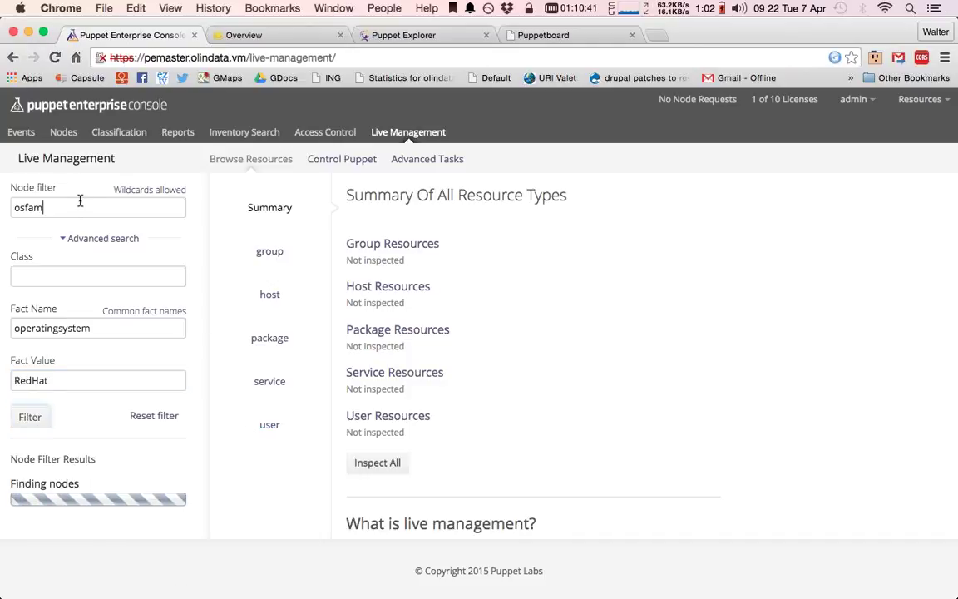
double_click(79, 200)
key("BackSpace")
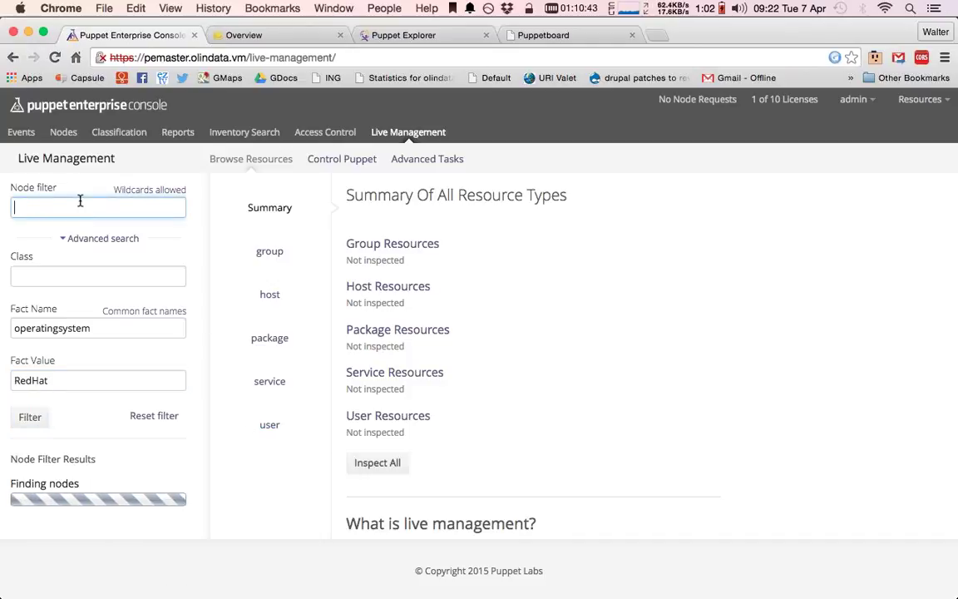
left_click(29, 418)
left_click(28, 417)
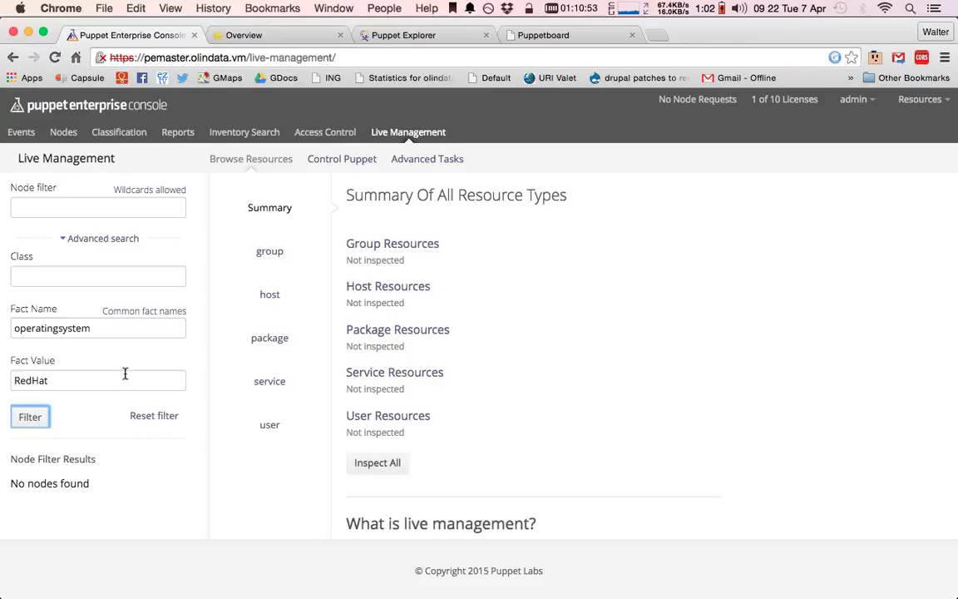
- Clear the fact value and fact name, and reset the node filter
double_click(85, 379)
key("BackSpace")
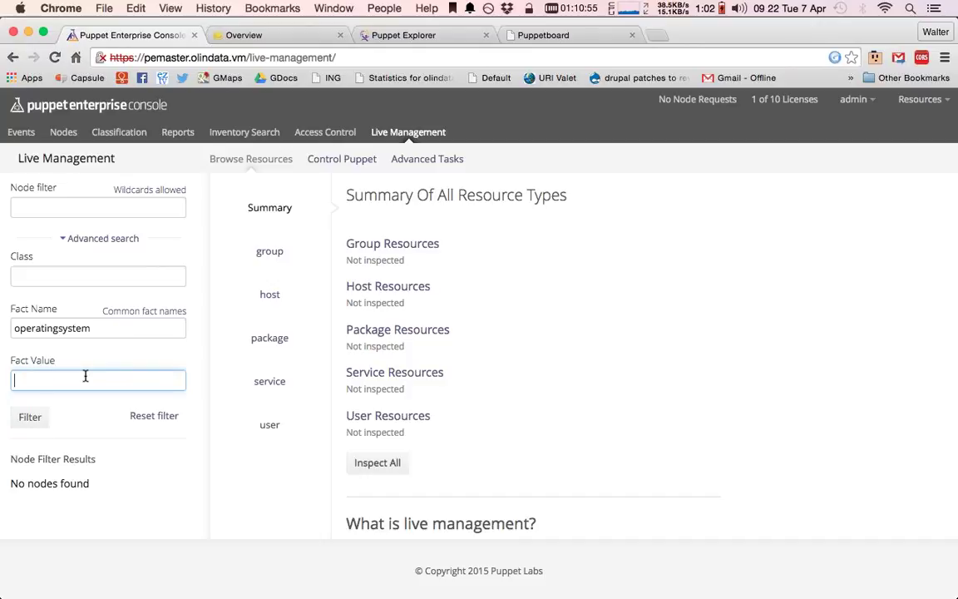
double_click(130, 326)
key("BackSpace")
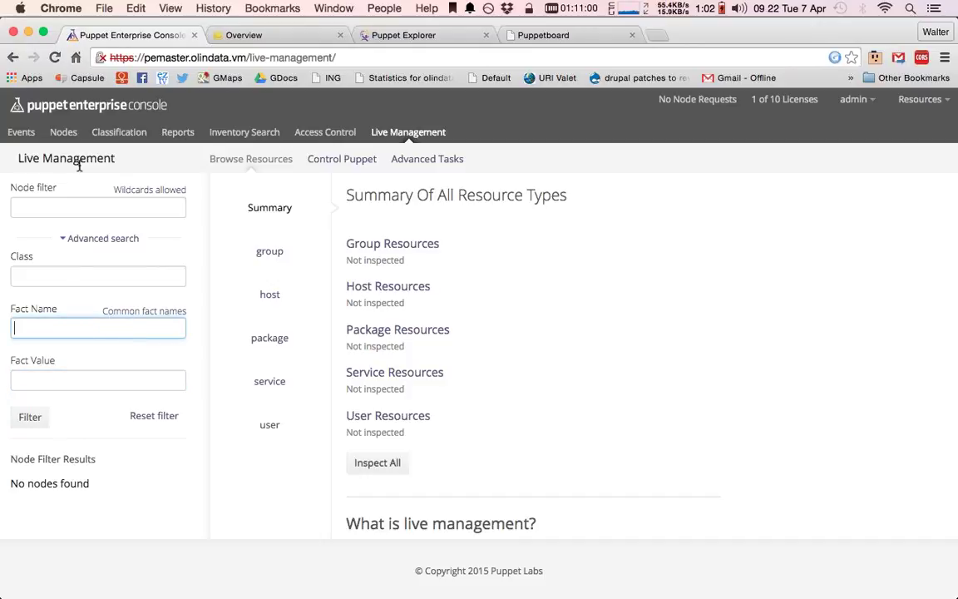
left_click_drag(167, 373, 2, 197)
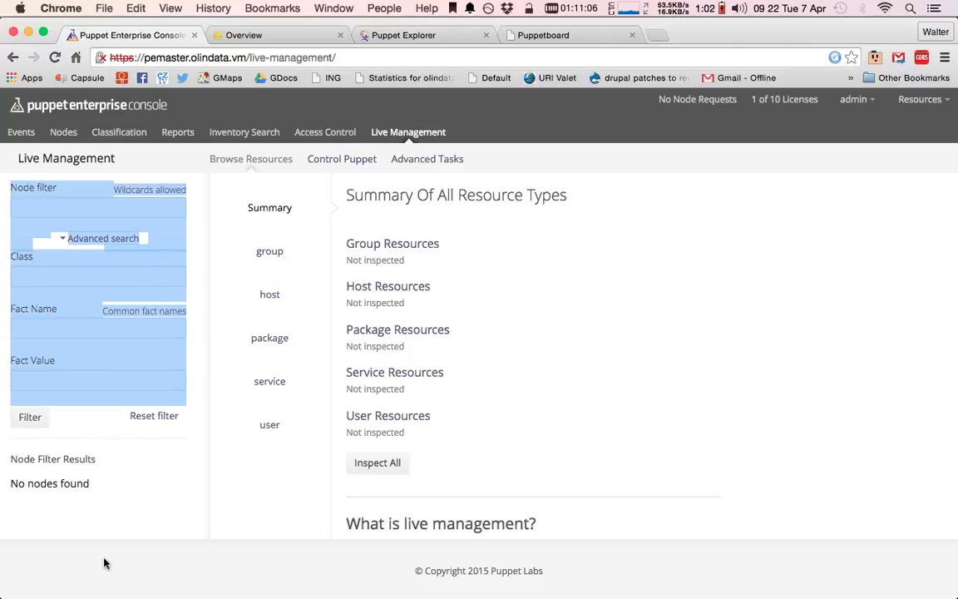
left_click(131, 508)
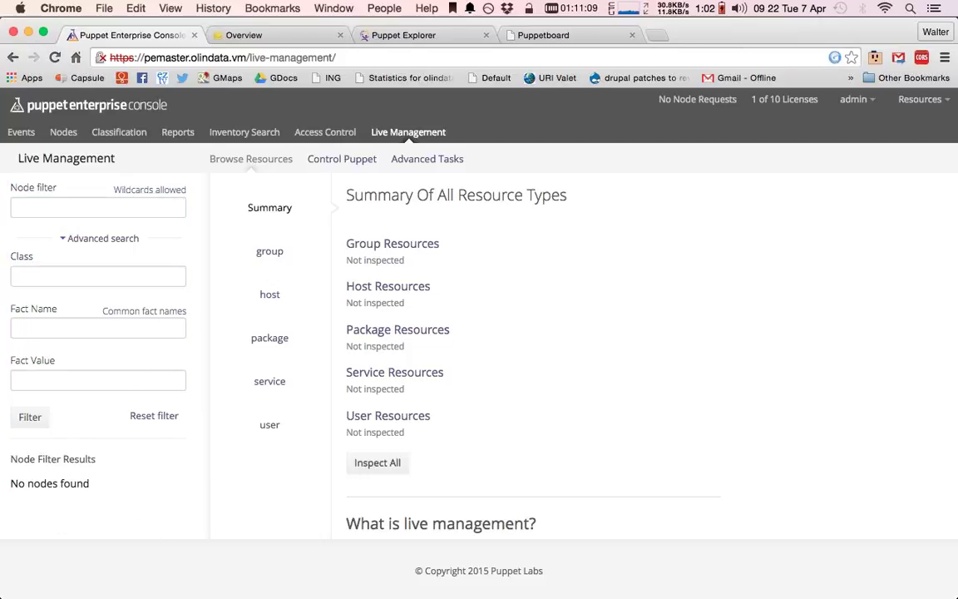
left_click(137, 416)
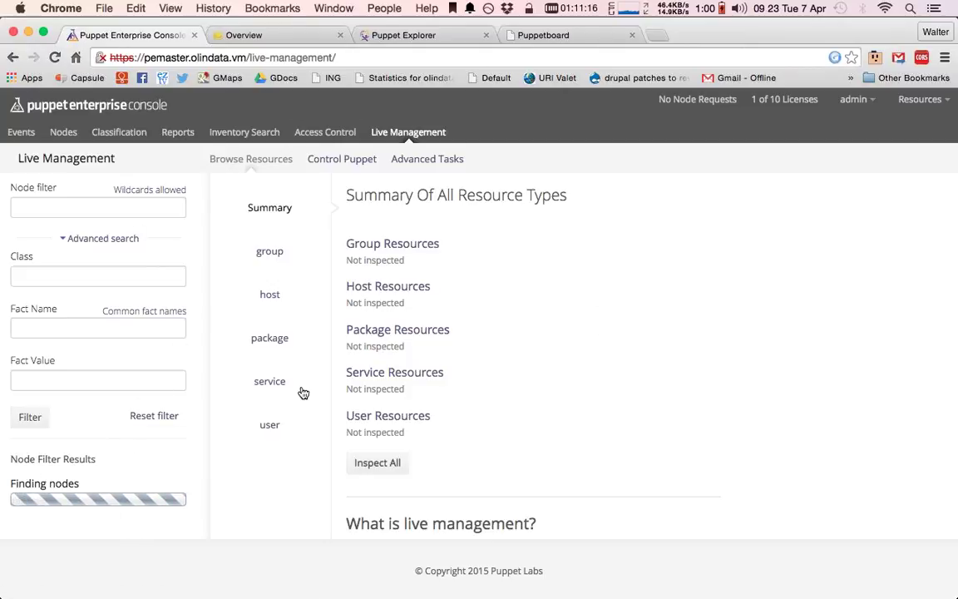
- Select the pemaster.olindata.vm node, look over the resource types summary and open the Control Puppet actions
left_click(68, 529)
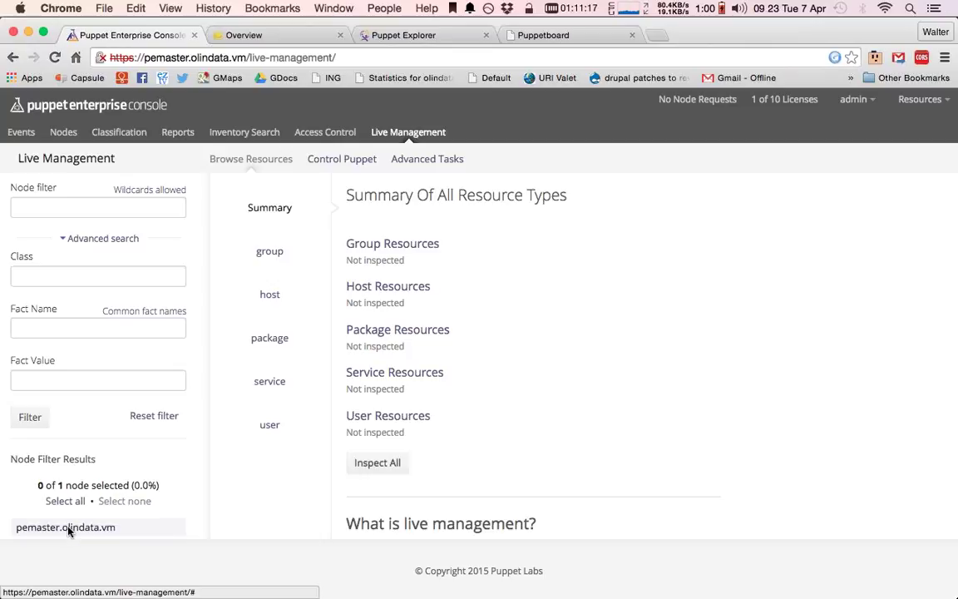
left_click(68, 528)
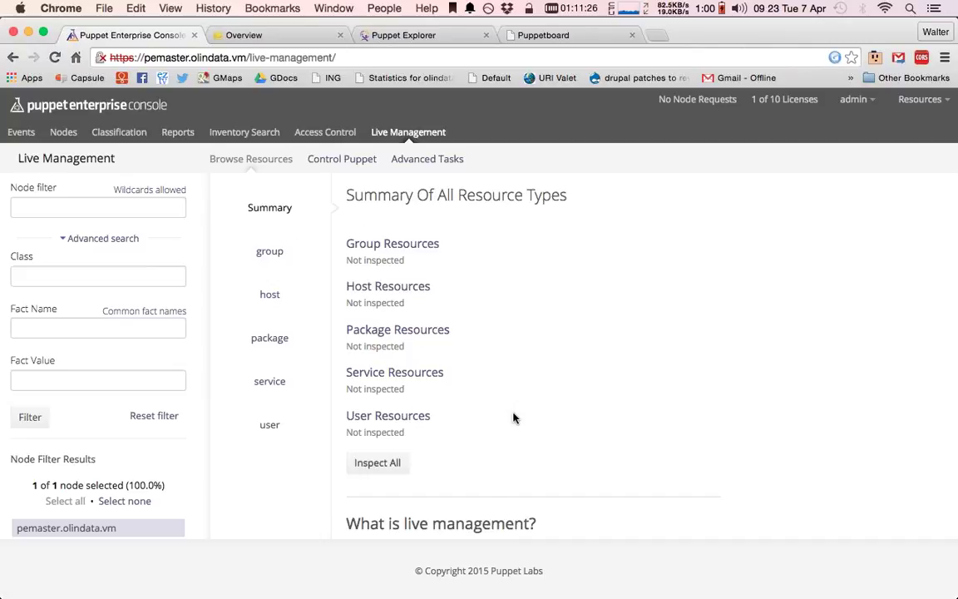
scroll(512, 417, "down", 3)
scroll(503, 390, "up", 3)
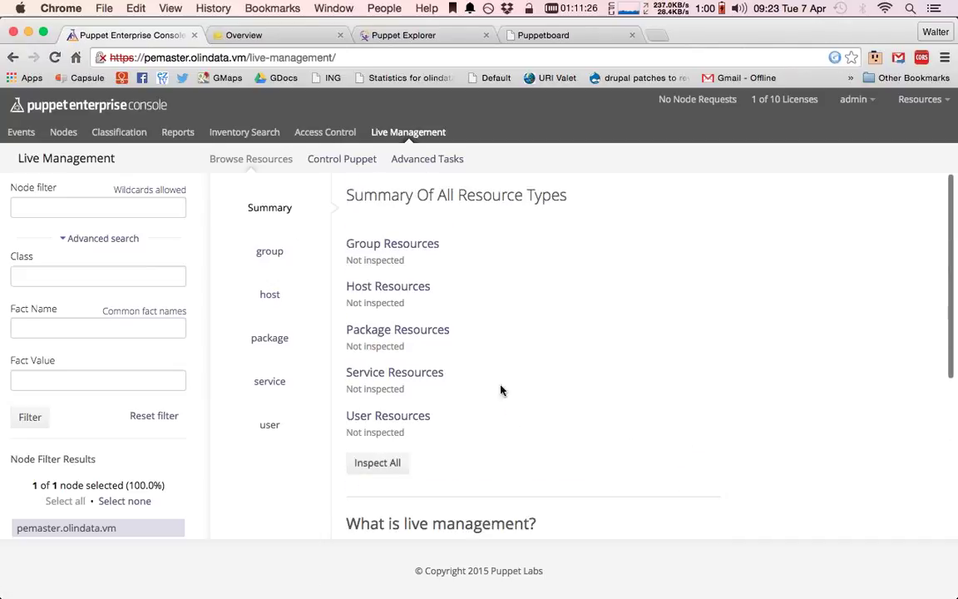
left_click(338, 160)
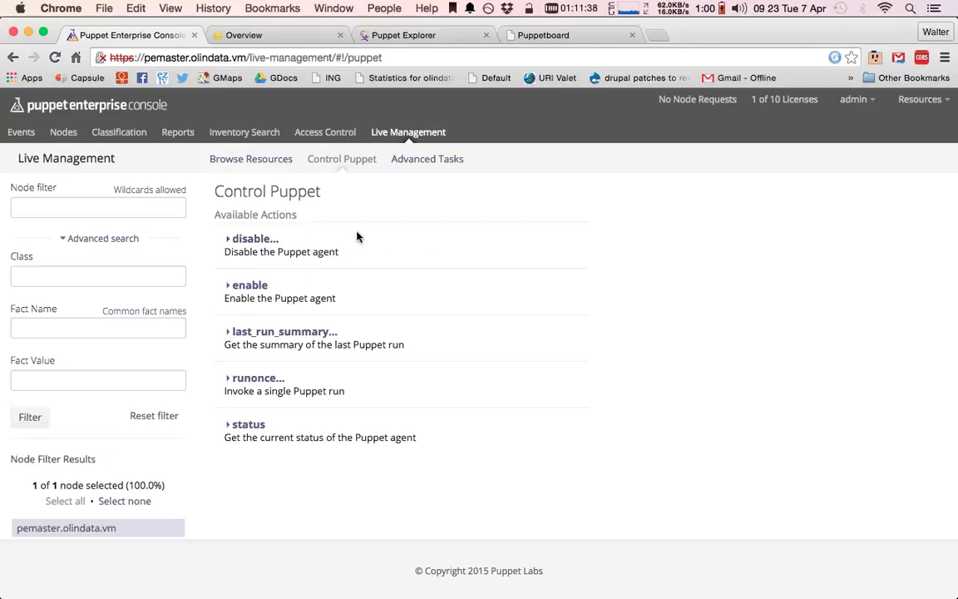
- Disable the Puppet agent on pemaster.olindata.vm, supplying a short joke message as the reason
left_click(252, 240)
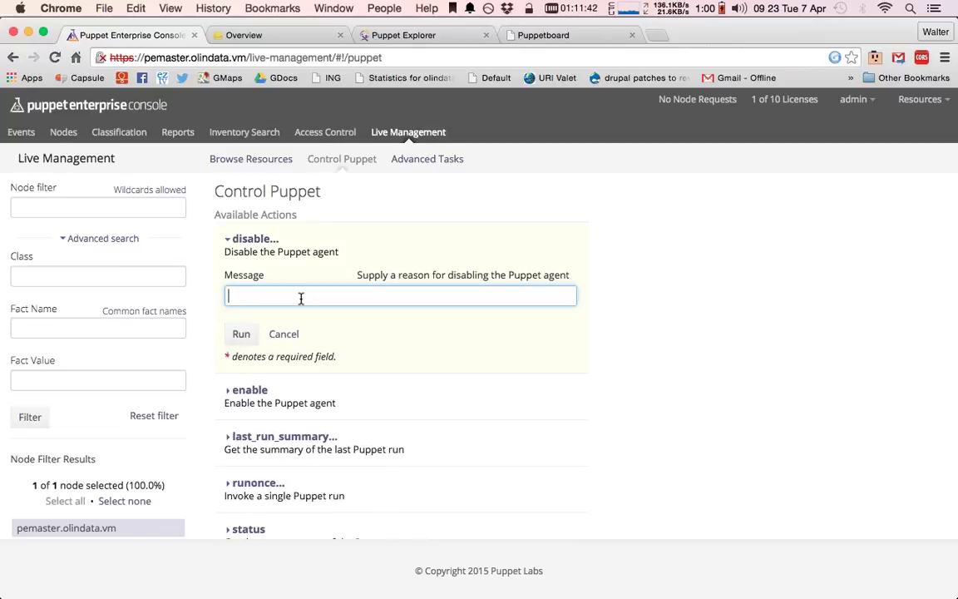
type("Walter is evi")
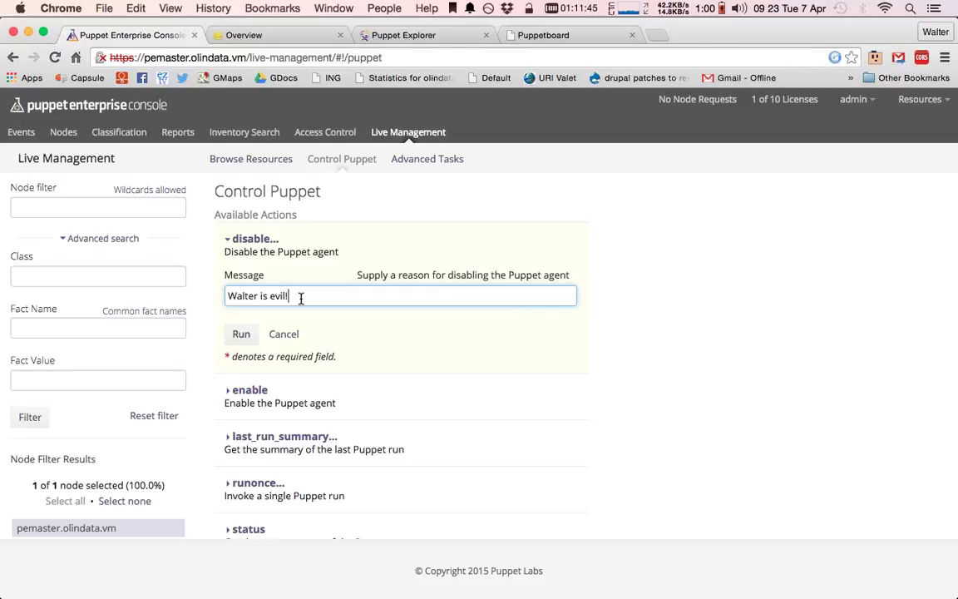
type("l!")
left_click(242, 334)
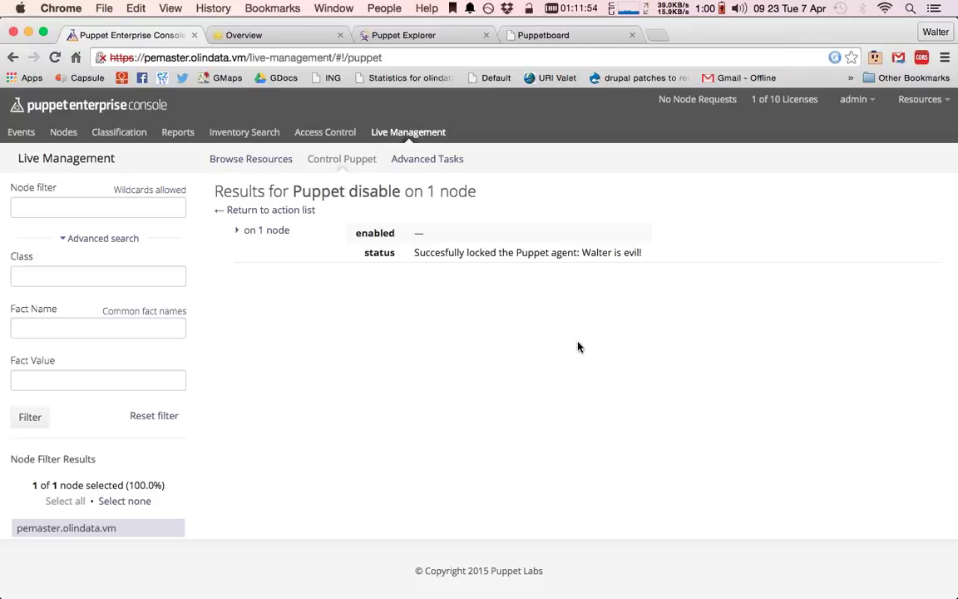
- Switch to iTerm, run puppet agent -t without the debug option on pemaster, and highlight the notice giving the disable reason
key("super+Tab")
key("super+Tab")
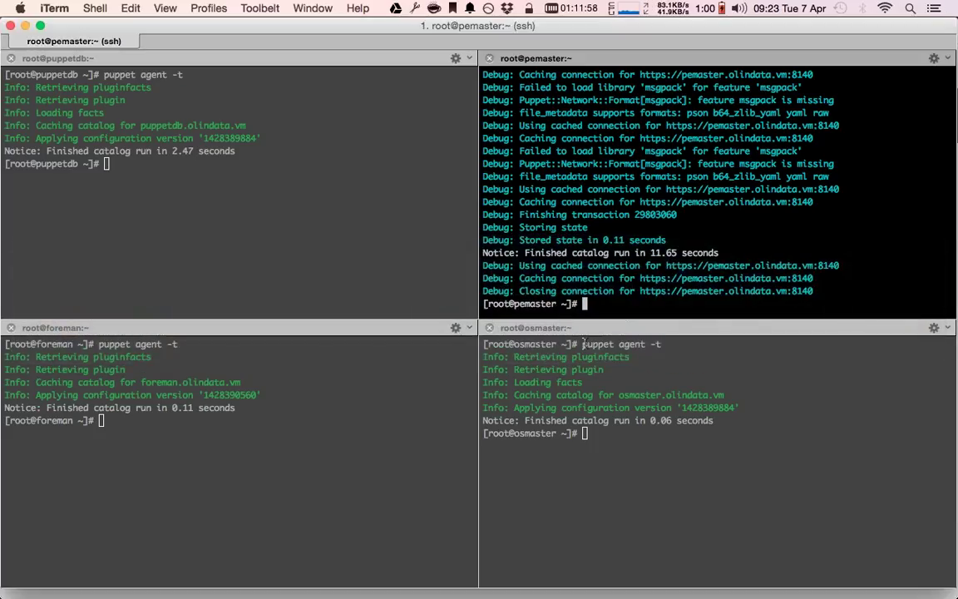
key("Up")
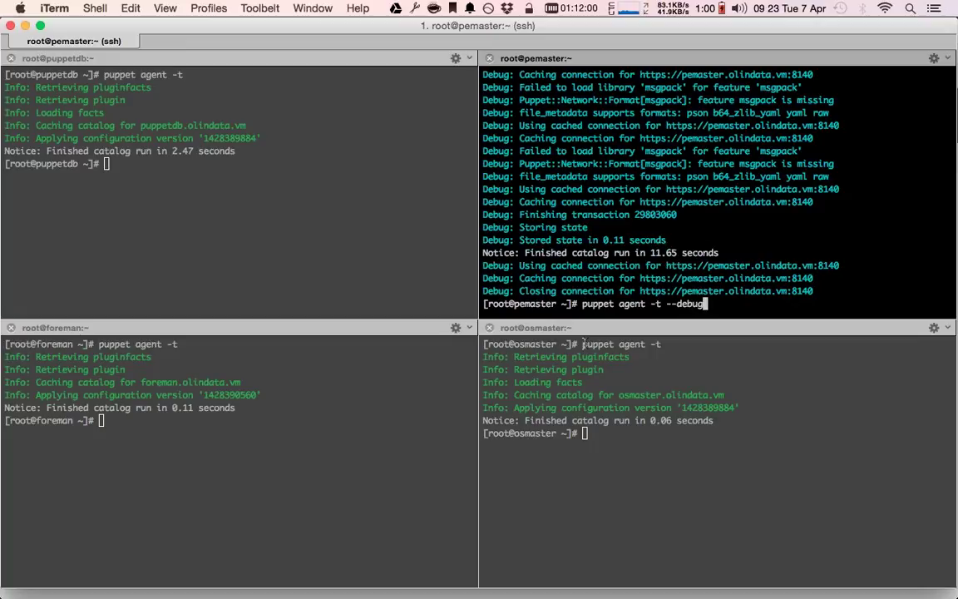
key("BackSpace")
key("BackSpace")
key("BackSpace")
key("BackSpace")
key("BackSpace")
key("BackSpace")
key("BackSpace")
key("BackSpace")
key("Return")
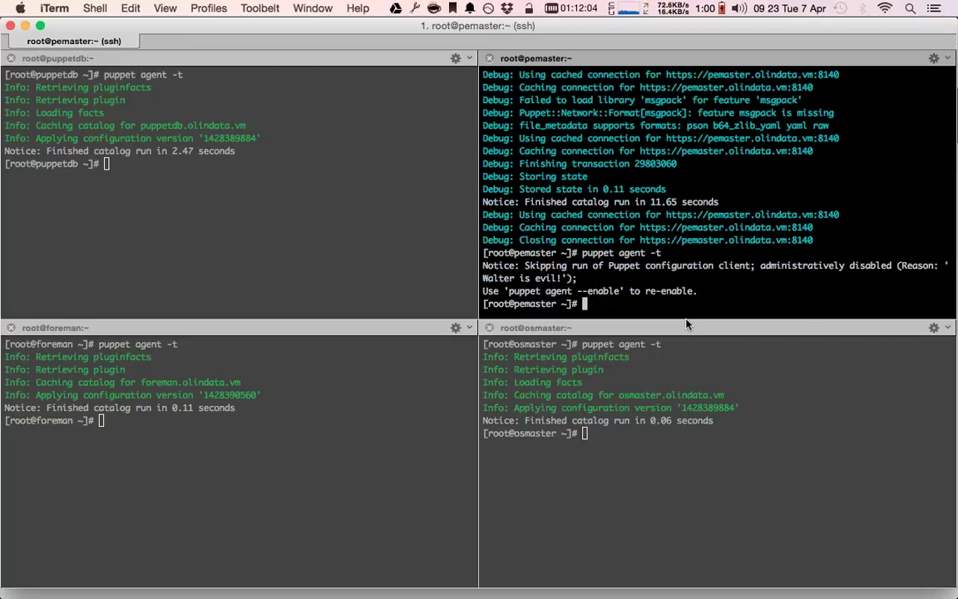
triple_click(497, 265)
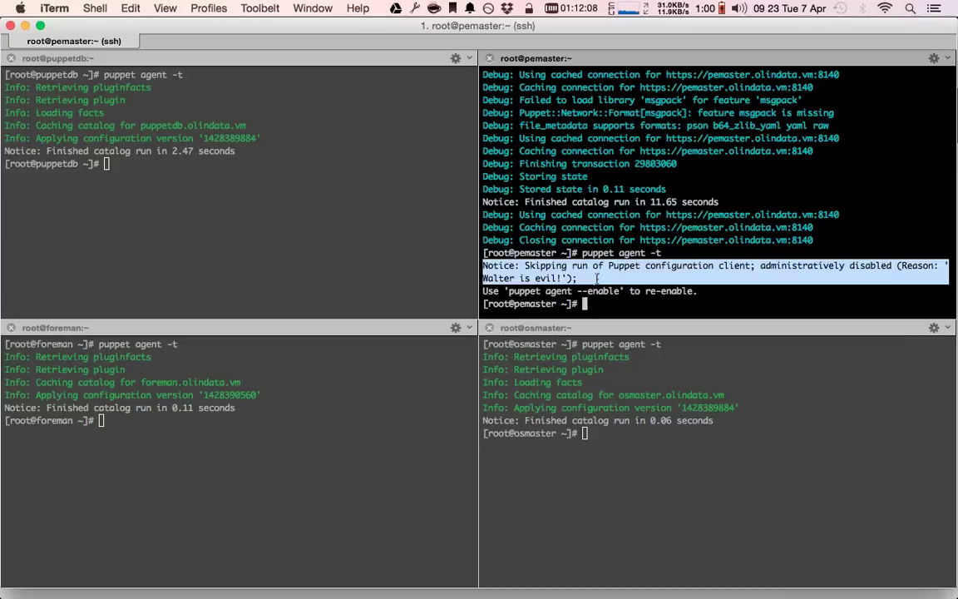
- Switch back to the Puppet Enterprise console in Chrome and enable the Puppet agent on the selected node
key("super+Tab")
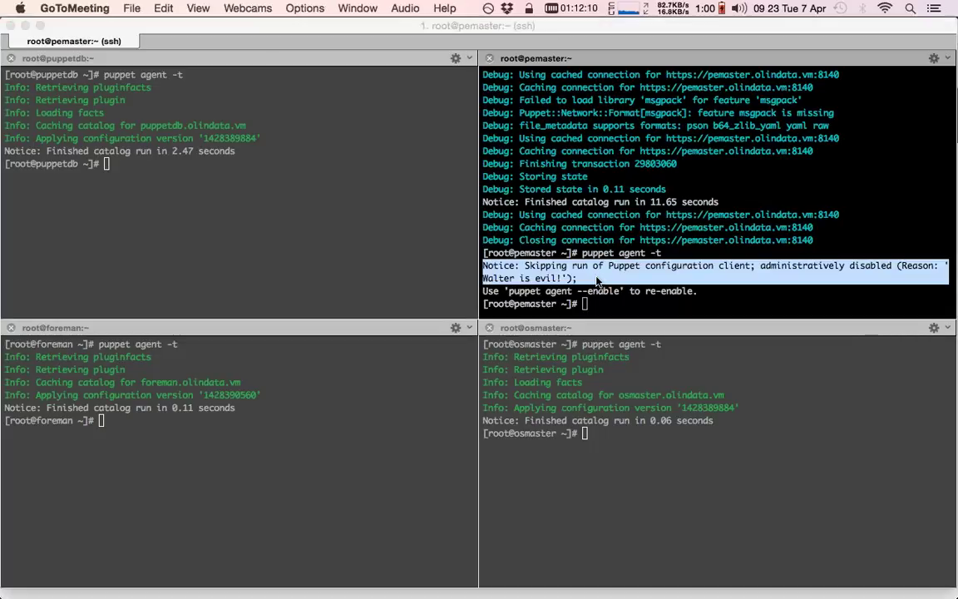
key("super+Tab")
key("super+Tab")
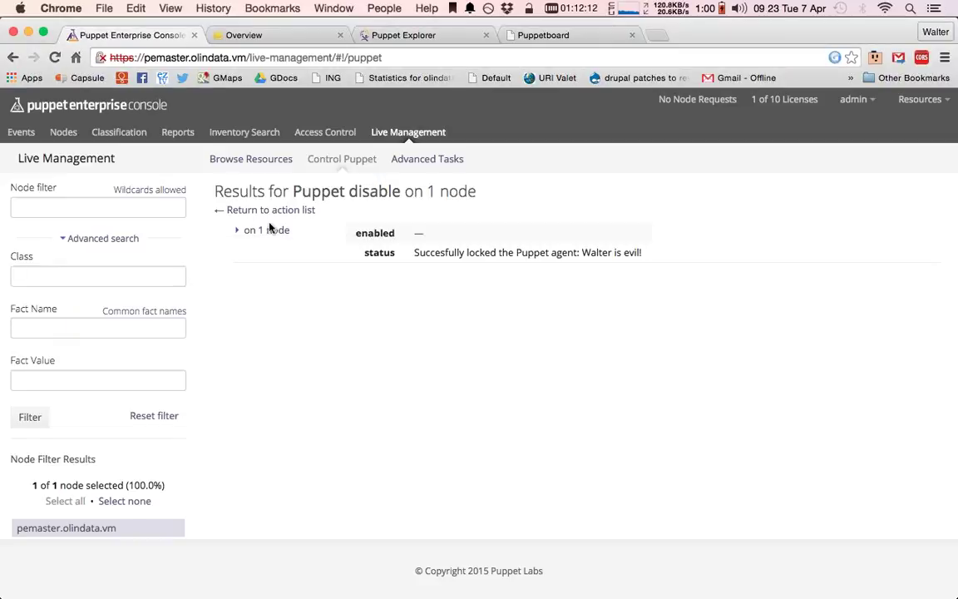
left_click(274, 209)
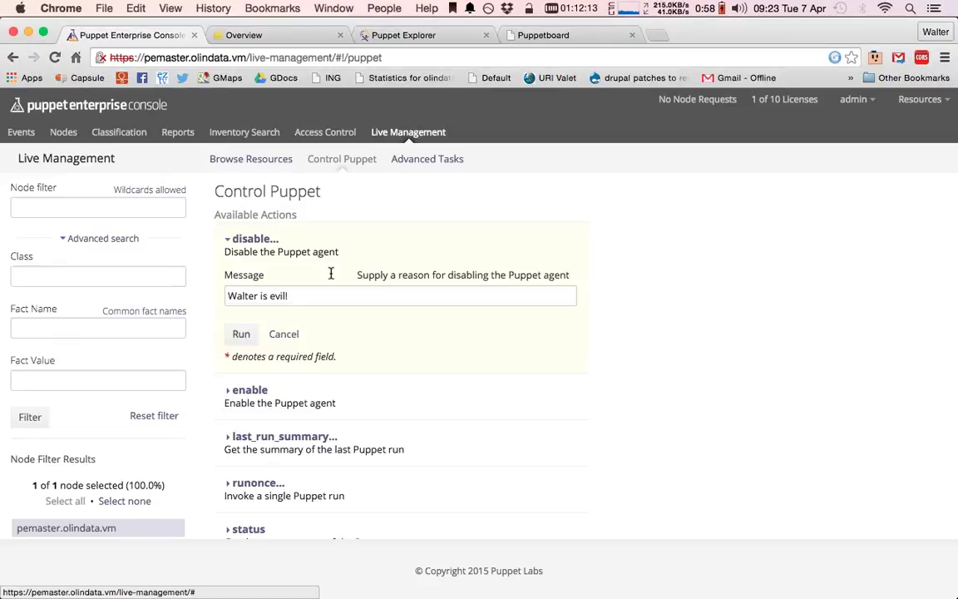
left_click(250, 389)
left_click(243, 336)
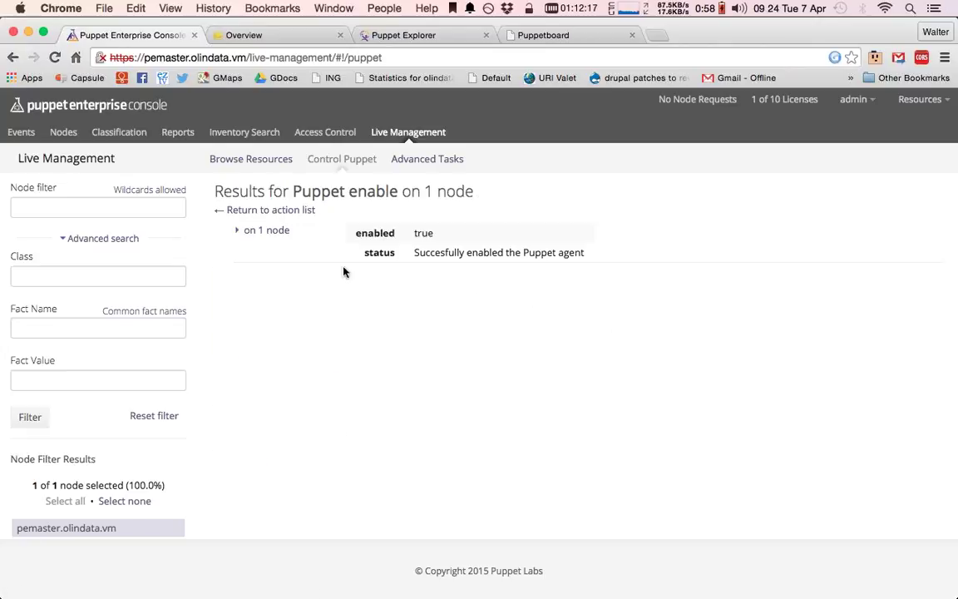
- Look over the agent status action in Control Puppet and the service actions in Advanced Tasks
left_click(309, 211)
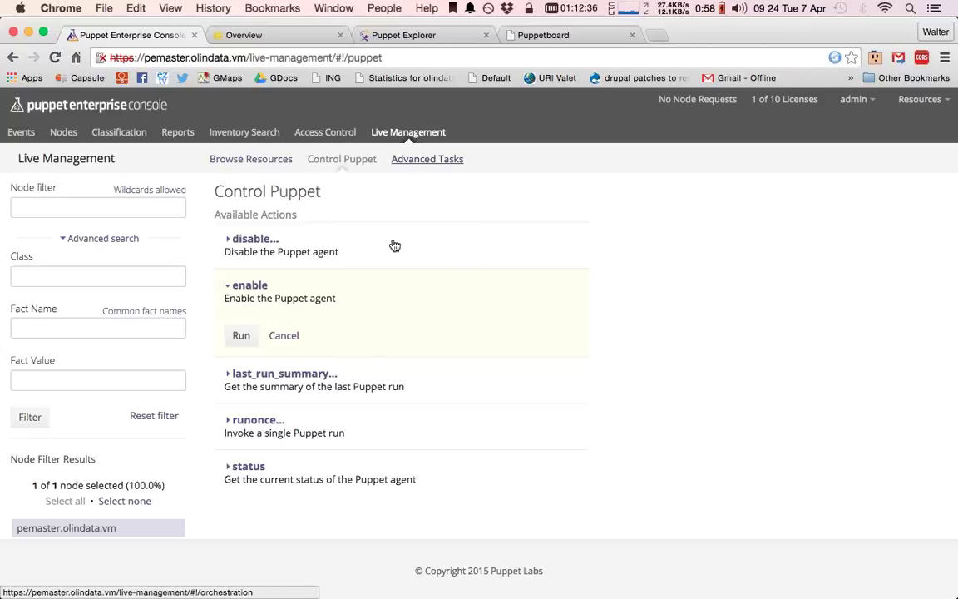
left_click(244, 466)
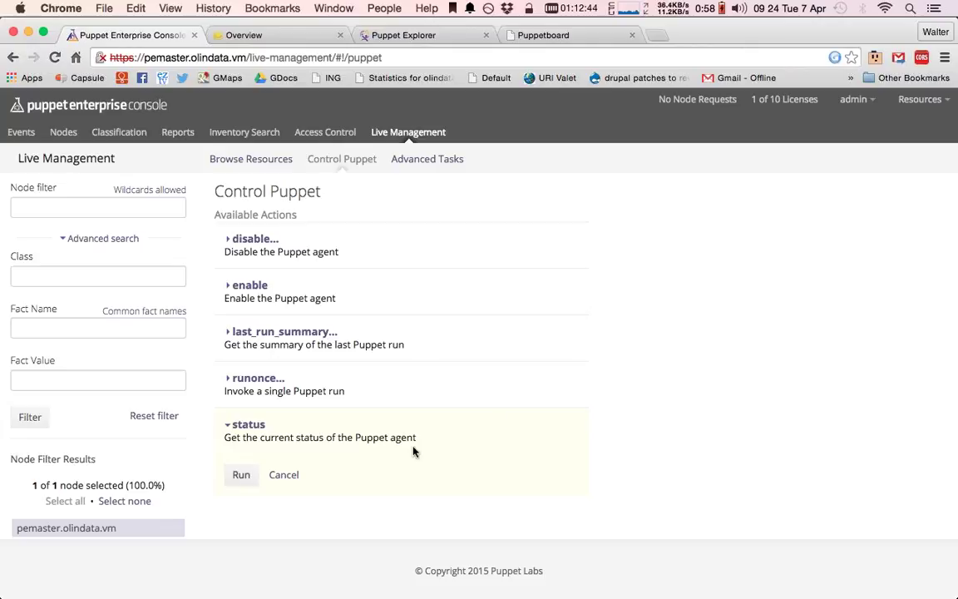
left_click(432, 161)
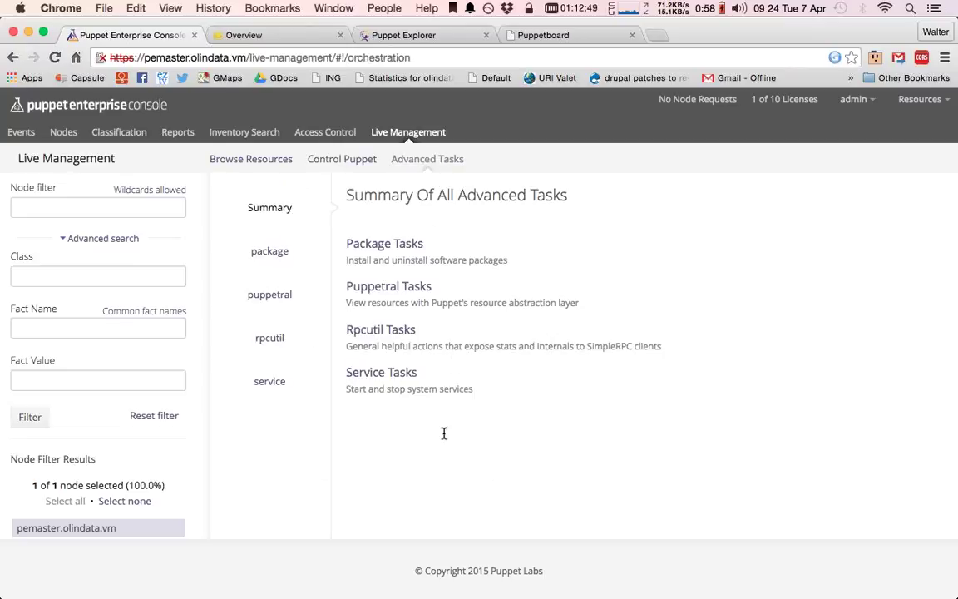
left_click(274, 380)
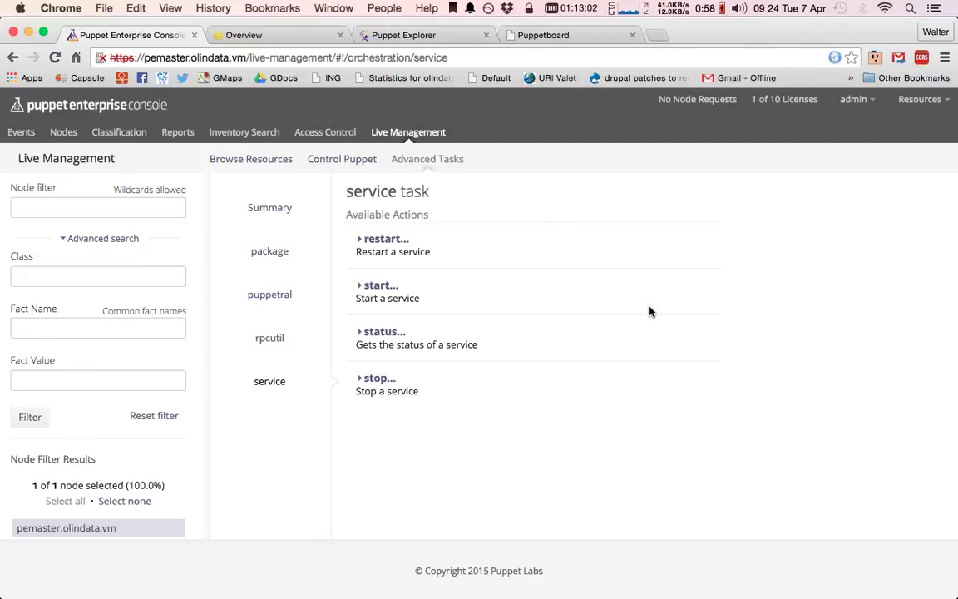
- Switch to Foreman and examine its dashboard, including host configuration status, latest events and run distribution
left_click(276, 41)
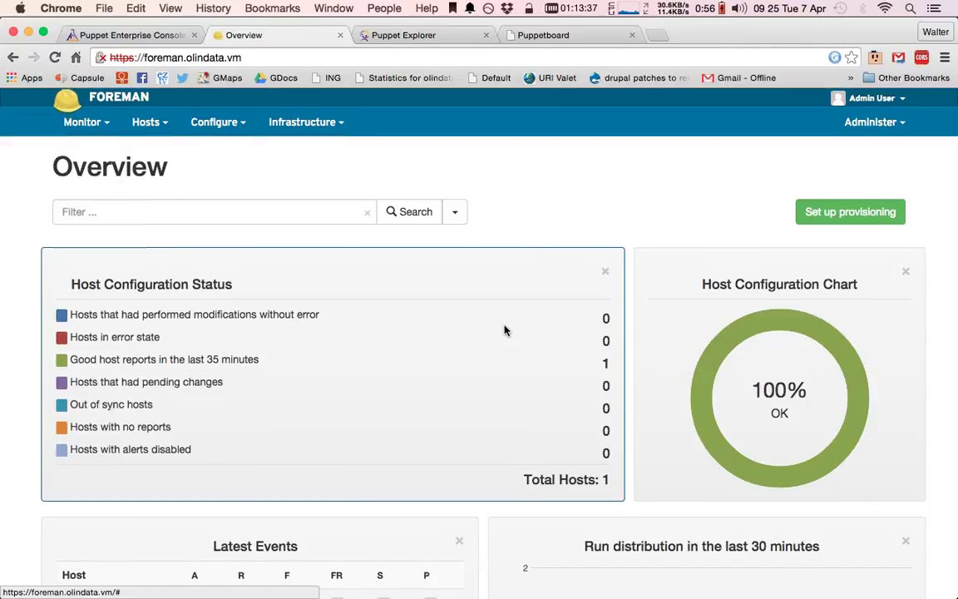
scroll(503, 330, "down", 3)
scroll(504, 330, "up", 3)
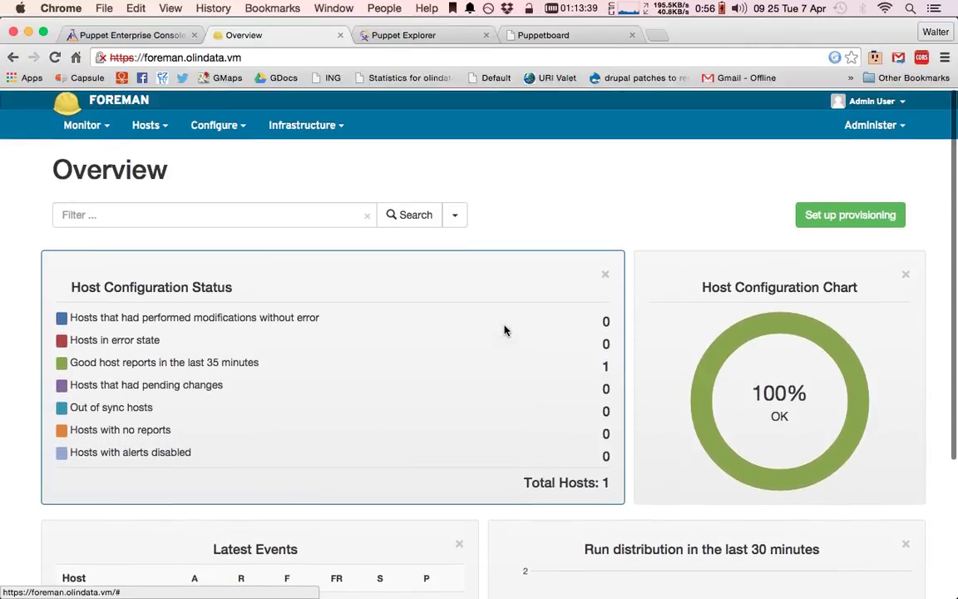
mouse_move(86, 123)
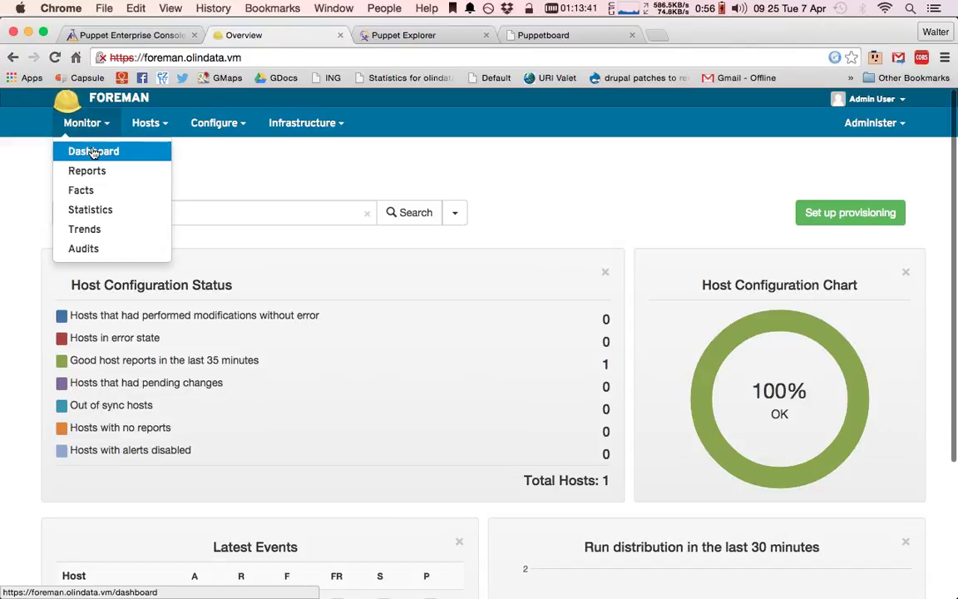
left_click(94, 151)
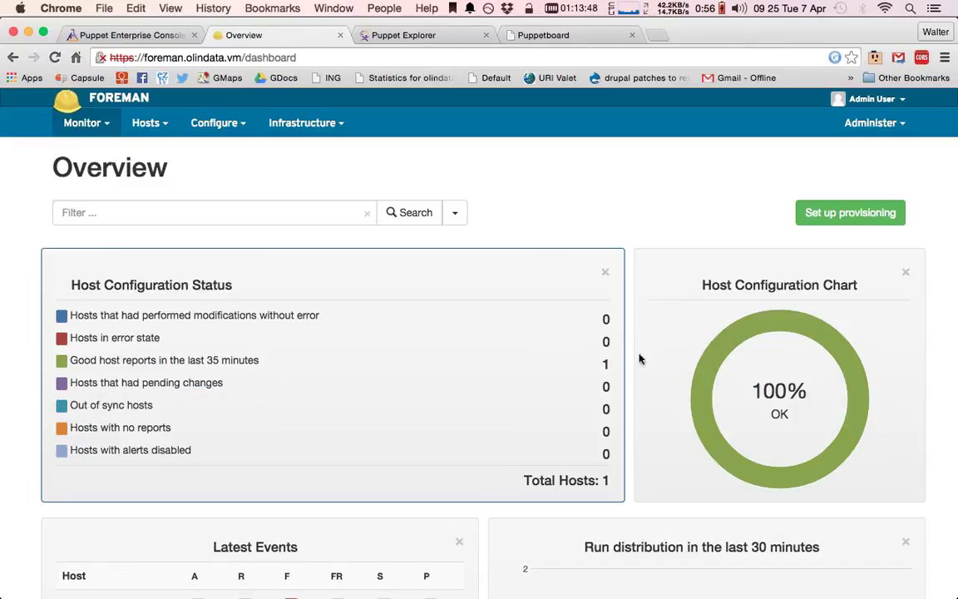
mouse_move(769, 371)
scroll(768, 372, "down", 5)
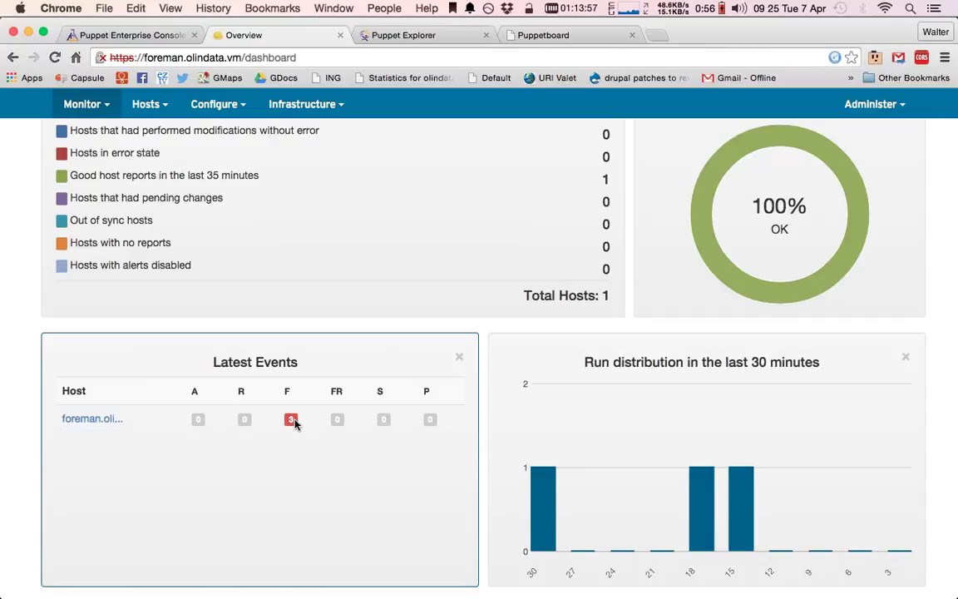
- Open the report list for the foreman.olindata.vm host and examine its most recent report
left_click(100, 419)
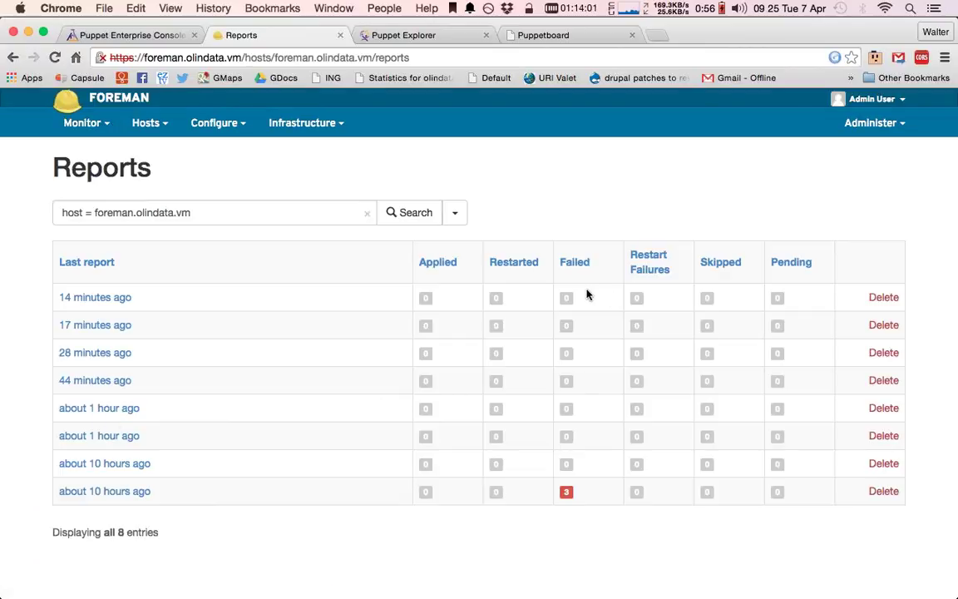
left_click(98, 299)
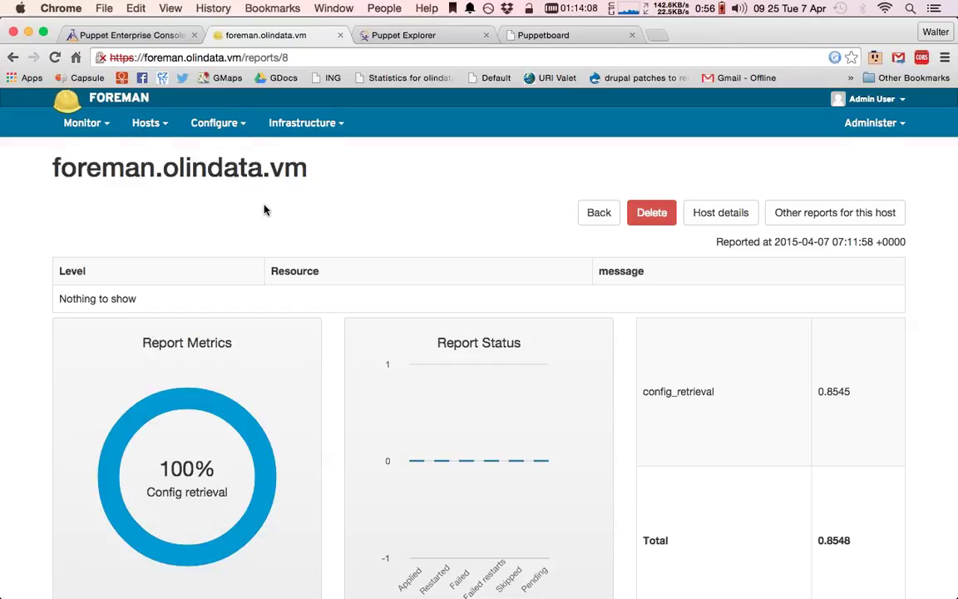
scroll(264, 210, "down", 2)
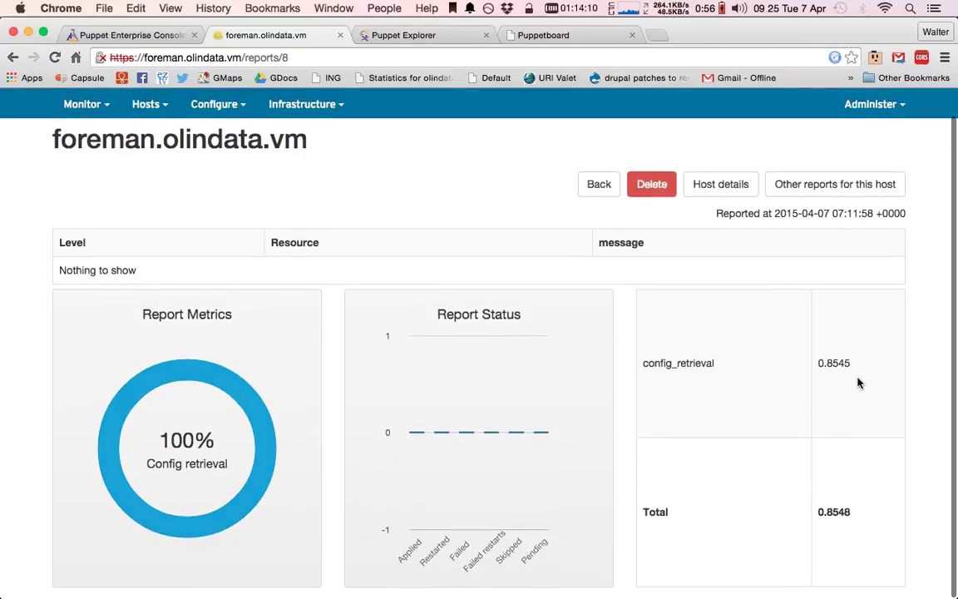
- Open the host details for foreman.olindata.vm and review its properties, charts and report metrics
left_click(705, 193)
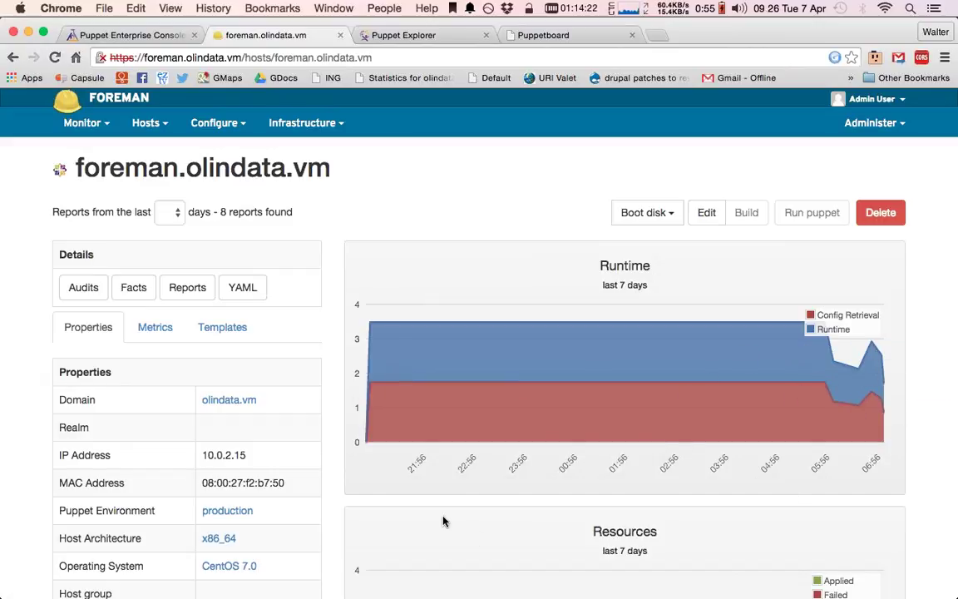
scroll(443, 521, "down", 5)
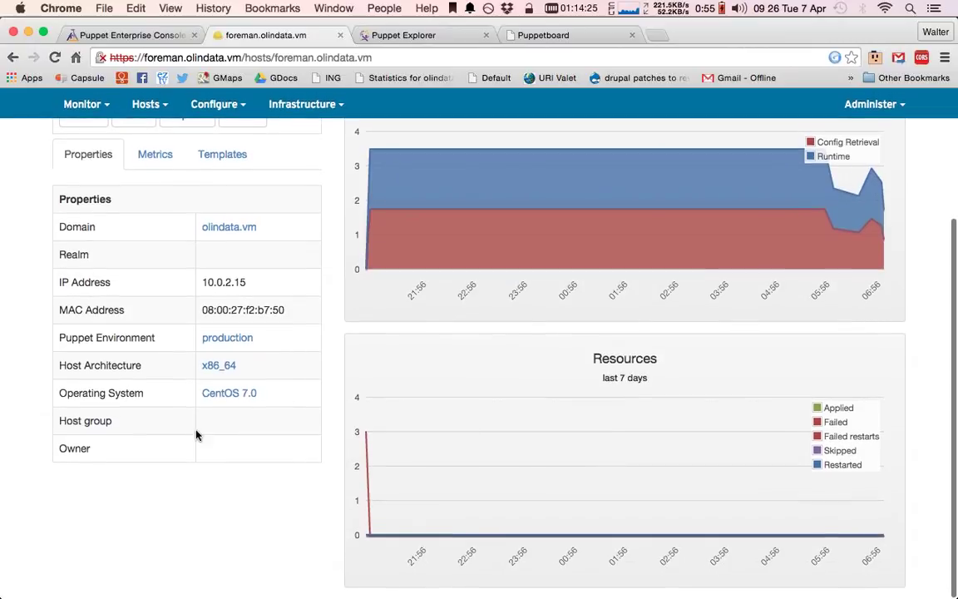
scroll(186, 445, "up", 1)
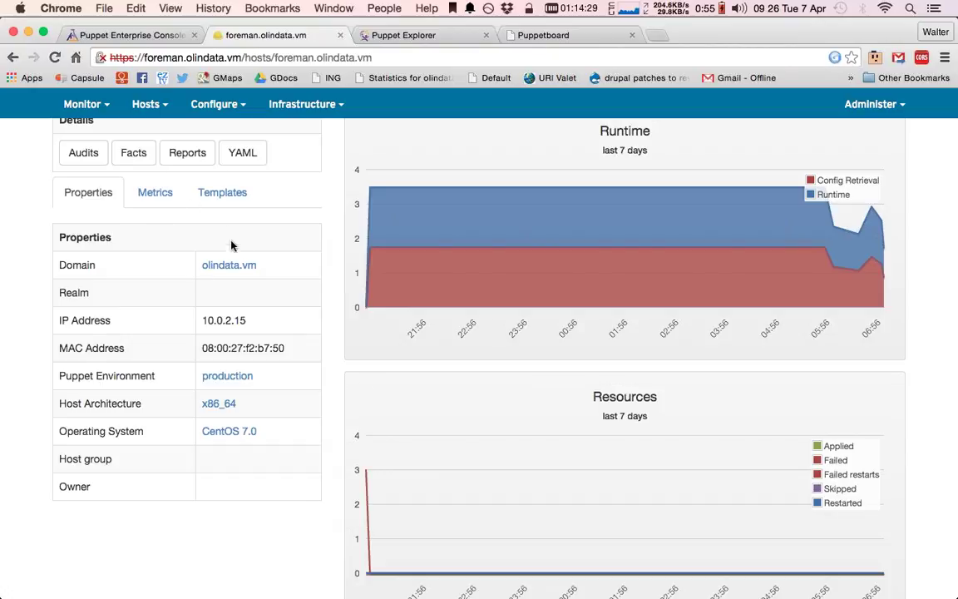
scroll(236, 252, "up", 4)
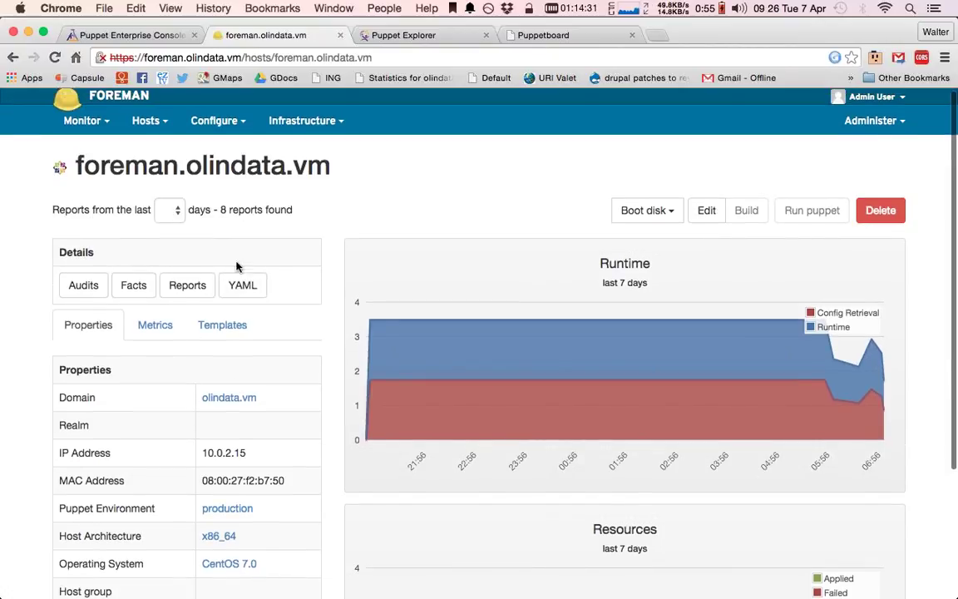
left_click(156, 331)
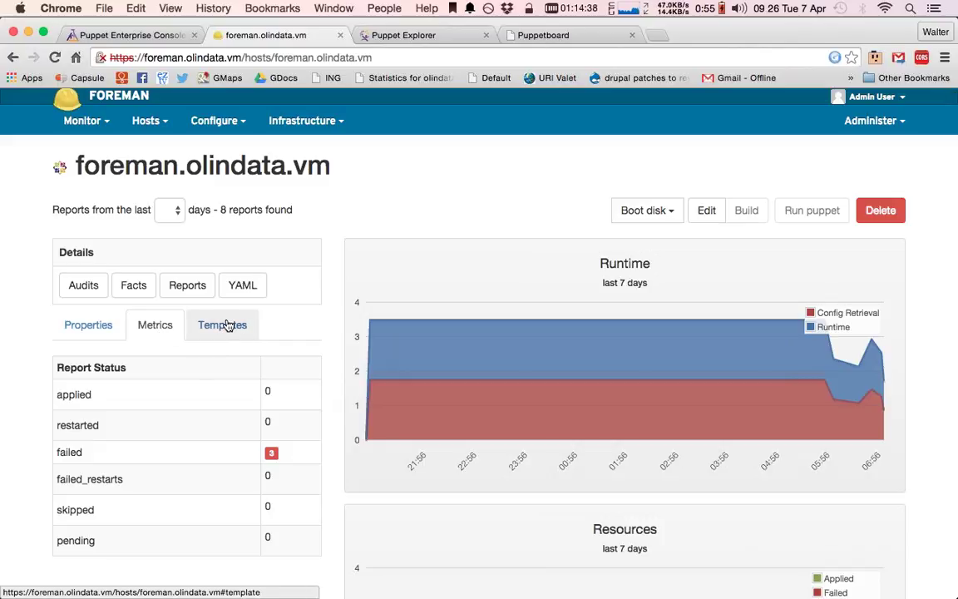
- Switch to iTerm and list all Puppet certificates on the foreman machine with puppet cert --list --all
key("super+Tab")
key("super+Tab")
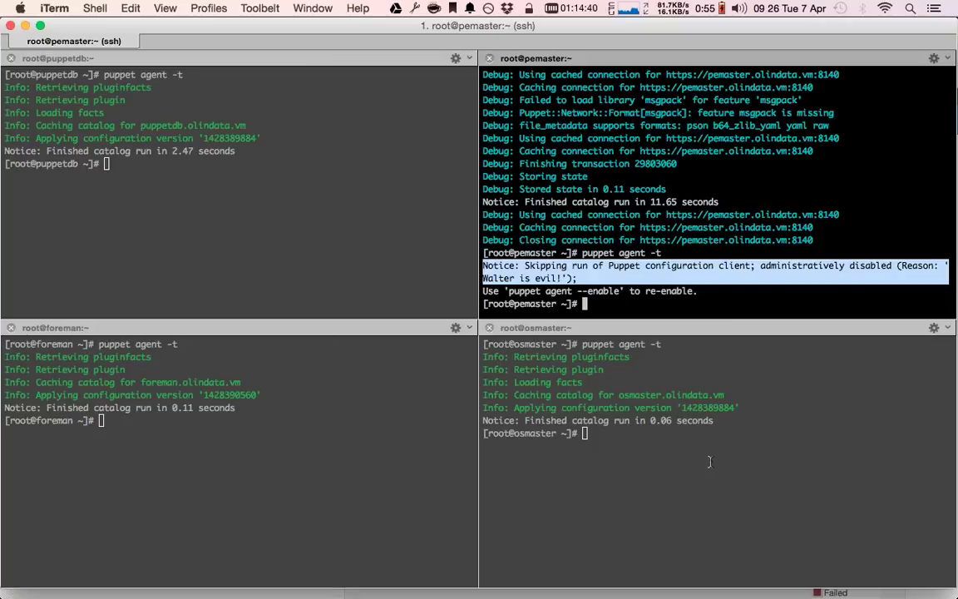
left_click(334, 406)
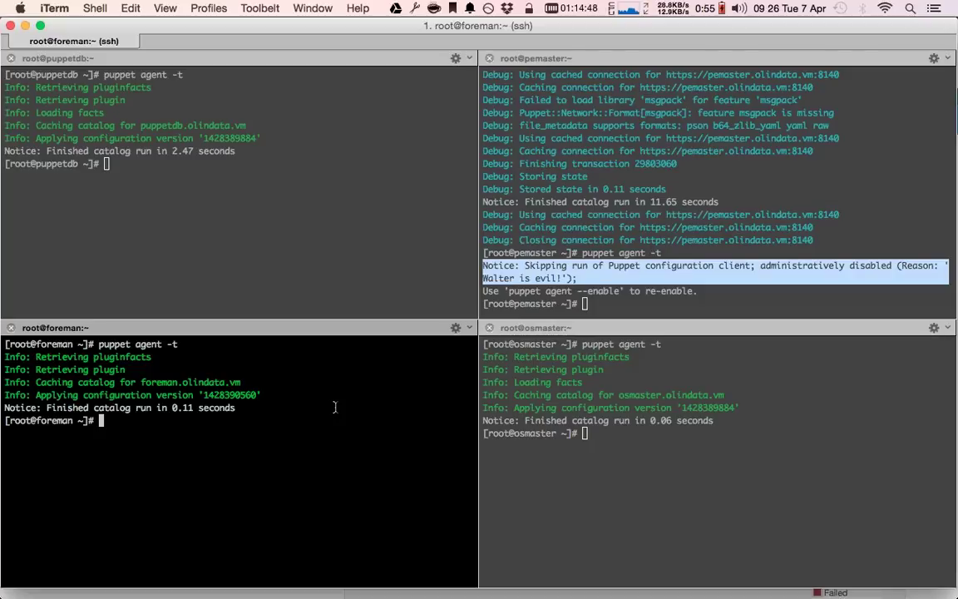
type("puppet")
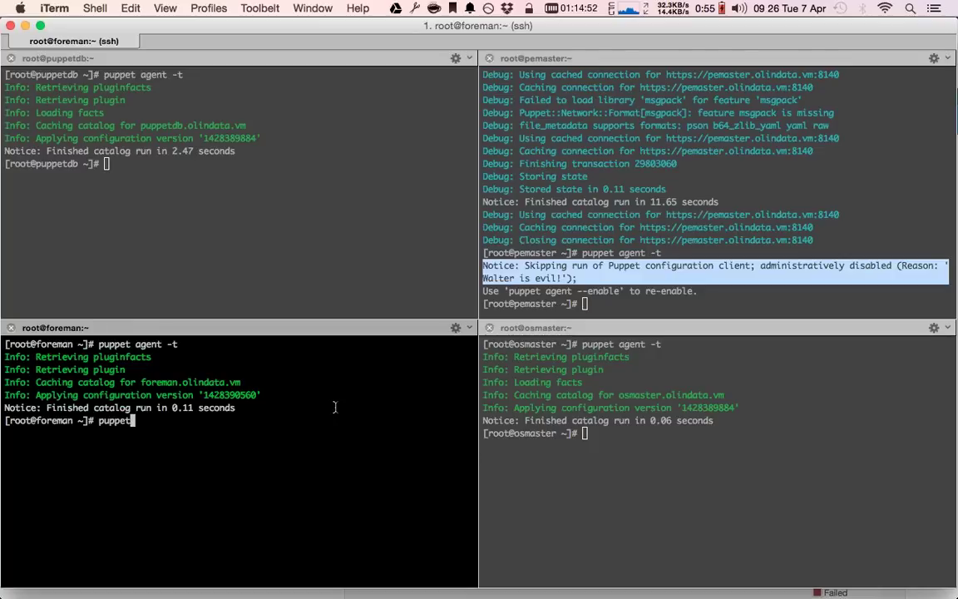
type(" cert --list --all")
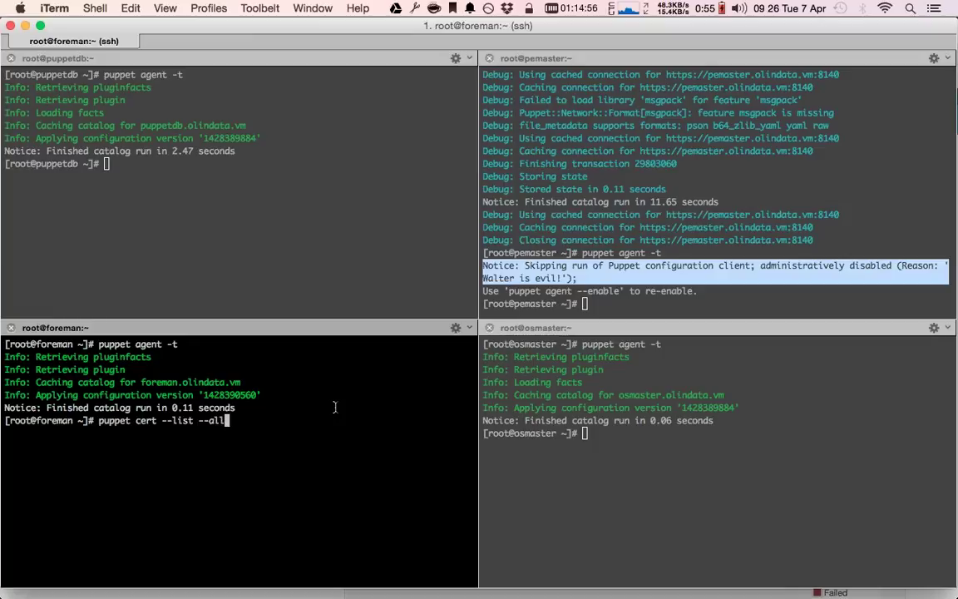
key("Return")
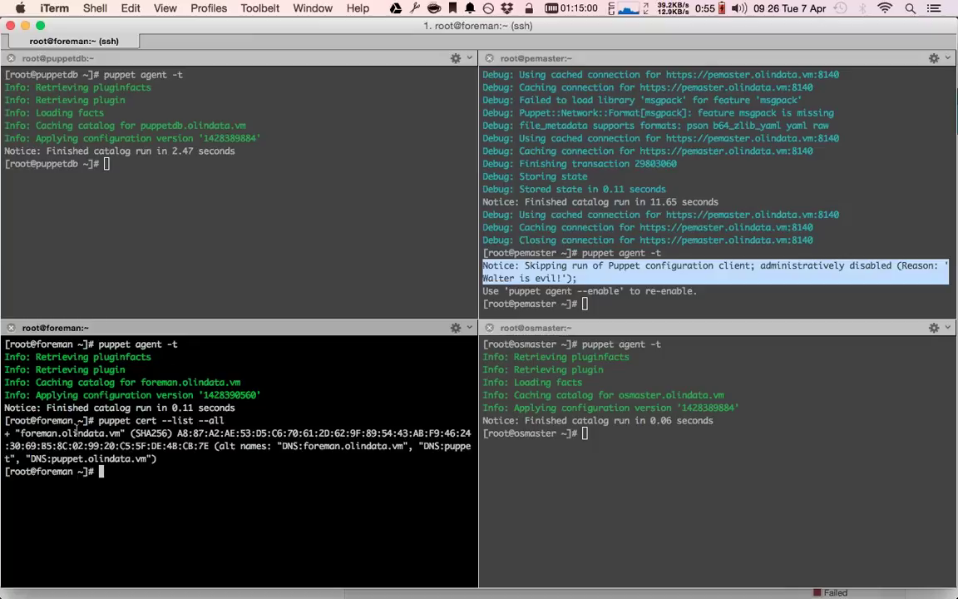
left_click(174, 520)
- Switch to Chrome, open Foreman's reports and clear the eventful filter to list all reports
key("super+Tab")
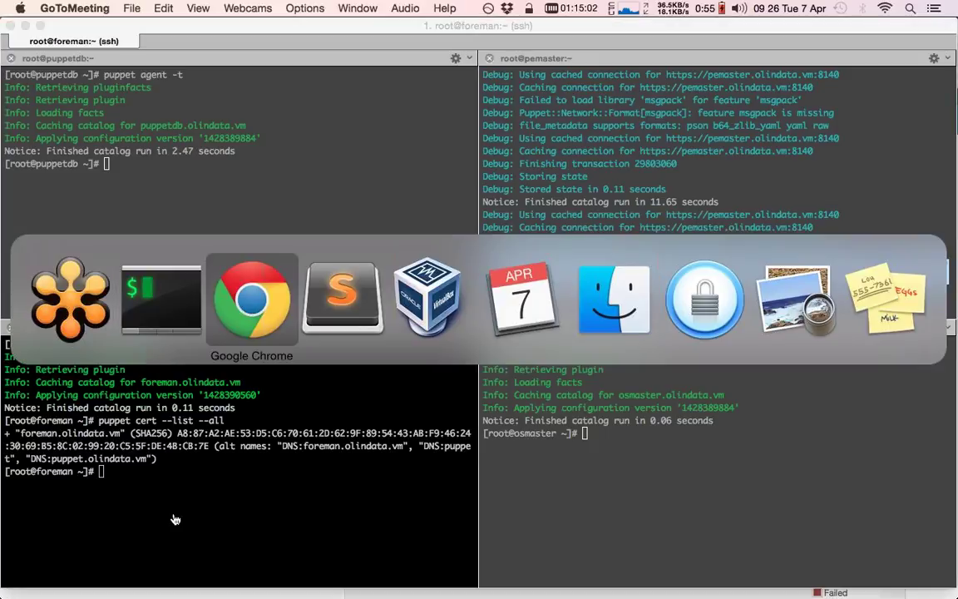
mouse_move(89, 131)
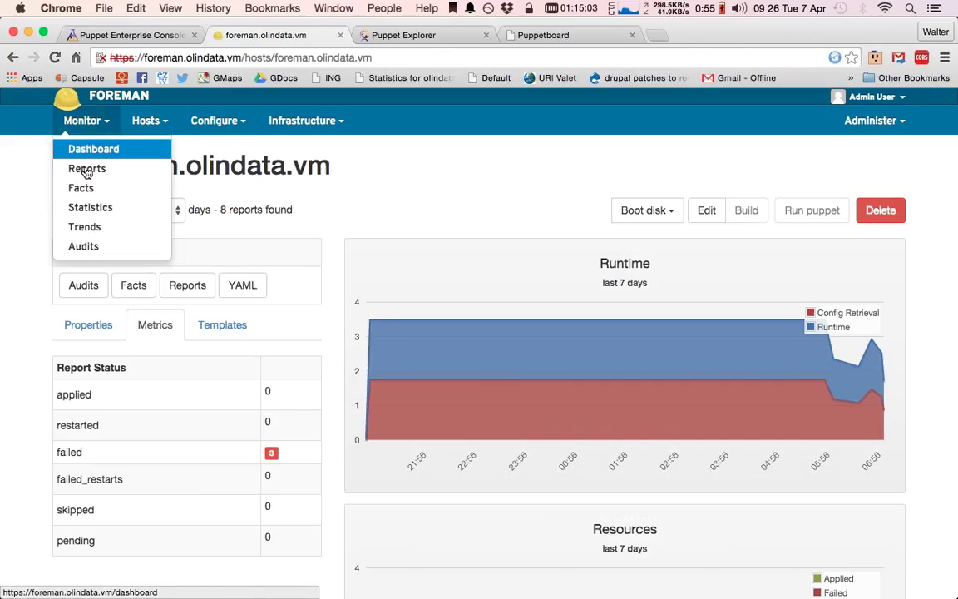
left_click(86, 168)
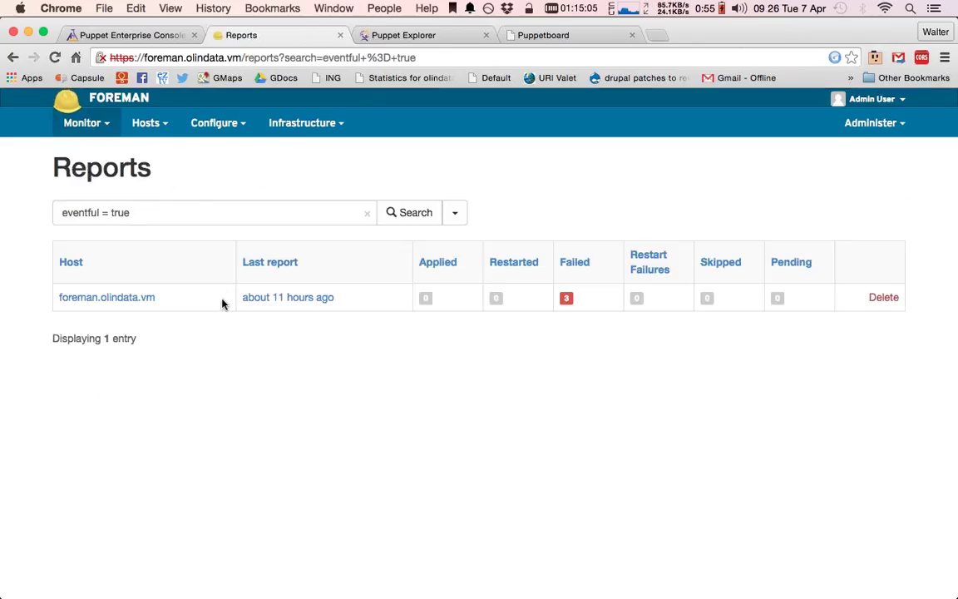
left_click(368, 216)
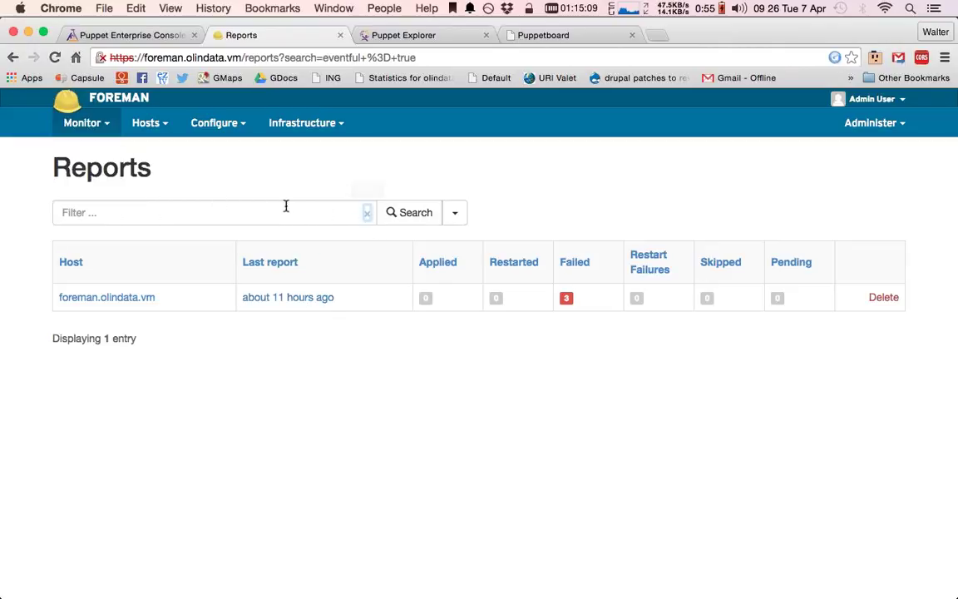
left_click(406, 216)
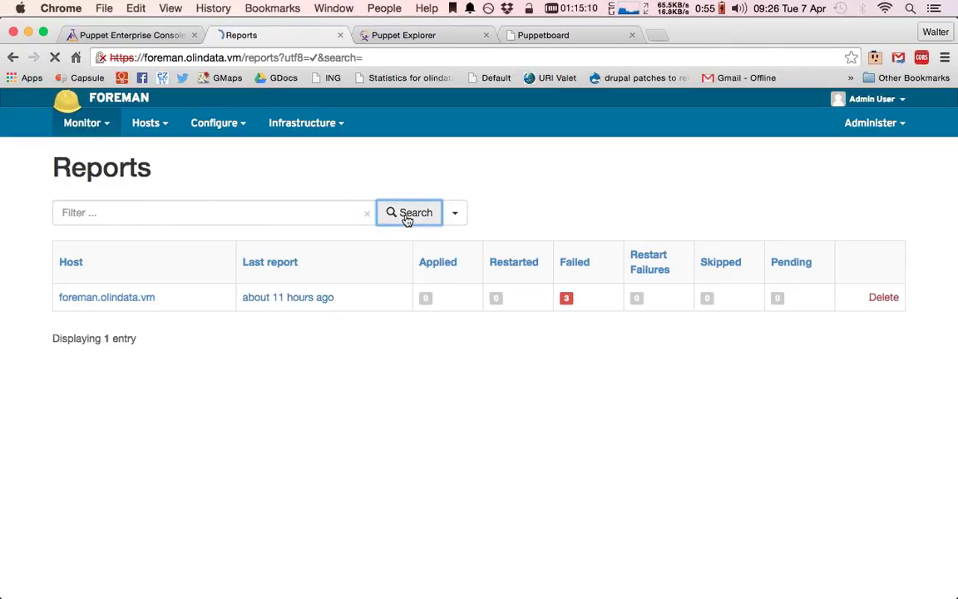
- Search the reports with the filter pending = true, and empty the filter field after the search
left_click(200, 215)
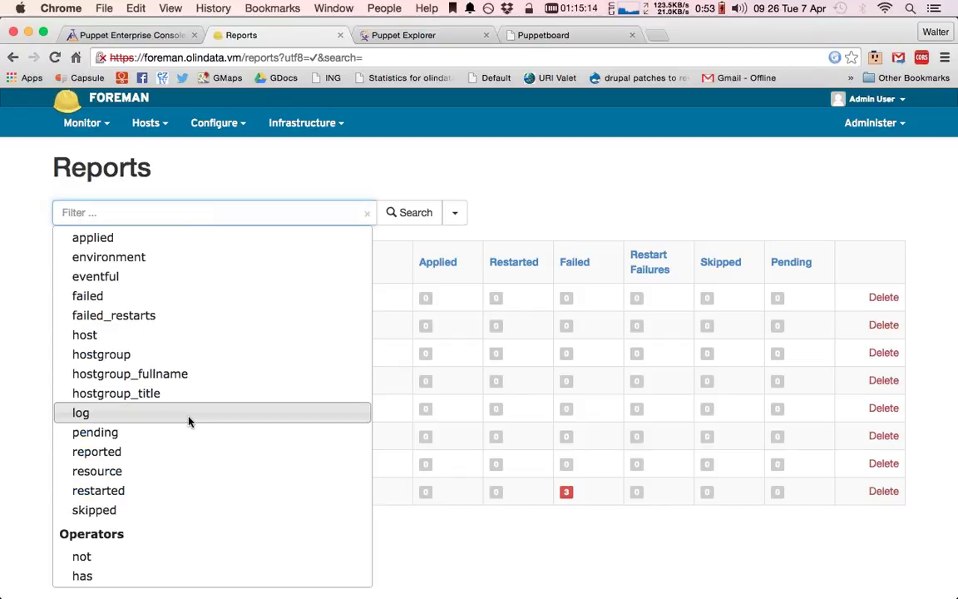
key("Down")
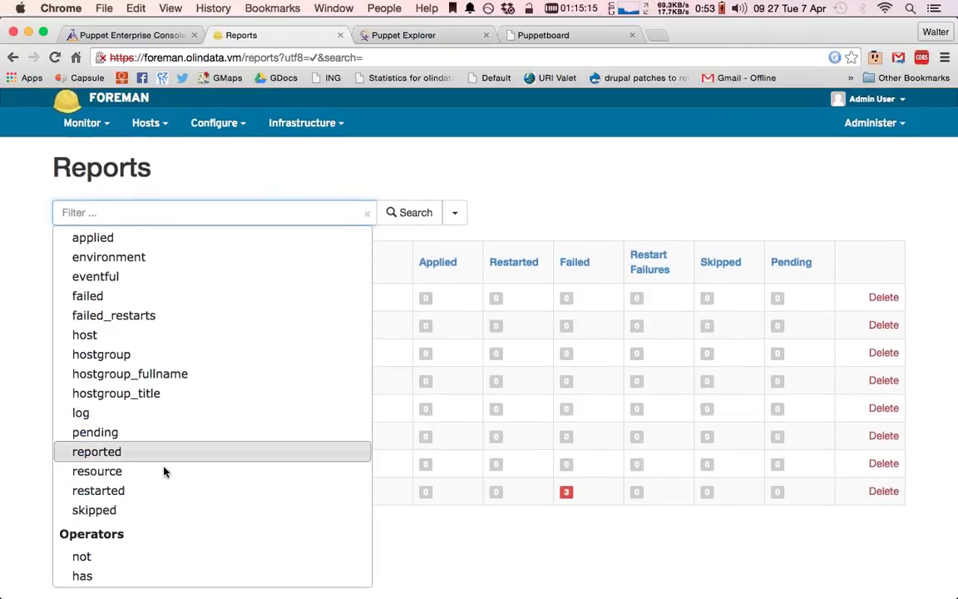
left_click(198, 434)
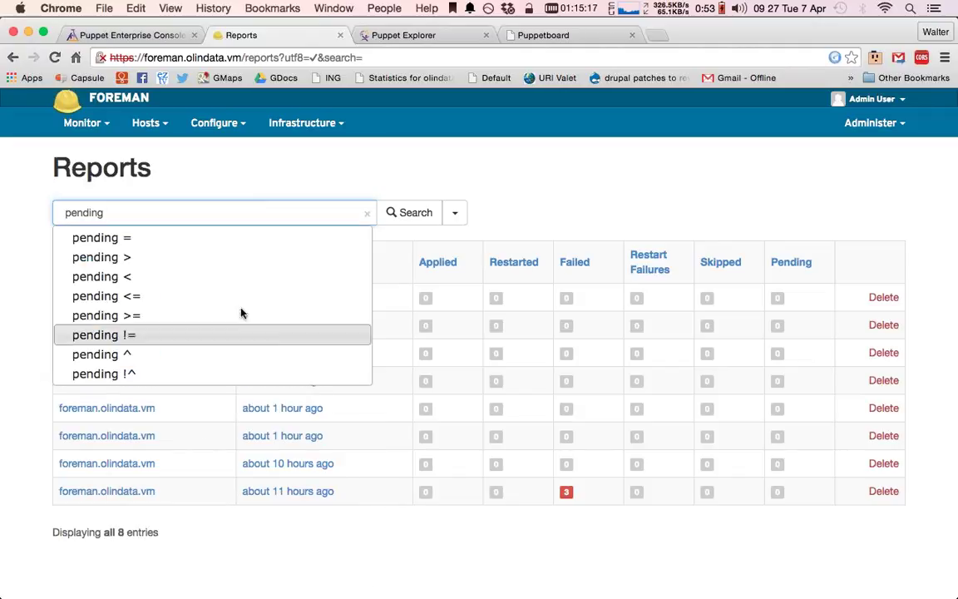
left_click(163, 238)
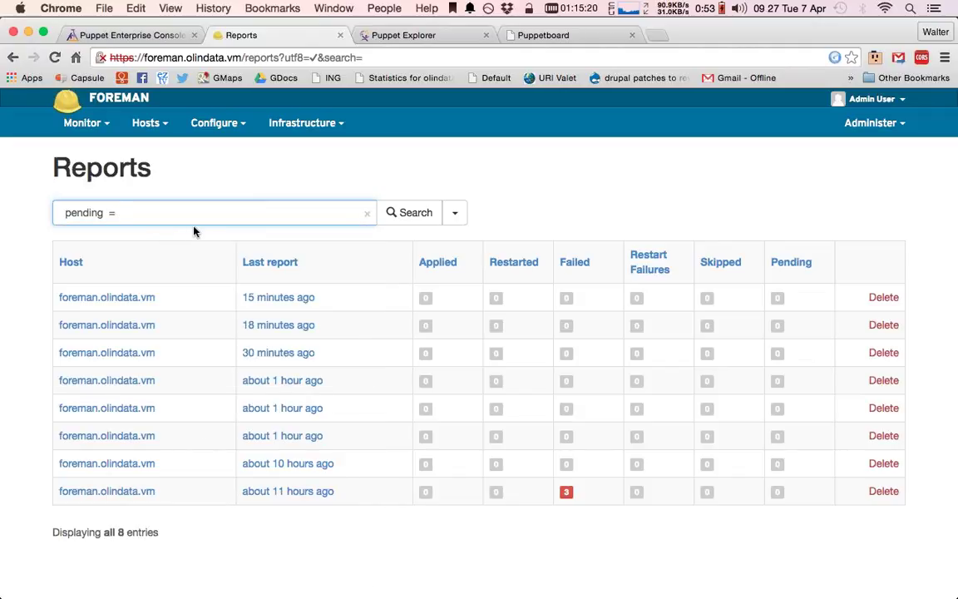
type("true")
key("Return")
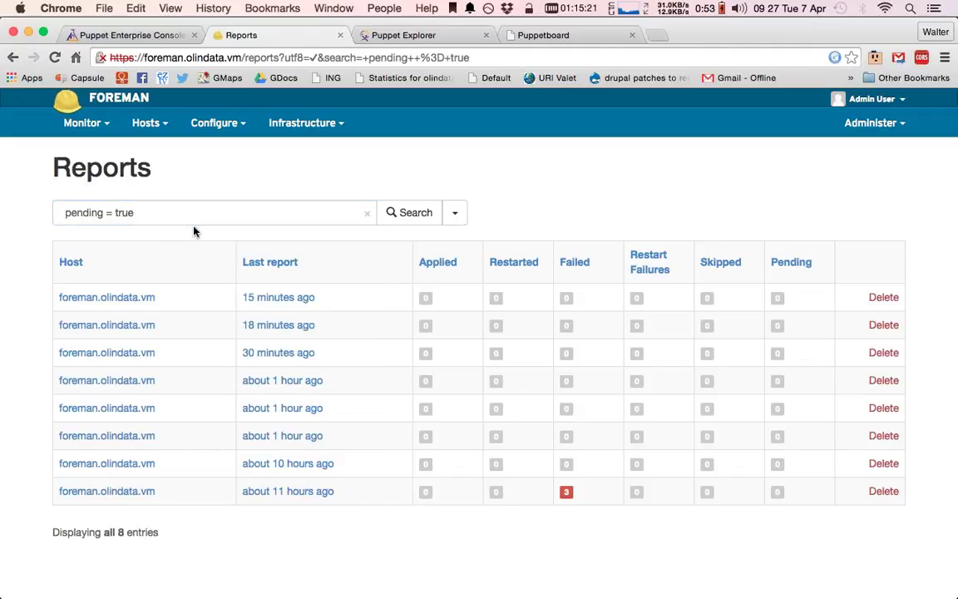
left_click(416, 219)
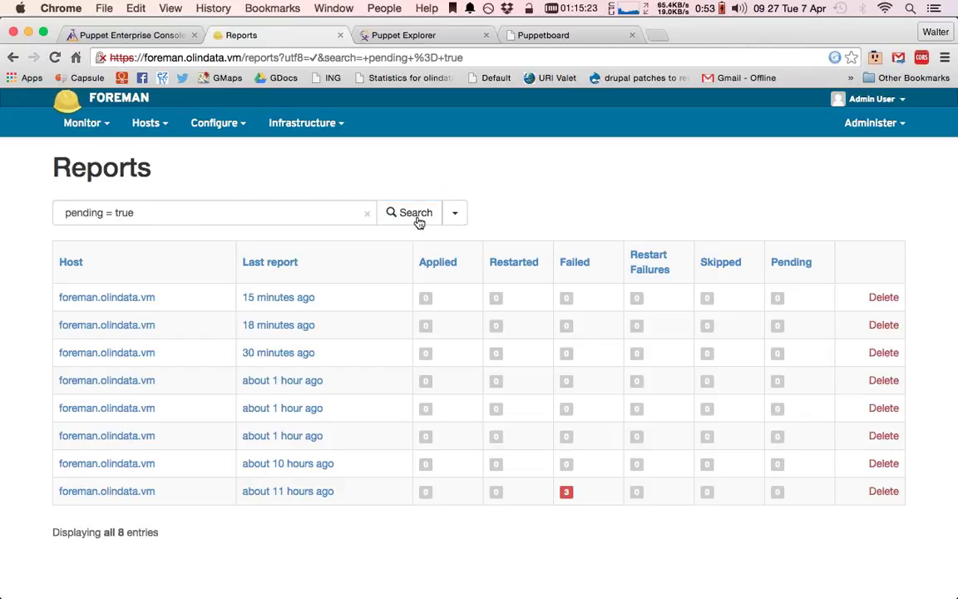
triple_click(175, 216)
key("BackSpace")
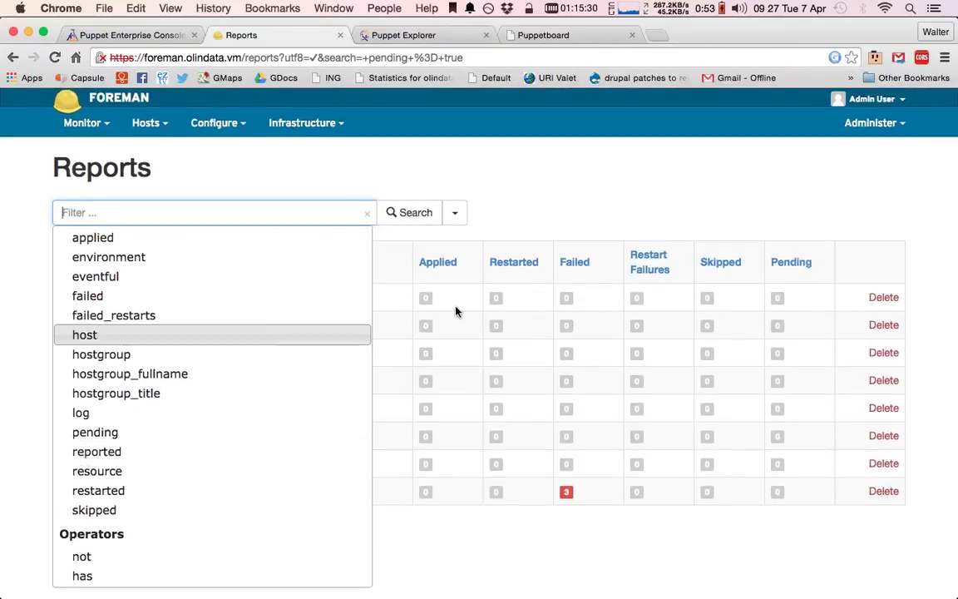
left_click(532, 200)
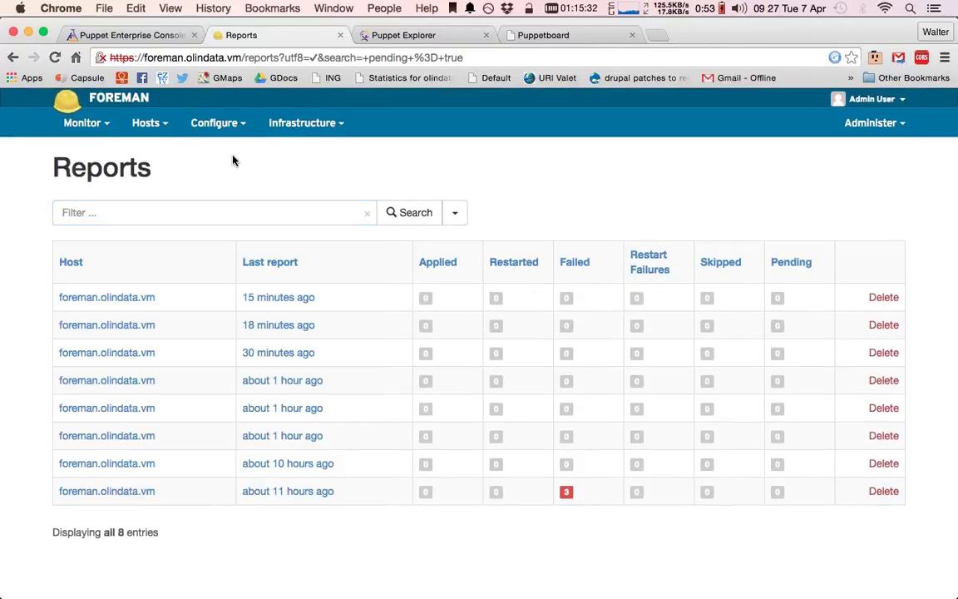
- Open Foreman's fact values and search them with the filter facts.domain ~ olindata.vm
mouse_move(83, 122)
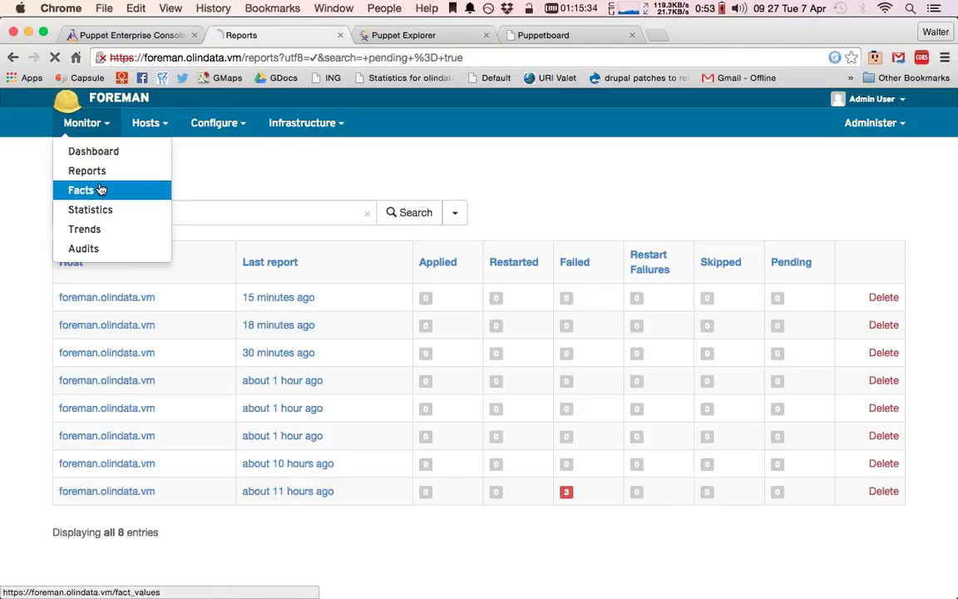
left_click(98, 188)
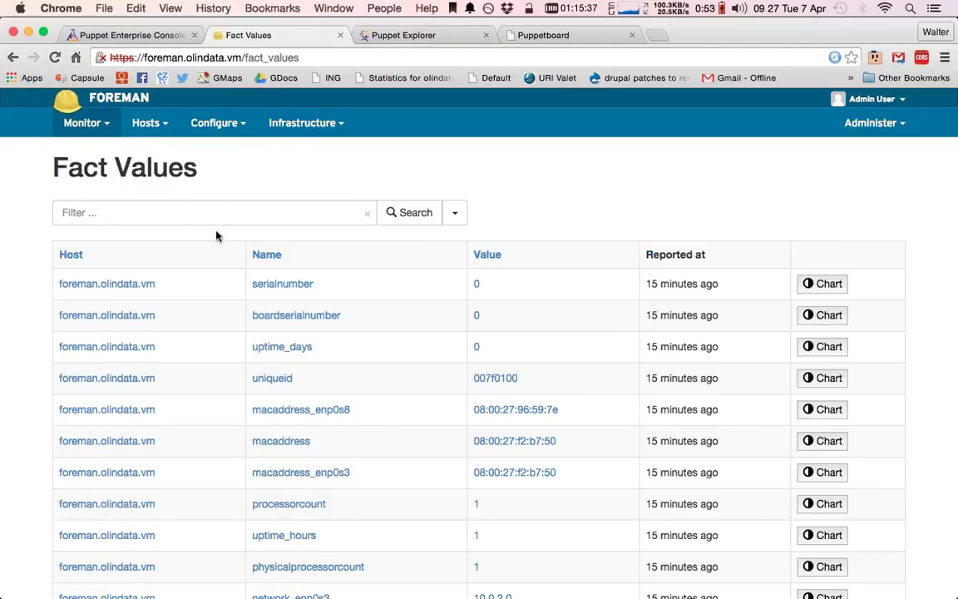
left_click(199, 209)
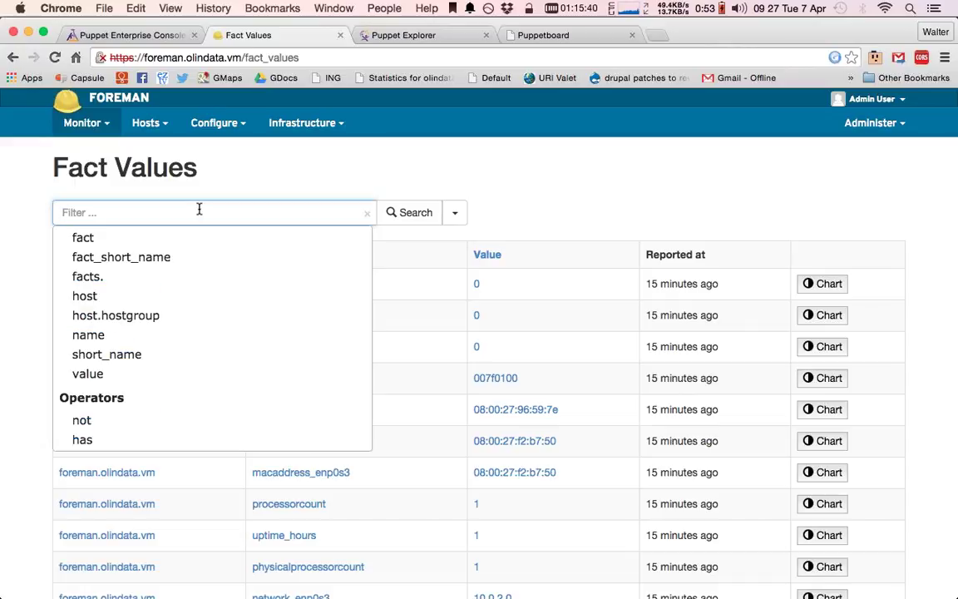
left_click(117, 275)
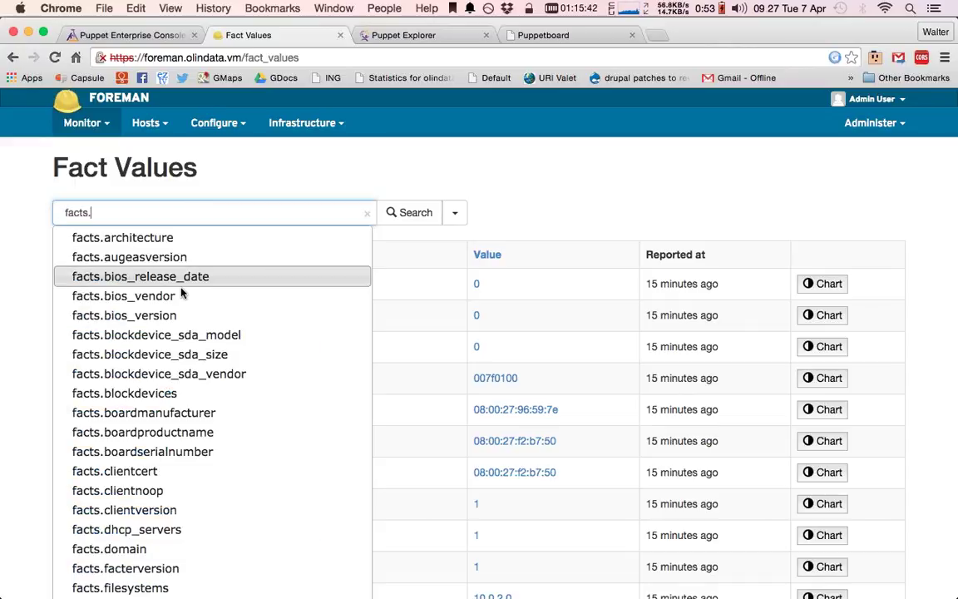
left_click(194, 547)
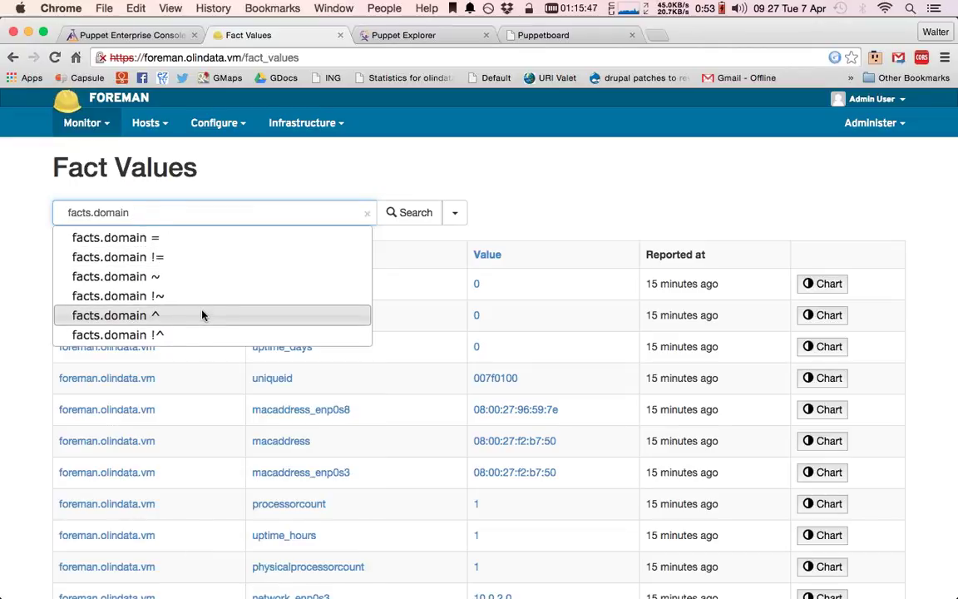
left_click(204, 280)
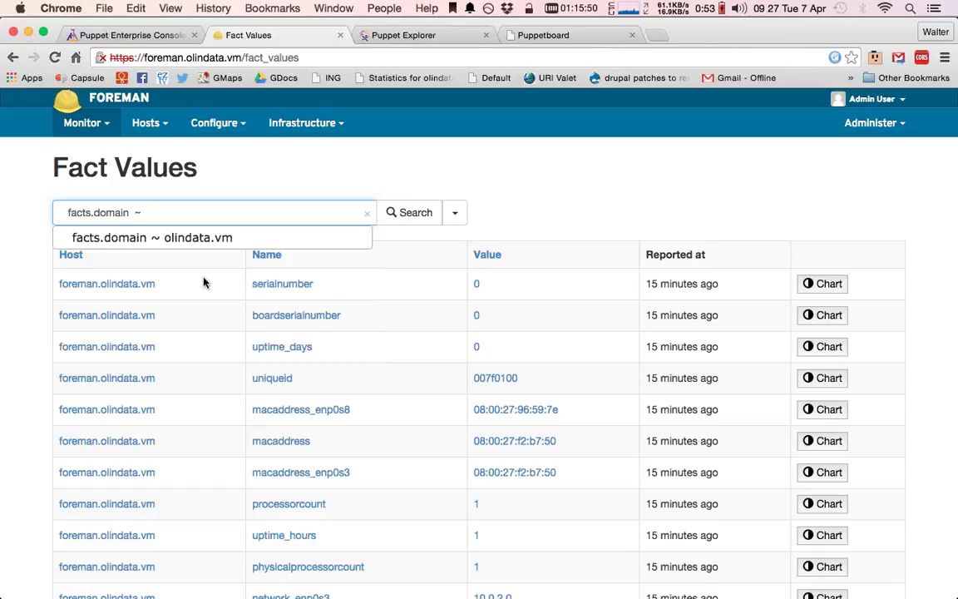
left_click(224, 238)
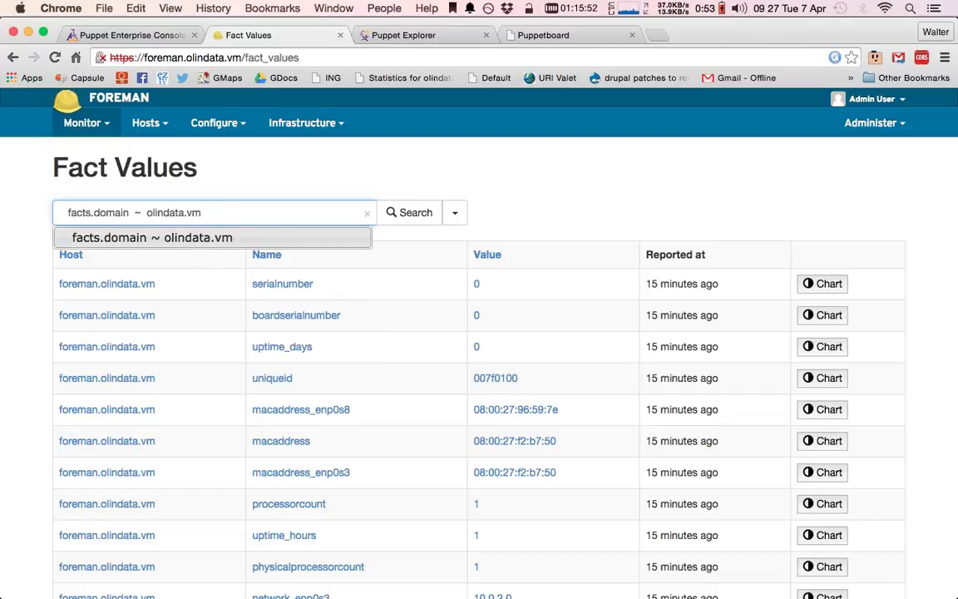
left_click(398, 213)
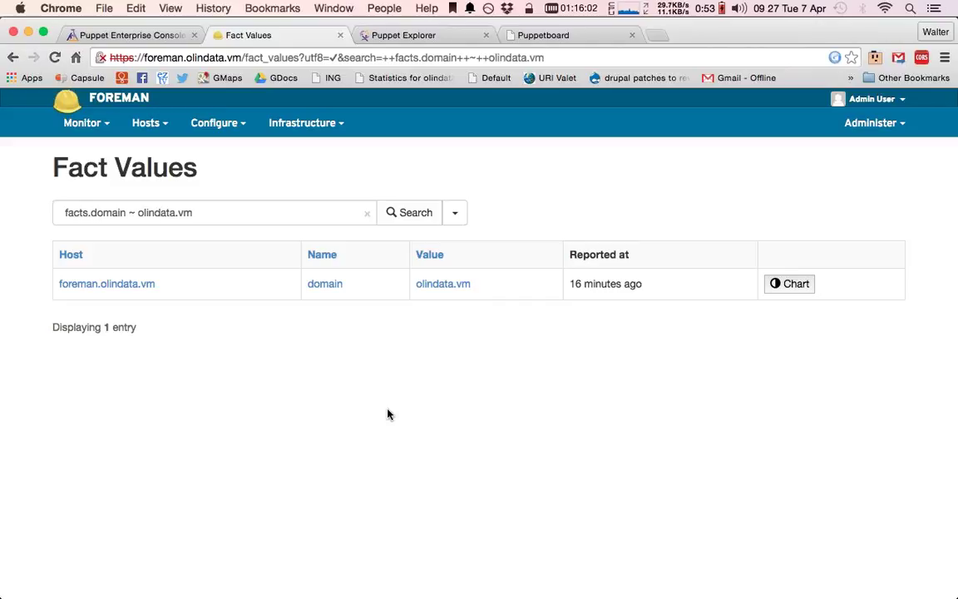
- Open Foreman's statistics and examine the OS, architecture, environment, CPU, hardware, class, memory and swap charts
left_click(162, 127)
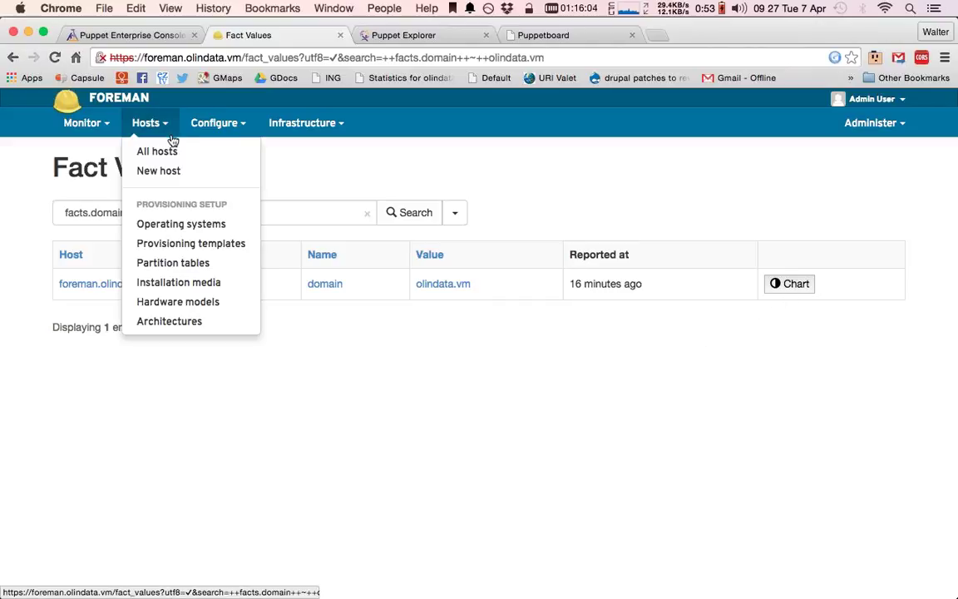
left_click(79, 131)
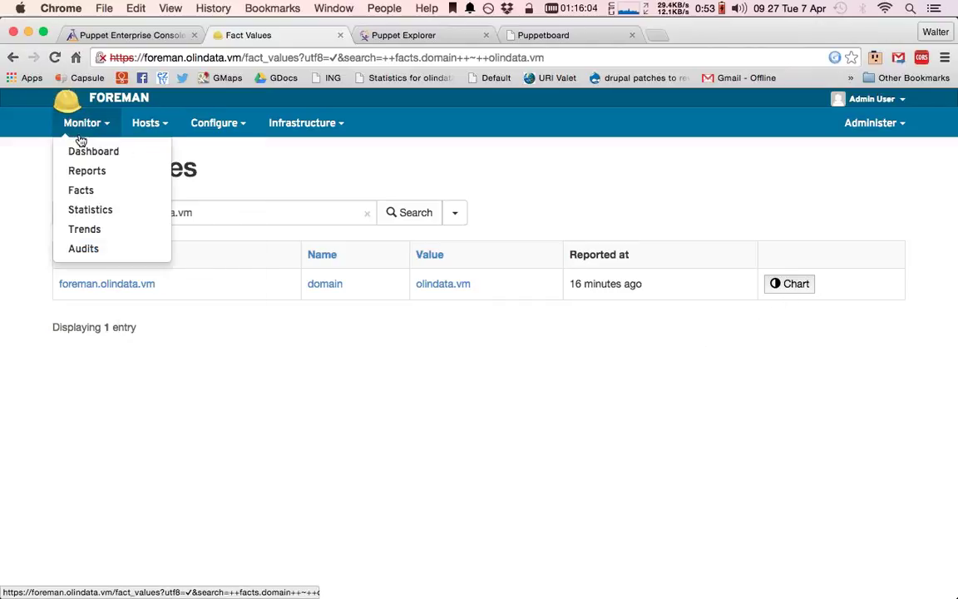
left_click(106, 216)
mouse_move(592, 354)
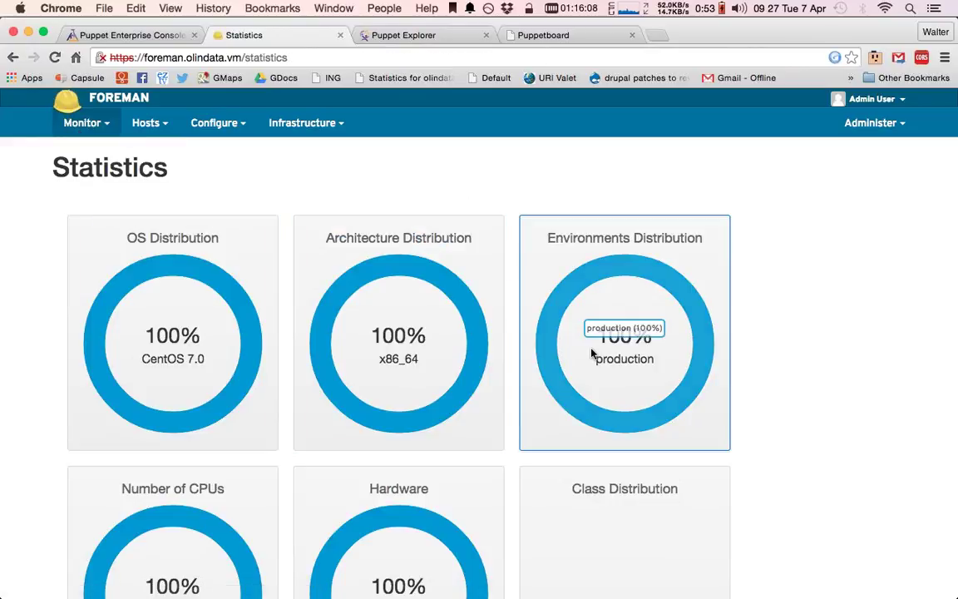
scroll(592, 354, "down", 5)
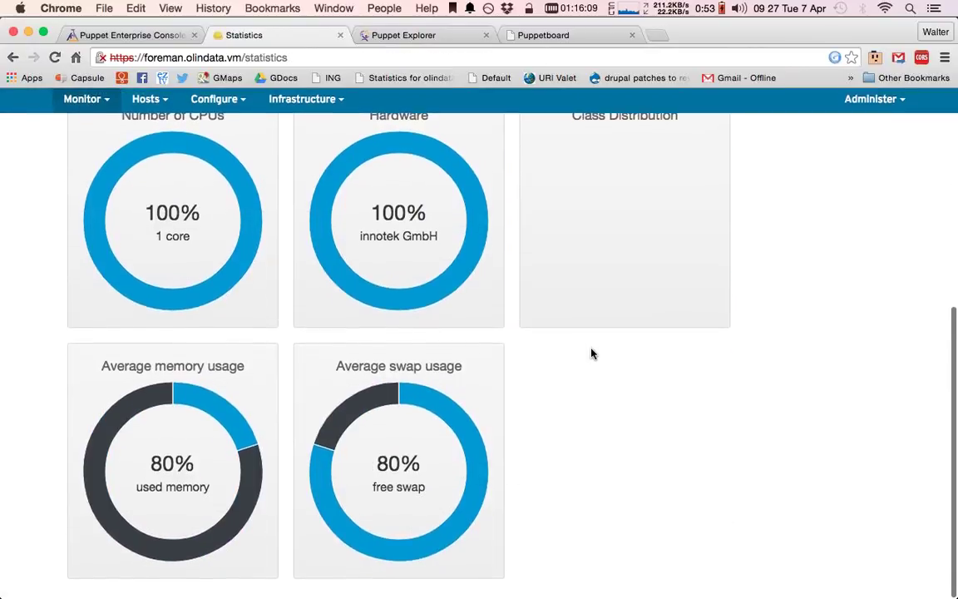
scroll(592, 354, "up", 2)
scroll(592, 354, "up", 2)
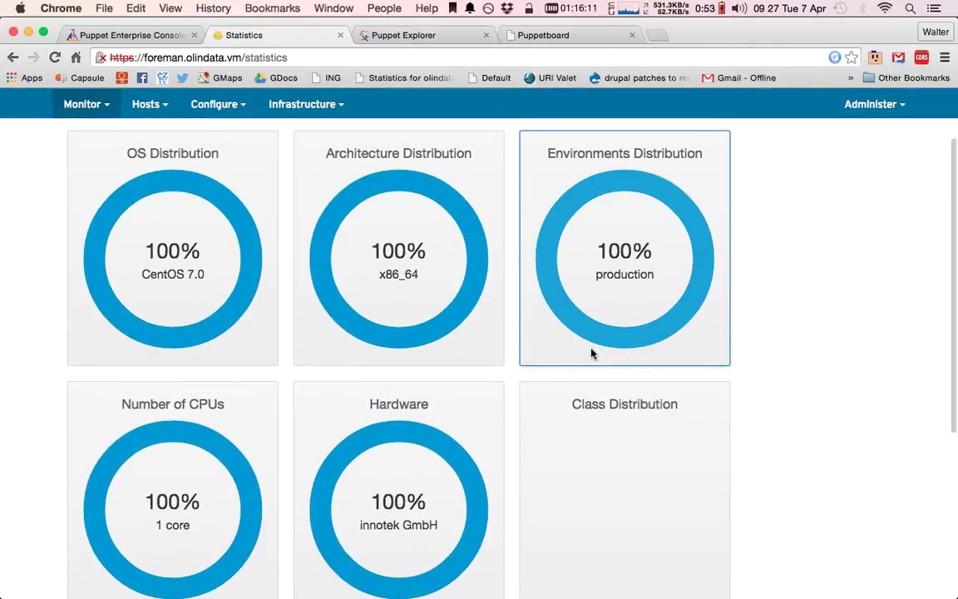
scroll(591, 354, "down", 4)
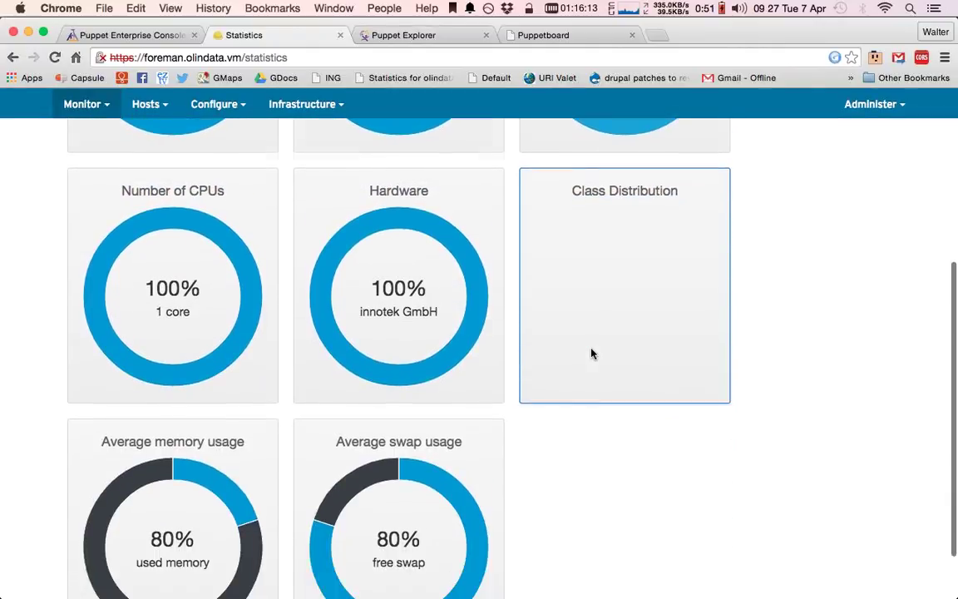
scroll(591, 355, "up", 5)
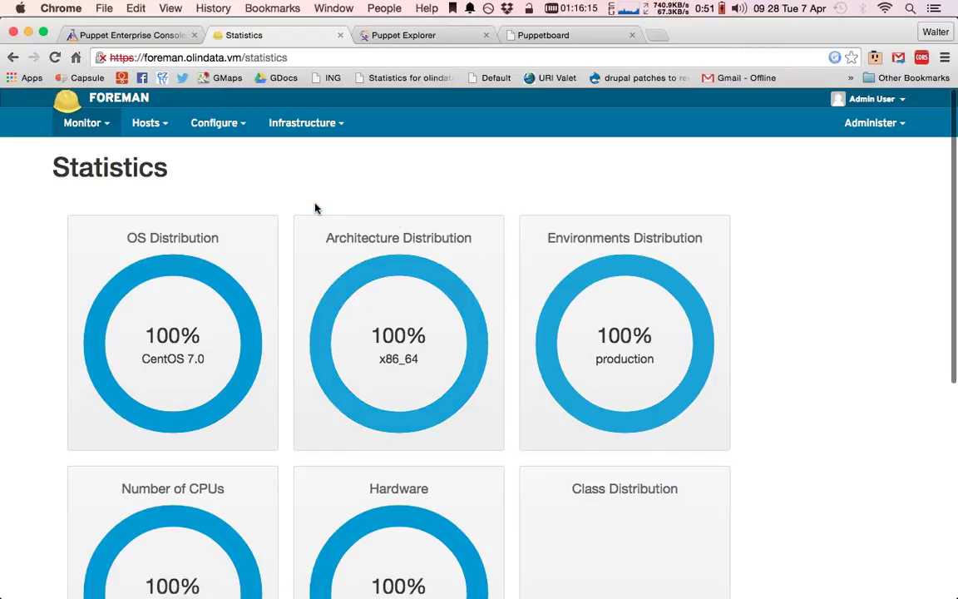
- Open the list of all hosts and review the available provisioning setup options
left_click(157, 125)
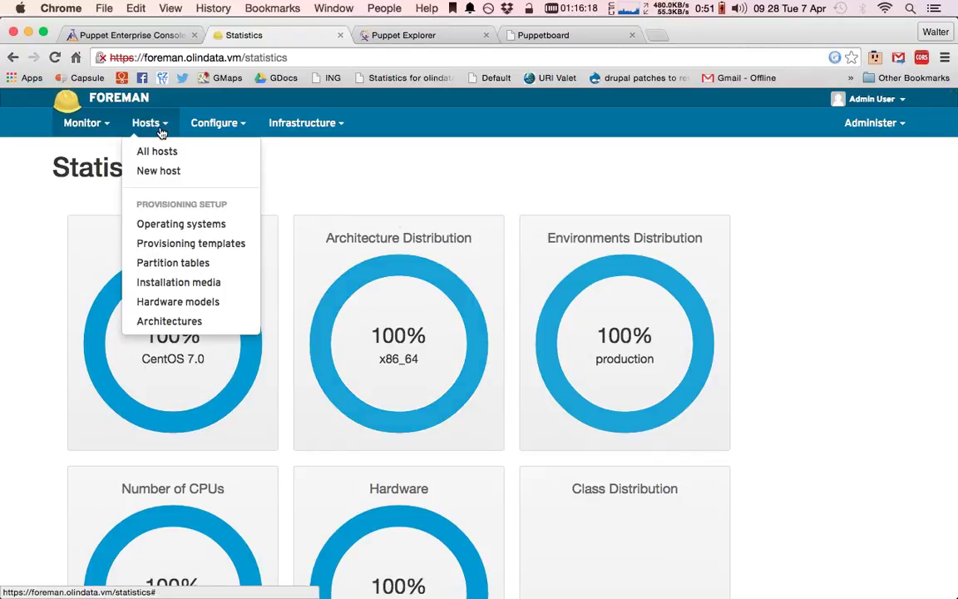
left_click(70, 126)
left_click(142, 122)
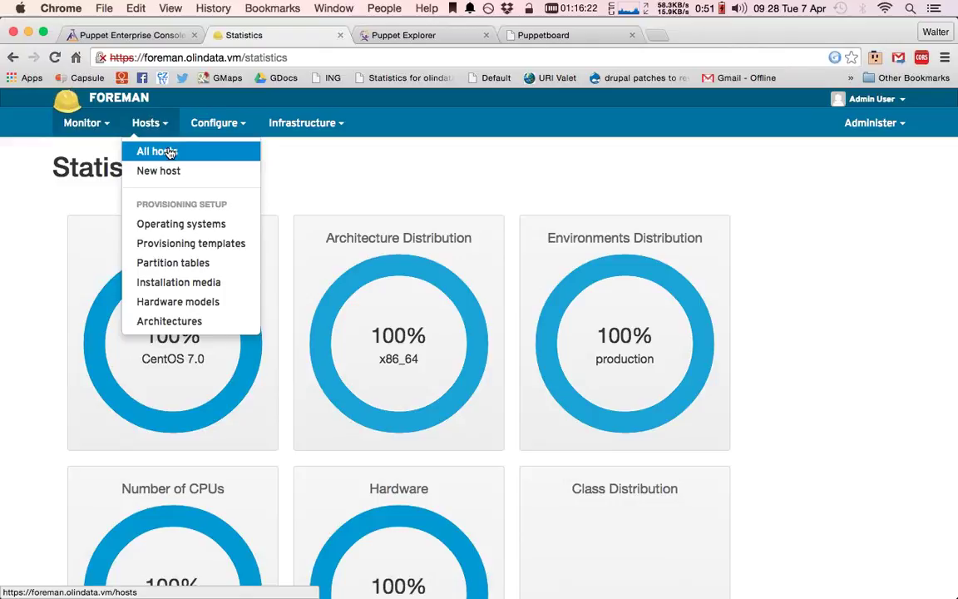
left_click(170, 153)
left_click(152, 123)
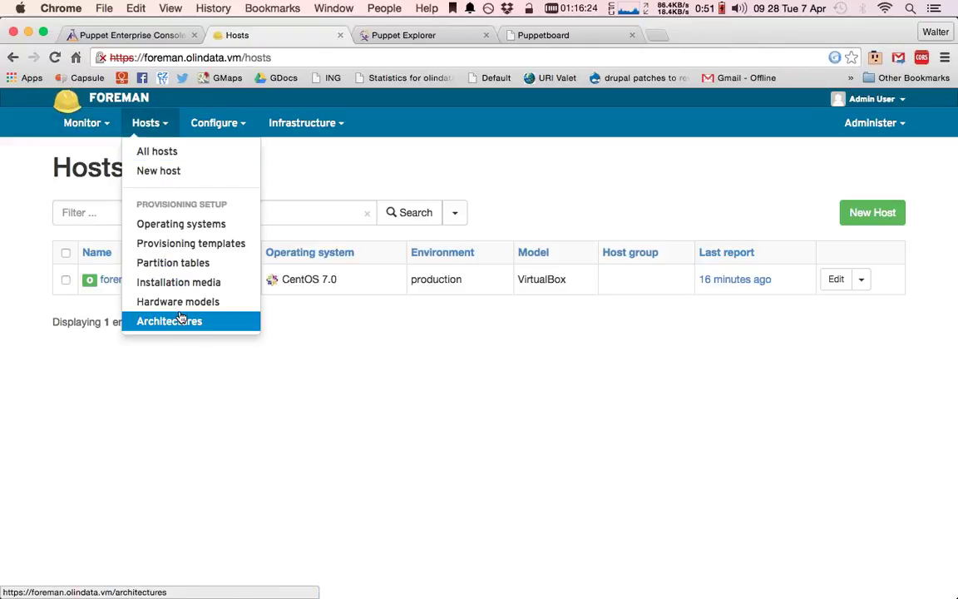
left_click(282, 366)
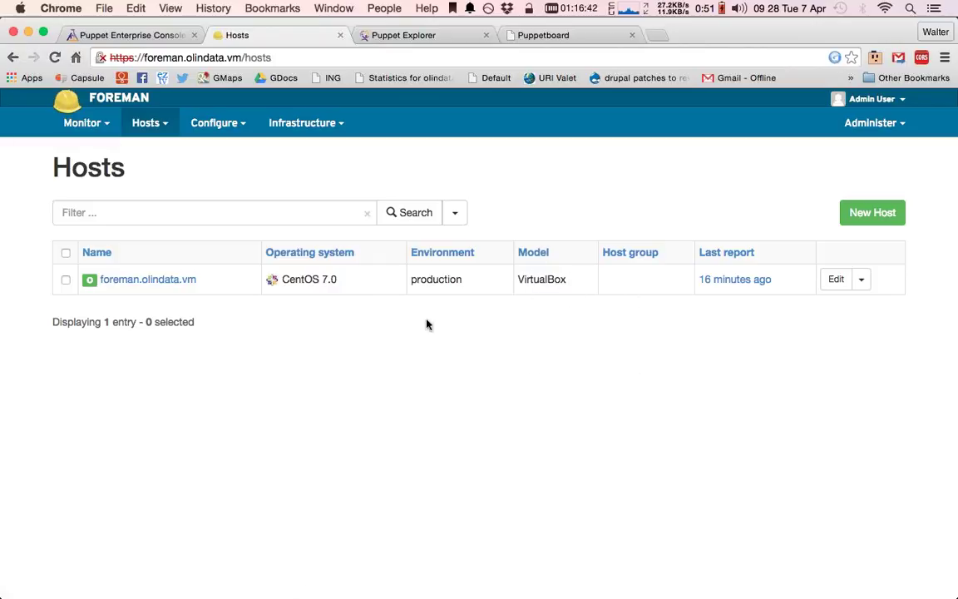
- Review the details of host foreman.olindata.vm and follow its Puppet environment to list the production hosts
left_click(146, 279)
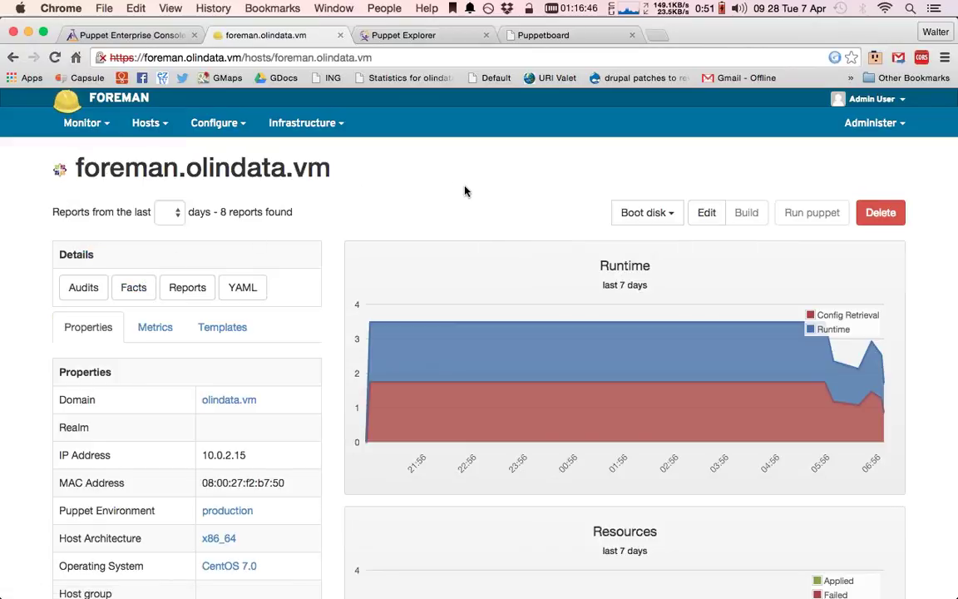
scroll(464, 191, "down", 3)
scroll(464, 191, "up", 2)
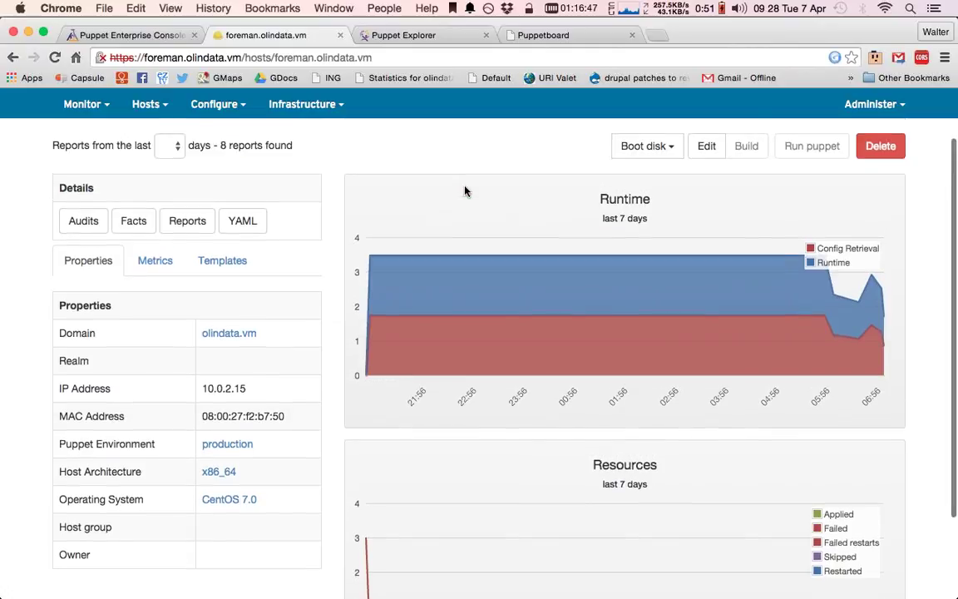
left_click(218, 452)
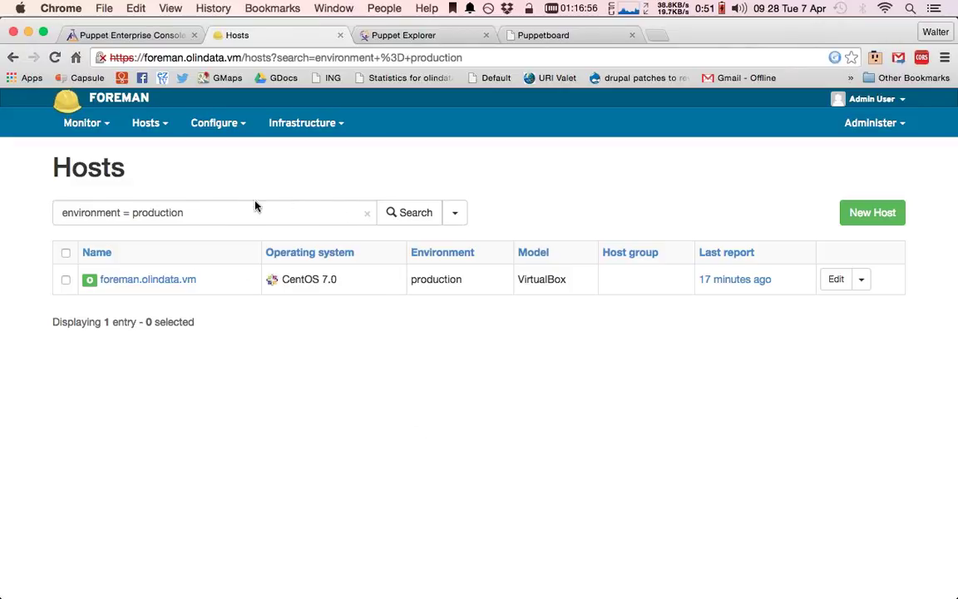
- Start a new operating system entry in Foreman's provisioning setup, named Debian with major version 7
left_click(143, 125)
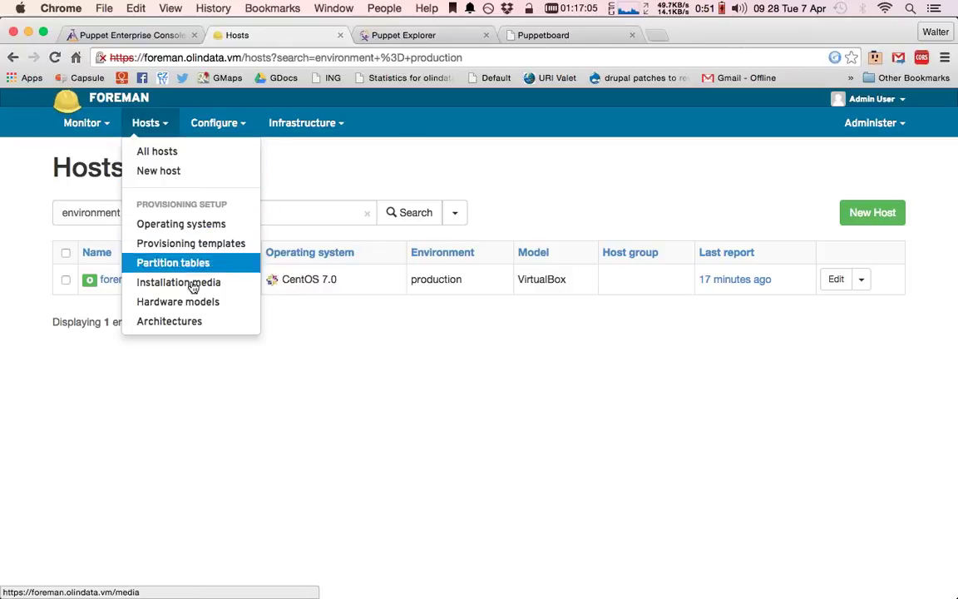
left_click(198, 226)
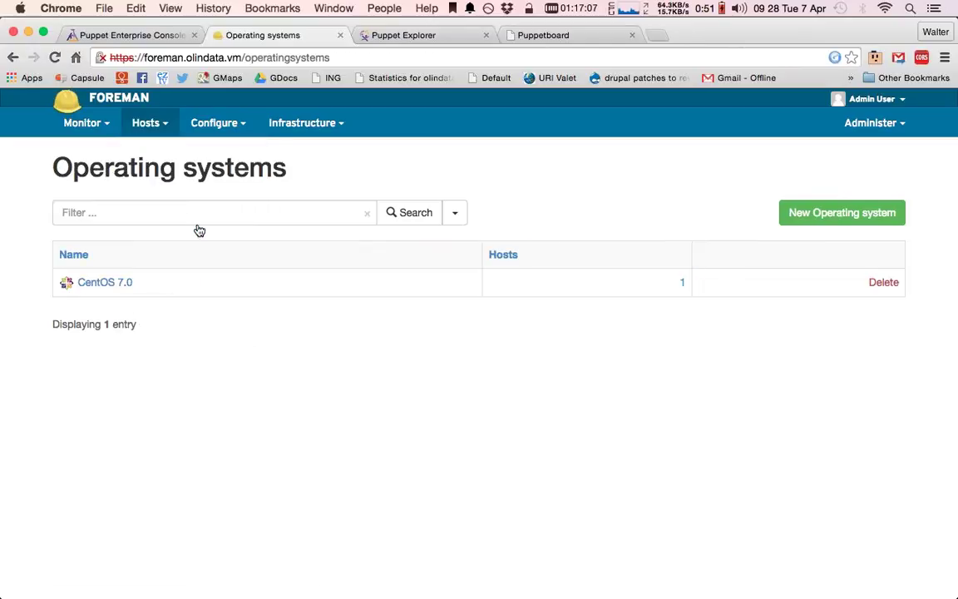
left_click(848, 212)
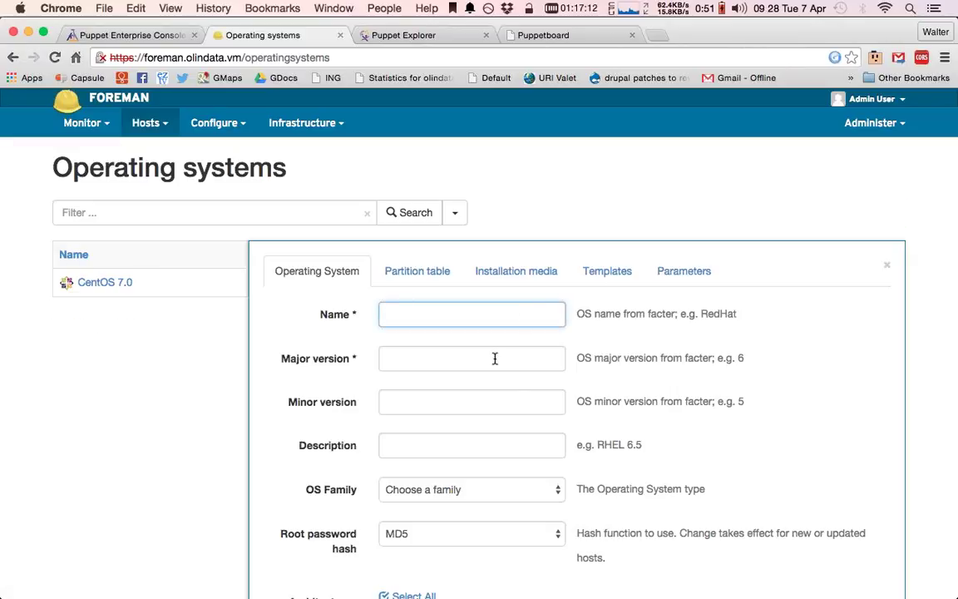
type("REDHA")
key("BackSpace")
key("BackSpace")
key("BackSpace")
key("BackSpace")
type("ebian")
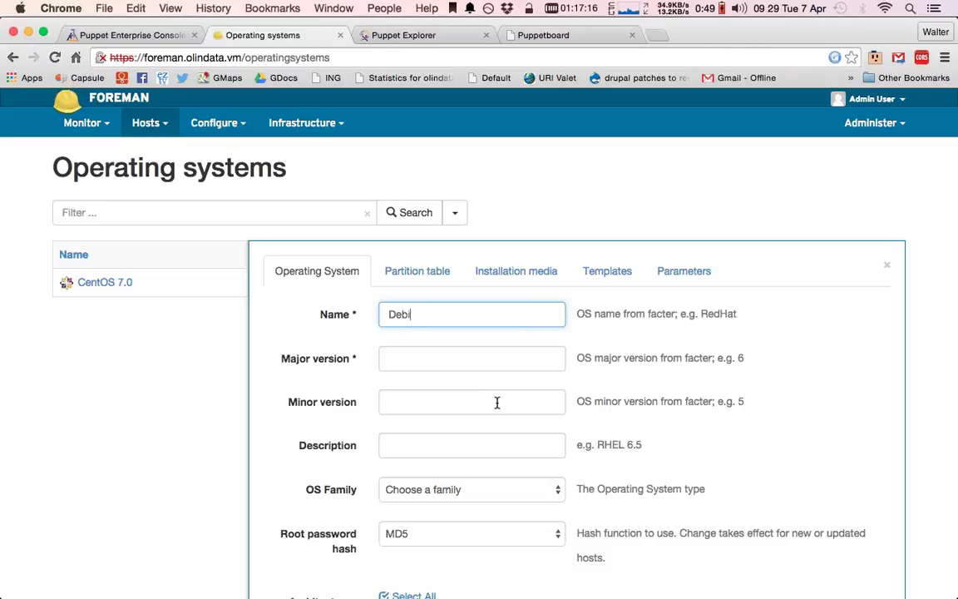
key("Tab")
type("7")
key("Tab")
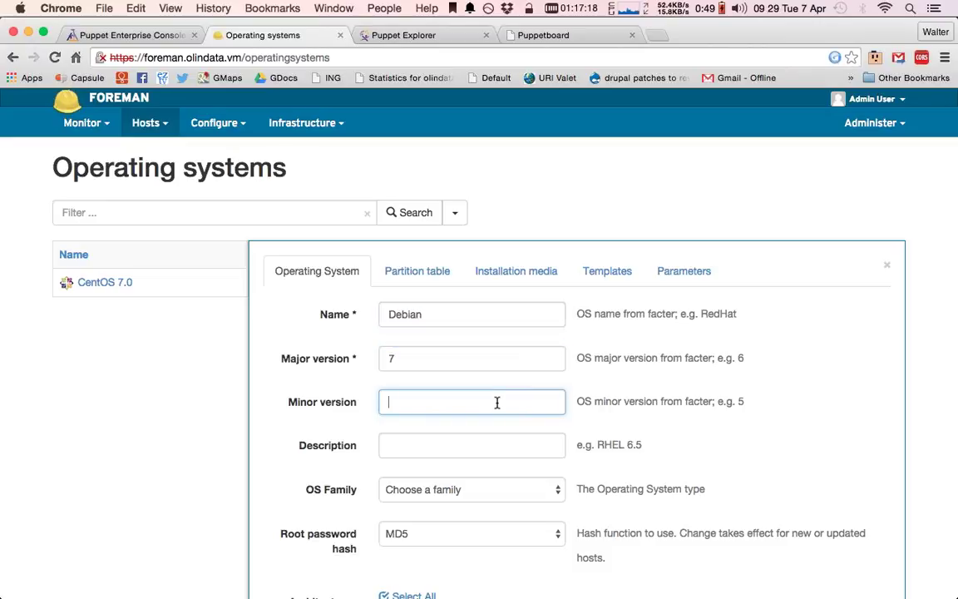
- Give the new operating system minor version 8 and the description Debian 7.8
type("8")
key("Tab")
type("Debian")
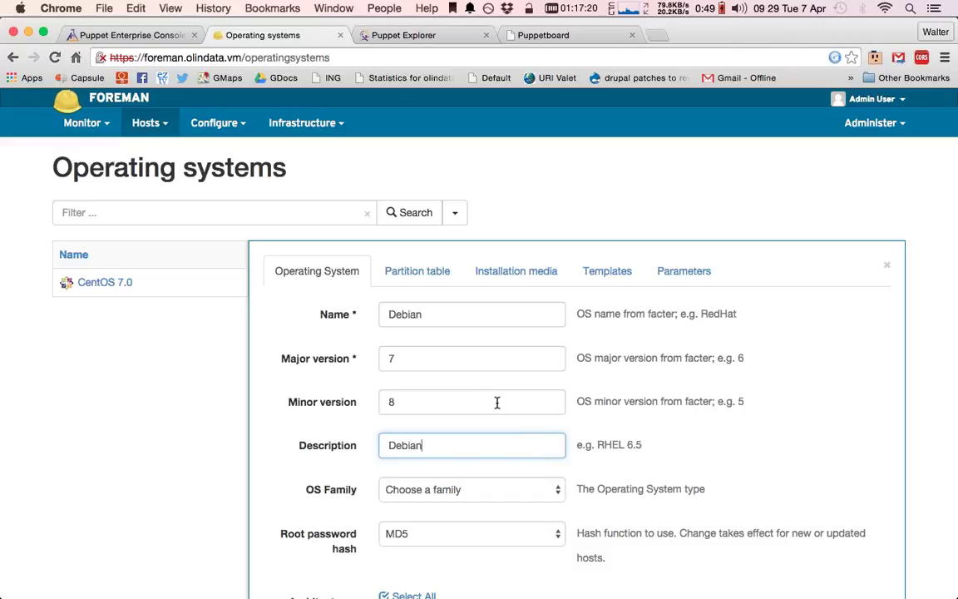
type(" 7.8")
key("Tab")
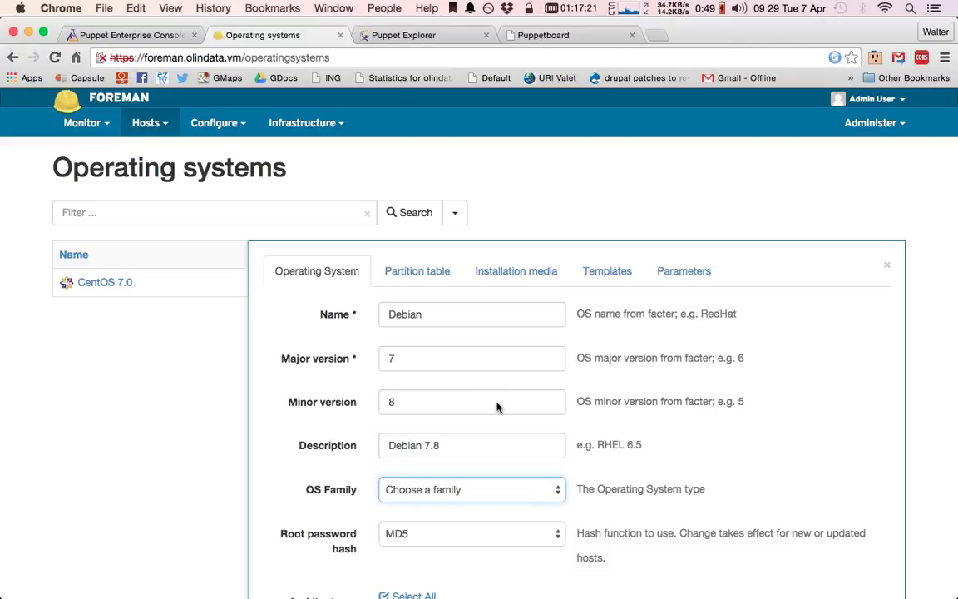
- Set the OS family of the new operating system to Debian
key("space")
key("Down")
key("Down")
key("Down")
key("Return")
key("Tab")
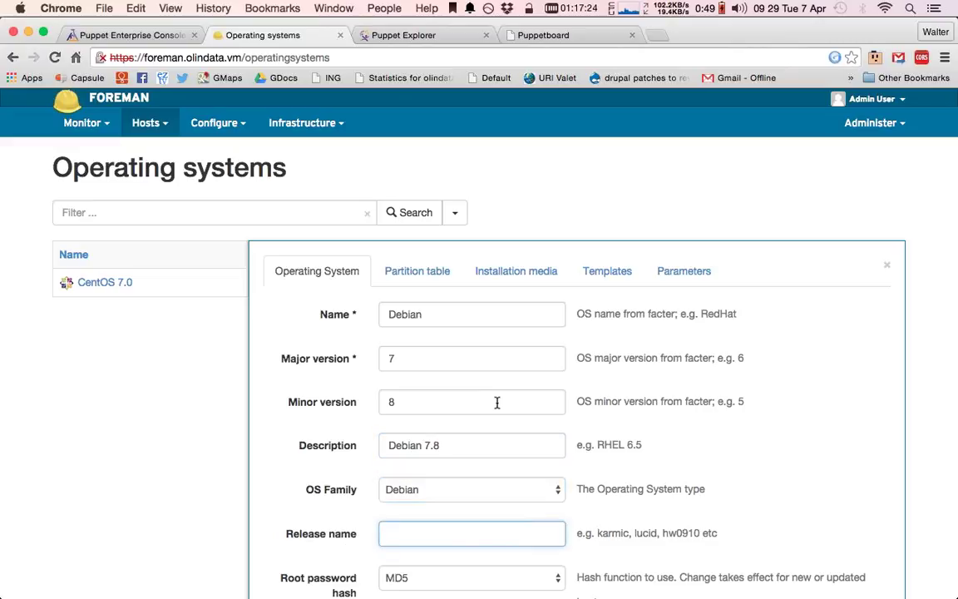
- Submit the new operating system with release name wheezy and the x86_64 architecture selected
scroll(497, 402, "down", 4)
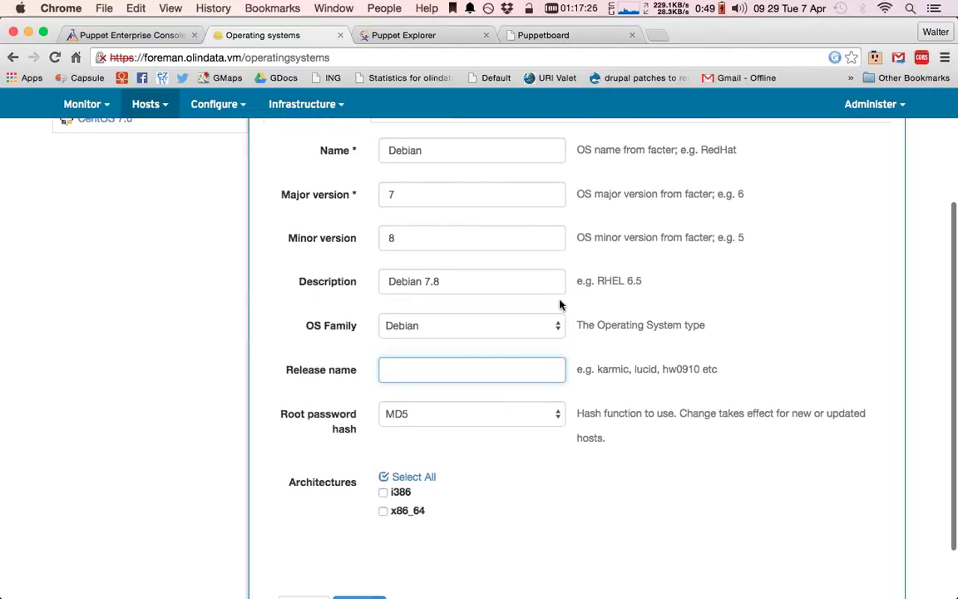
type("wheezy")
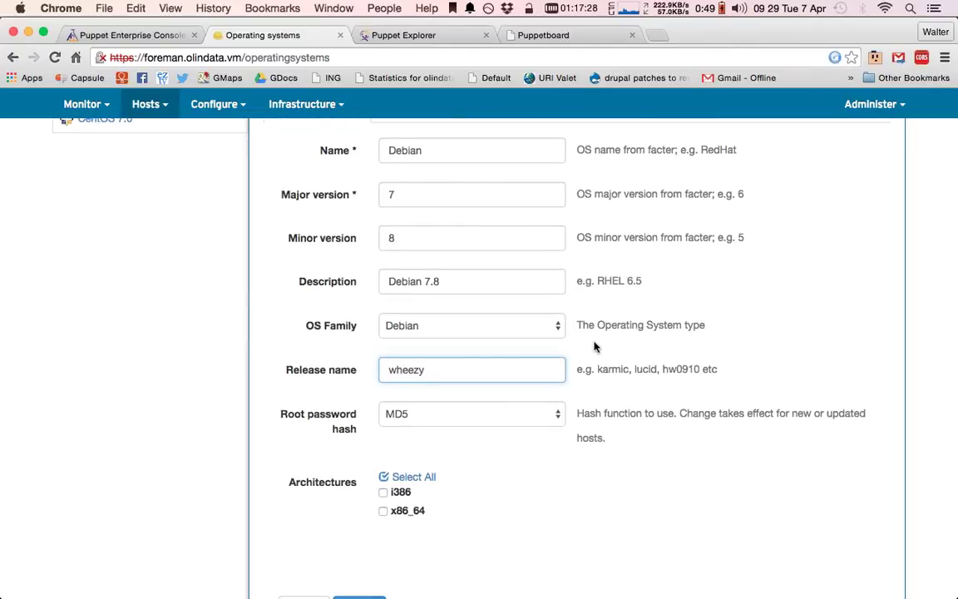
key("Tab")
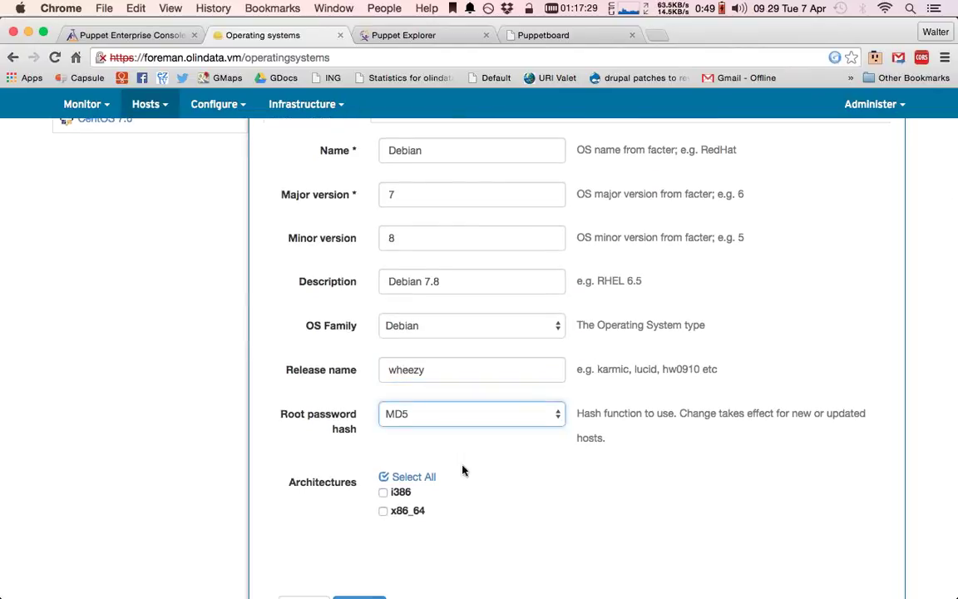
left_click(384, 511)
scroll(581, 551, "down", 2)
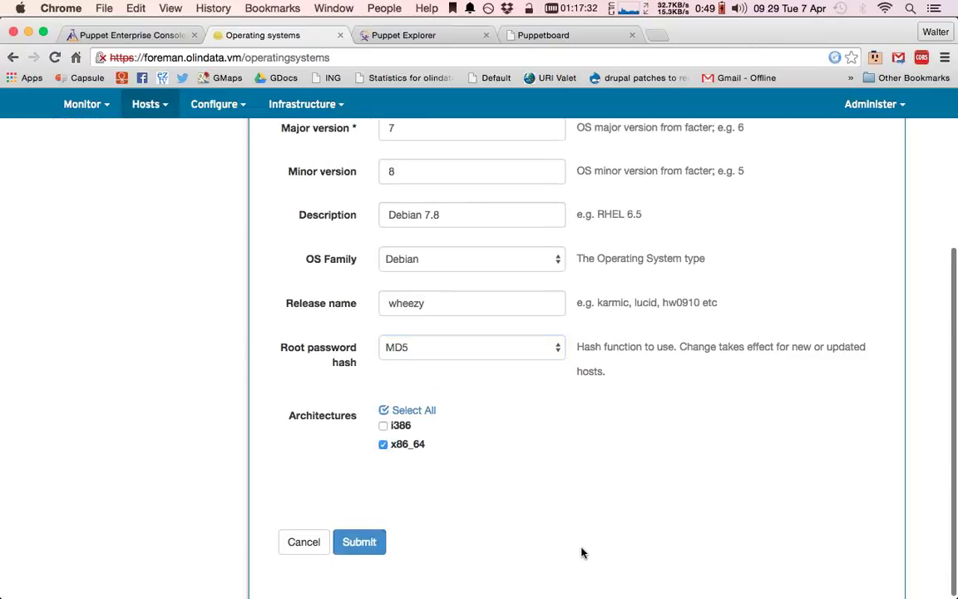
left_click(359, 541)
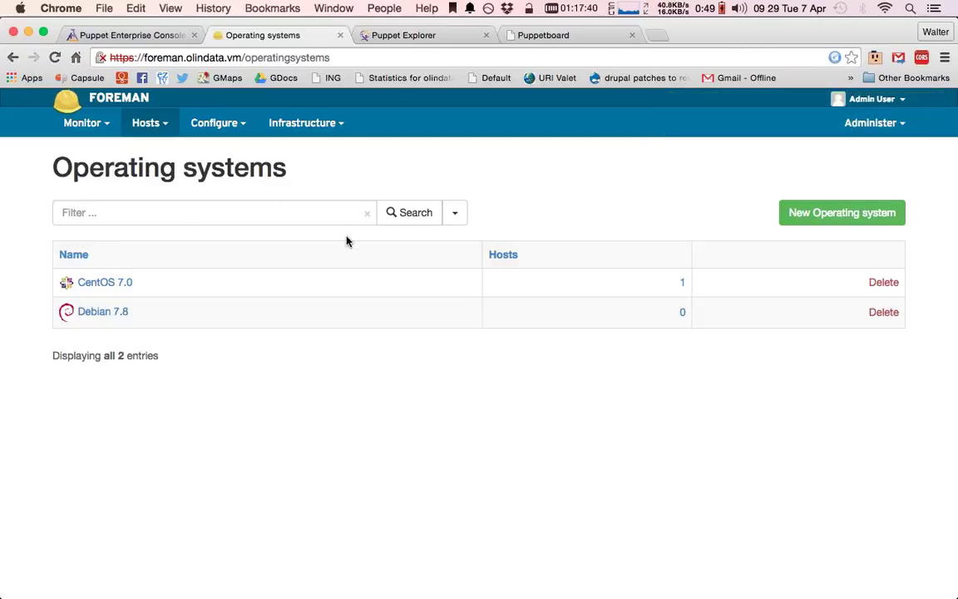
- Check Foreman's installation media list and look through the first page of provisioning templates
left_click(146, 123)
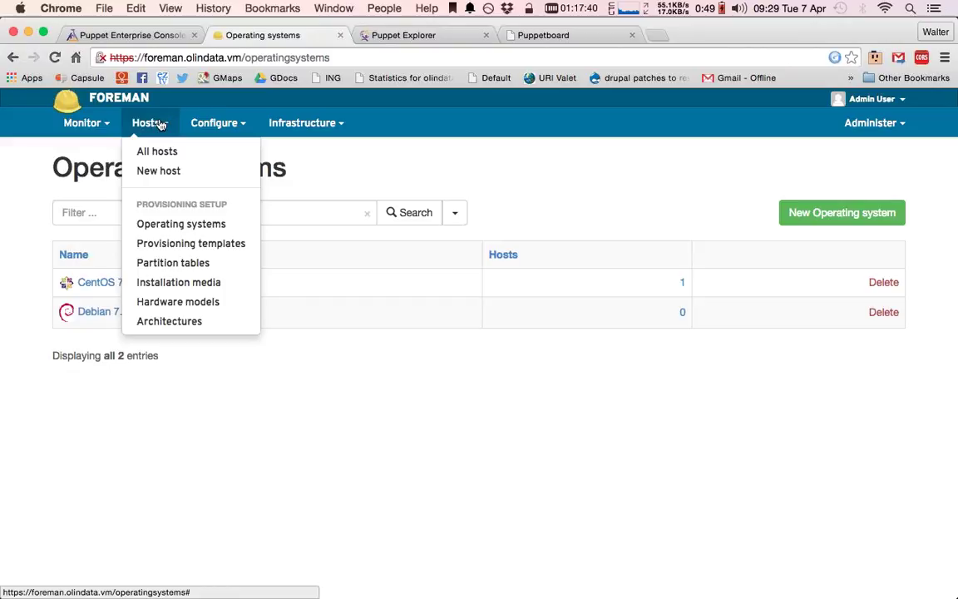
left_click(209, 283)
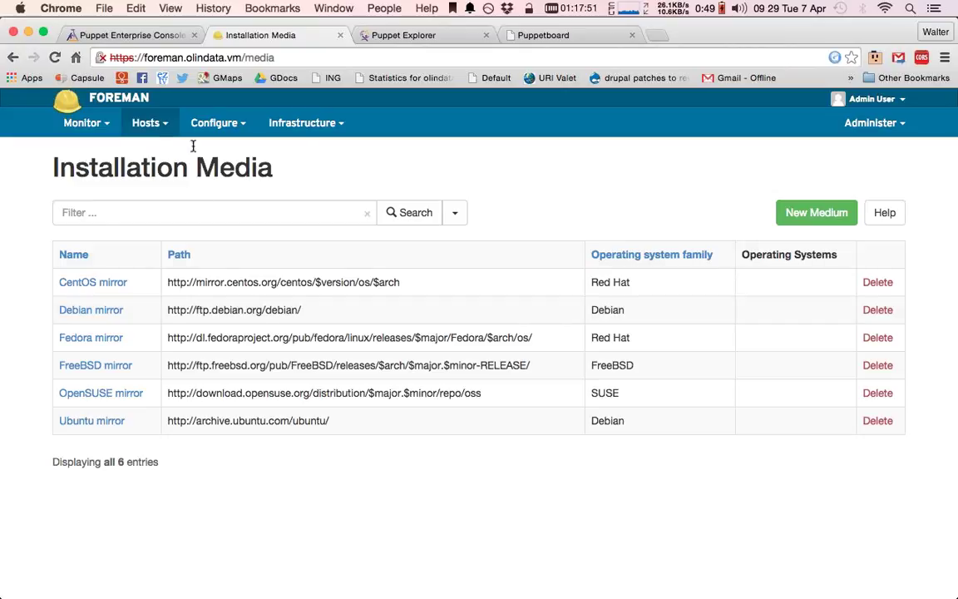
left_click(154, 125)
left_click(186, 244)
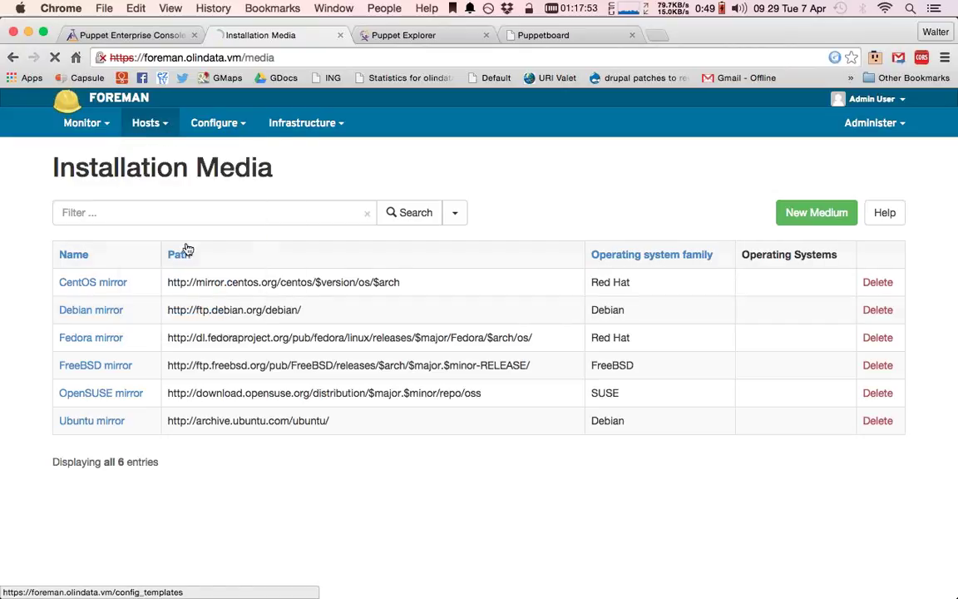
scroll(323, 383, "down", 3)
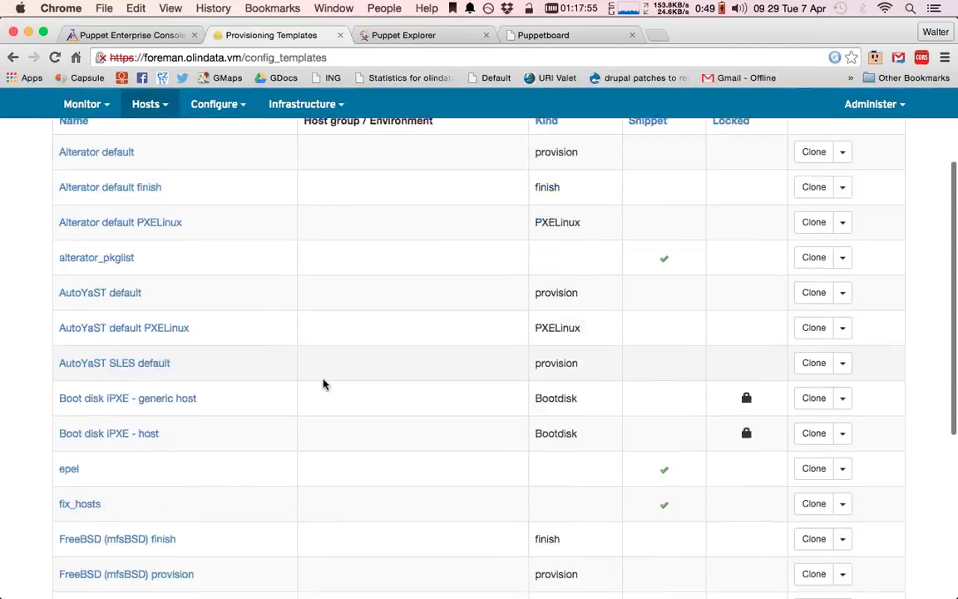
scroll(323, 383, "down", 4)
scroll(324, 383, "down", 1)
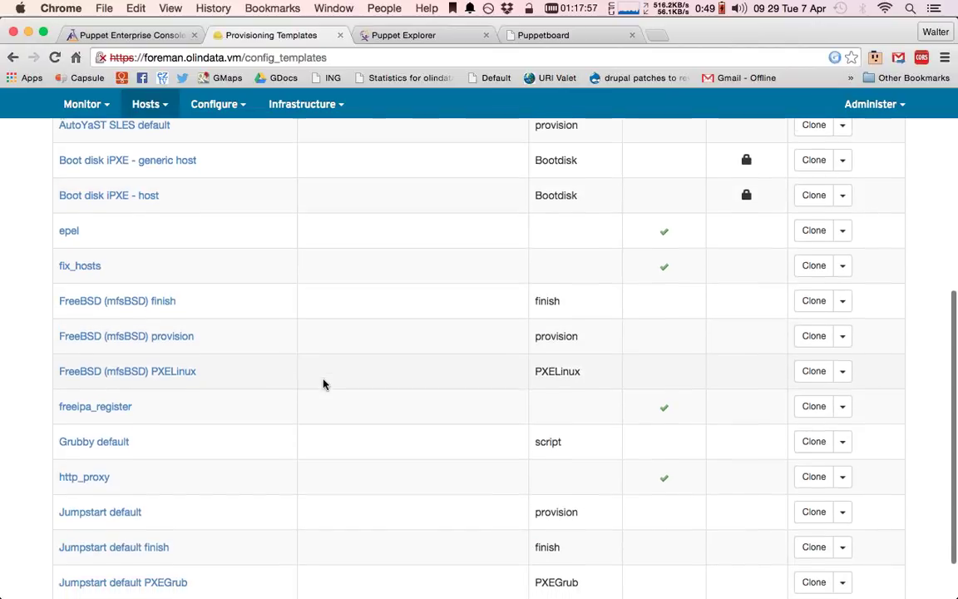
scroll(323, 383, "down", 2)
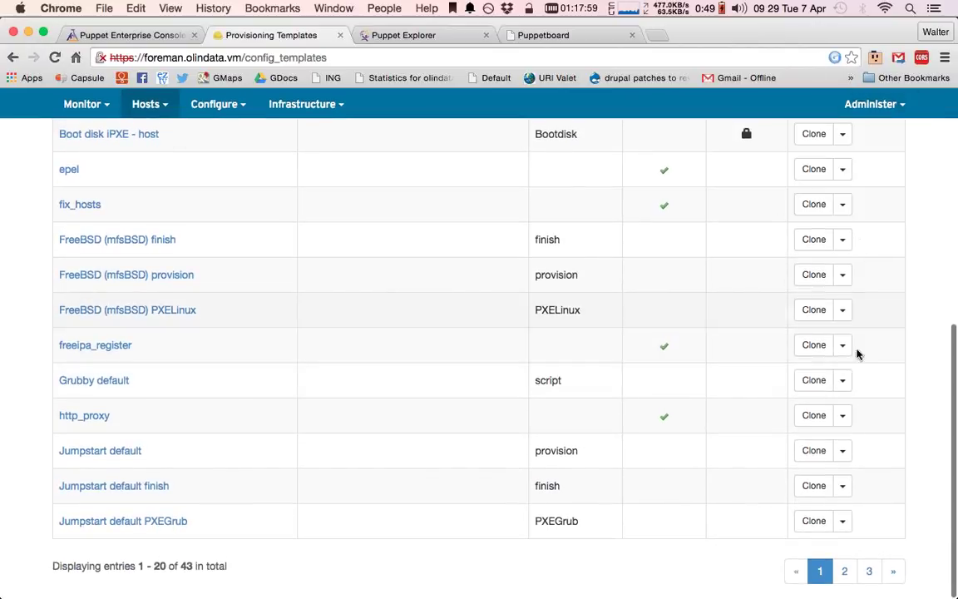
- Open page 2 of the provisioning templates and look through its Kickstart, Preseed and PXELinux entries
left_click(844, 572)
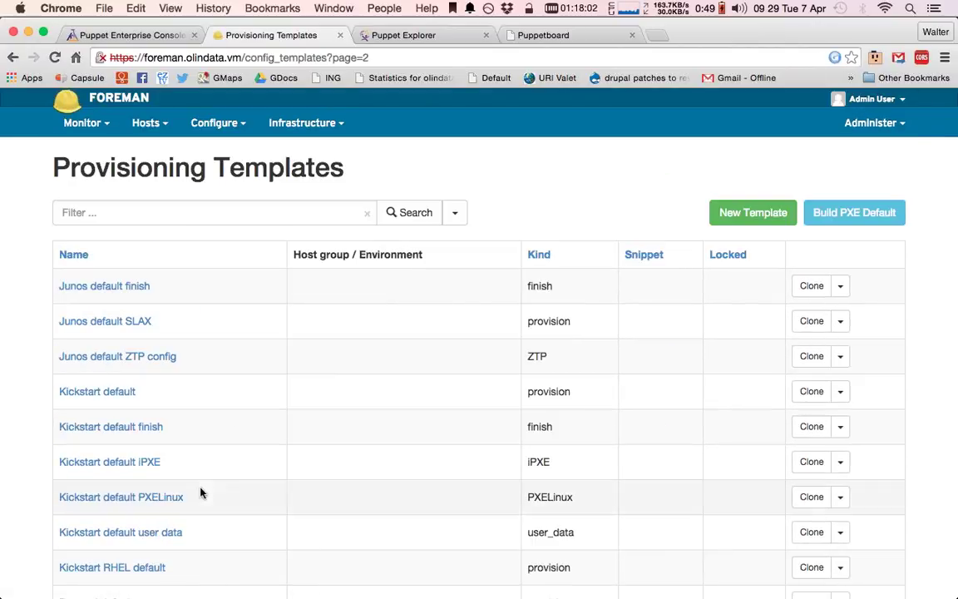
scroll(162, 496, "down", 3)
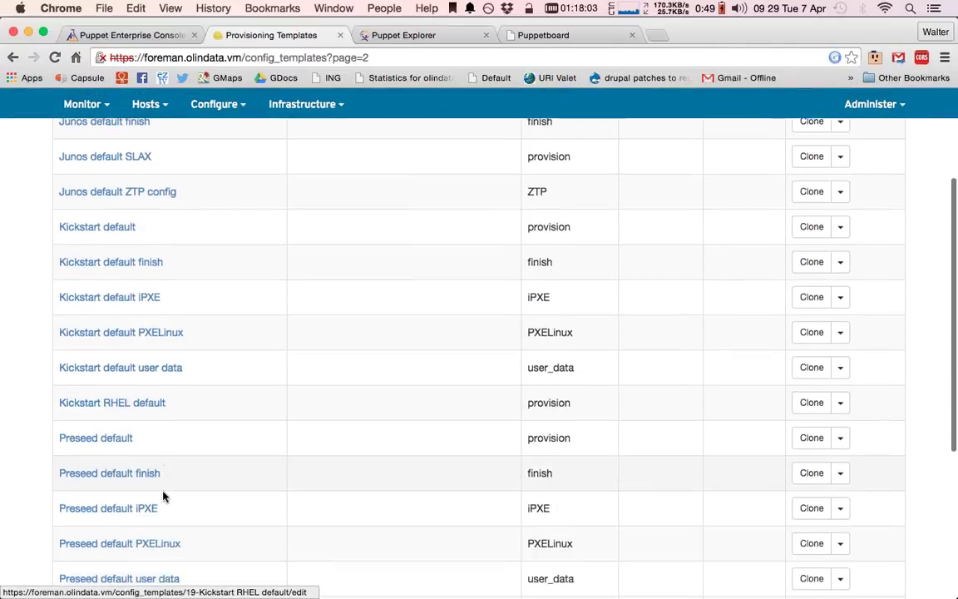
scroll(163, 496, "down", 2)
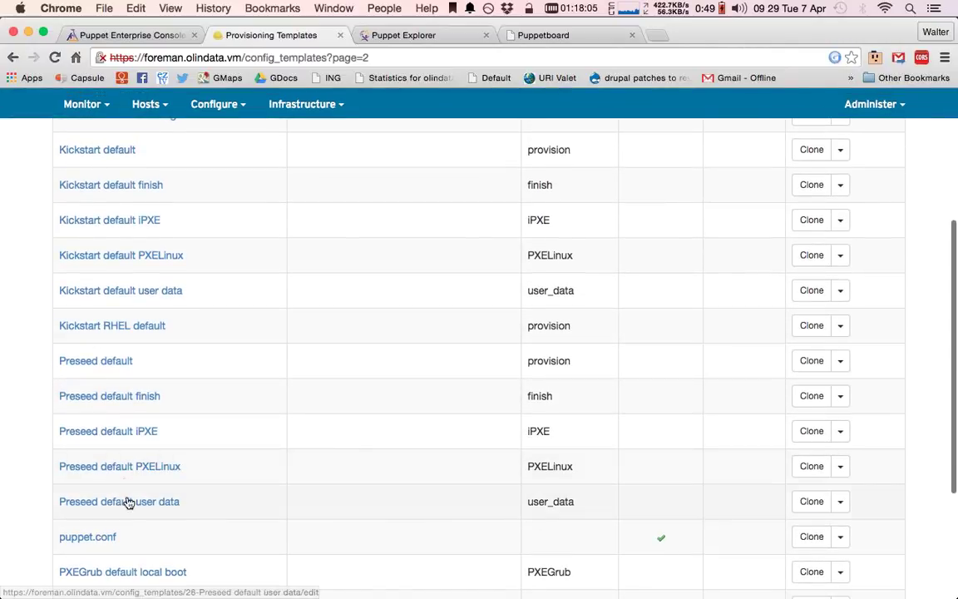
scroll(280, 500, "down", 3)
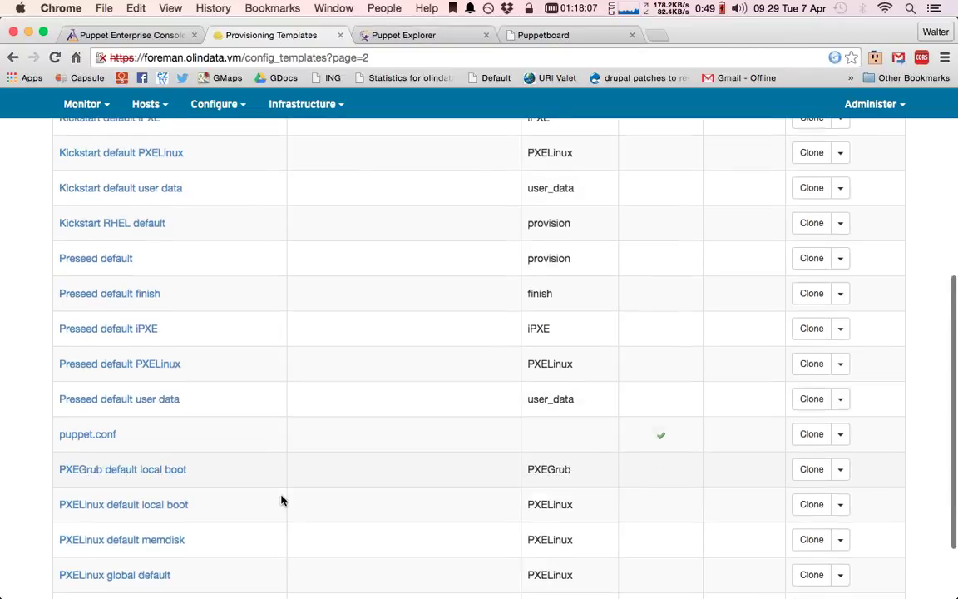
scroll(280, 501, "down", 2)
scroll(280, 500, "up", 10)
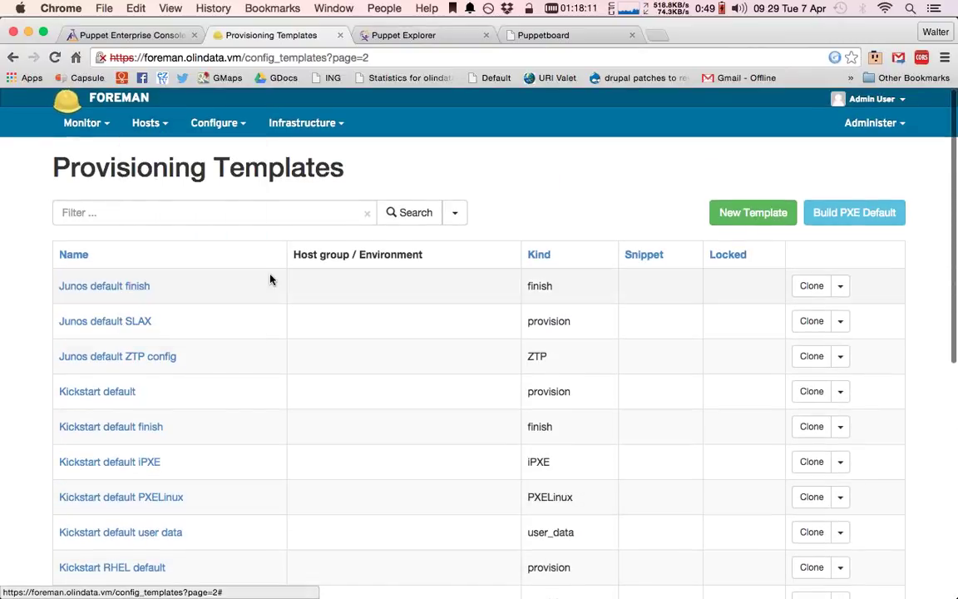
- Reopen the installation media list and try to open the hardware models page
mouse_move(146, 123)
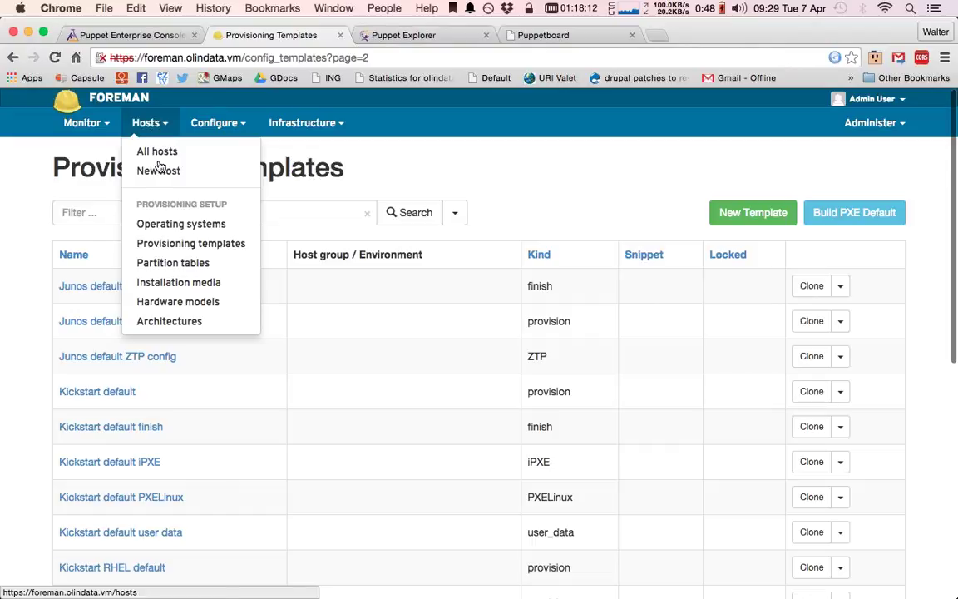
left_click(215, 289)
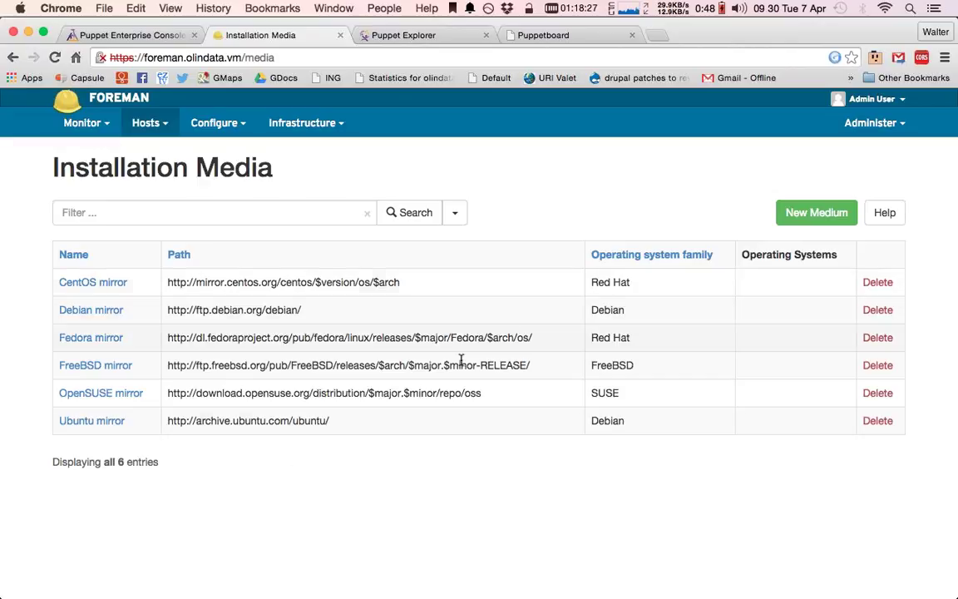
left_click(147, 122)
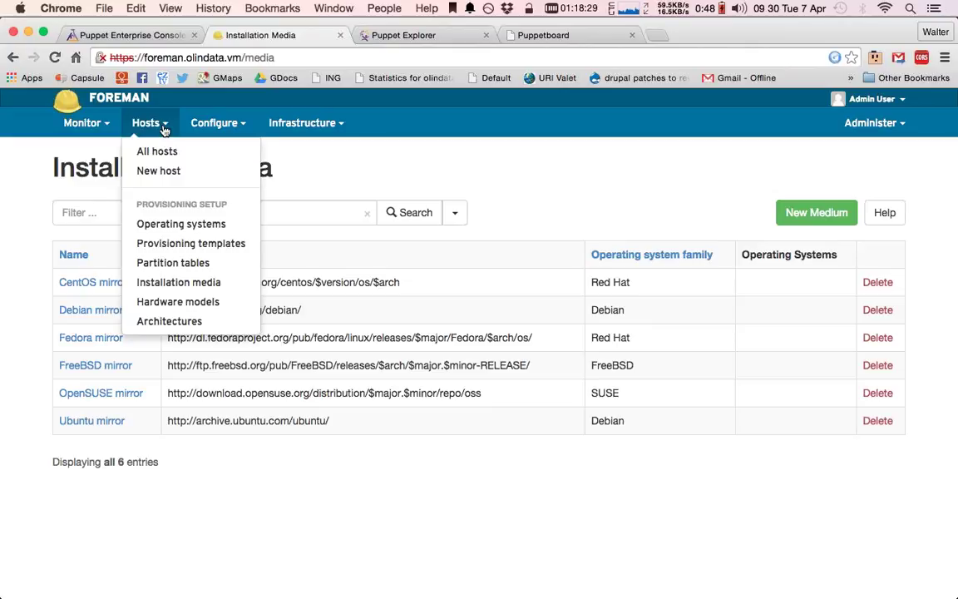
left_click(147, 122)
left_click(147, 122)
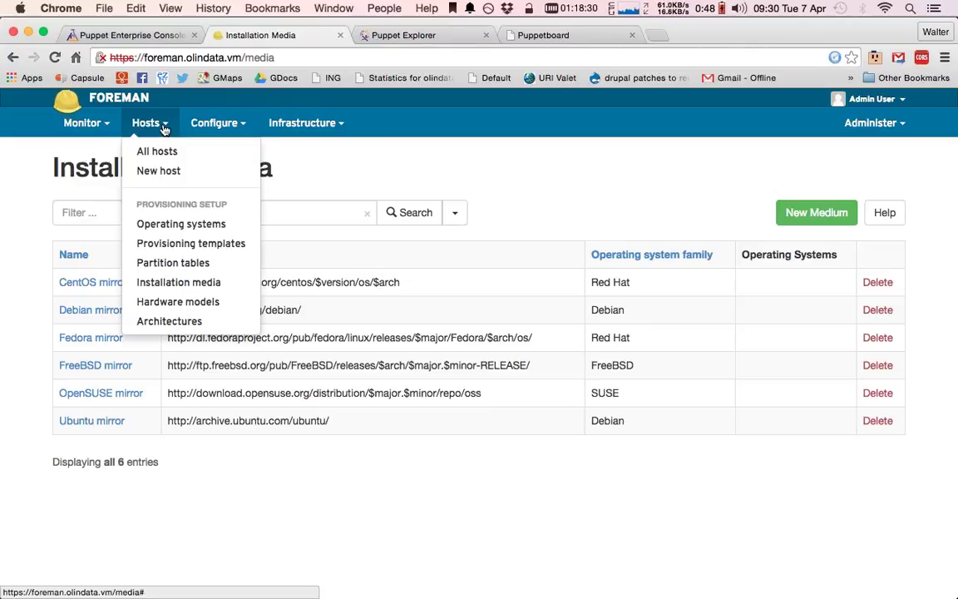
left_click(196, 309)
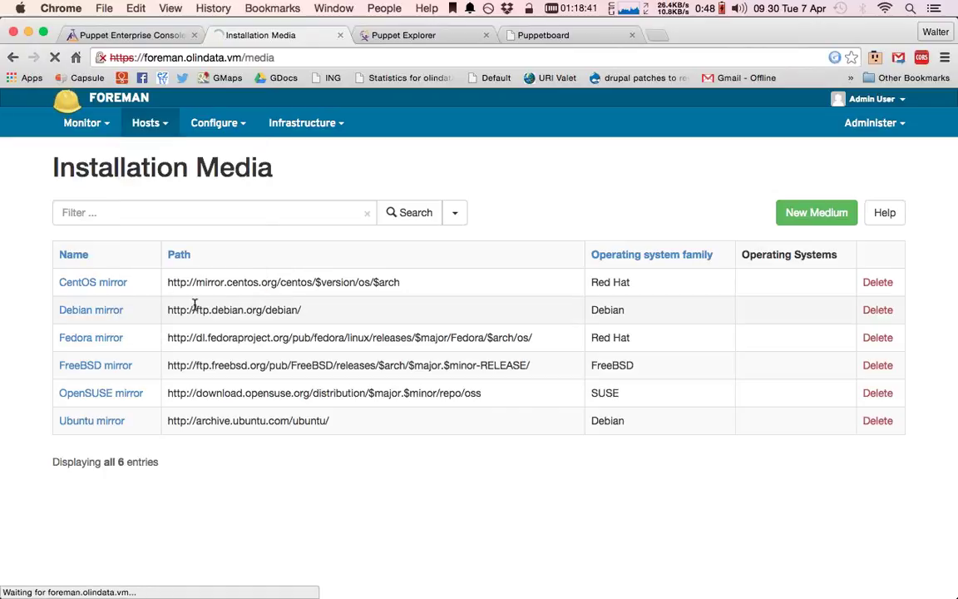
mouse_move(161, 128)
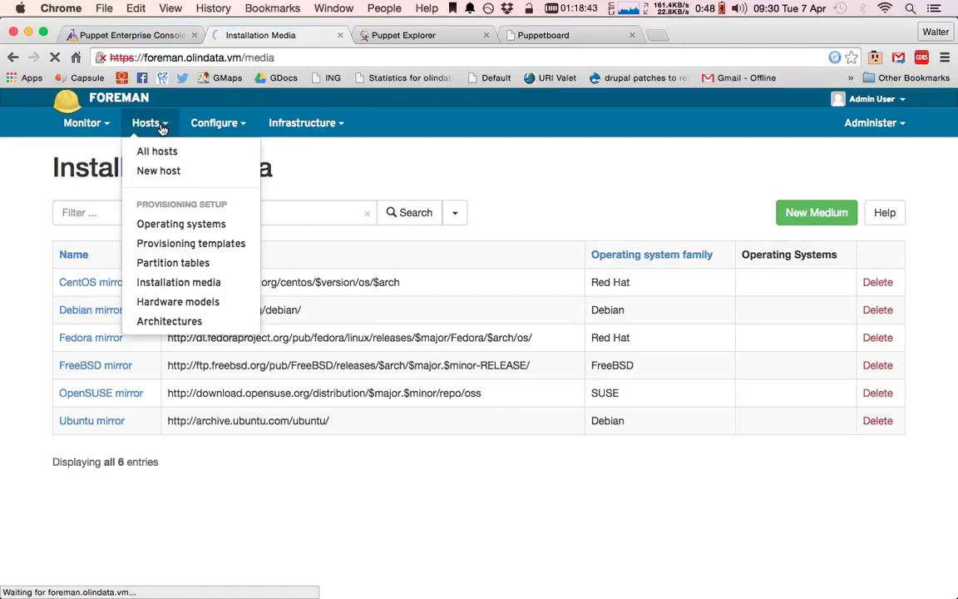
left_click(167, 306)
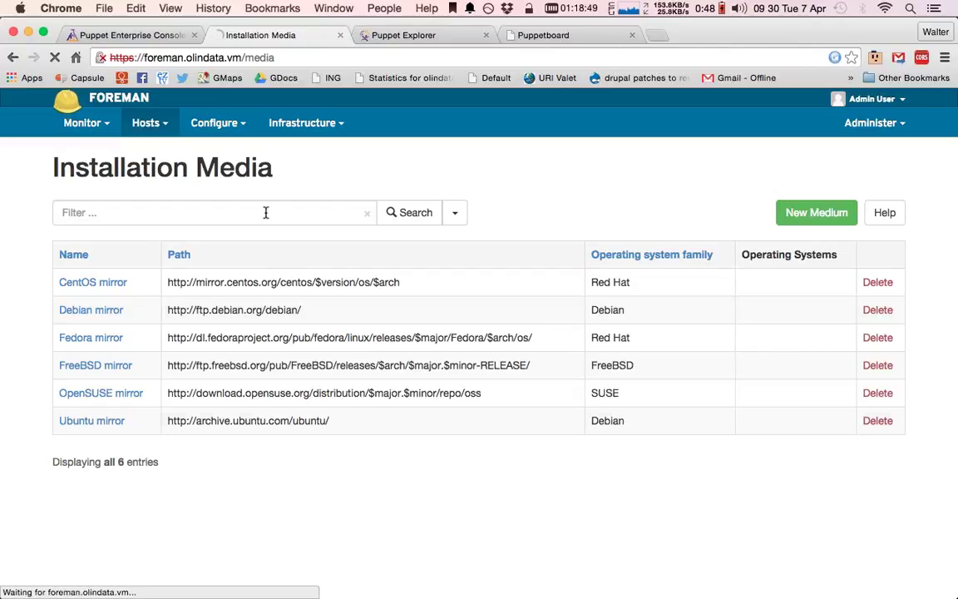
mouse_move(235, 131)
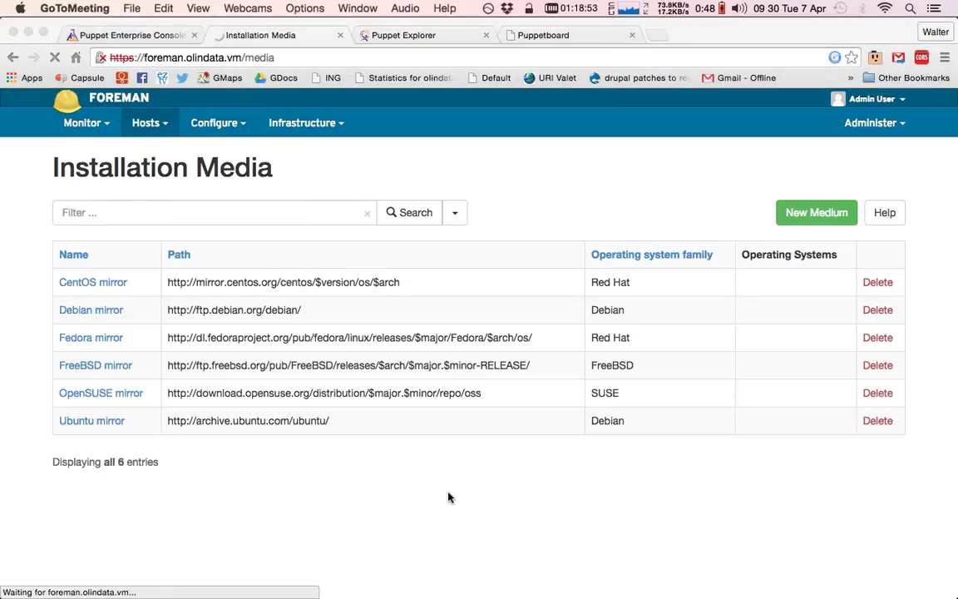
- Switch to iTerm and run top in the foreman session to check the VM's load
key("super+Tab")
key("super+Tab")
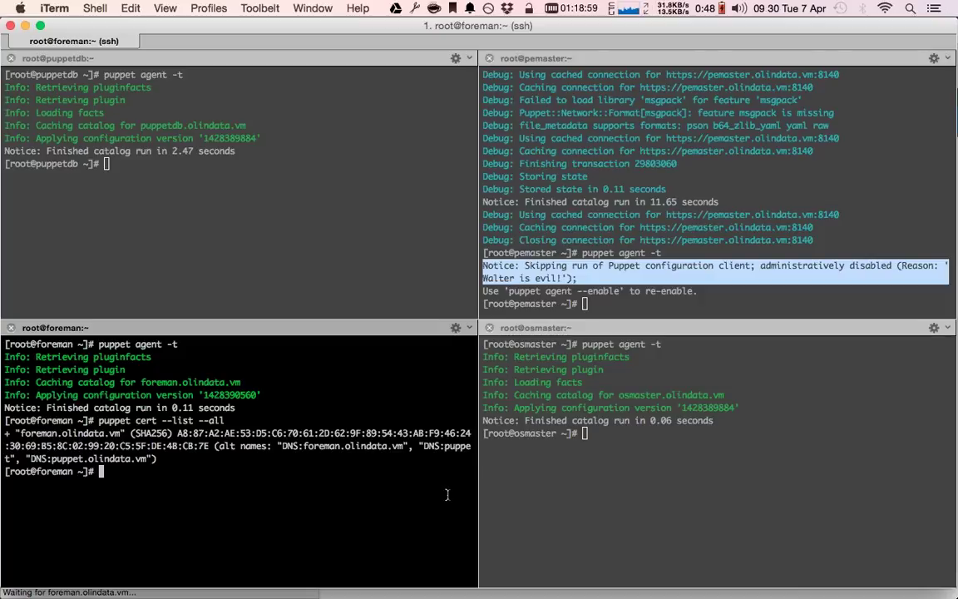
double_click(354, 445)
left_click(290, 229)
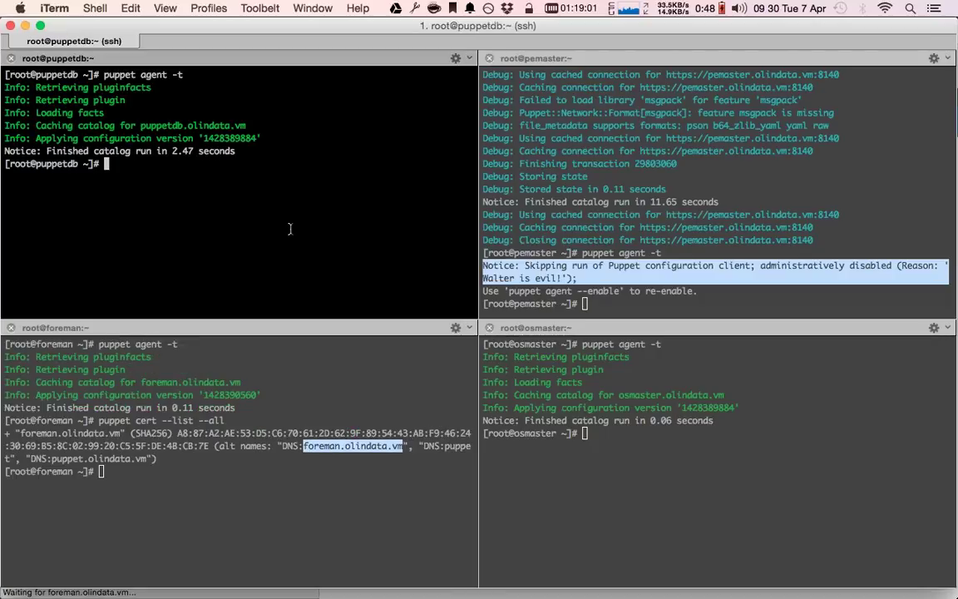
type("rr")
left_click(266, 470)
type("top")
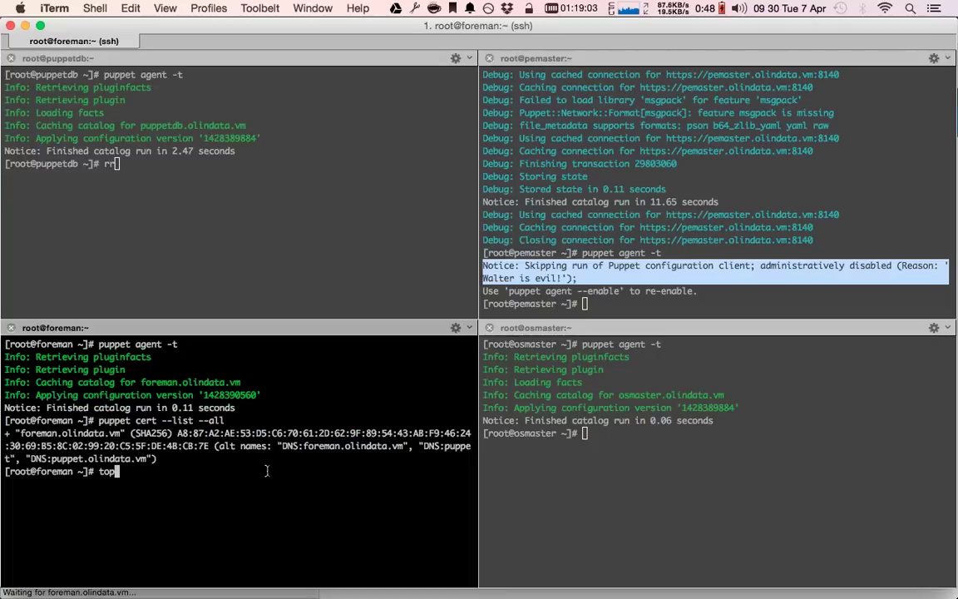
key("Return")
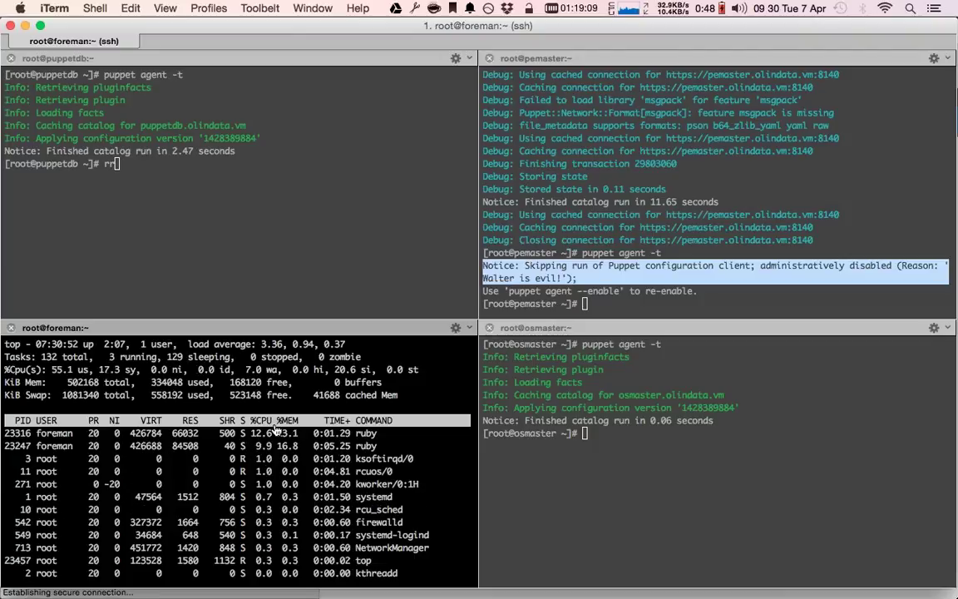
- Return to Foreman in Chrome and open the form for a new host group
key("super+Tab")
key("super+Tab")
key("super+Tab")
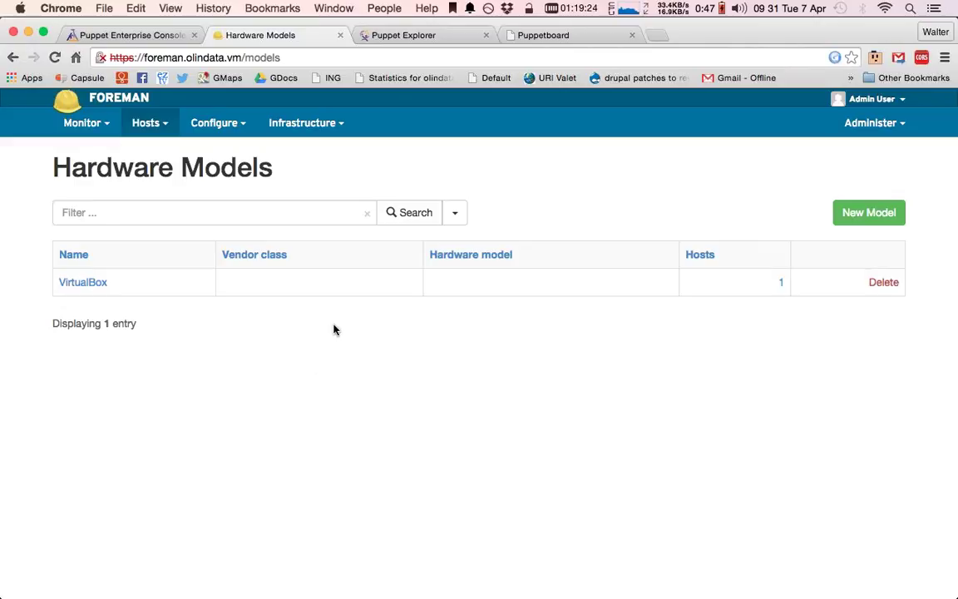
left_click(157, 125)
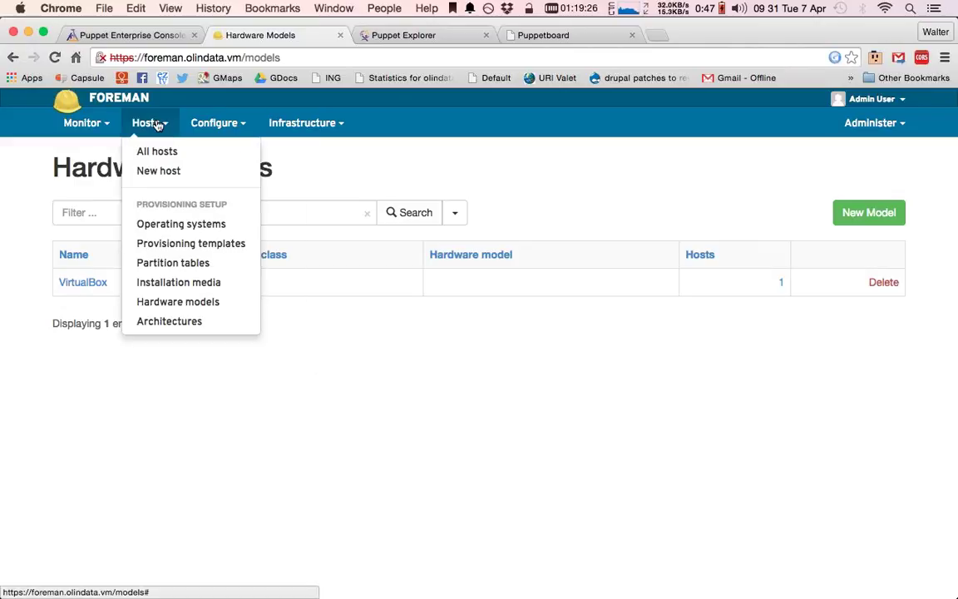
mouse_move(204, 123)
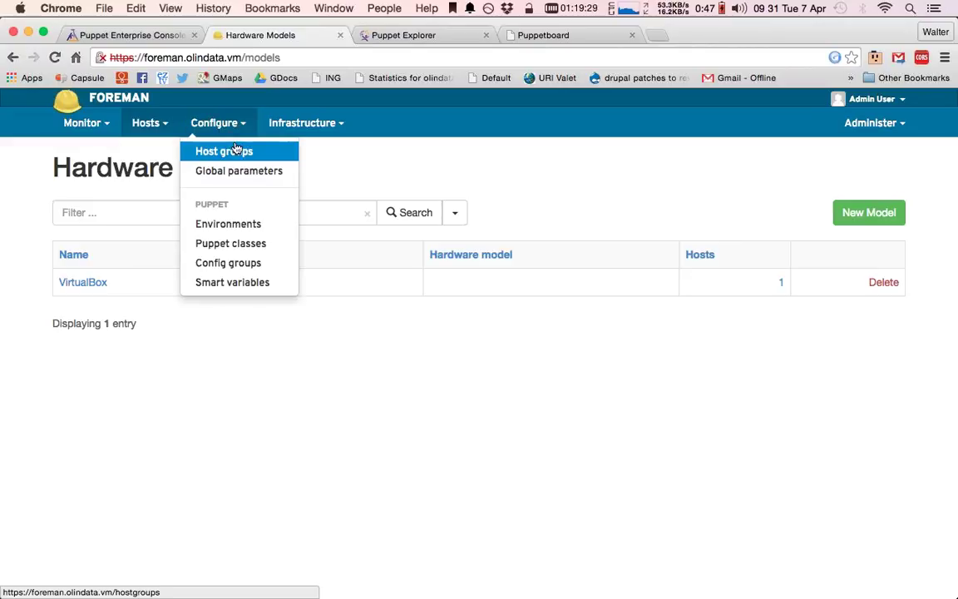
left_click(241, 152)
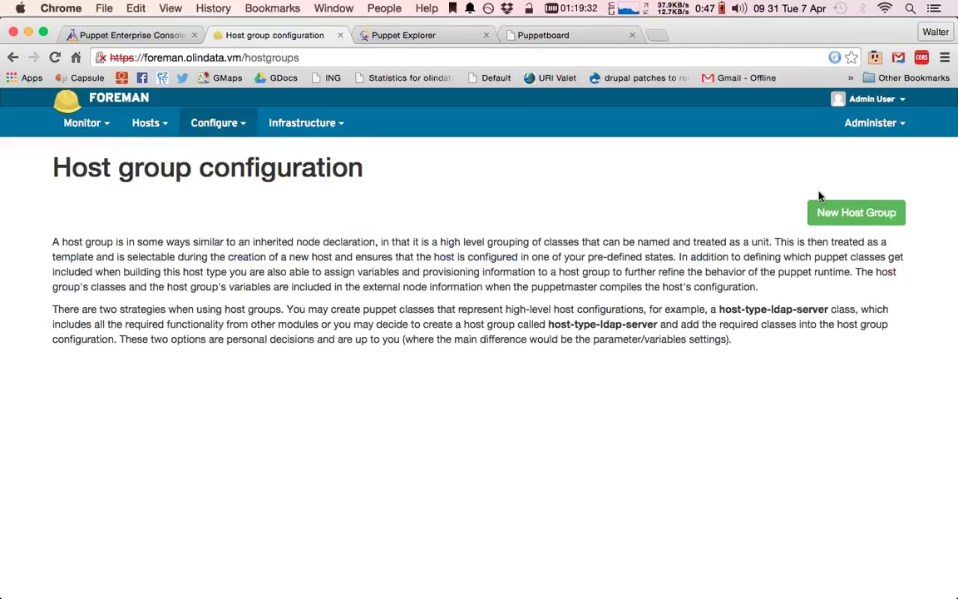
left_click(842, 215)
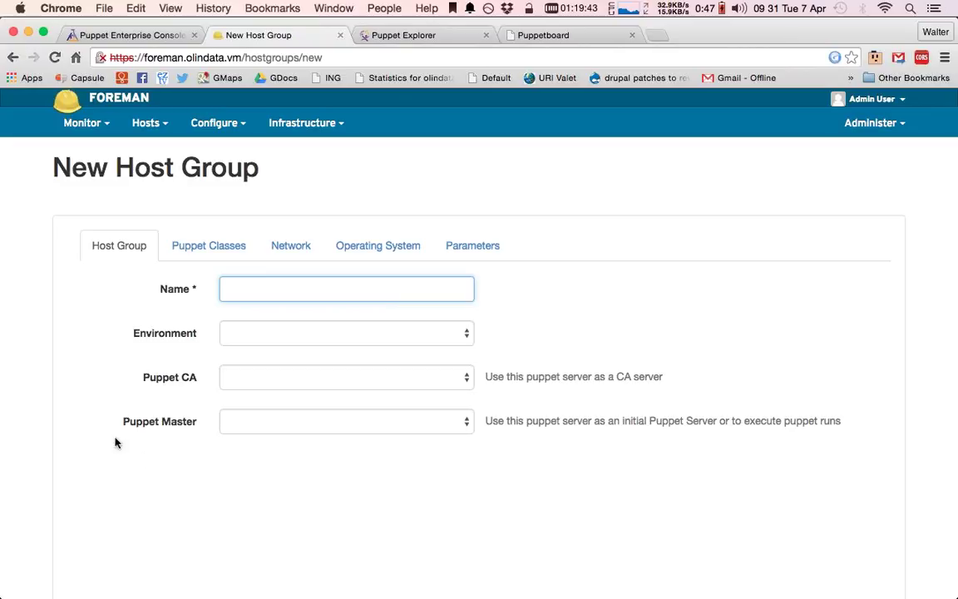
- Fill in the host group with name London DC1, environment production, and foreman.olindata.vm as both Puppet CA and Puppet Master
left_click(337, 382)
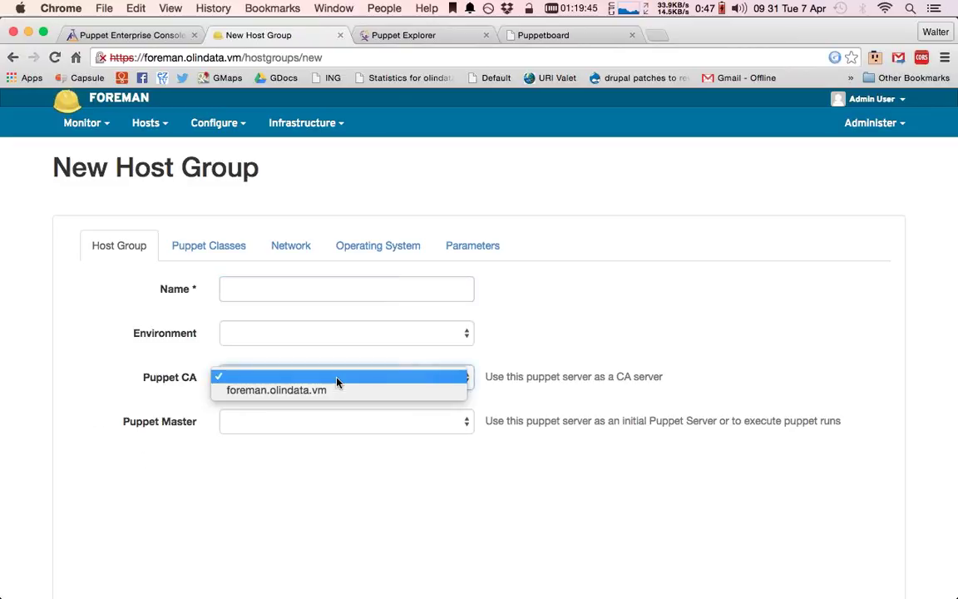
left_click(336, 394)
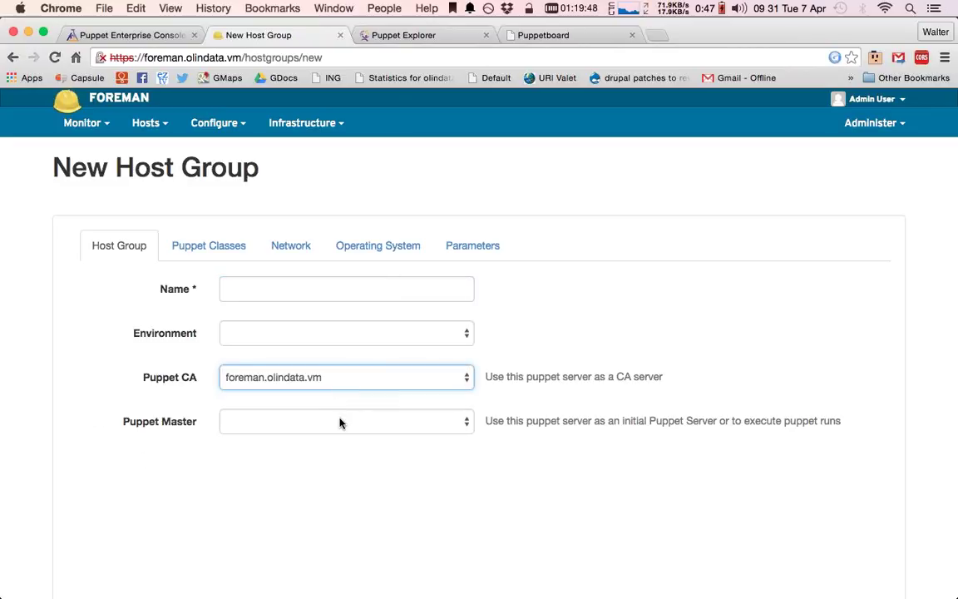
left_click(340, 421)
left_click(338, 435)
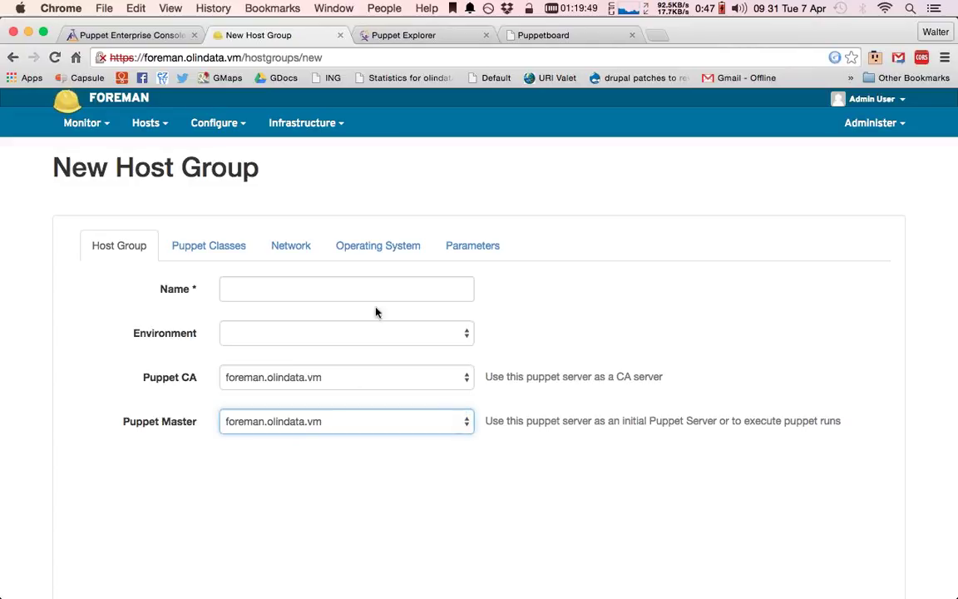
left_click(456, 333)
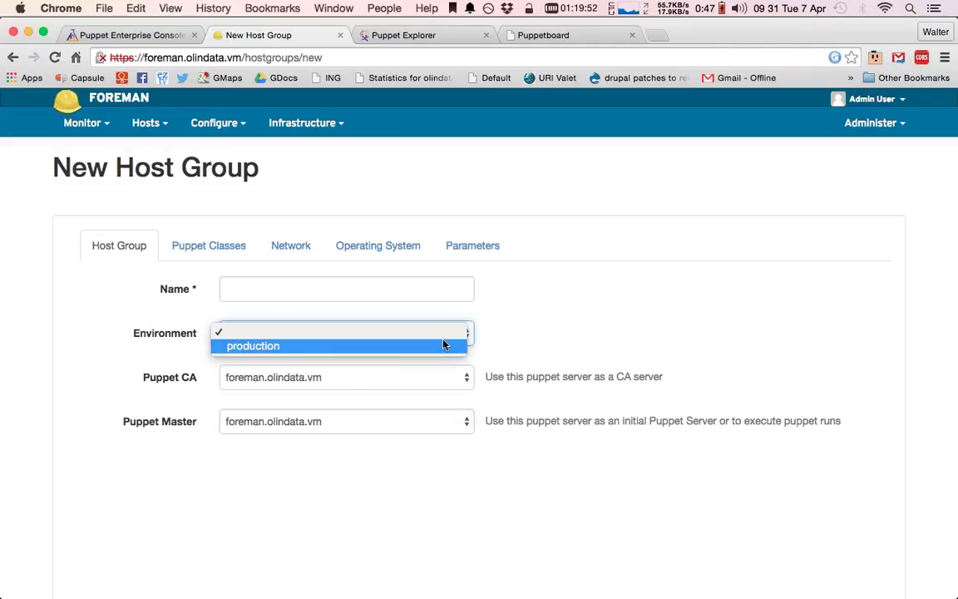
left_click(442, 344)
left_click(327, 289)
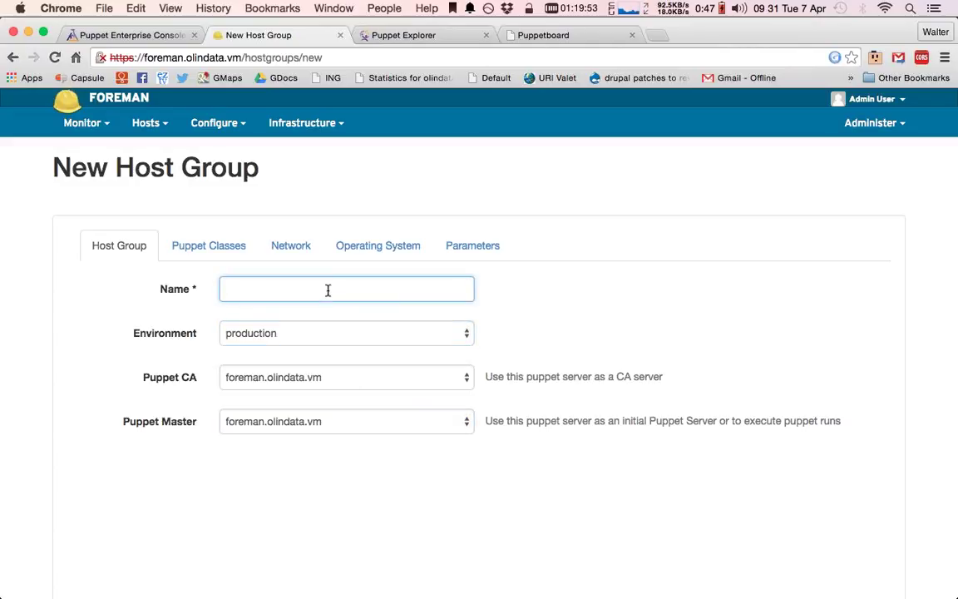
type("London DC1")
- Check the host group's Puppet classes, then set its network domain to olindata.vm and look at the realm choices
left_click(221, 246)
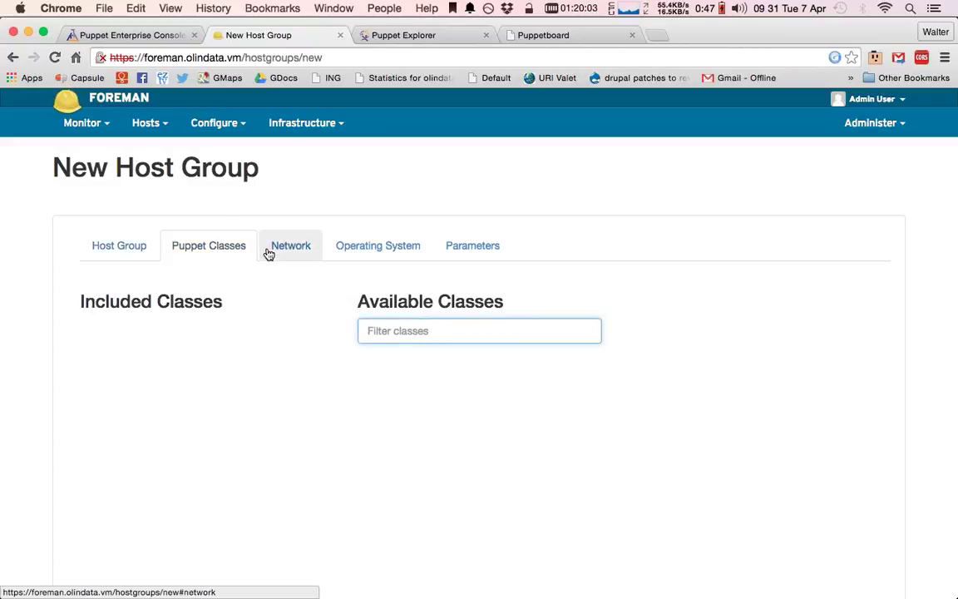
left_click(137, 251)
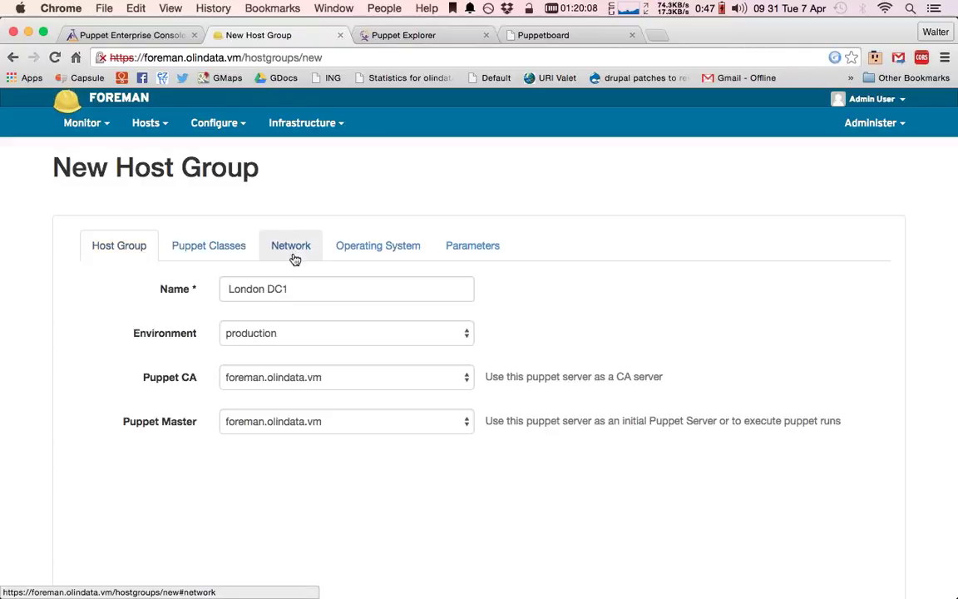
left_click(290, 239)
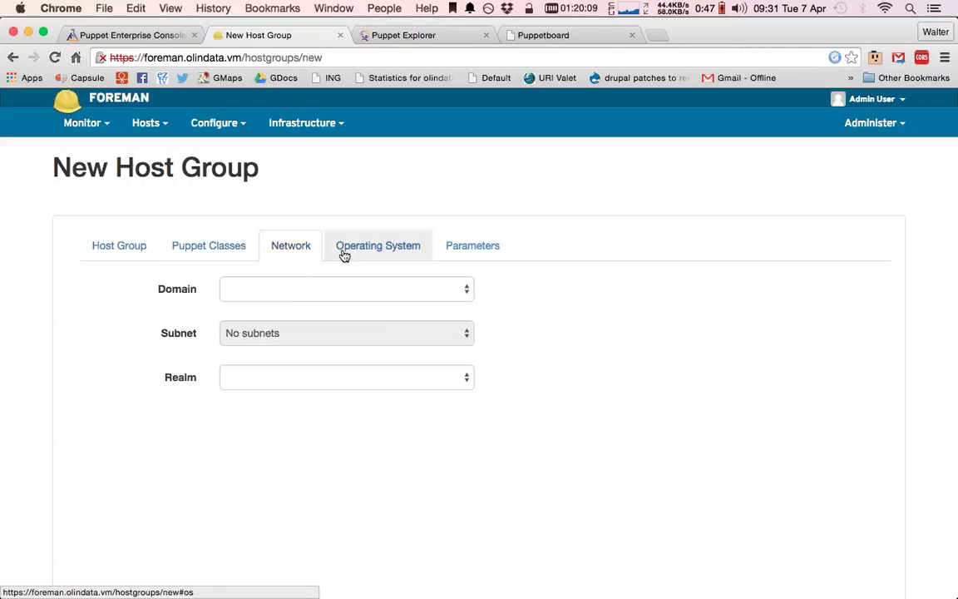
left_click(406, 287)
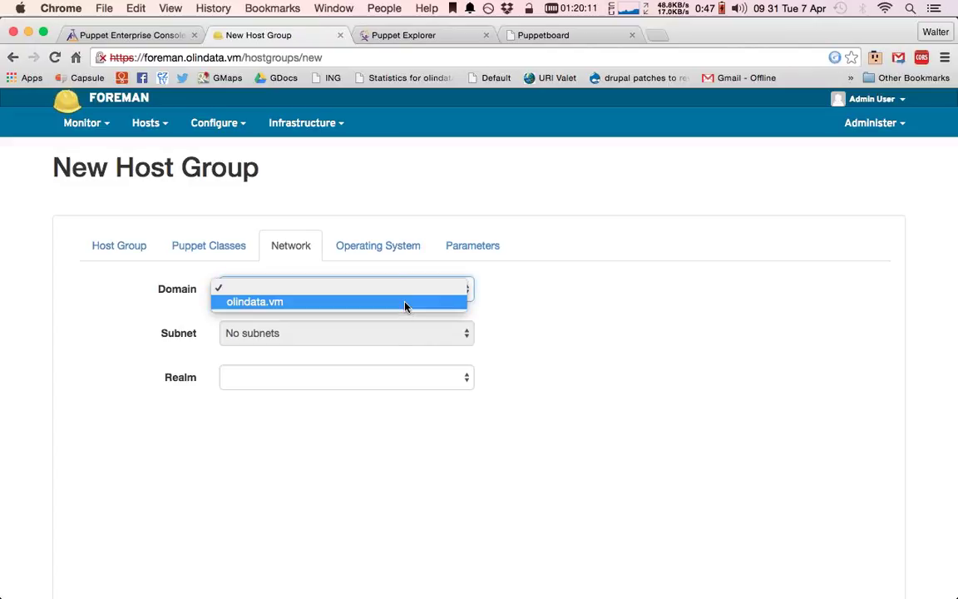
left_click(404, 304)
left_click(407, 381)
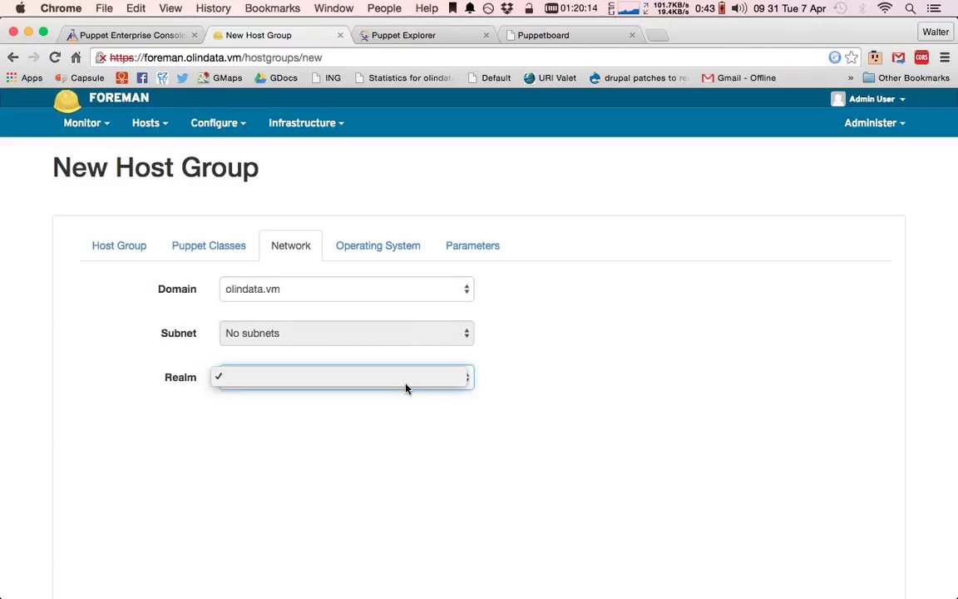
left_click(379, 247)
- Set the host group's architecture to x86_64 and its operating system to Debian 7.8
left_click(379, 247)
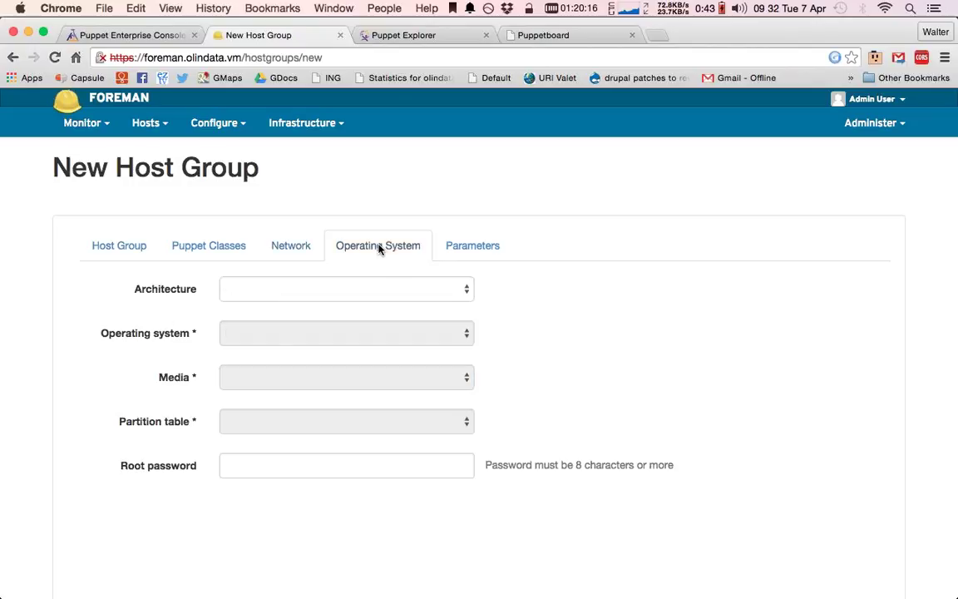
left_click(461, 288)
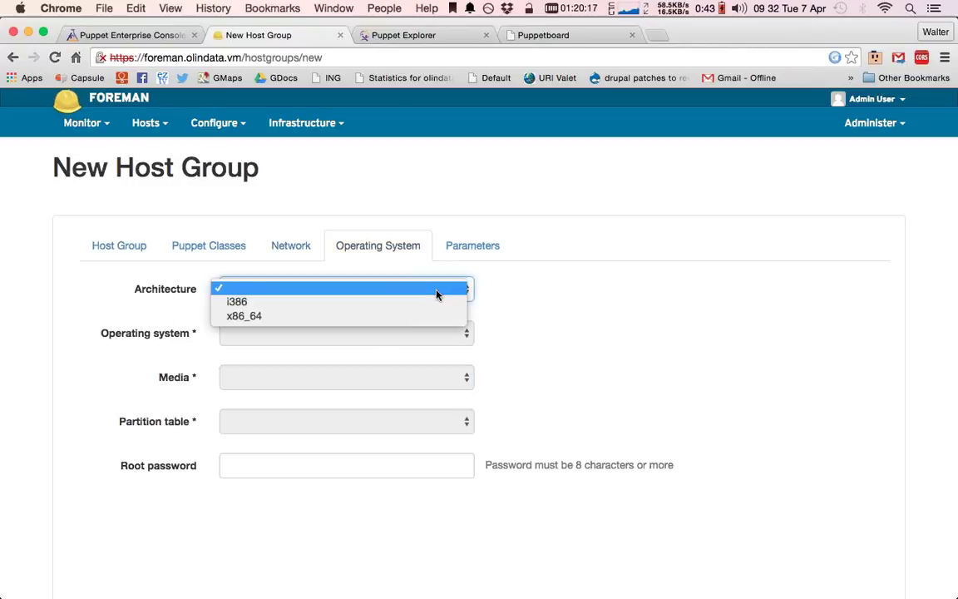
left_click(418, 316)
left_click(418, 332)
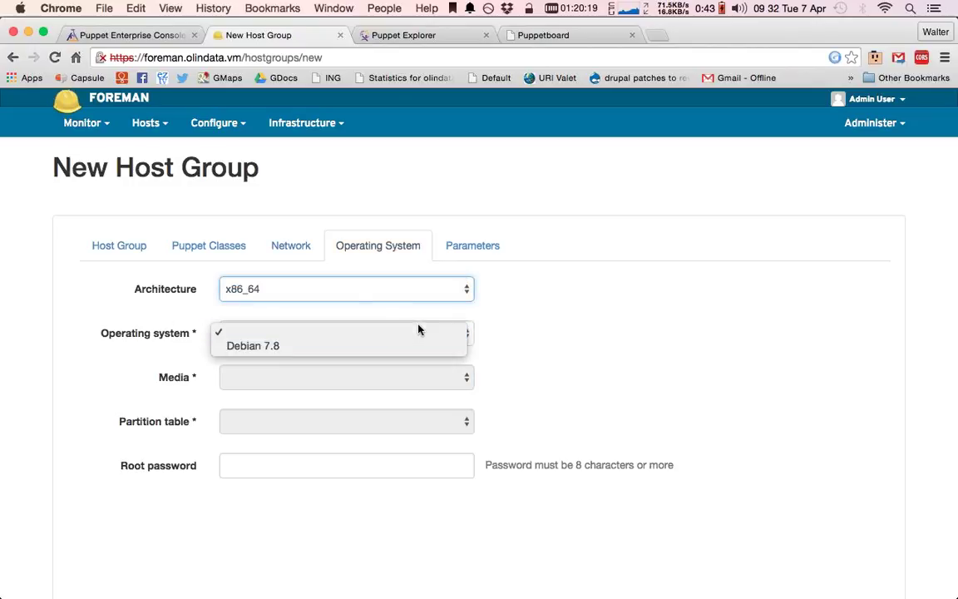
left_click(417, 345)
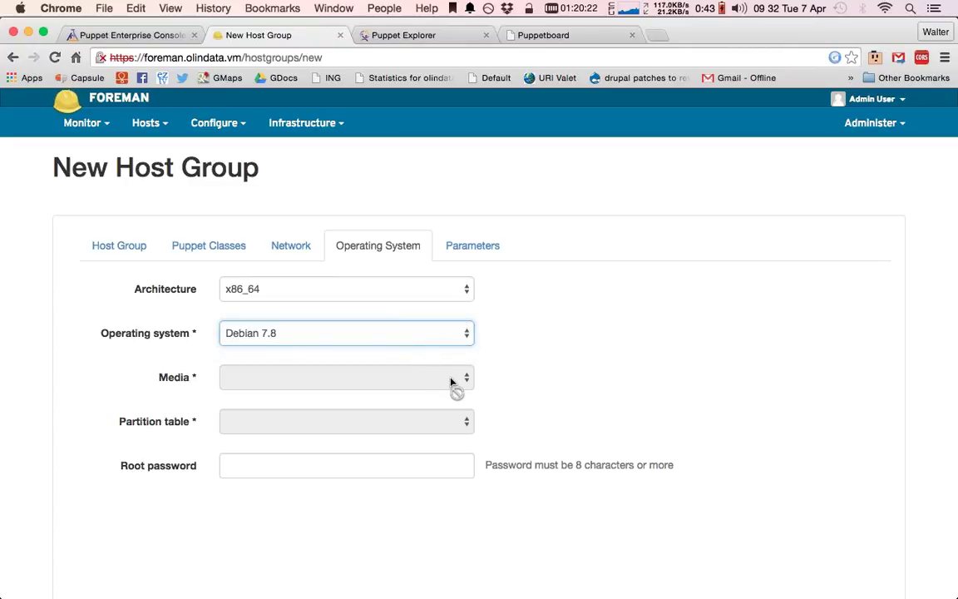
- Review the new host group's general settings and its parameters section
left_click(114, 247)
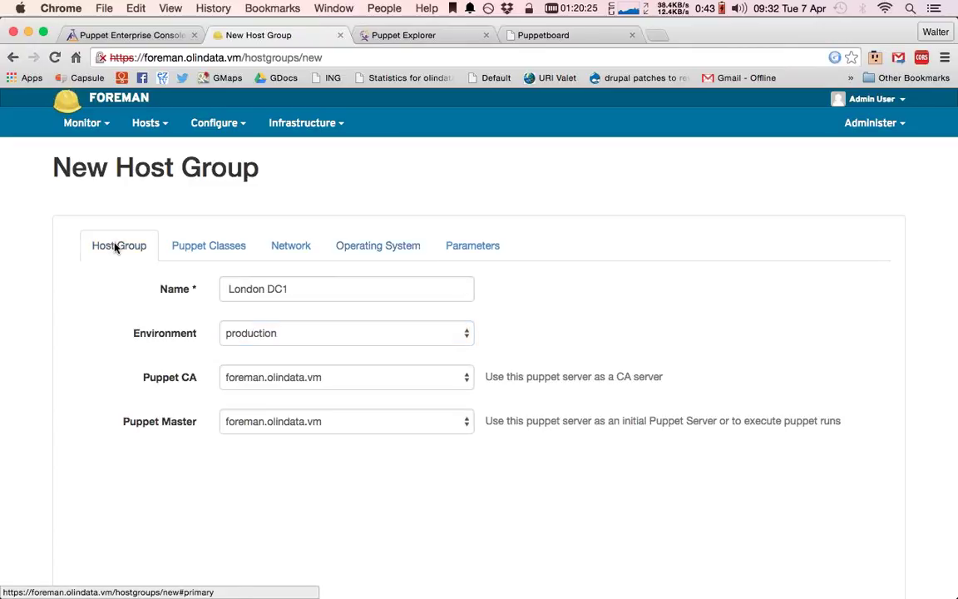
left_click(480, 257)
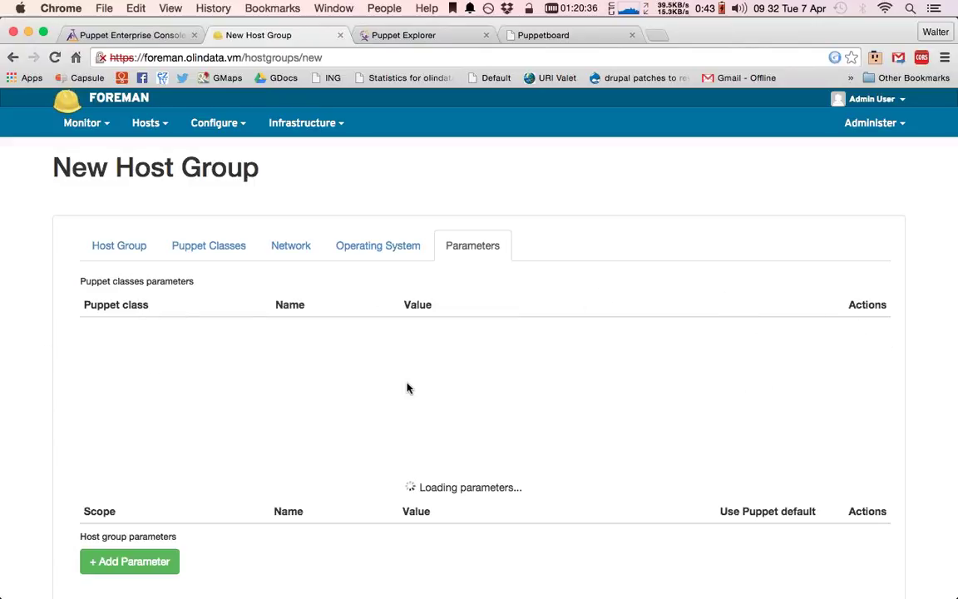
scroll(406, 388, "down", 3)
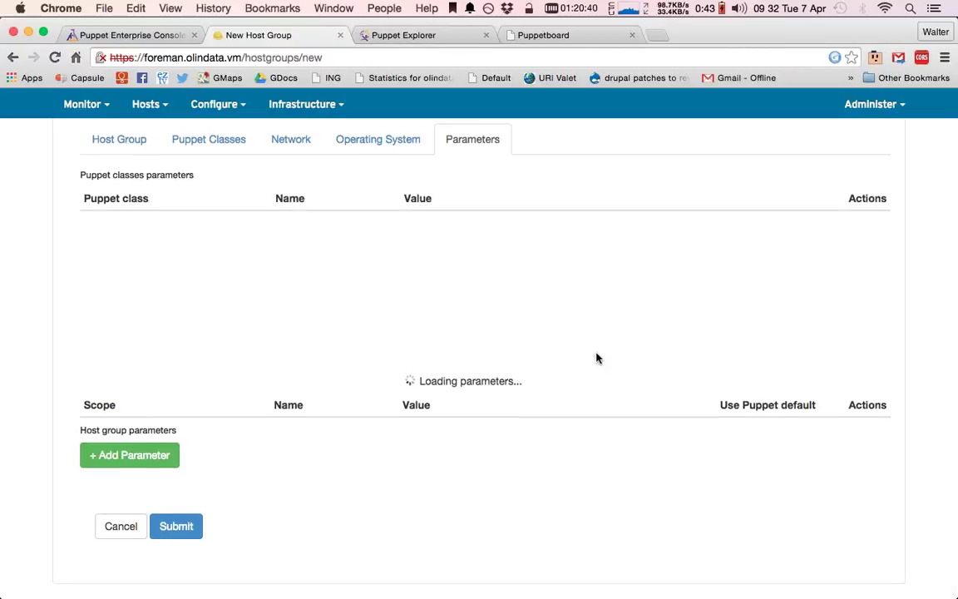
scroll(596, 359, "up", 3)
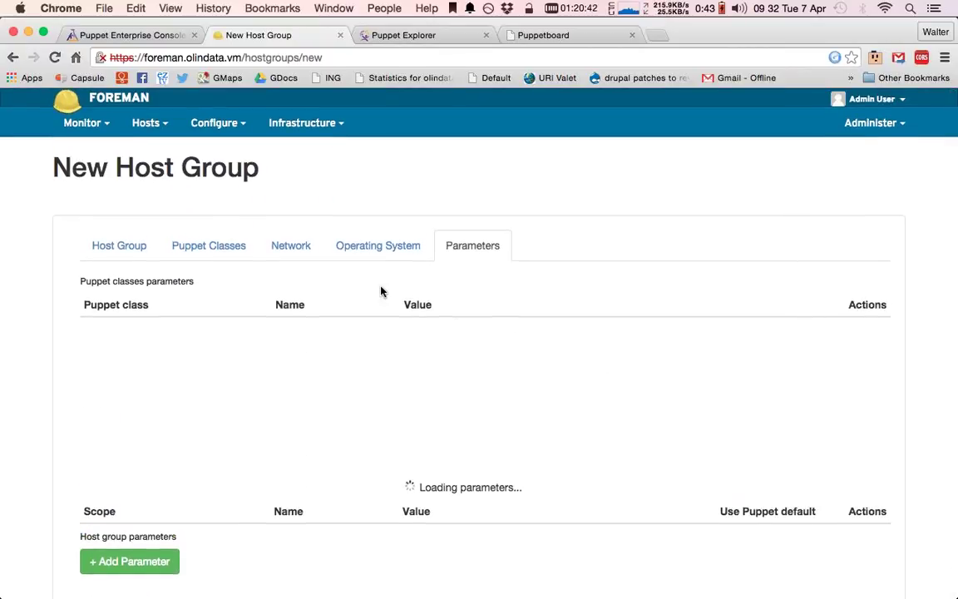
left_click(137, 247)
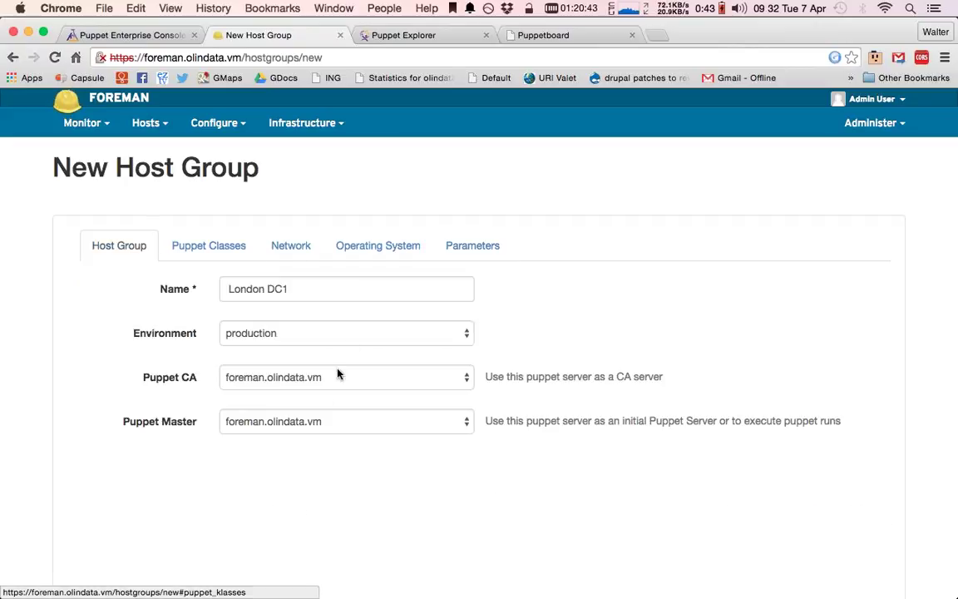
- Leave the host group form and look through Foreman's Puppet environments and Puppet classes pages
left_click(242, 125)
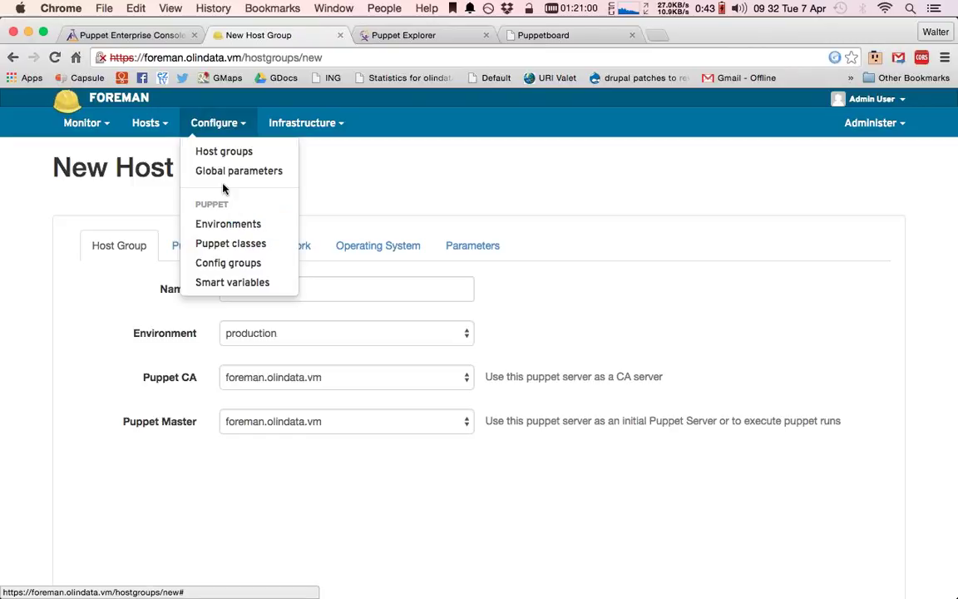
left_click(250, 233)
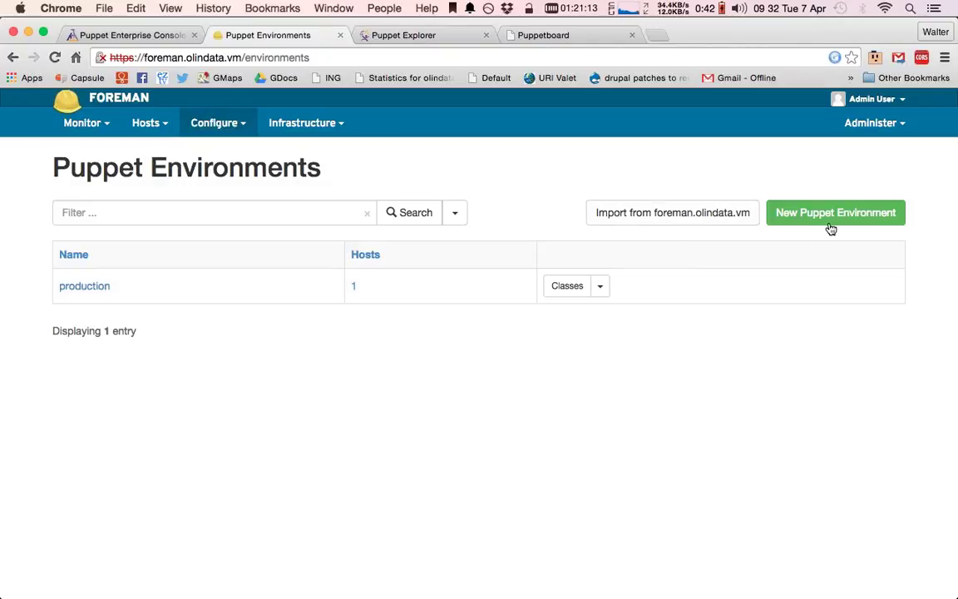
mouse_move(237, 124)
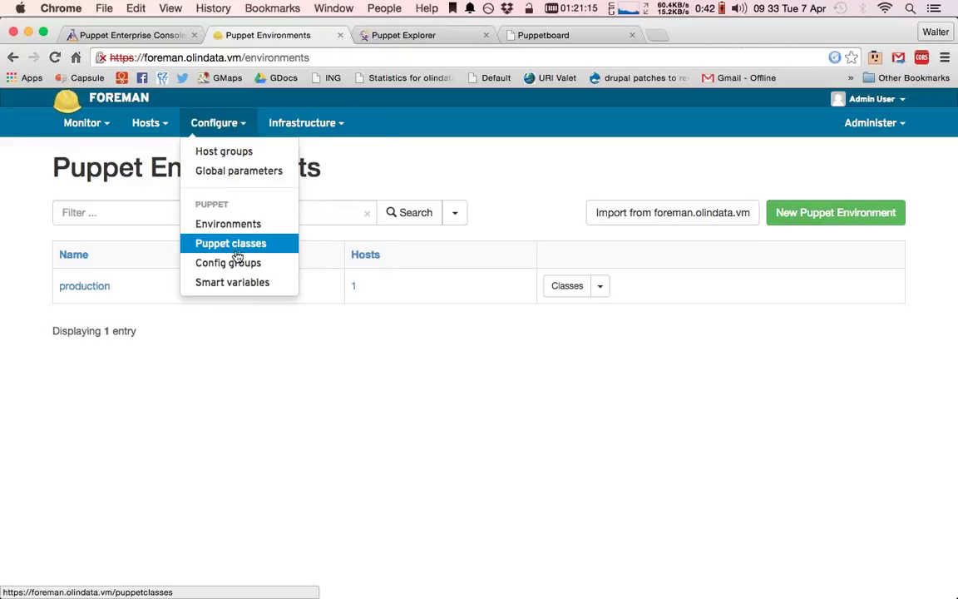
left_click(266, 248)
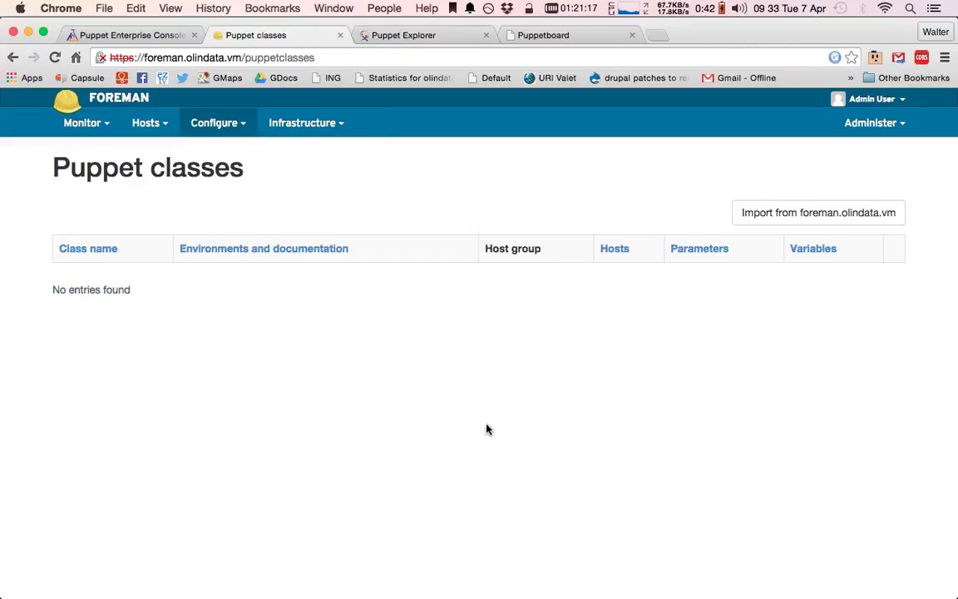
- Start importing Puppet classes from foreman.olindata.vm and switch to iTerm to check the foreman VM's load
left_click(825, 213)
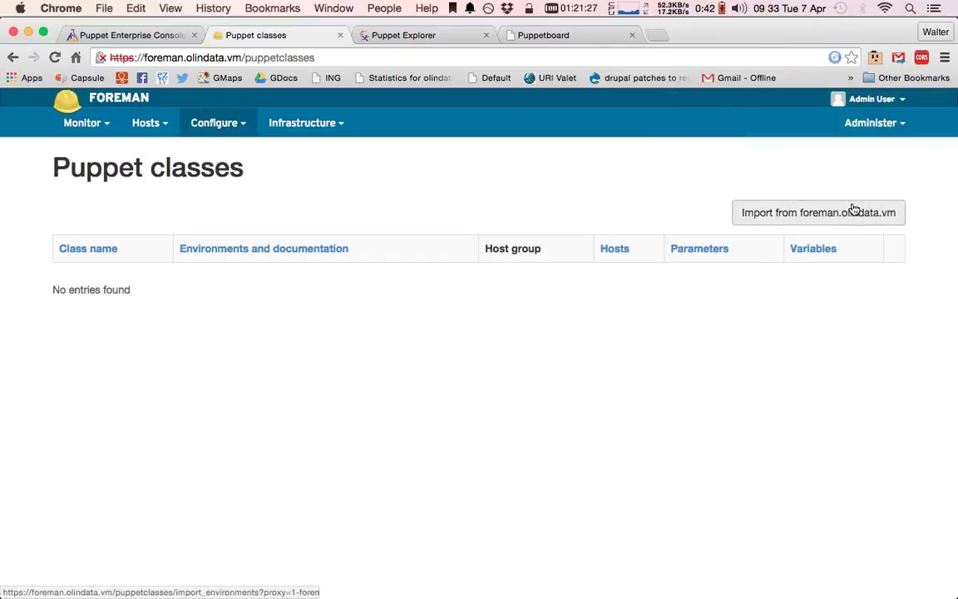
key("super+Tab")
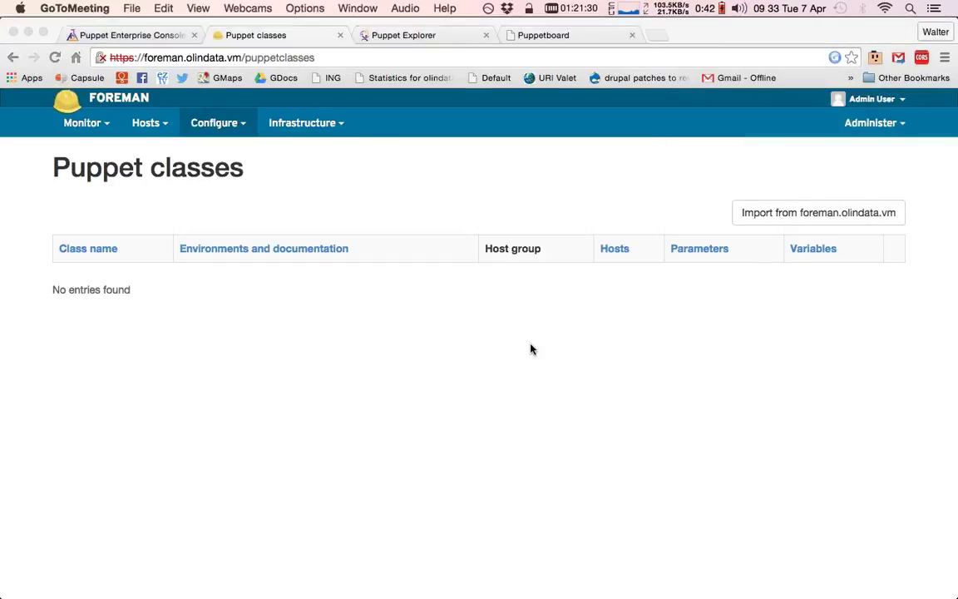
key("super+Tab")
key("super+Tab")
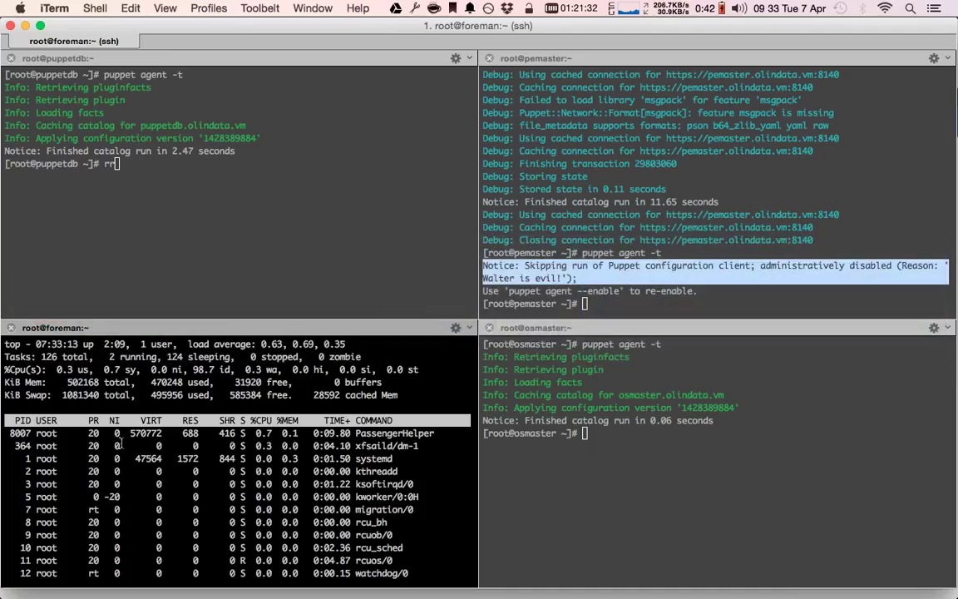
- Quit the process monitor on the foreman VM and install the puppetlabs-apache module with puppet module install
type("qpuppet")
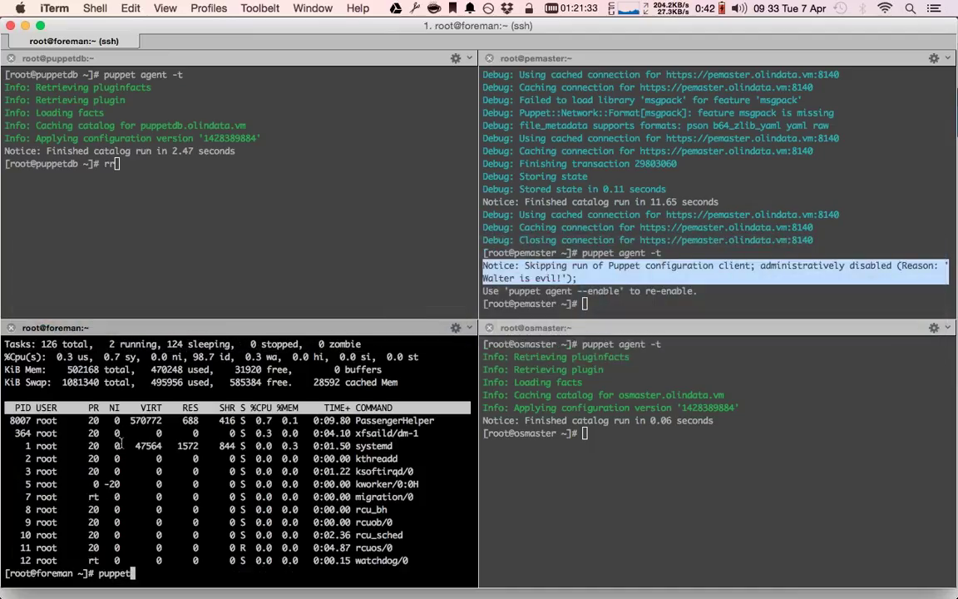
type(" module install ")
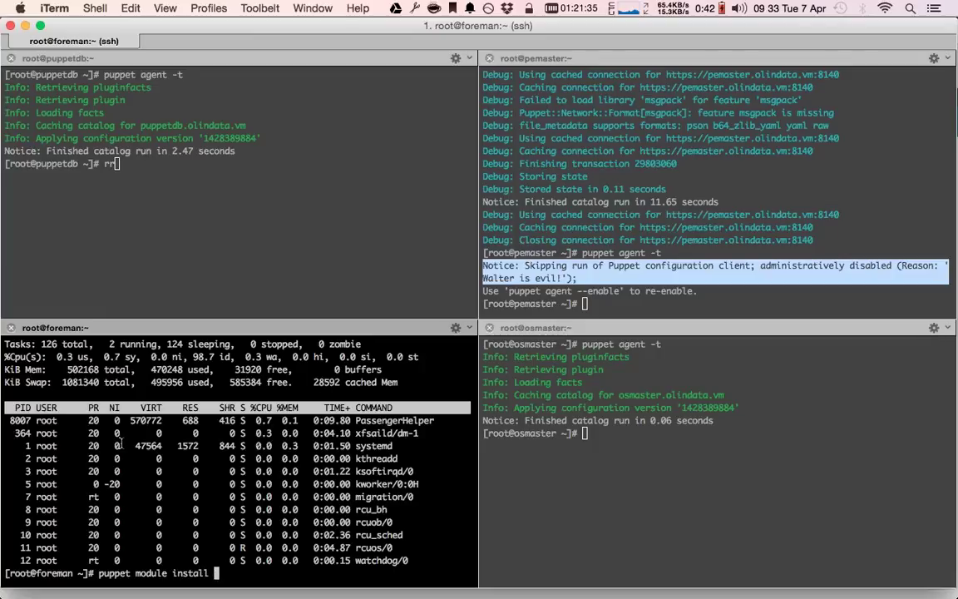
type("puppetlabs-apa")
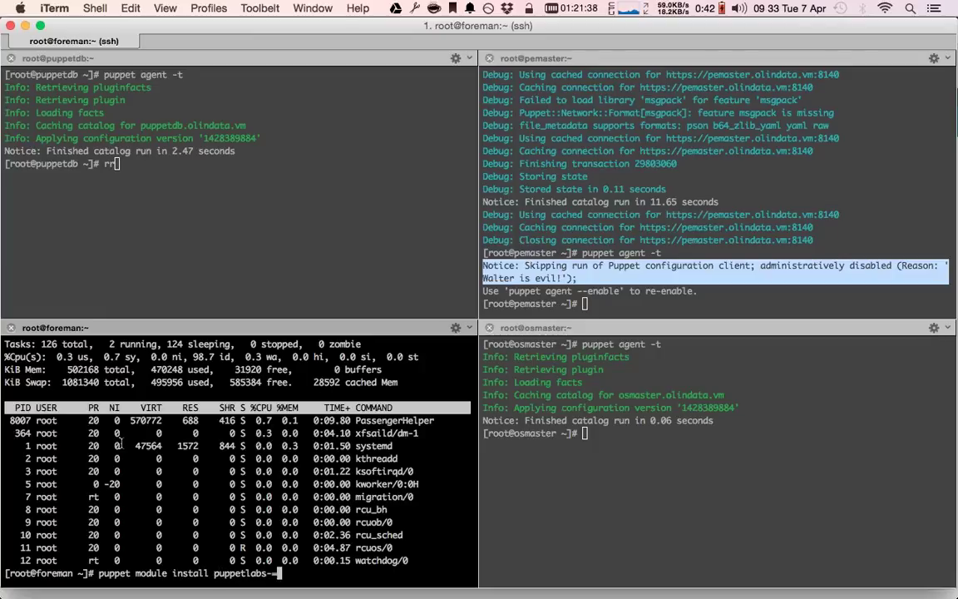
type("che")
key("Return")
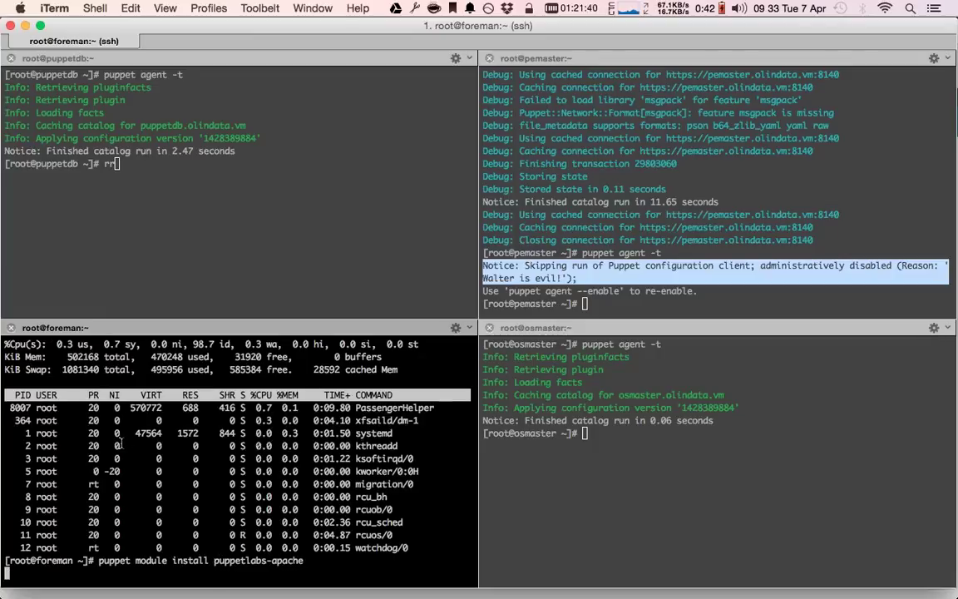
- Switch to Chrome and open Foreman's smart proxies page to review the registered proxy's URL and features
left_click(572, 563)
key("super+Tab")
key("super+Tab")
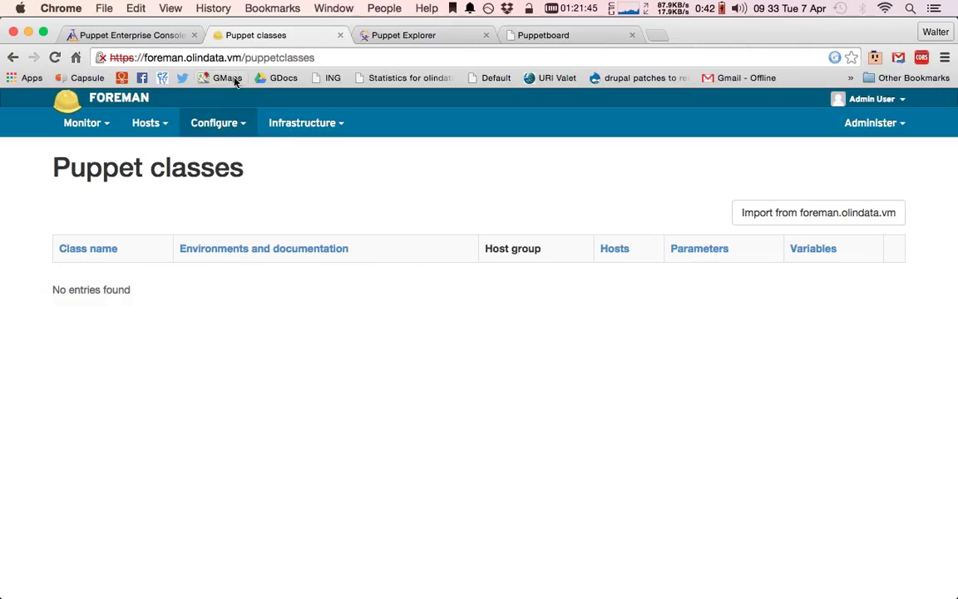
left_click(217, 123)
left_click(292, 125)
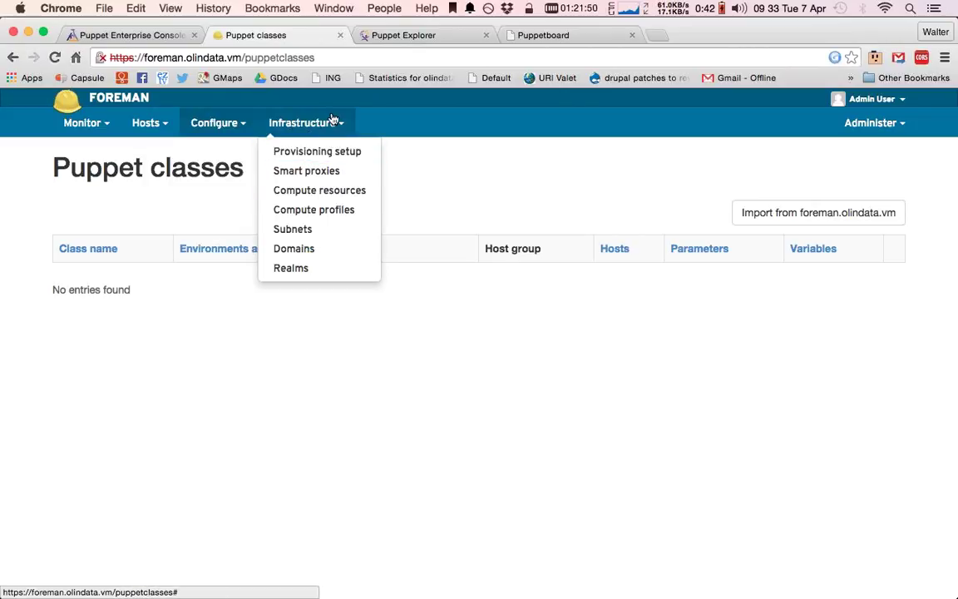
left_click(318, 173)
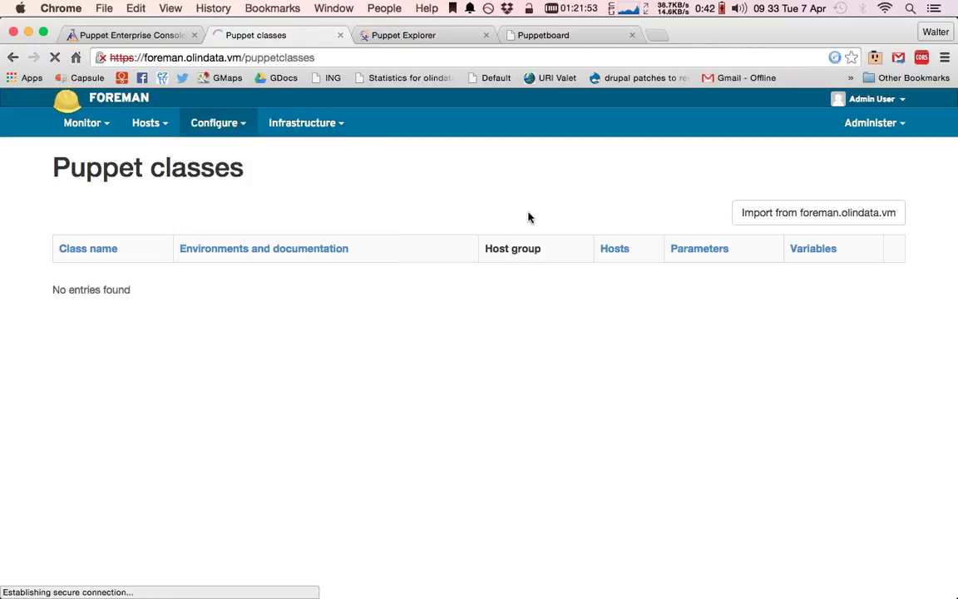
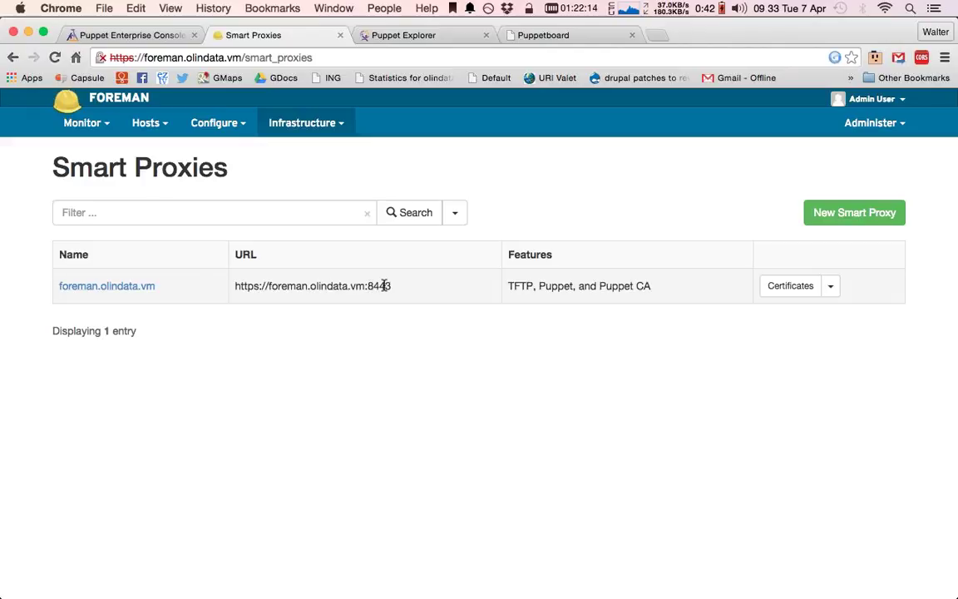
- Inspect the blank new smart proxy form and the foreman.olindata.vm proxy's edit form, leaving both without saving
left_click(856, 217)
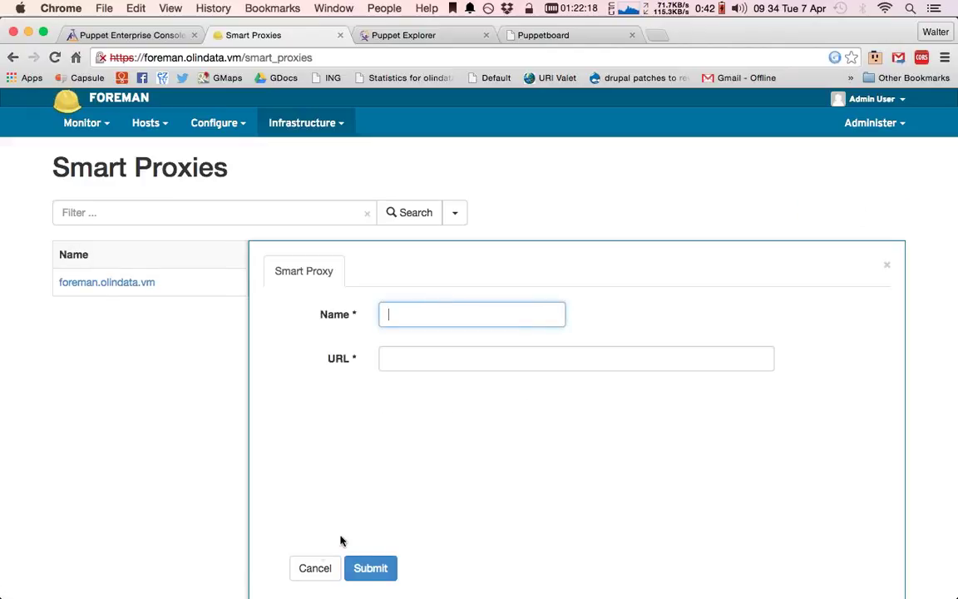
left_click(311, 573)
left_click(120, 292)
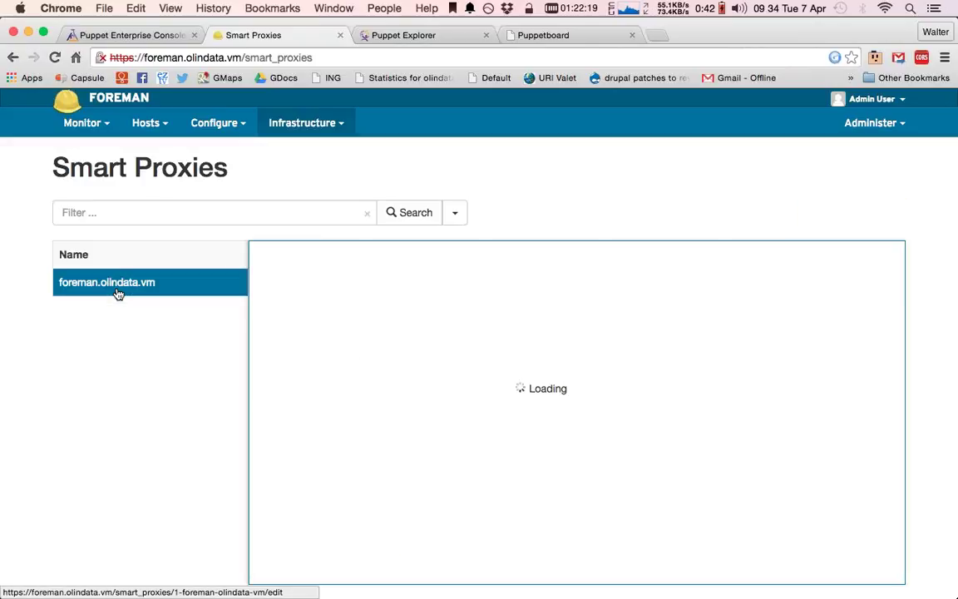
left_click(316, 568)
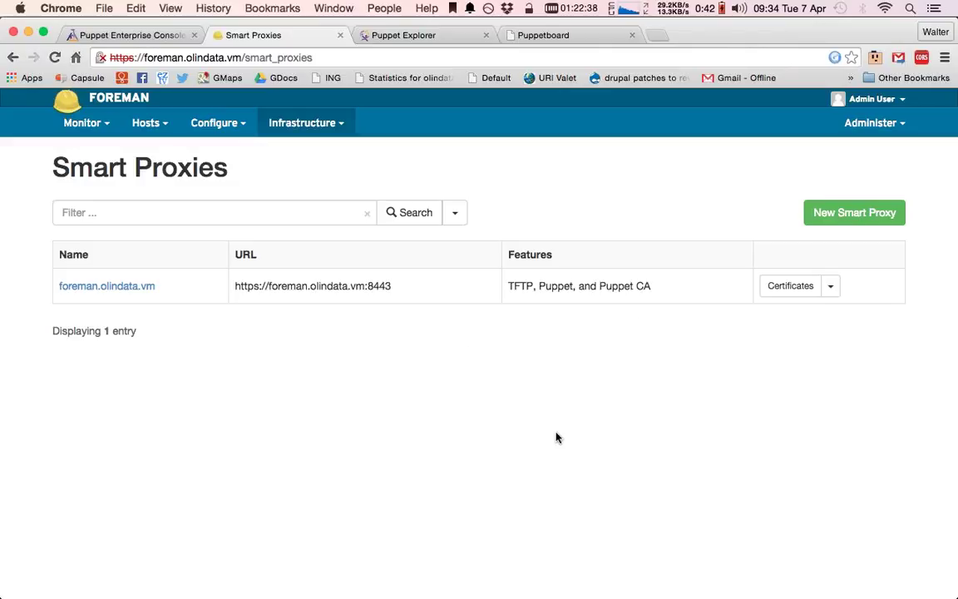
- View Foreman's compute resources page
left_click(333, 124)
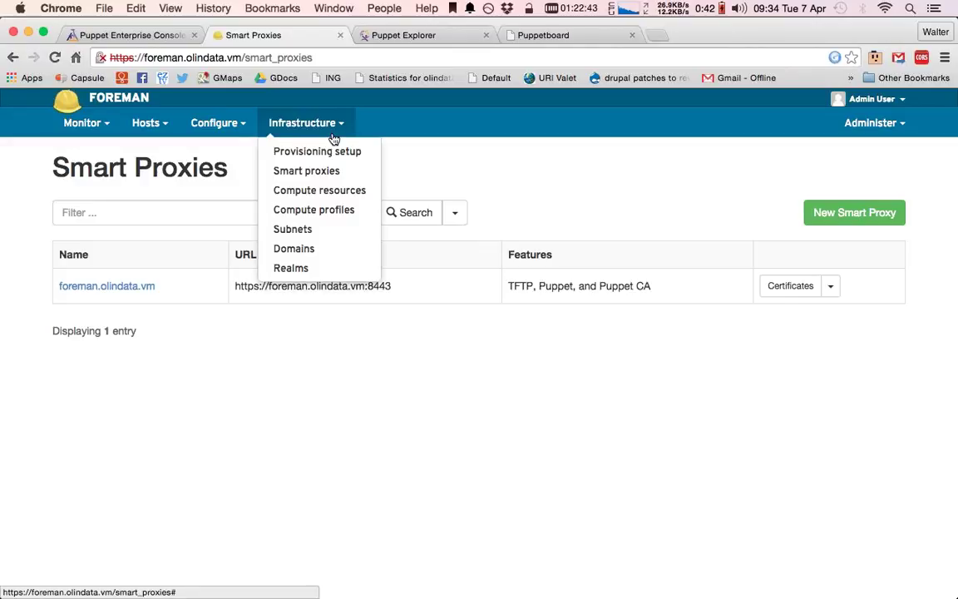
left_click(331, 192)
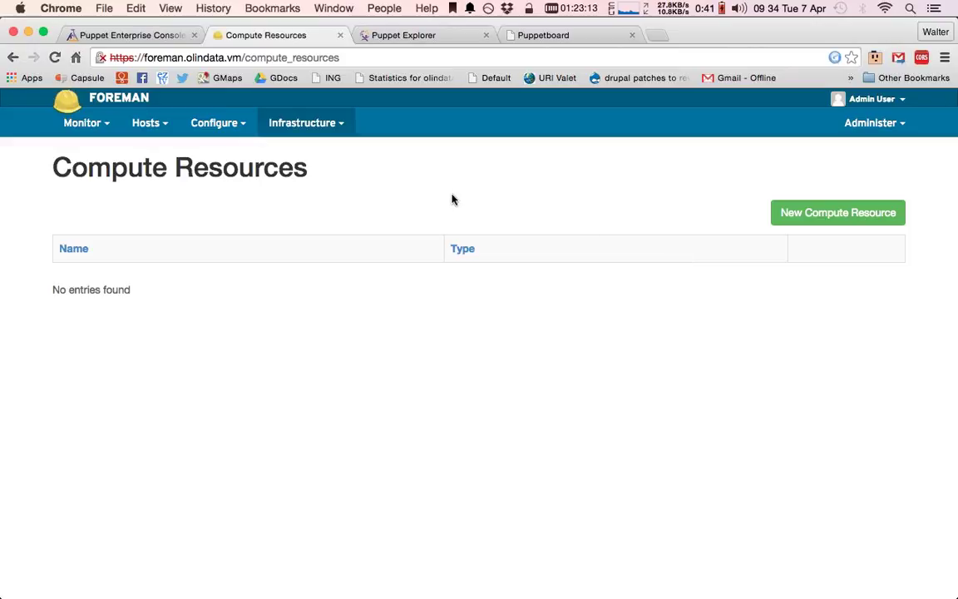
left_click(339, 125)
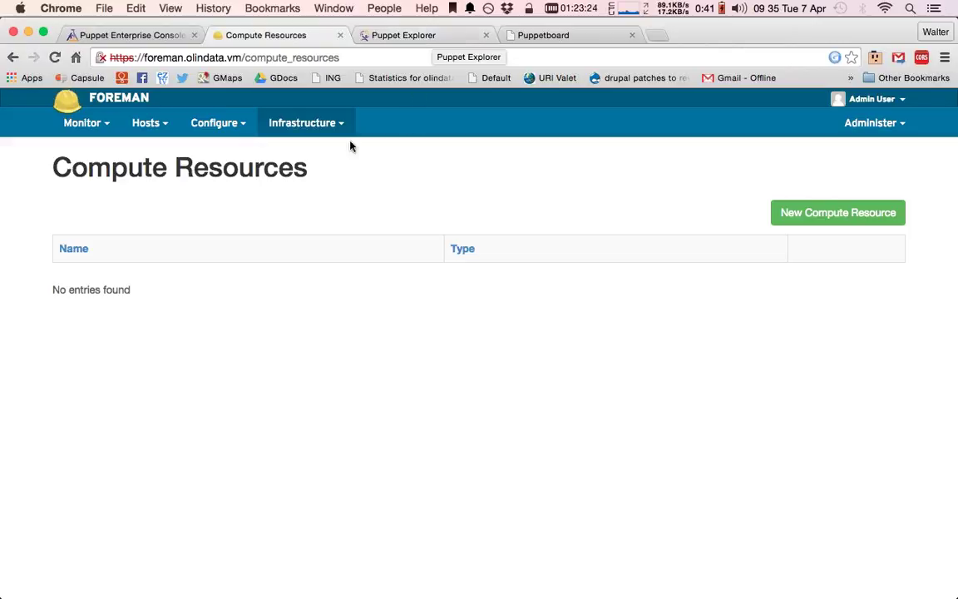
- Switch to iTerm to check the apache module installation on the foreman VM, and return to Chrome
key("super+Tab")
key("super+Tab")
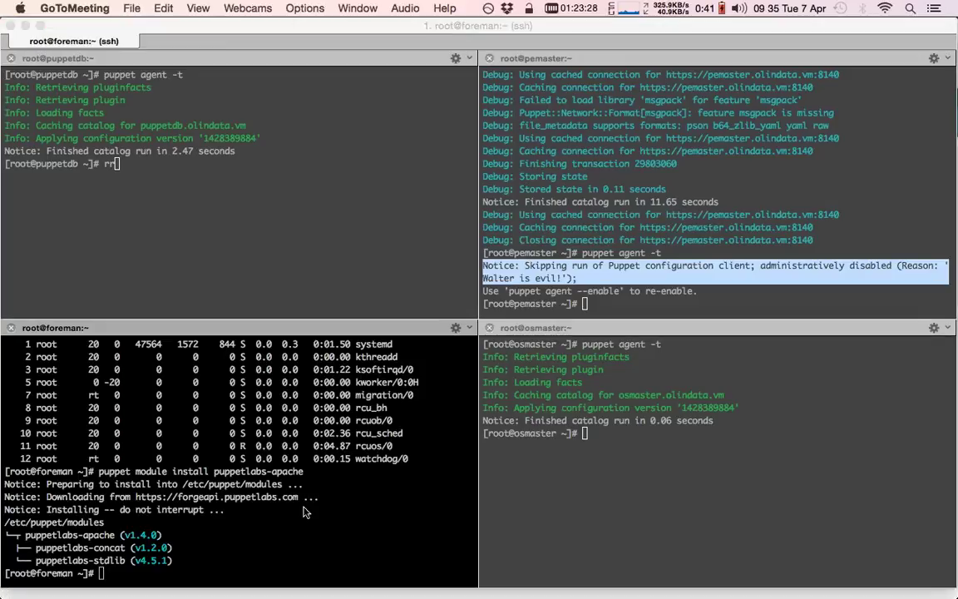
key("super+Tab")
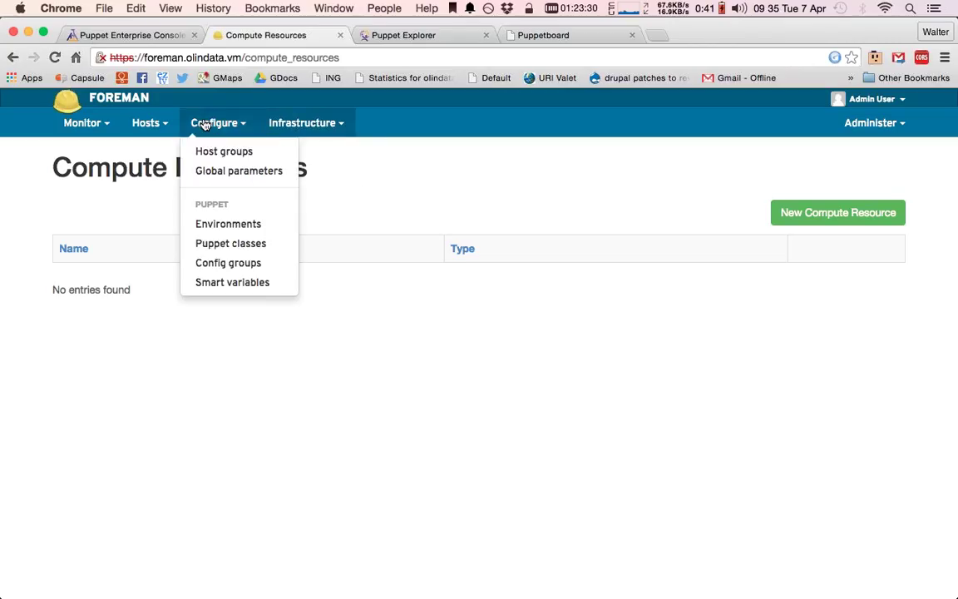
- Import the Puppet classes from foreman.olindata.vm for the production environment only and look through the imported class list
mouse_move(174, 124)
mouse_move(220, 126)
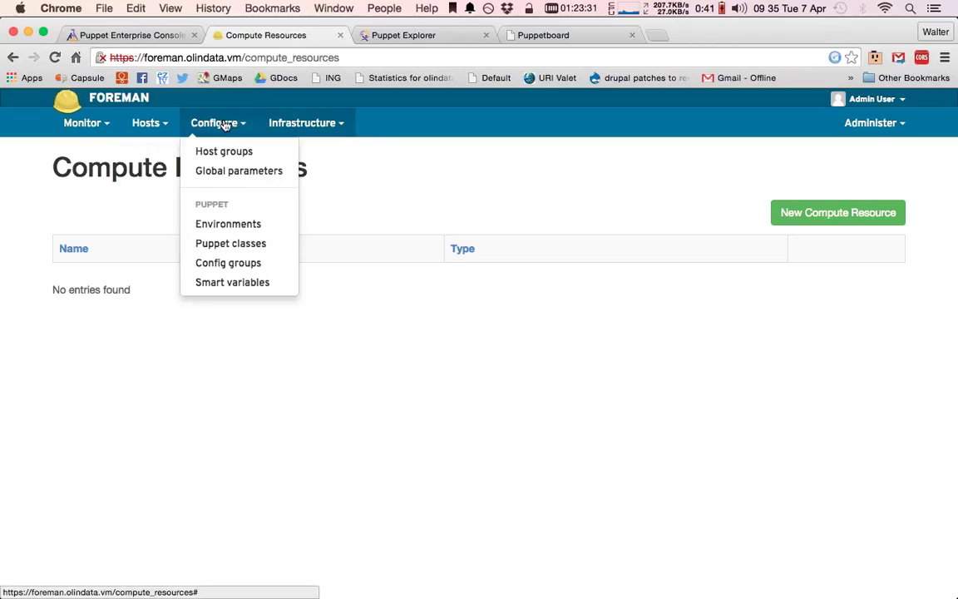
left_click(208, 244)
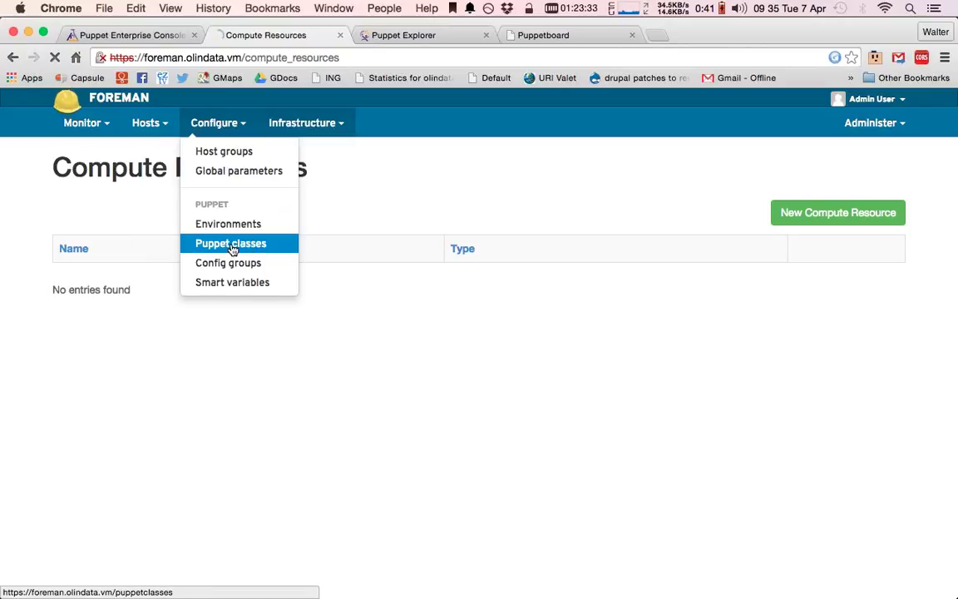
left_click(843, 222)
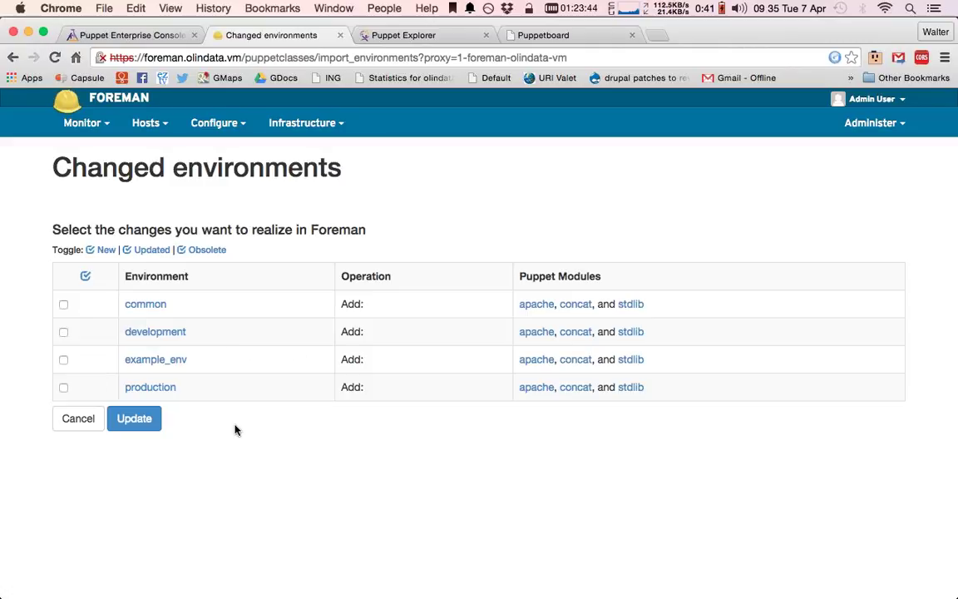
left_click(64, 388)
left_click(134, 422)
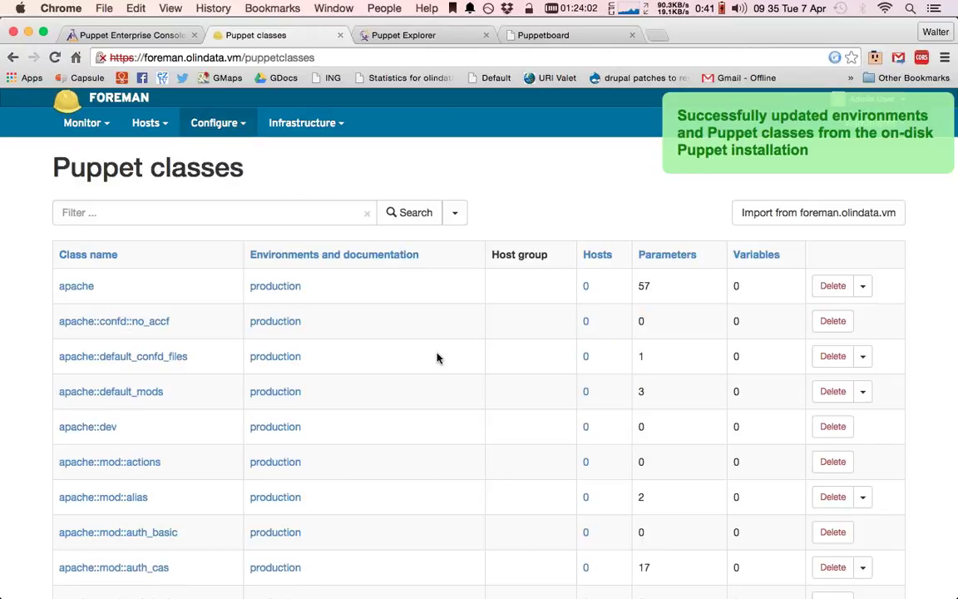
scroll(438, 357, "down", 10)
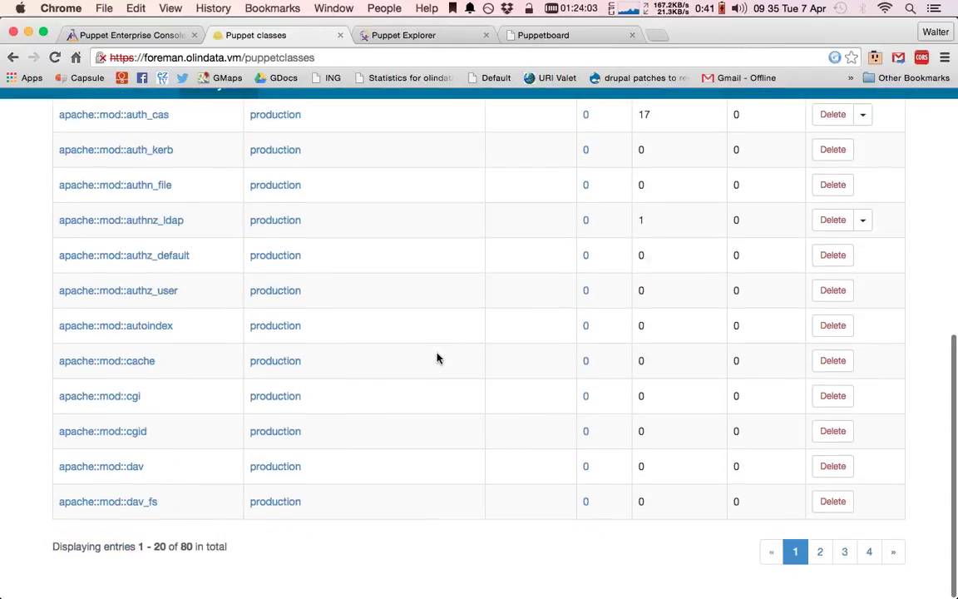
scroll(438, 356, "up", 10)
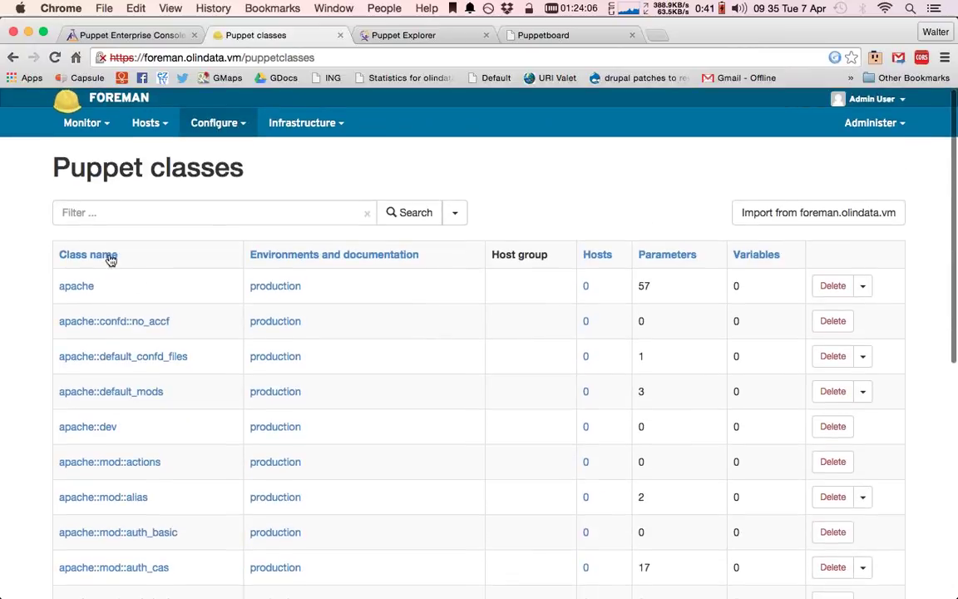
- Edit the host foreman.olindata.vm and add the apache class to its included Puppet classes
mouse_move(143, 123)
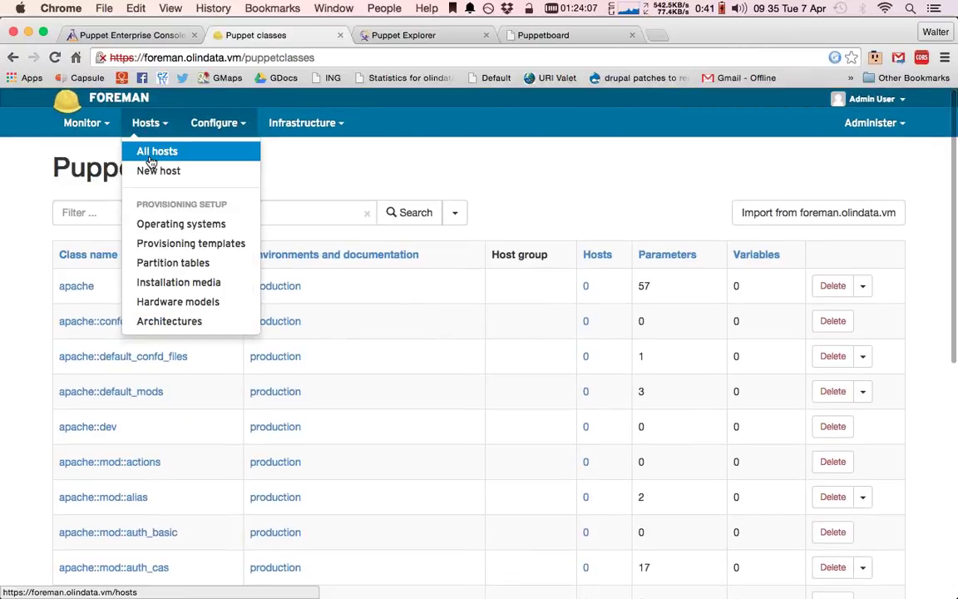
left_click(151, 157)
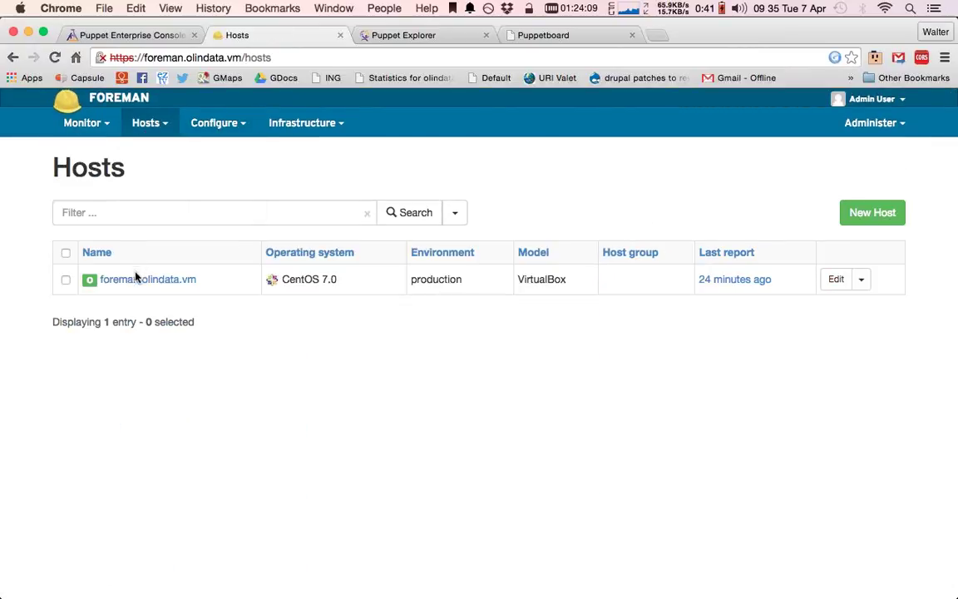
left_click(136, 281)
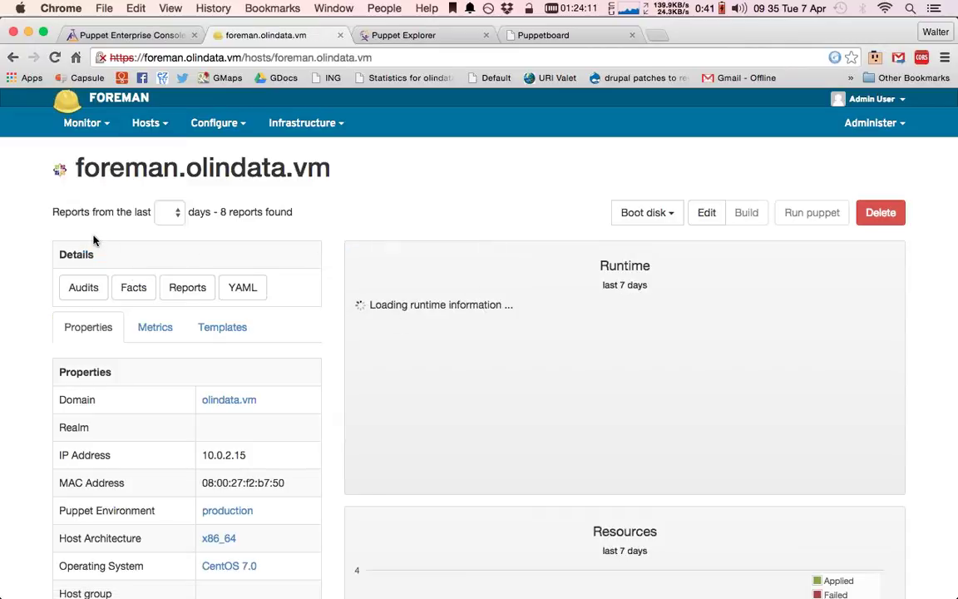
left_click(708, 215)
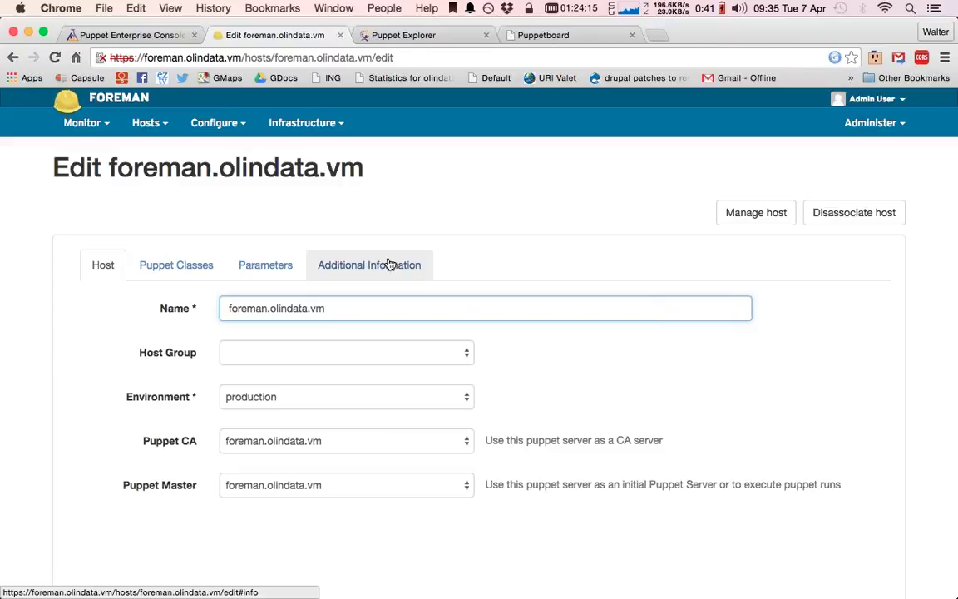
left_click(152, 262)
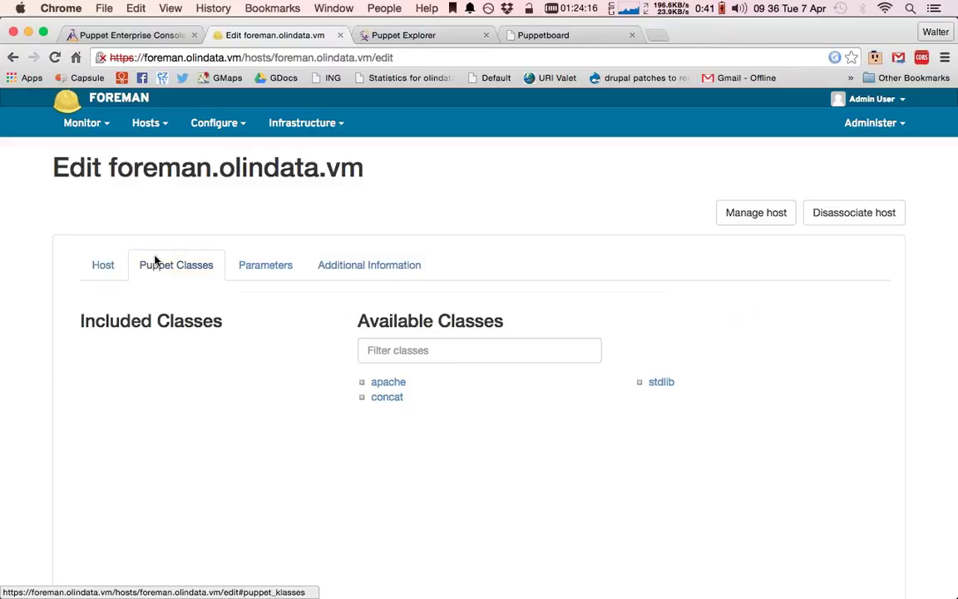
left_click(388, 383)
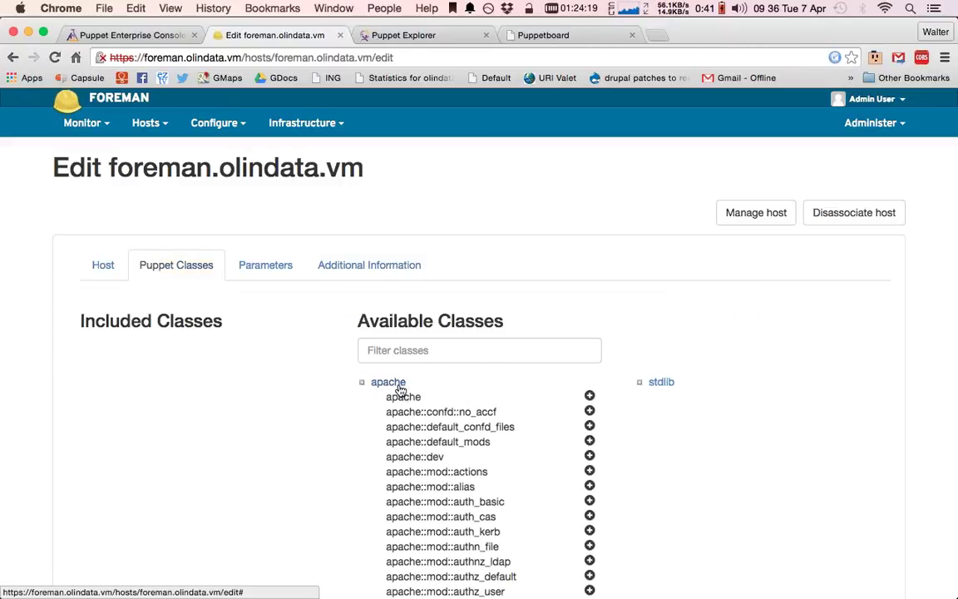
left_click(389, 397)
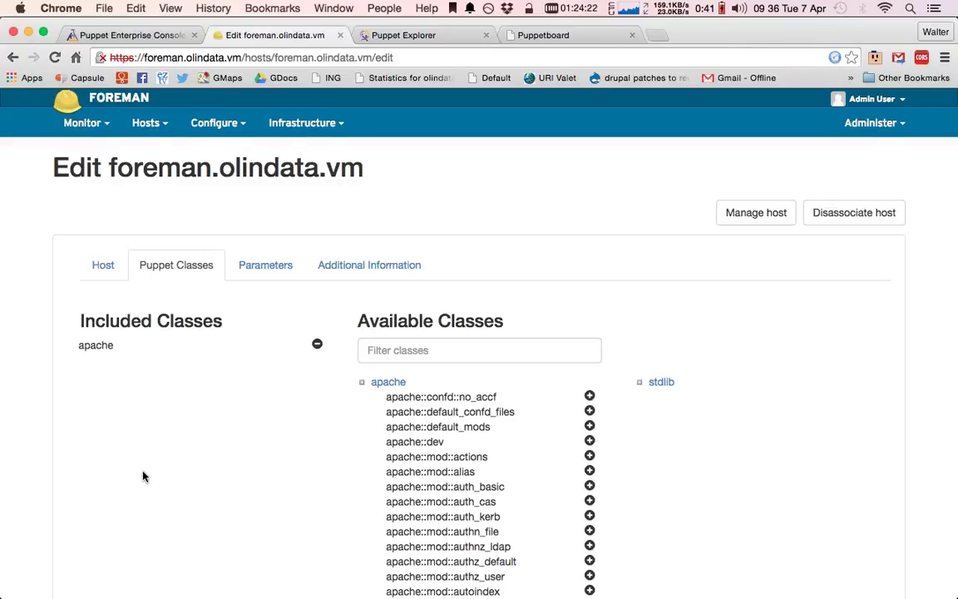
scroll(143, 474, "down", 5)
scroll(143, 475, "up", 5)
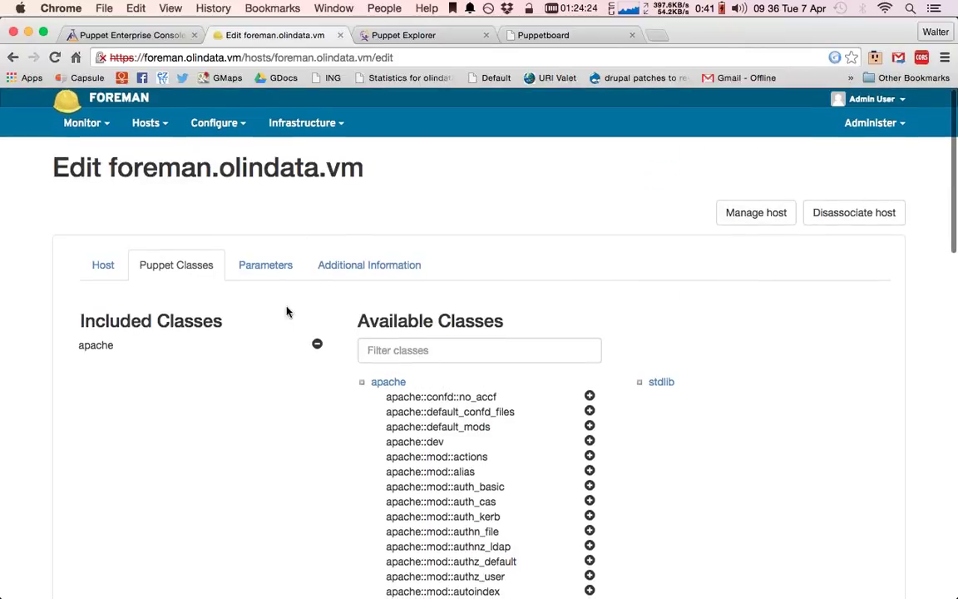
- Leave the host edit form unsaved, view the host group configuration page, and switch to the Puppet Explorer dashboard
left_click(147, 124)
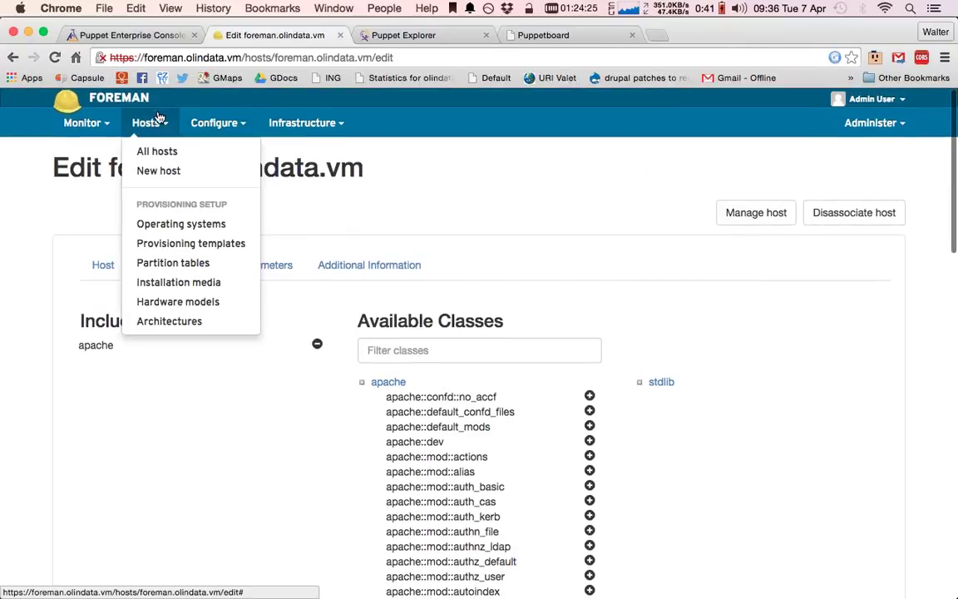
left_click(214, 122)
left_click(237, 153)
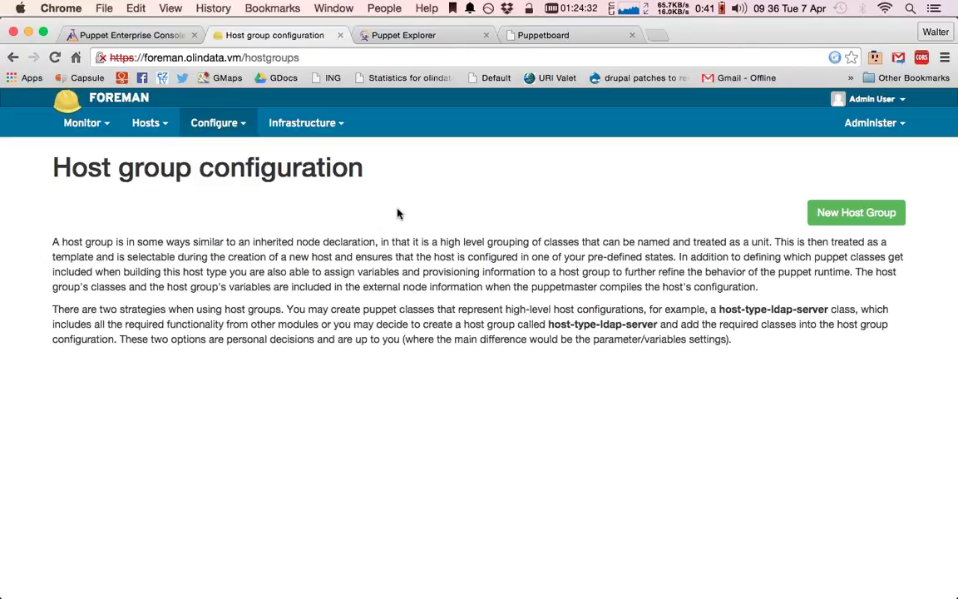
left_click(226, 124)
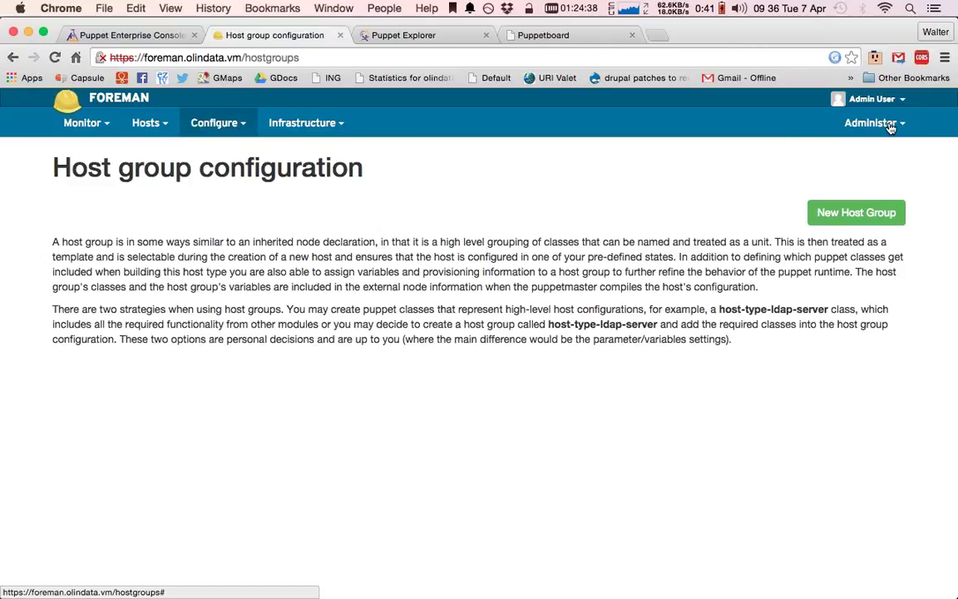
mouse_move(890, 127)
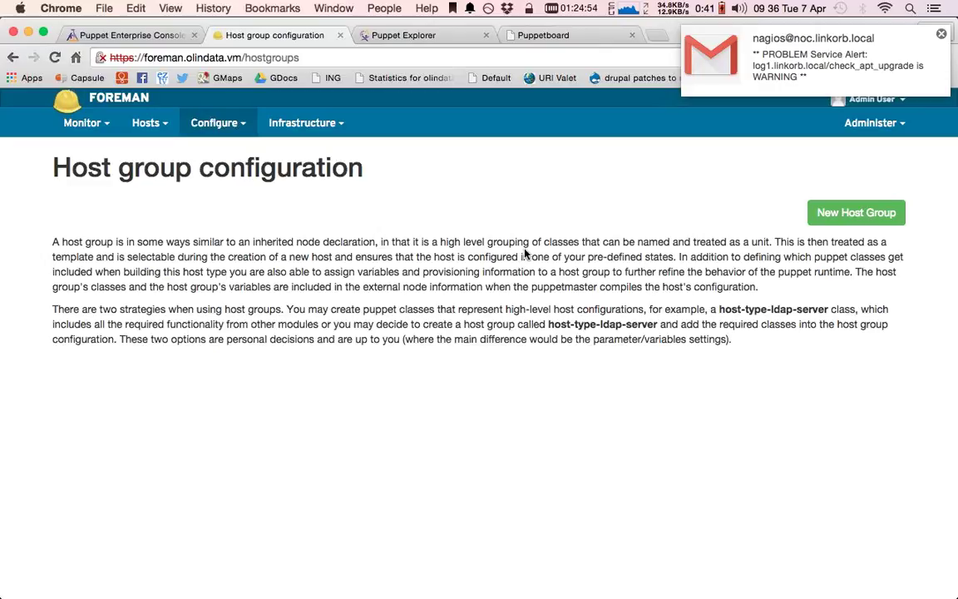
left_click(416, 37)
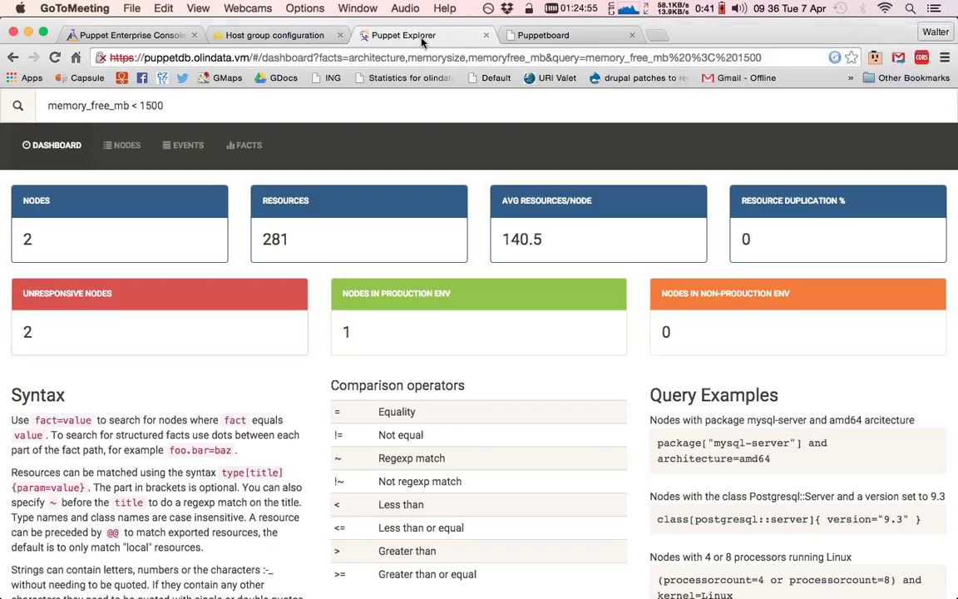
- Compare the Puppetboard overview with the Puppet Explorer dashboard and view Puppetboard's list of nodes
left_click(545, 35)
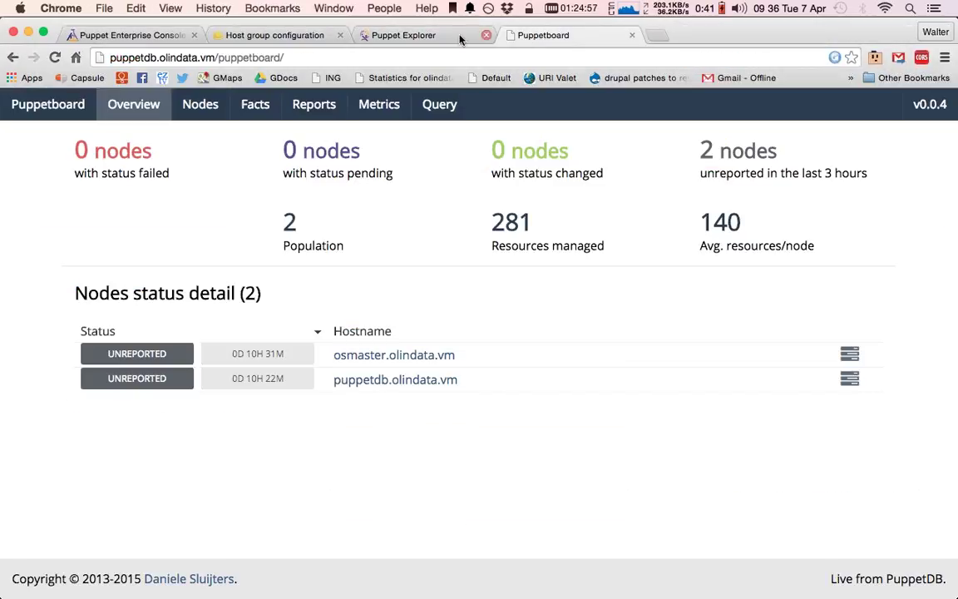
left_click(405, 36)
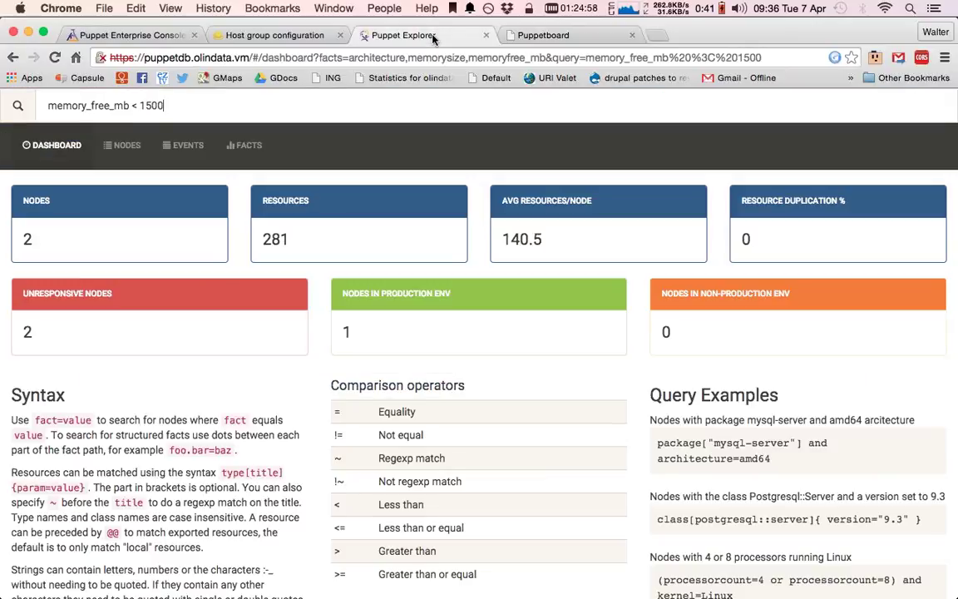
left_click(547, 36)
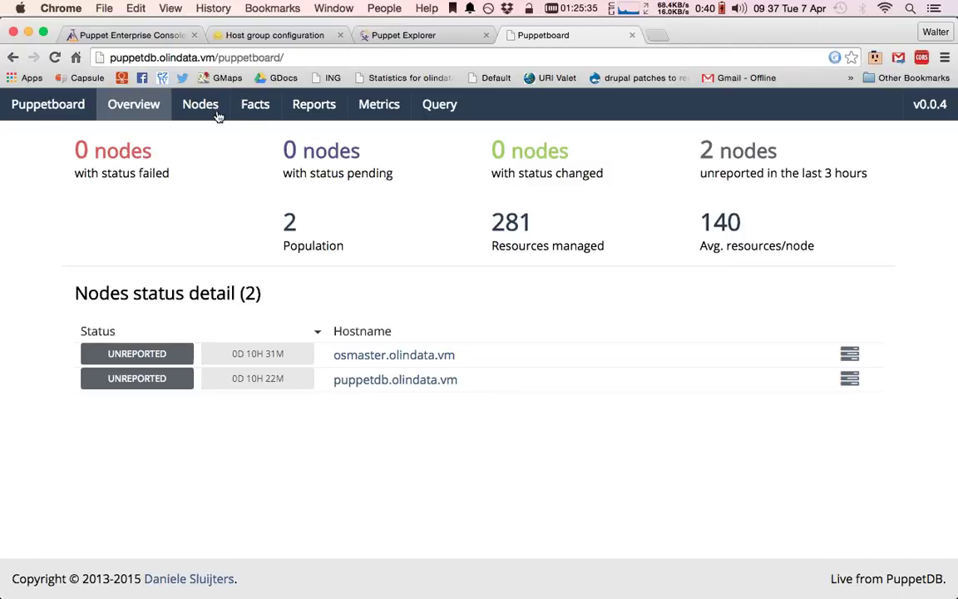
left_click(191, 107)
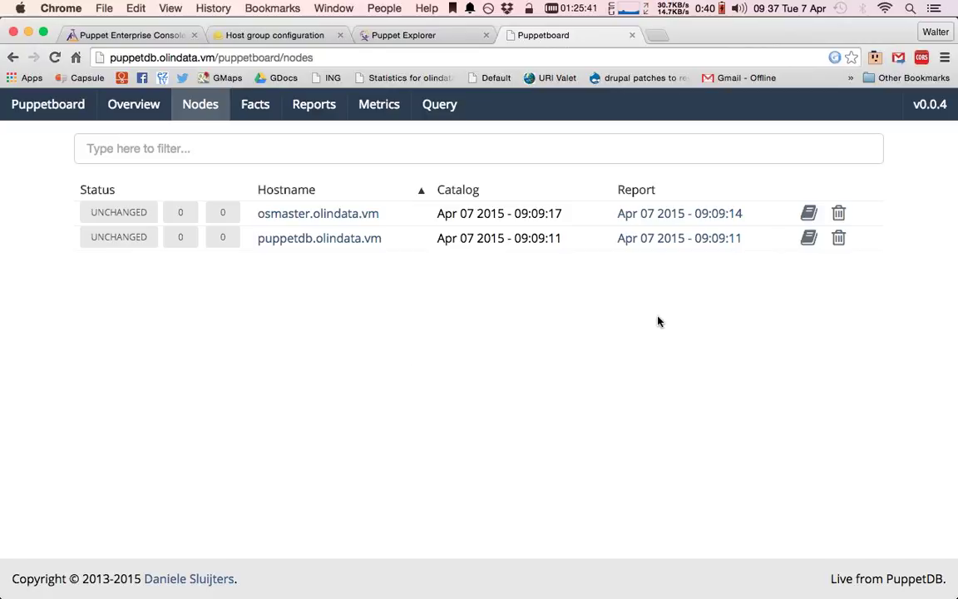
- Switch to iTerm and open /etc/puppet/manifests/site.pp in vim on osmaster, at the default node definition
key("super+Tab")
key("super+Tab")
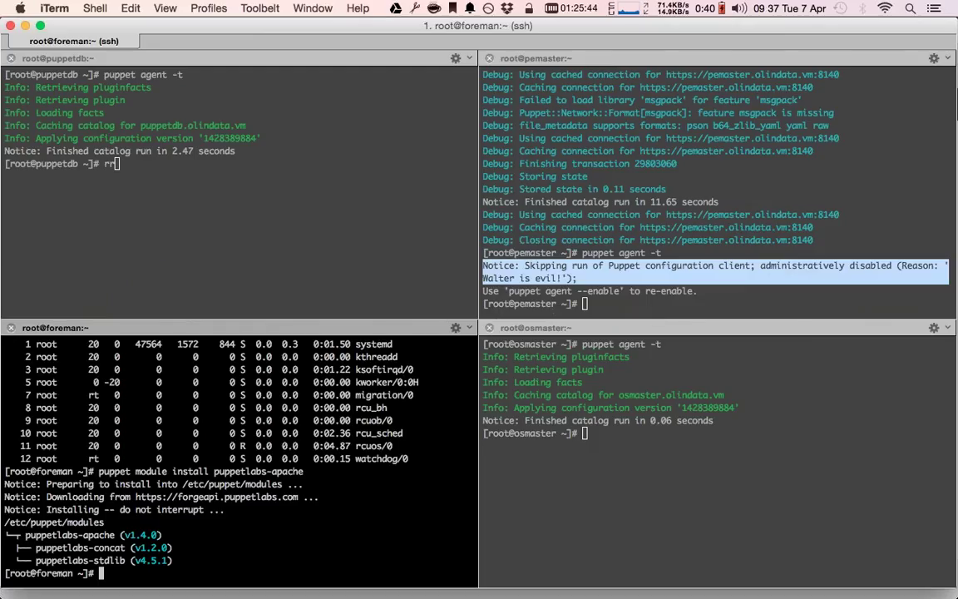
left_click(682, 433)
type("vim /etc/puppet/manifests/site.pp")
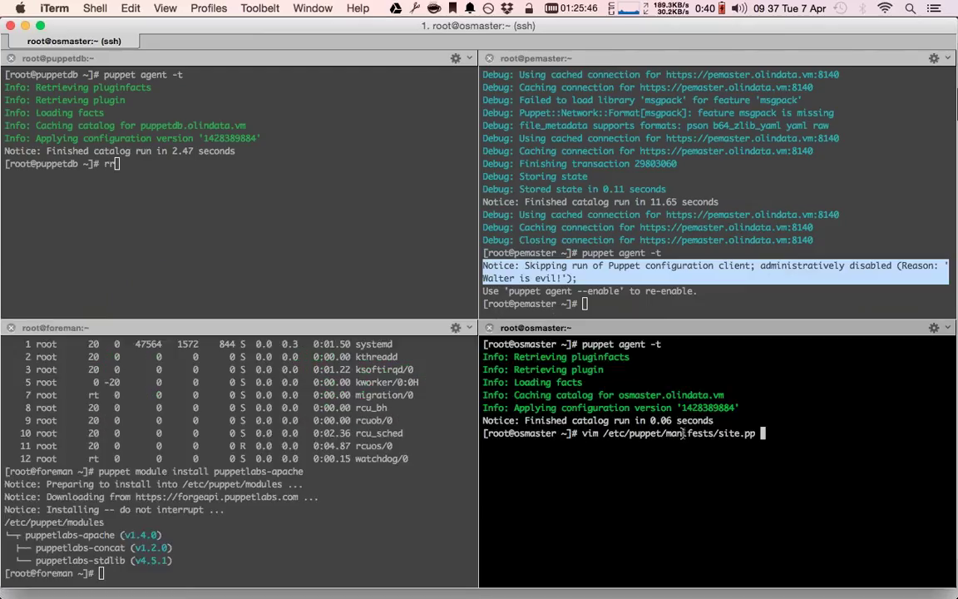
key("Return")
key("k")
key("dollar")
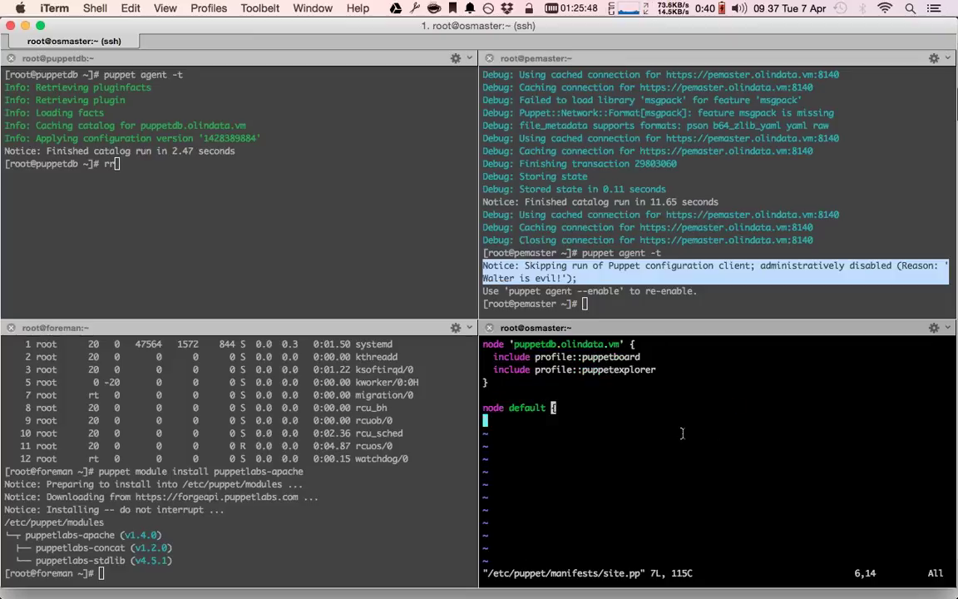
key("i")
key("Return")
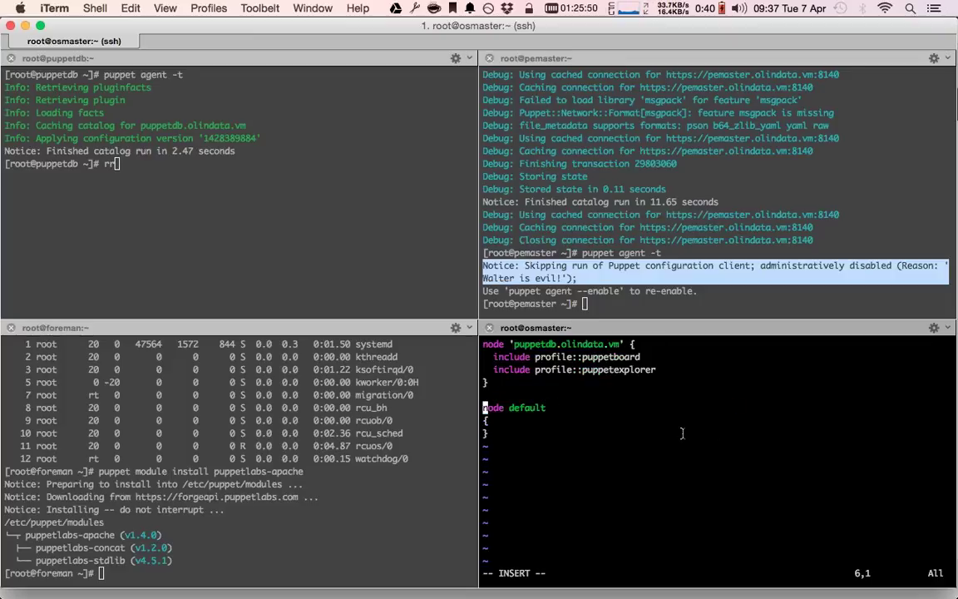
key("Down")
key("Return")
key("Up")
key("Escape")
key("d")
key("d")
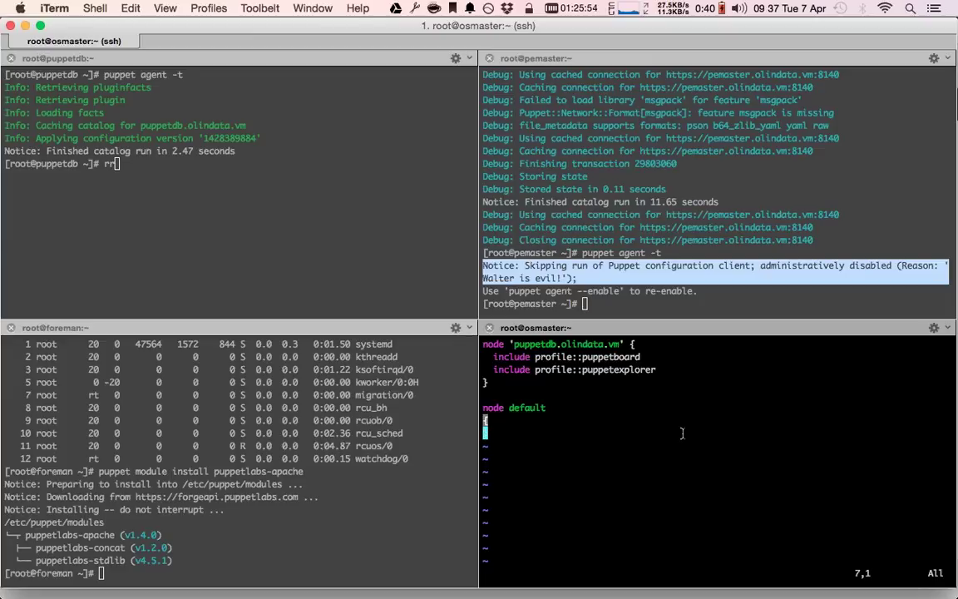
key("k")
key("shift+j")
- Add a file resource for '/tmp/bla' with ensure => present inside the default node block
type("o  ")
type("f")
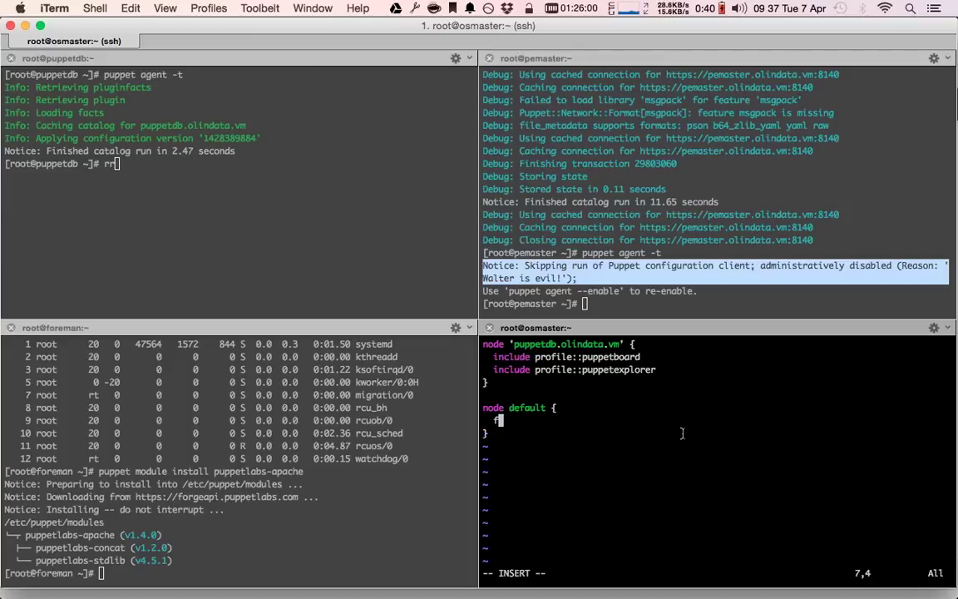
type("ile { '/tmp/bla")
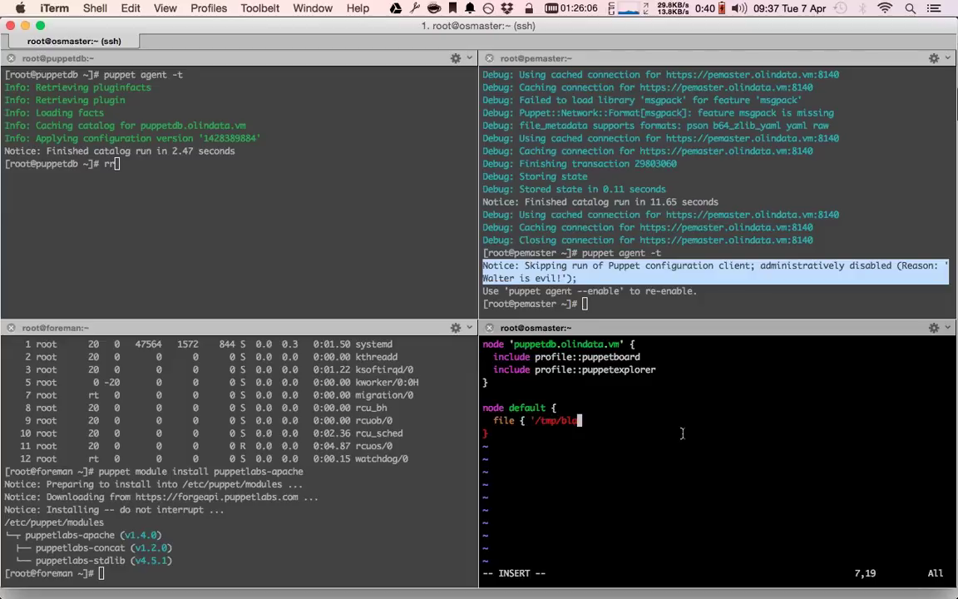
type("':")
key("Return")
type("en")
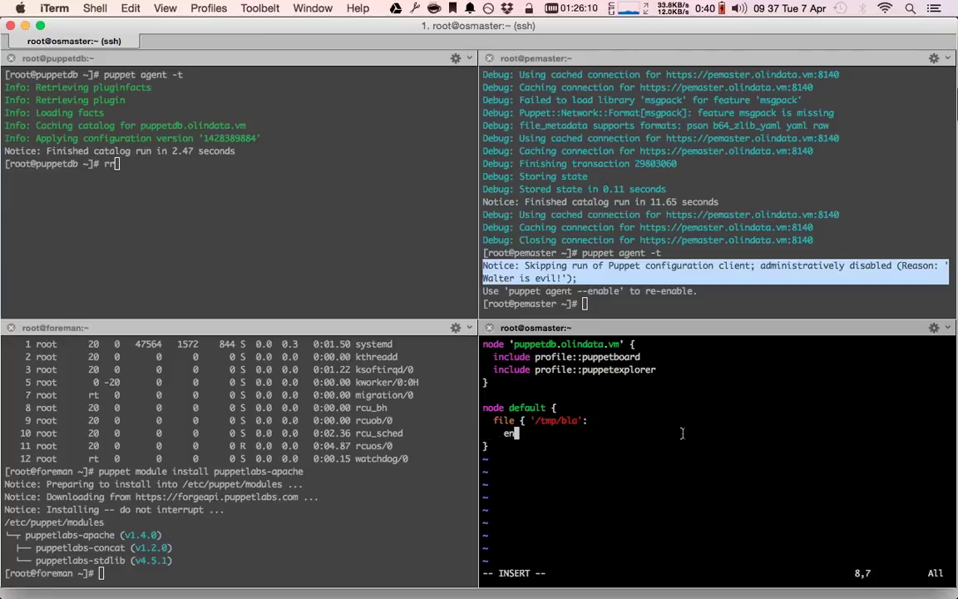
type("sure => present")
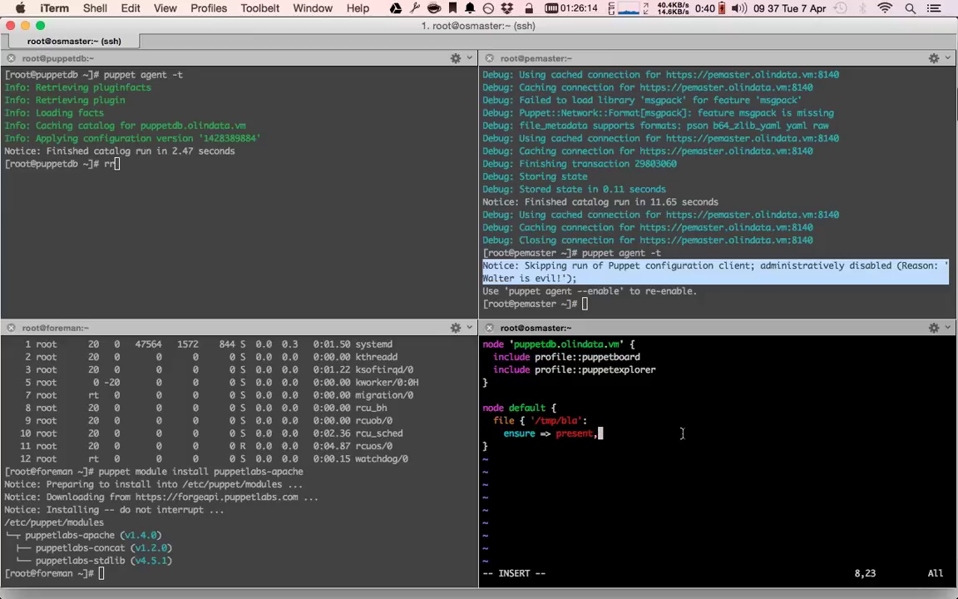
type(",")
key("Return")
type("}")
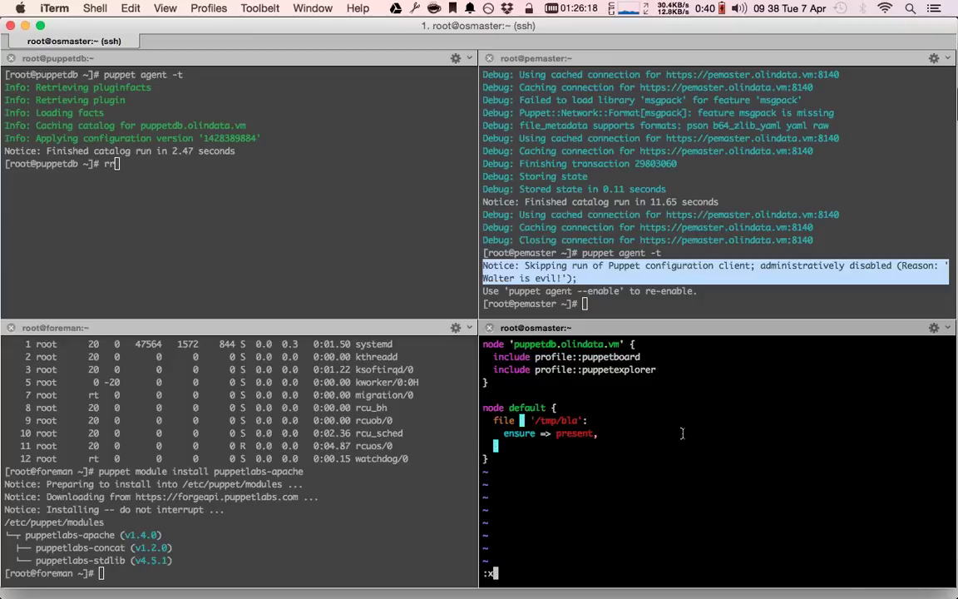
- Save site.pp, leave vim and run puppet agent -t on osmaster
key("Escape")
type(":wq")
key("Return")
key("Up")
key("Up")
key("Return")
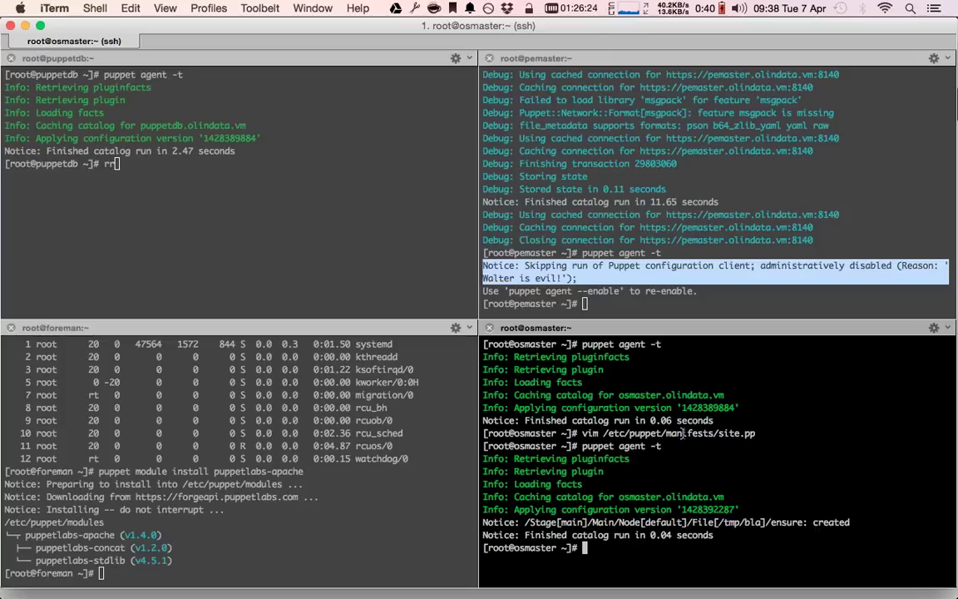
scroll(683, 433, "left", 3)
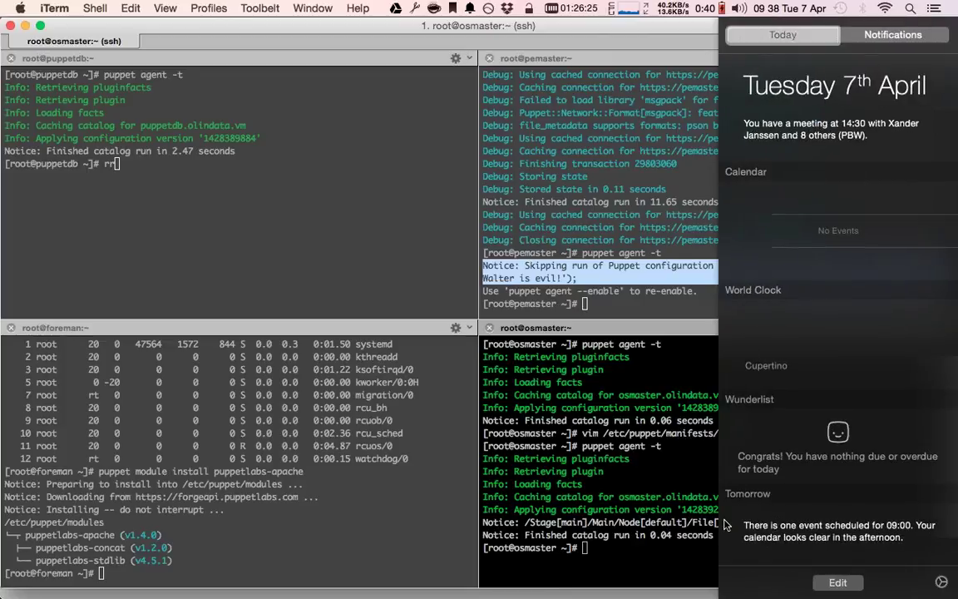
scroll(612, 544, "right", 3)
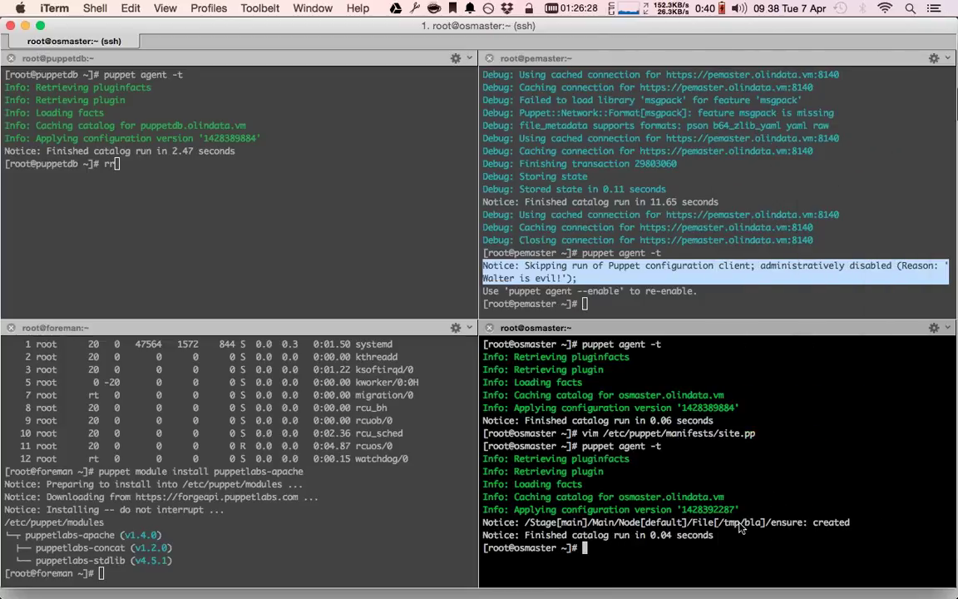
- Switch to Chrome, refresh Puppetboard's node list, and compare osmaster.olindata.vm's latest report with the agent output in iTerm
key("super+Tab")
key("super+r")
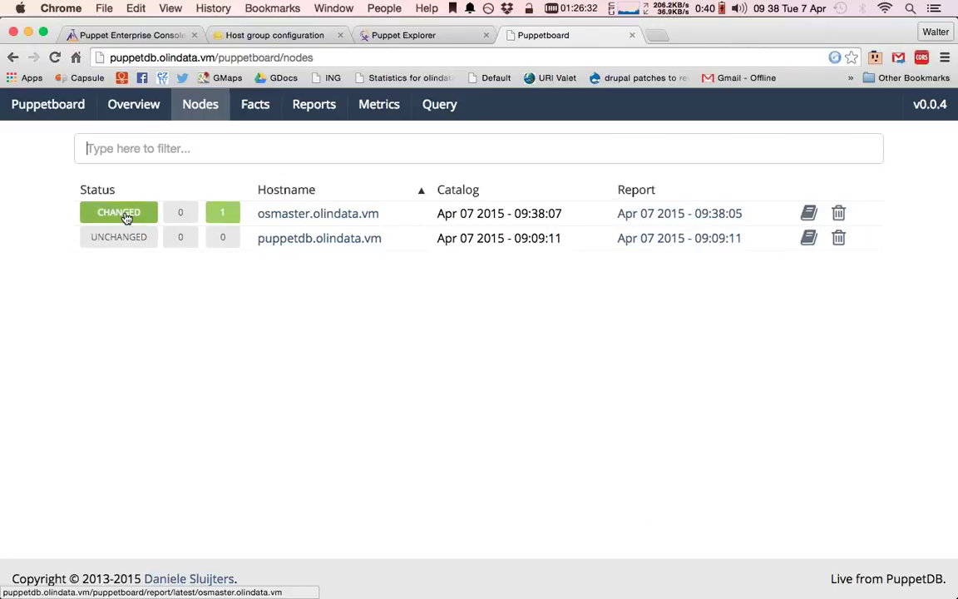
left_click(127, 215)
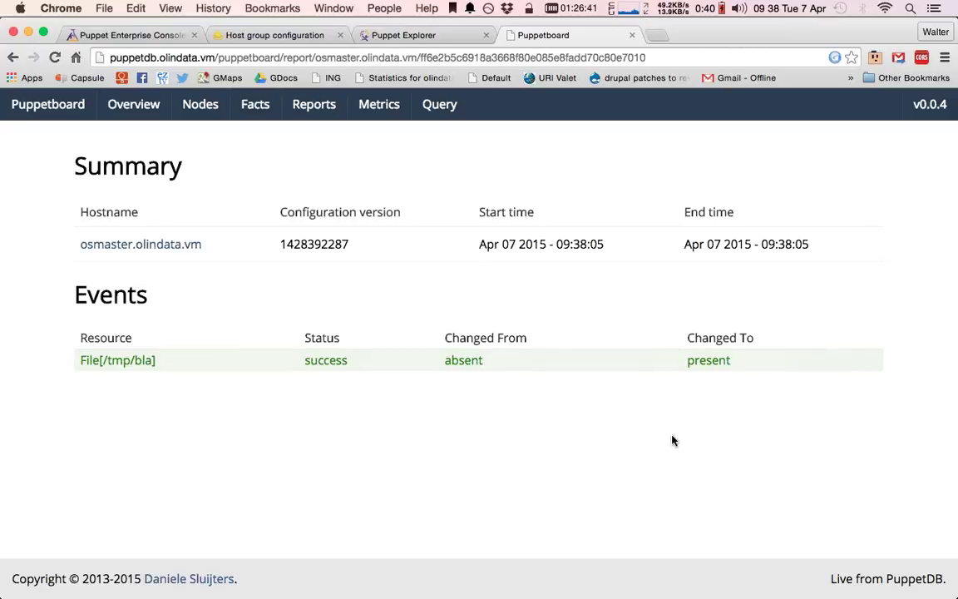
key("super+Tab")
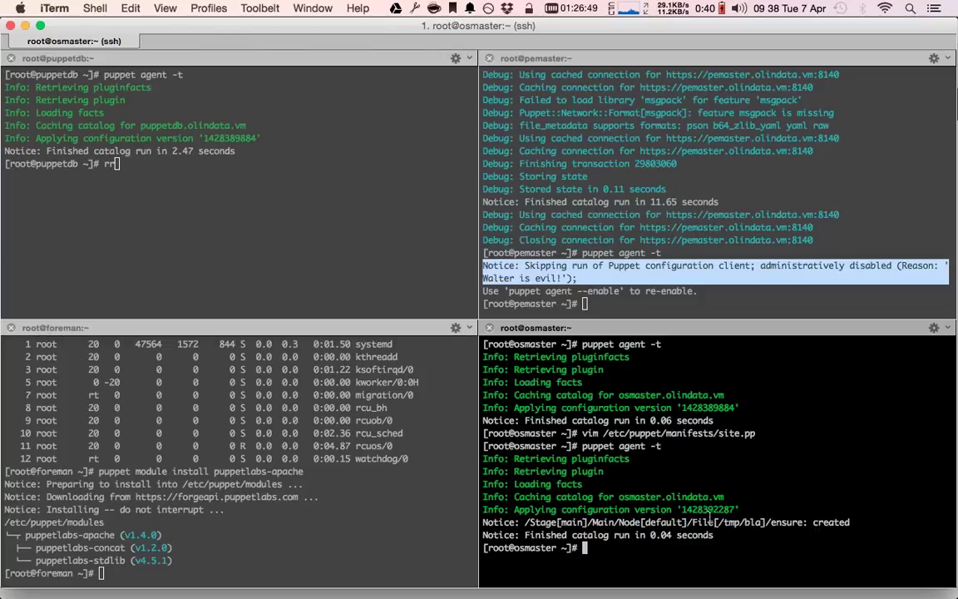
key("super+Tab")
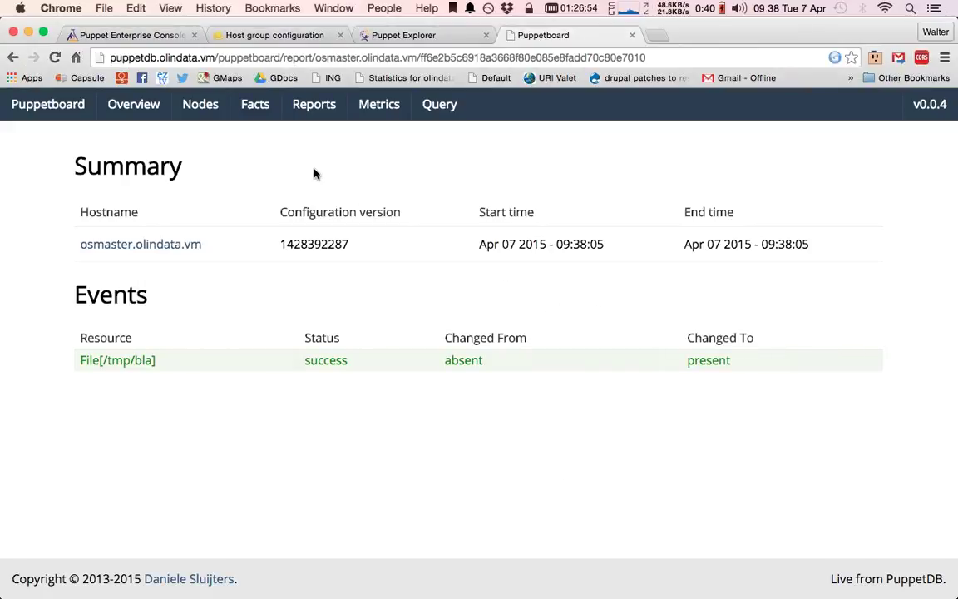
- Browse Puppetboard's list of facts and view the operatingsystem fact for all nodes
left_click(217, 110)
left_click(267, 114)
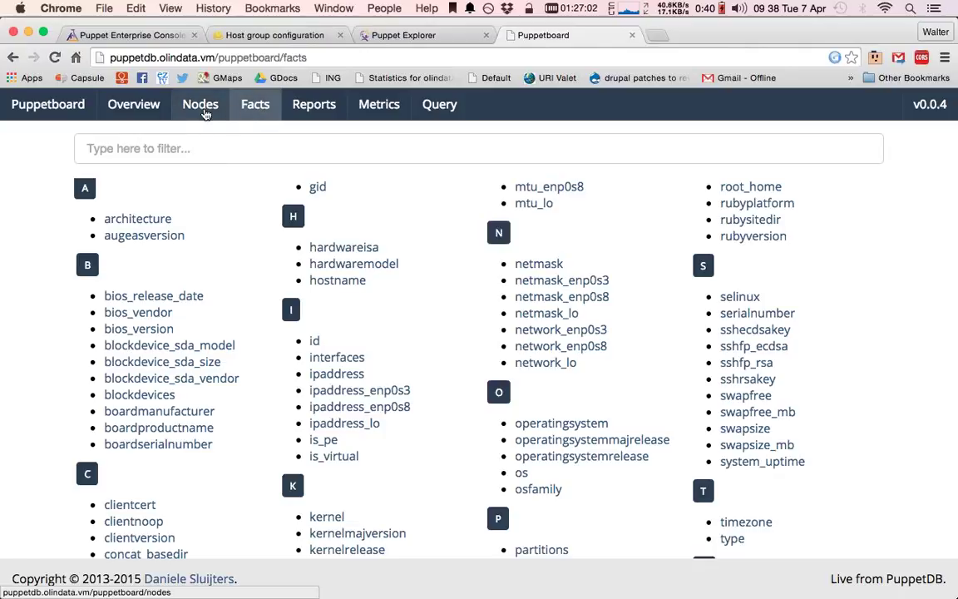
scroll(385, 339, "down", 3)
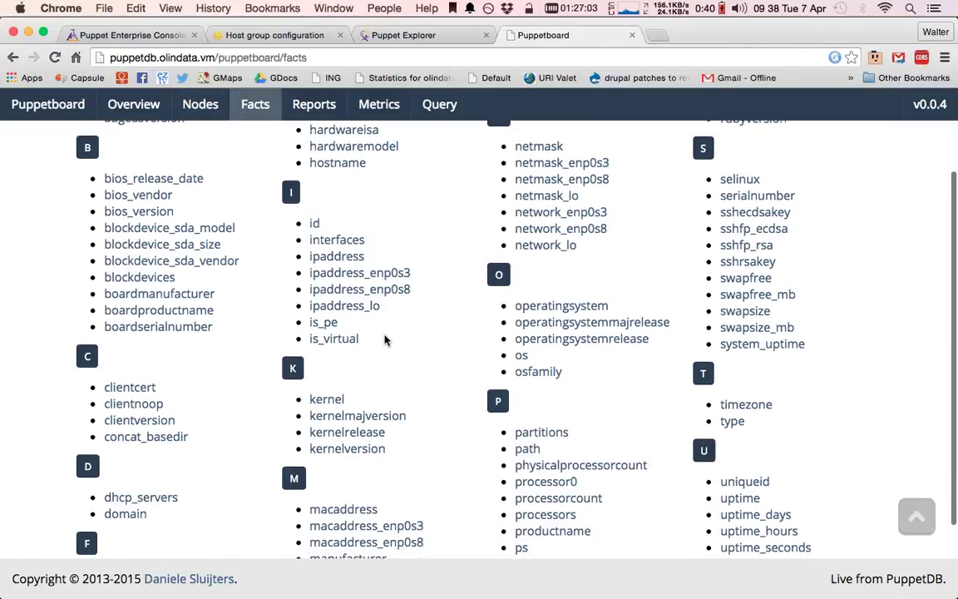
left_click(590, 309)
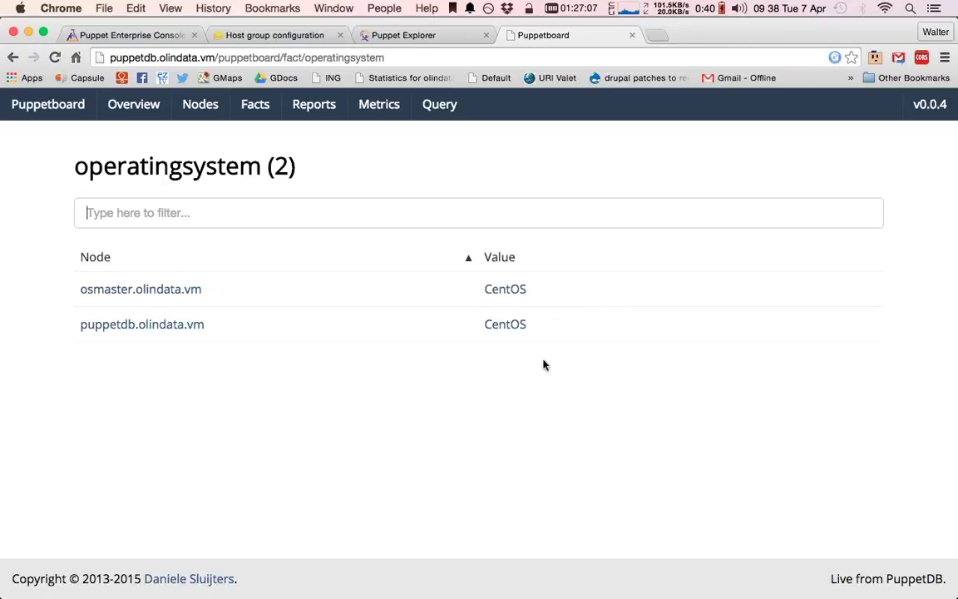
- View the hostname fact and list the nodes whose value is osmaster
left_click(244, 106)
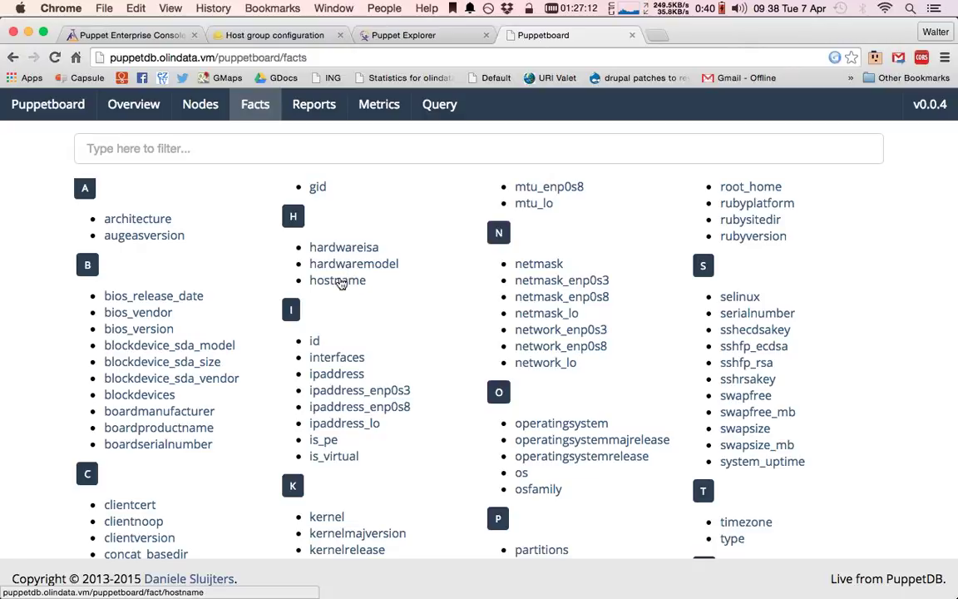
left_click(337, 280)
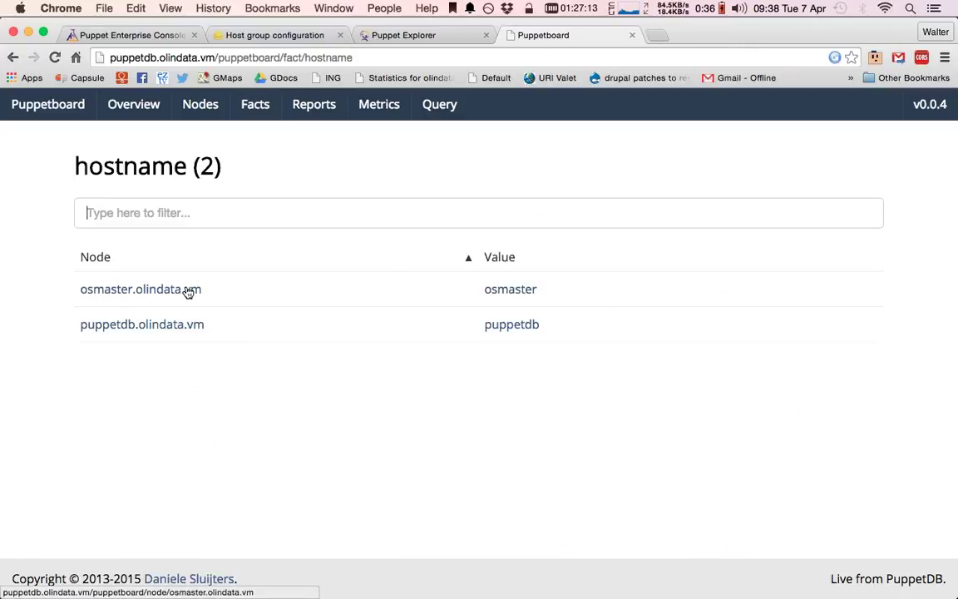
left_click(507, 290)
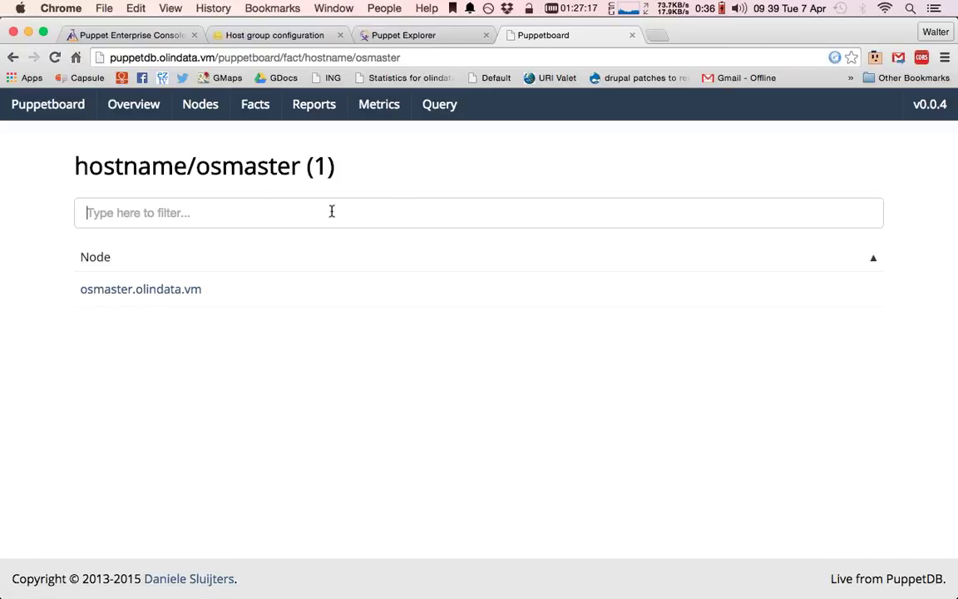
- Return to the operatingsystem fact and list the nodes whose value is CentOS
left_click(262, 110)
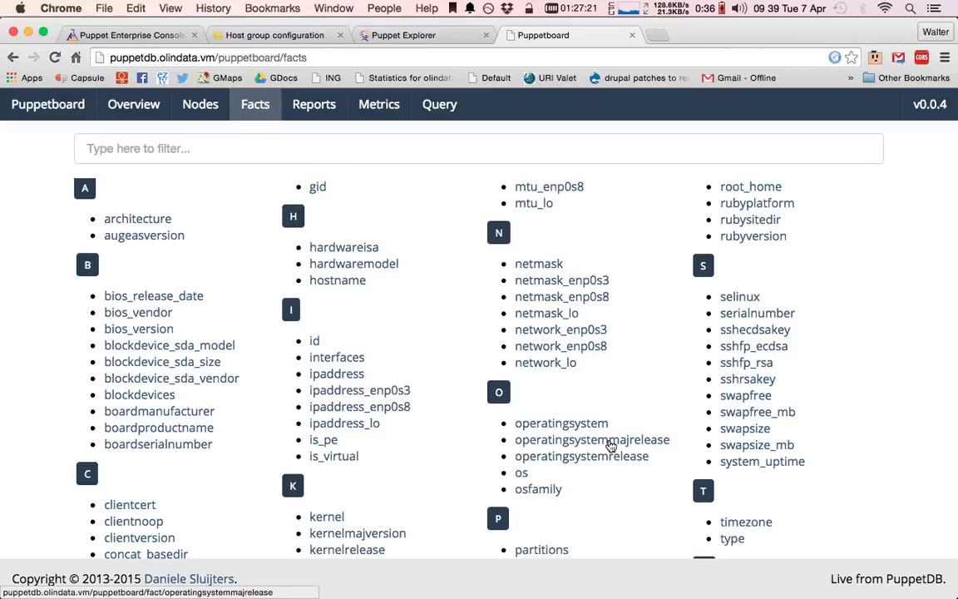
left_click(595, 424)
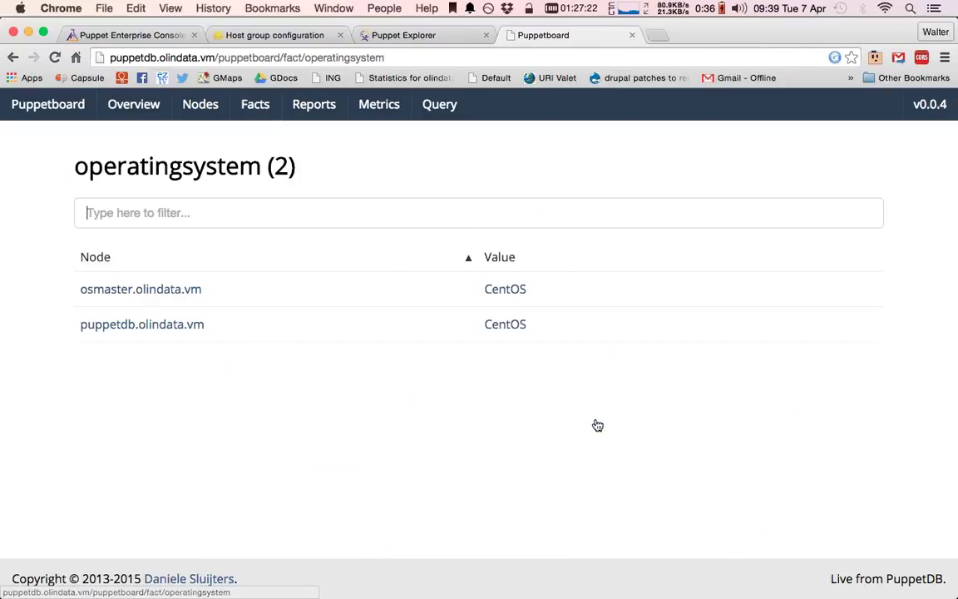
left_click(506, 293)
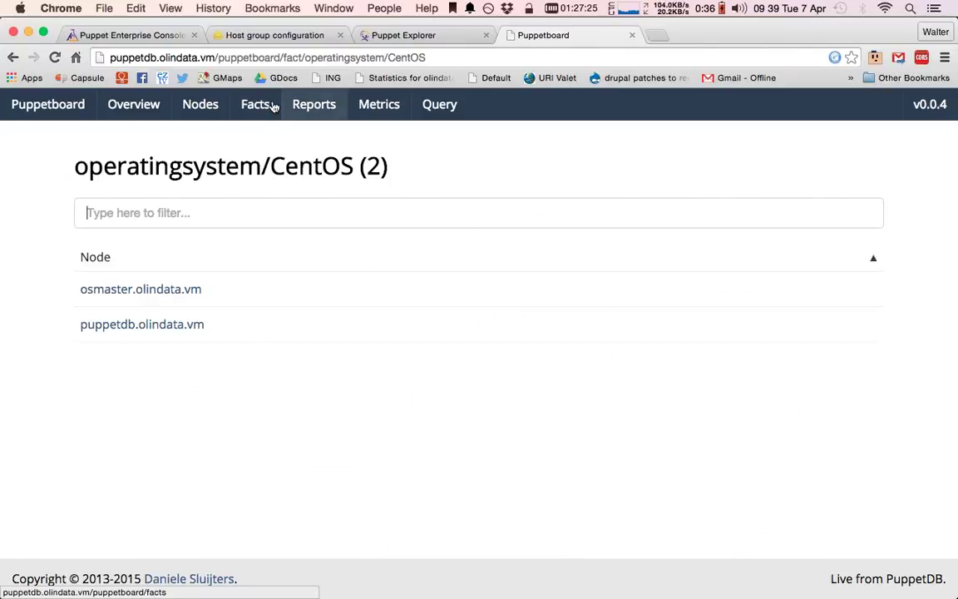
- View Puppetboard's reports page, look through the metrics list and open the puppetdb storage metric new-catalog-time
left_click(320, 113)
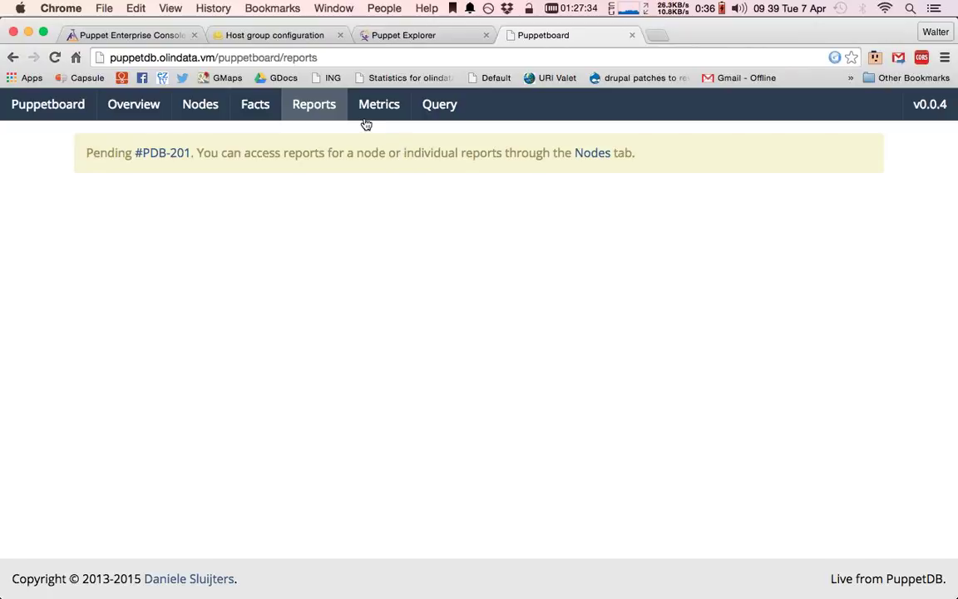
left_click(392, 102)
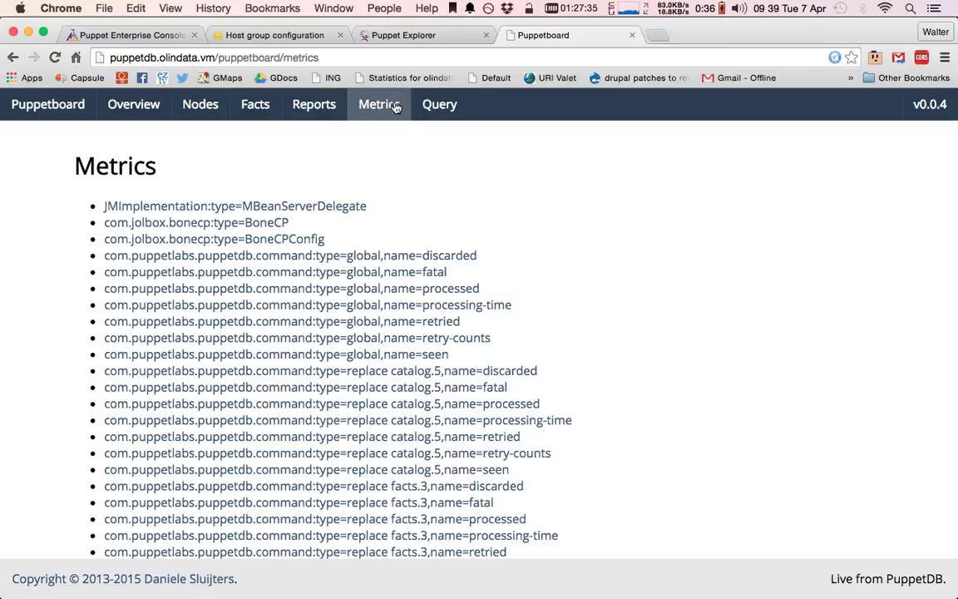
scroll(688, 472, "down", 20)
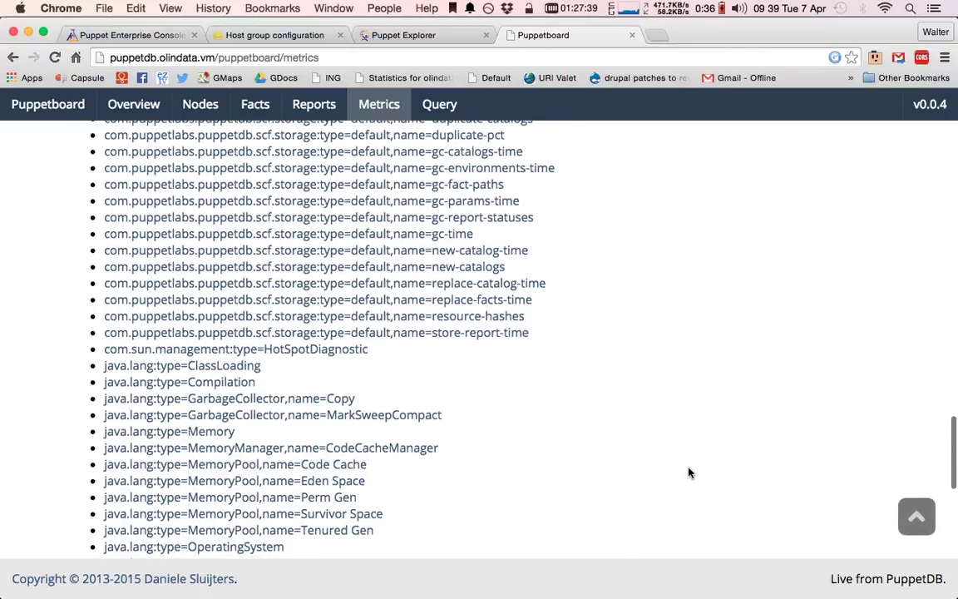
scroll(520, 315, "down", 1)
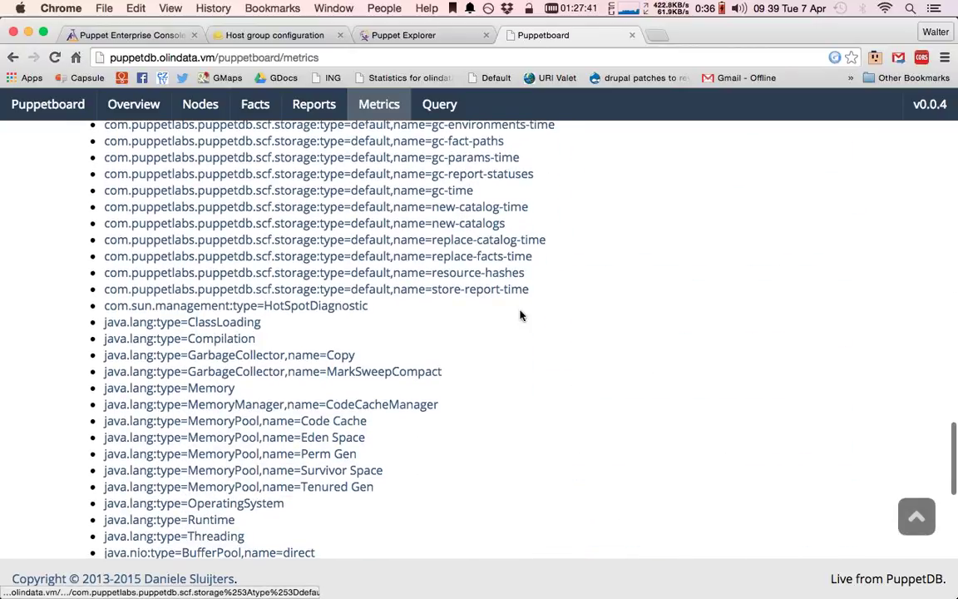
left_click(487, 212)
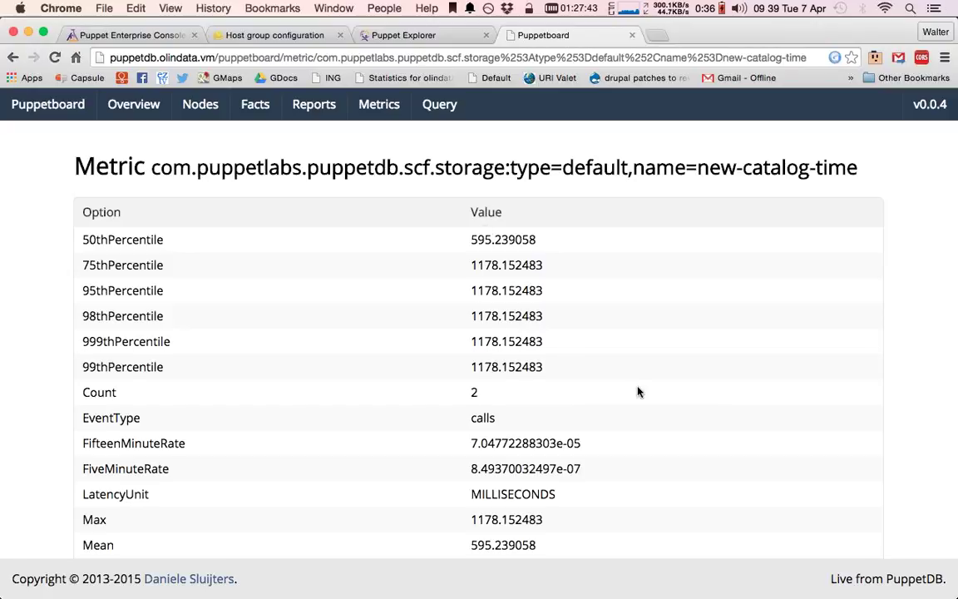
- Look through the new-catalog-time metric, return to the metrics list and open the JMImplementation MBeanServerDelegate metric
scroll(637, 391, "down", 3)
scroll(636, 390, "up", 3)
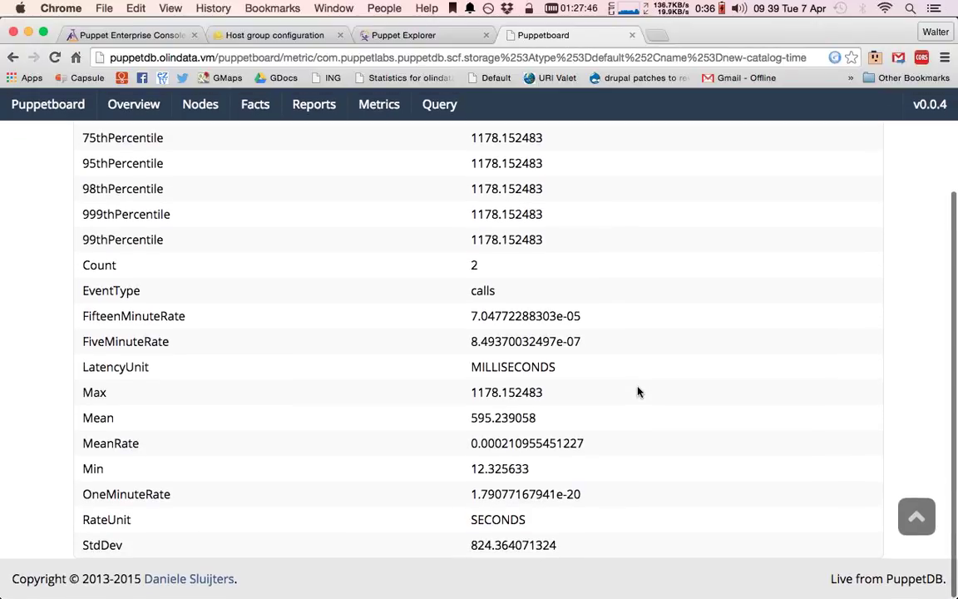
left_click(387, 111)
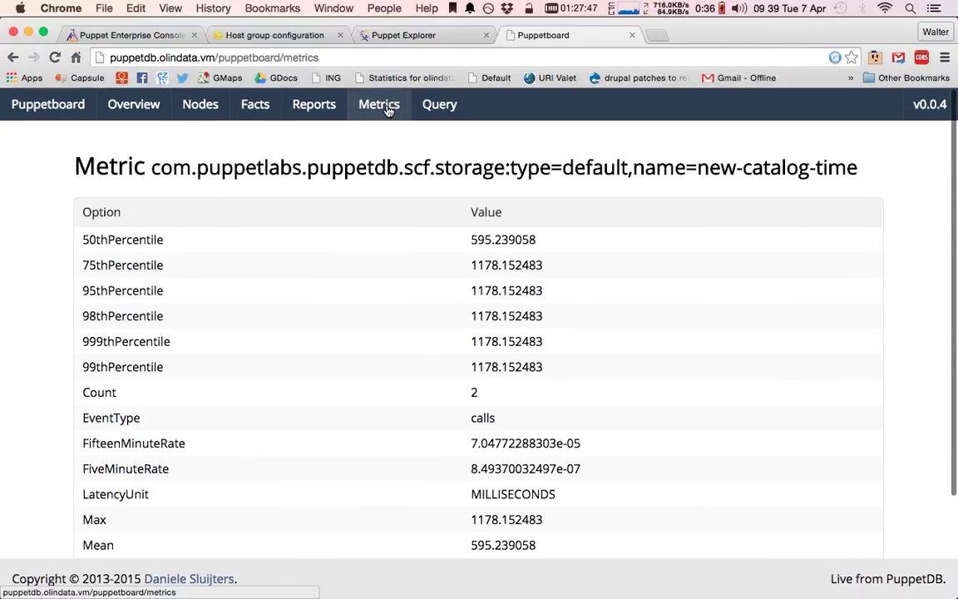
left_click(321, 207)
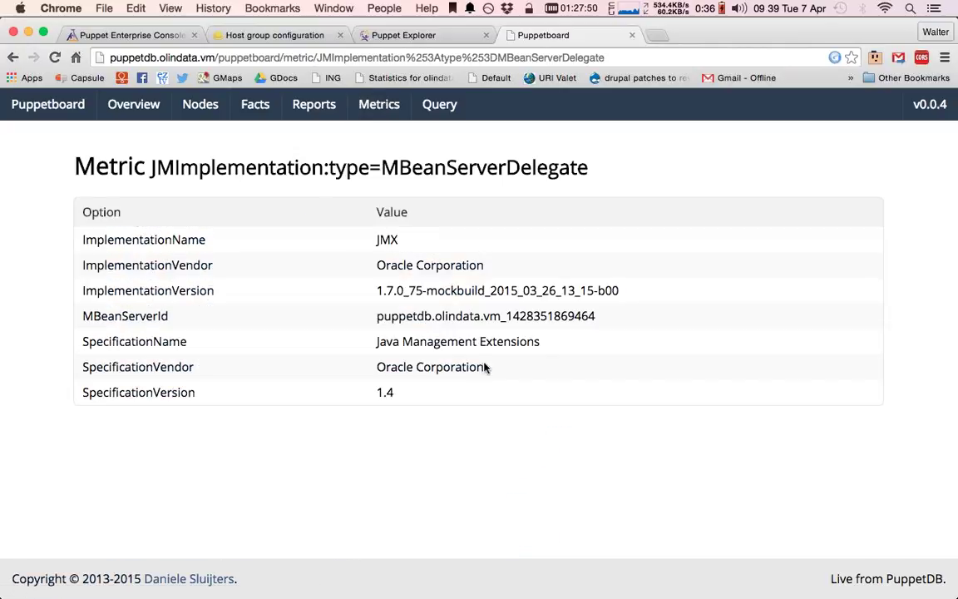
- Open Puppetboard's query page, choose Resources as the endpoint and begin the query with ["=", "hostname",
left_click(443, 110)
left_click(434, 236)
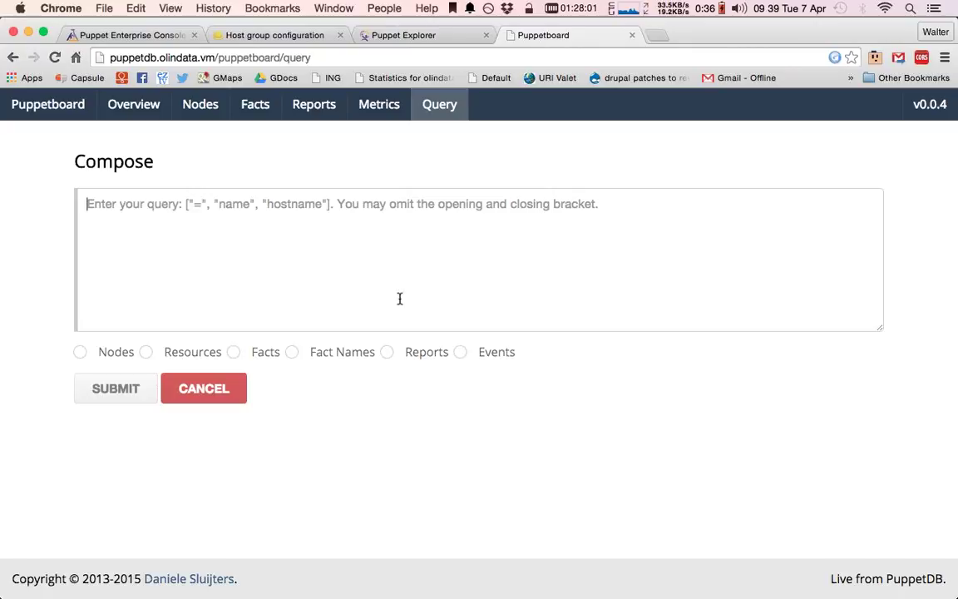
left_click(146, 353)
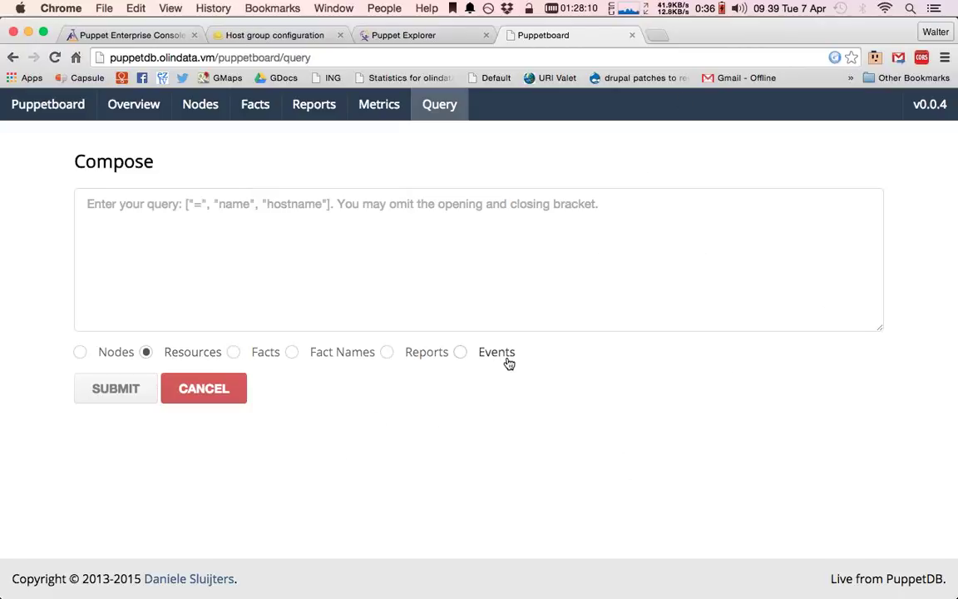
left_click(301, 227)
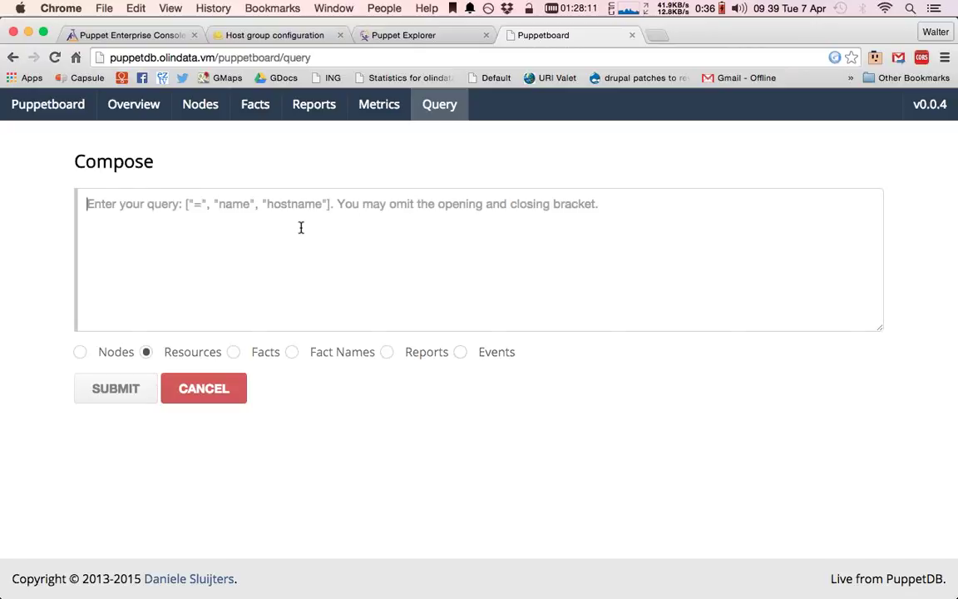
type("[")
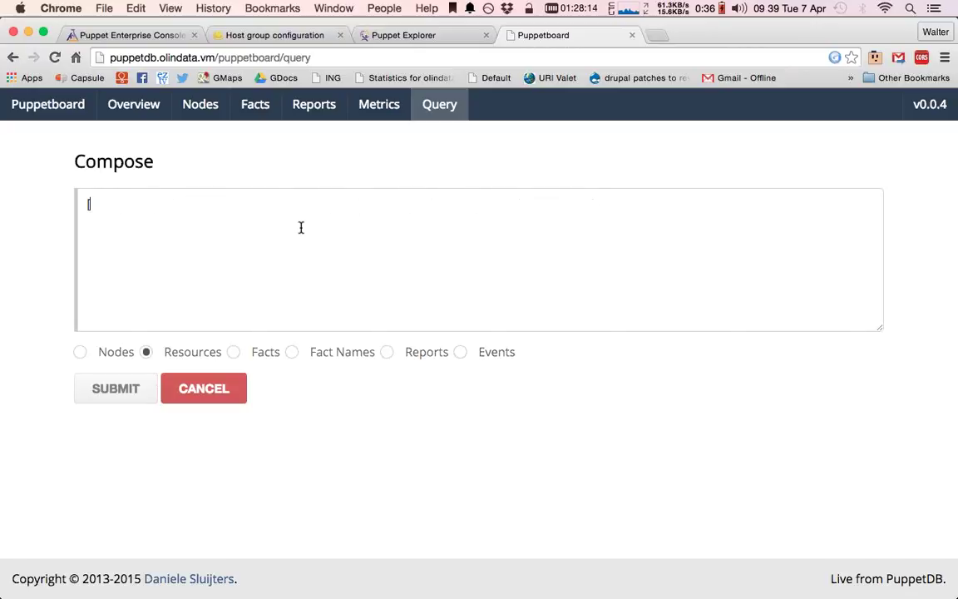
type("\"=\", \"hostname\"")
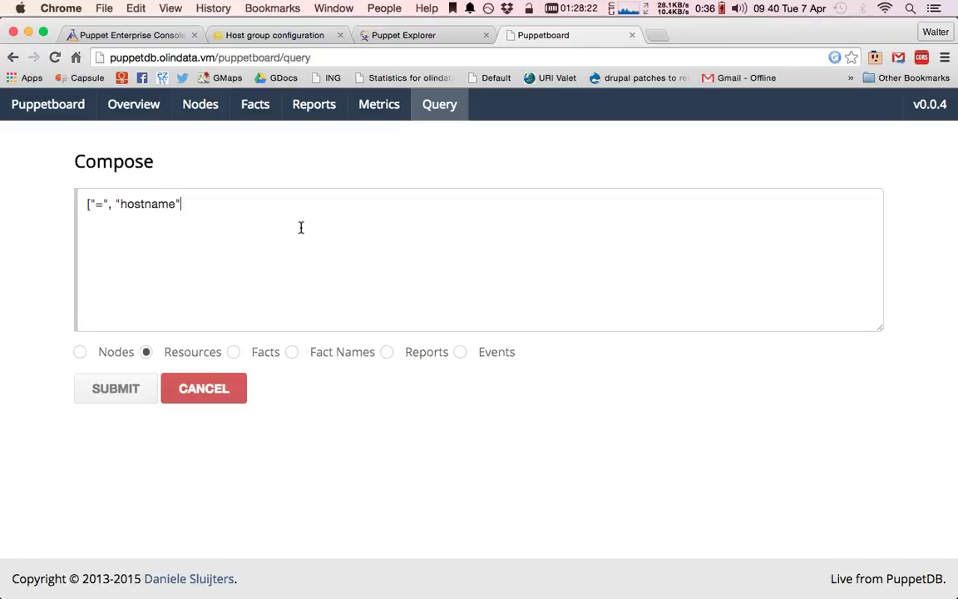
type(",")
- Switch to iTerm and run facter hostname on the osmaster machine
key("super+Tab")
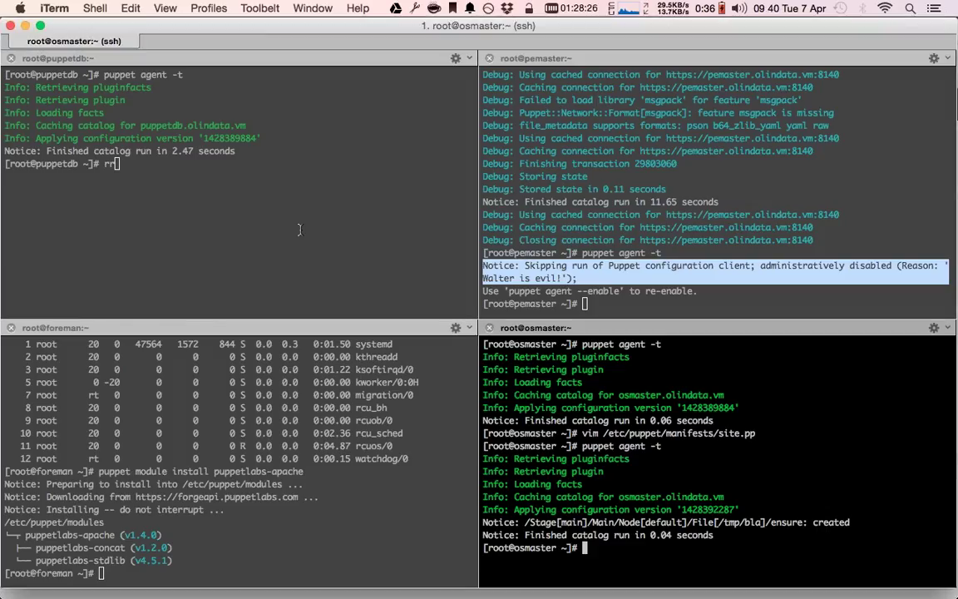
type("facter hostname")
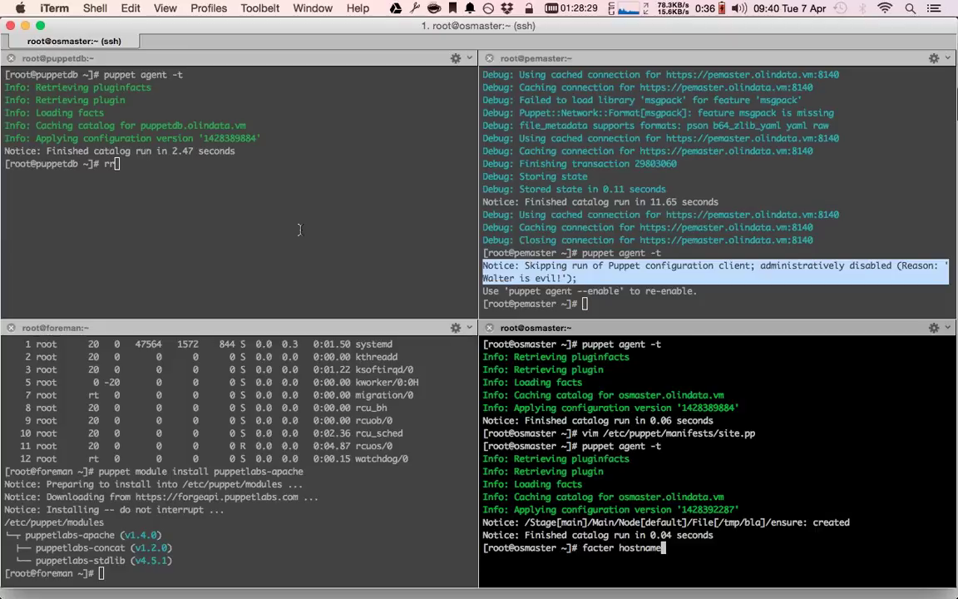
key("Return")
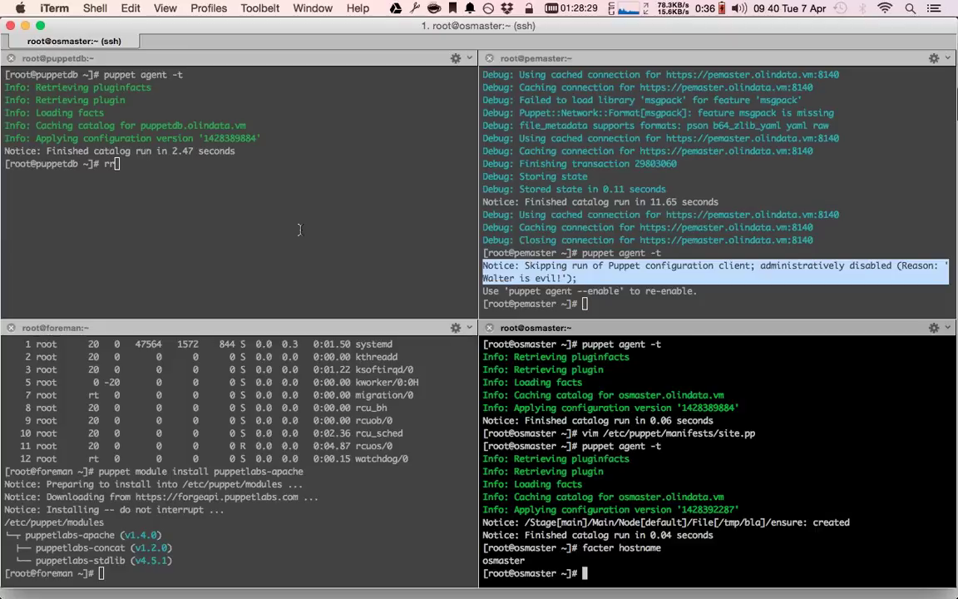
- Switch back to Chrome, complete the Resources query as ["=", "hostname", "osmaster"] and submit it
key("super+Tab")
type("\"")
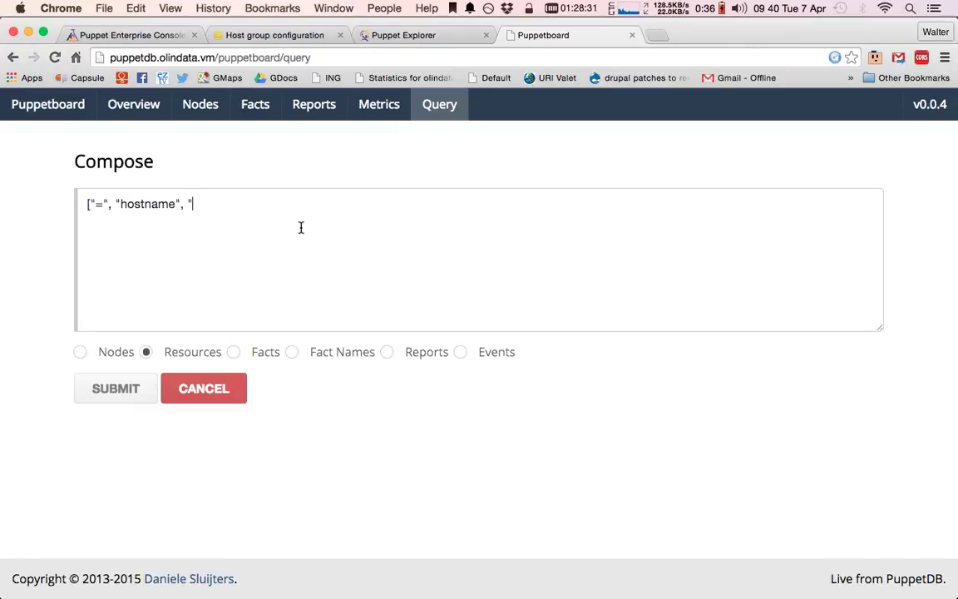
type("osmaster\"]")
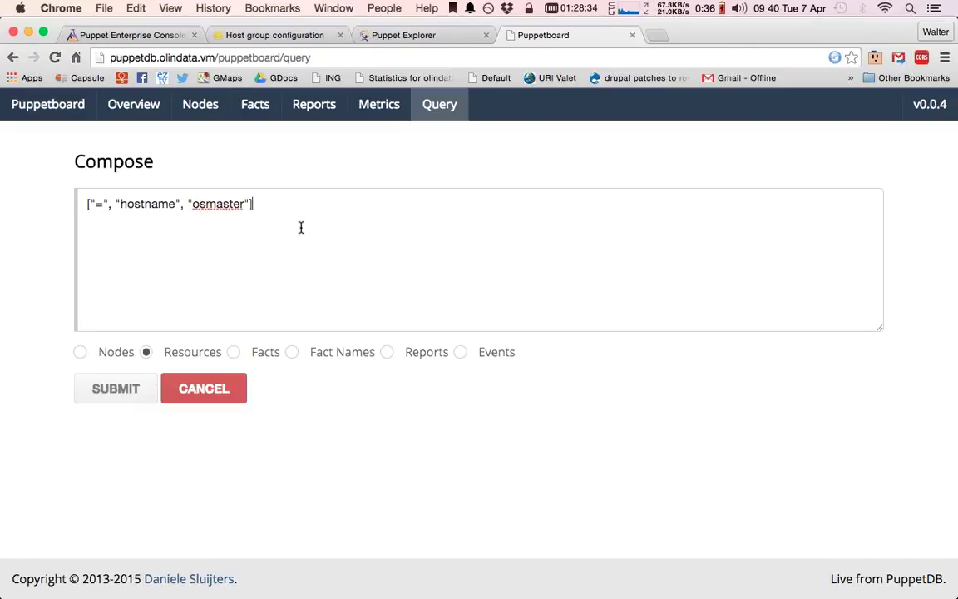
left_click(122, 391)
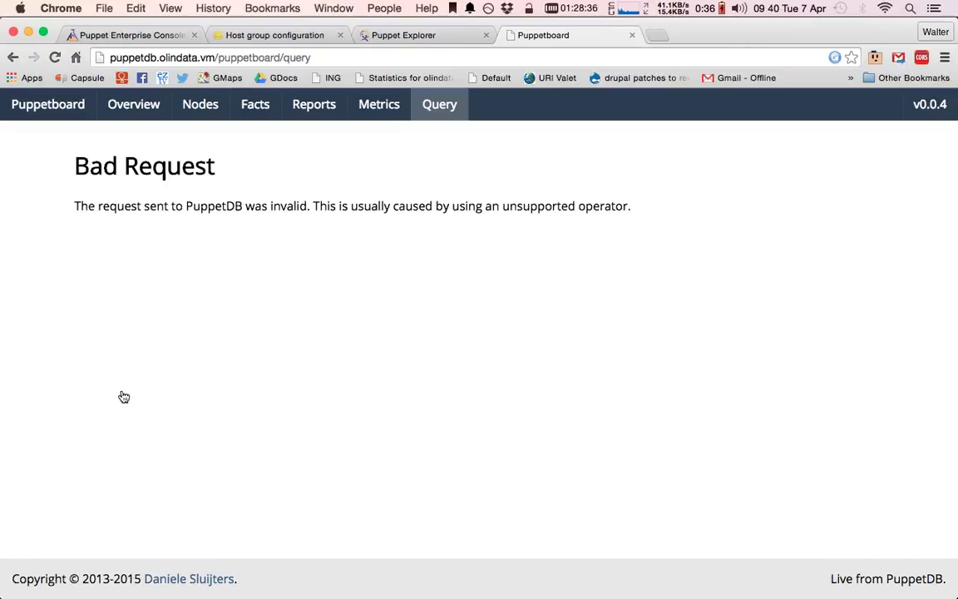
left_click(438, 103)
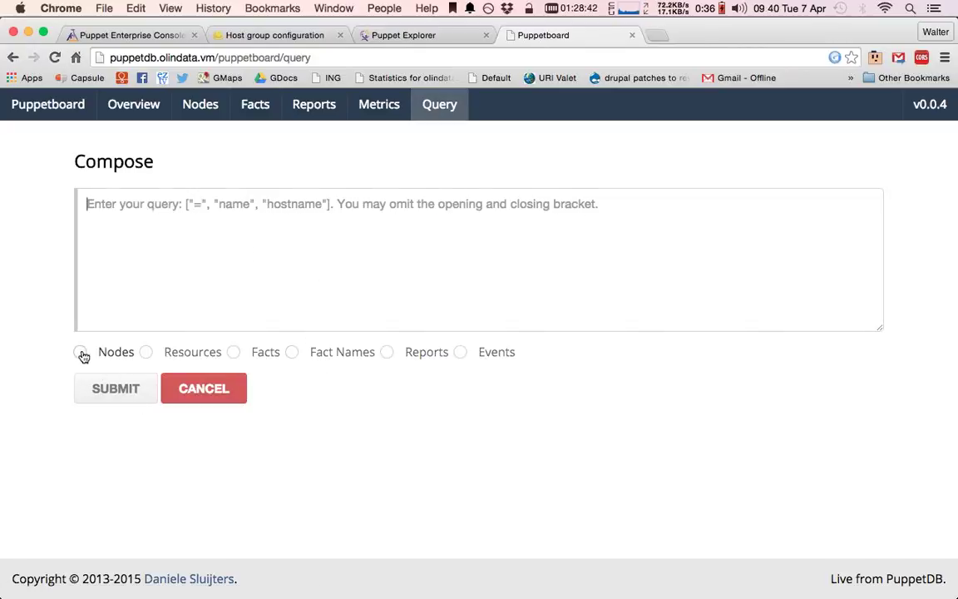
left_click(232, 352)
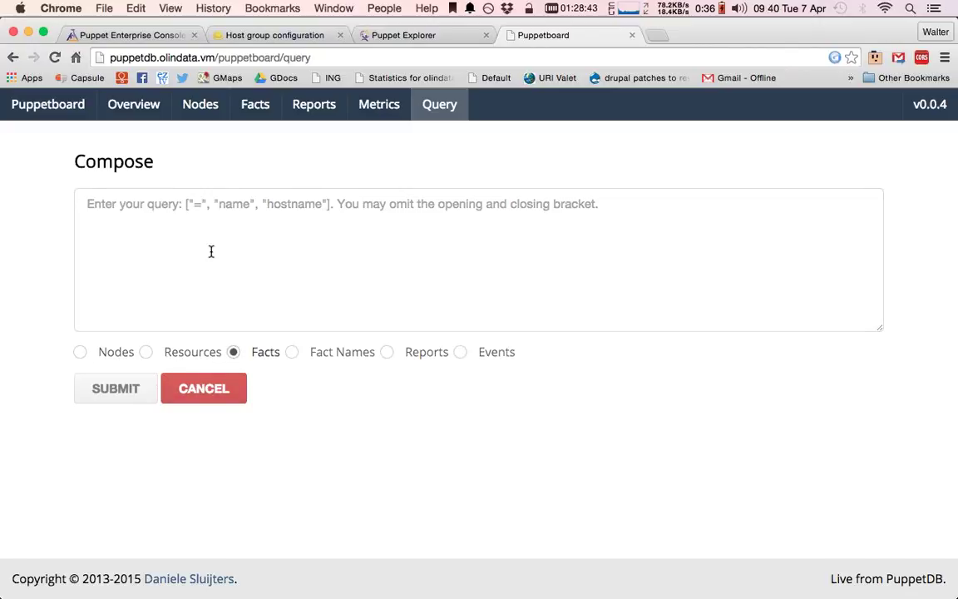
left_click(210, 250)
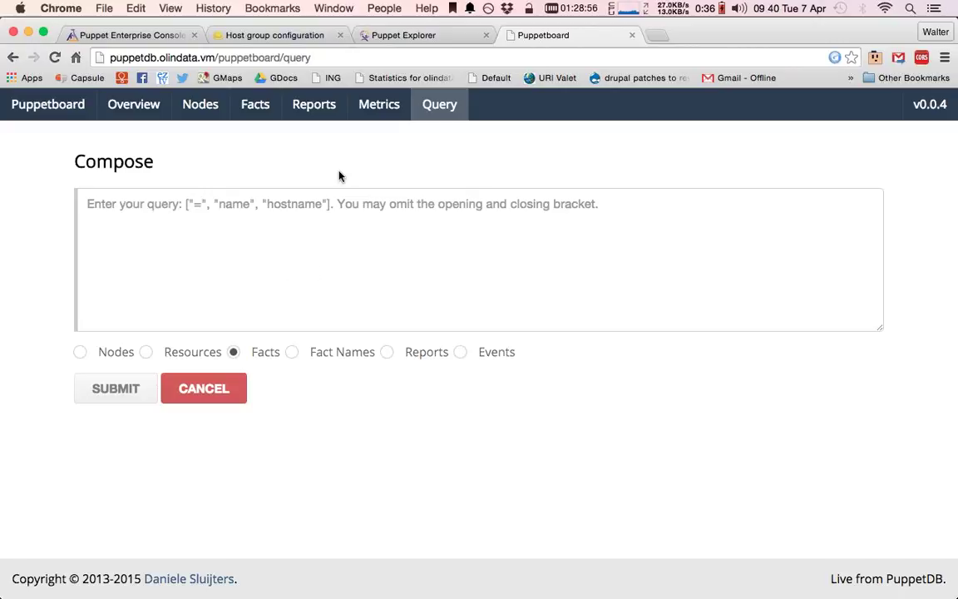
- View Puppetboard's overview page and compare it with the Puppet Explorer dashboard
left_click(133, 106)
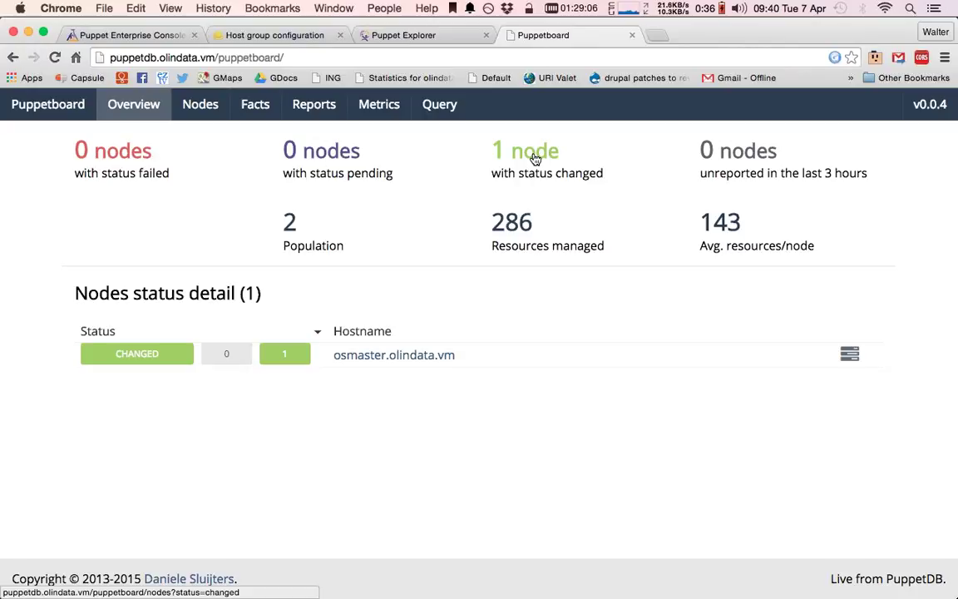
left_click(399, 36)
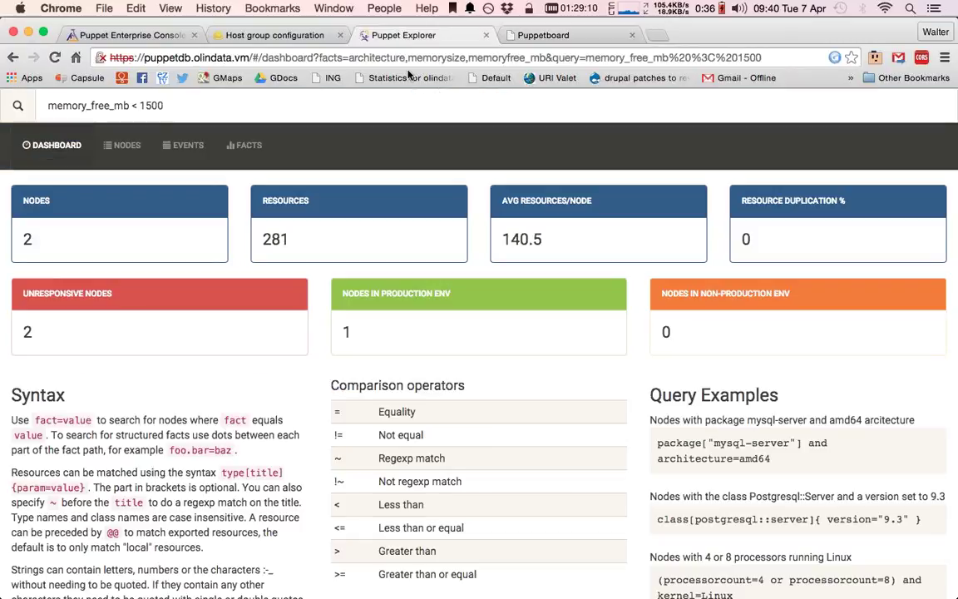
left_click(584, 37)
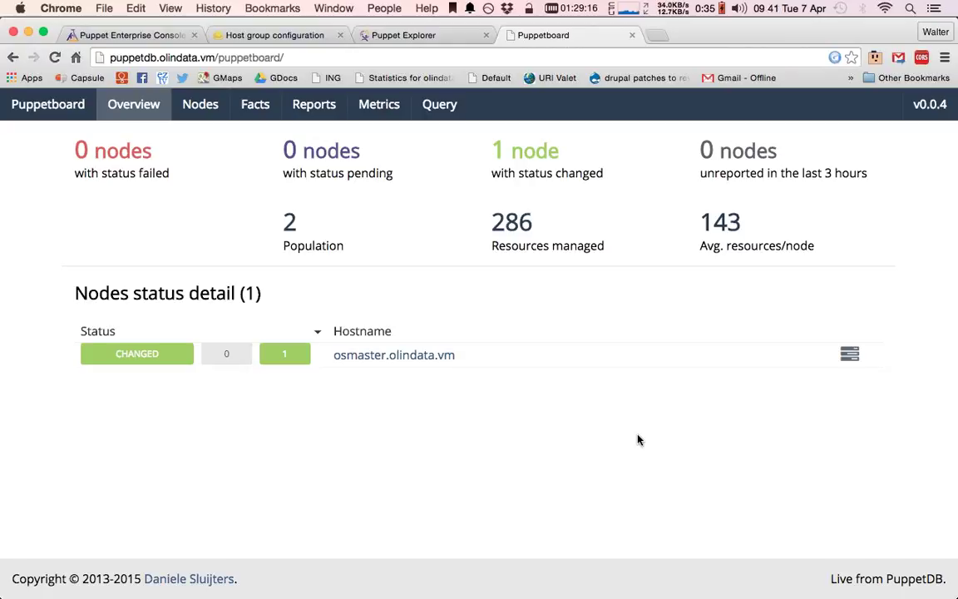
- Go to Puppet Explorer, clear the dashboard's search query and look through the query syntax, operators and examples
left_click(402, 37)
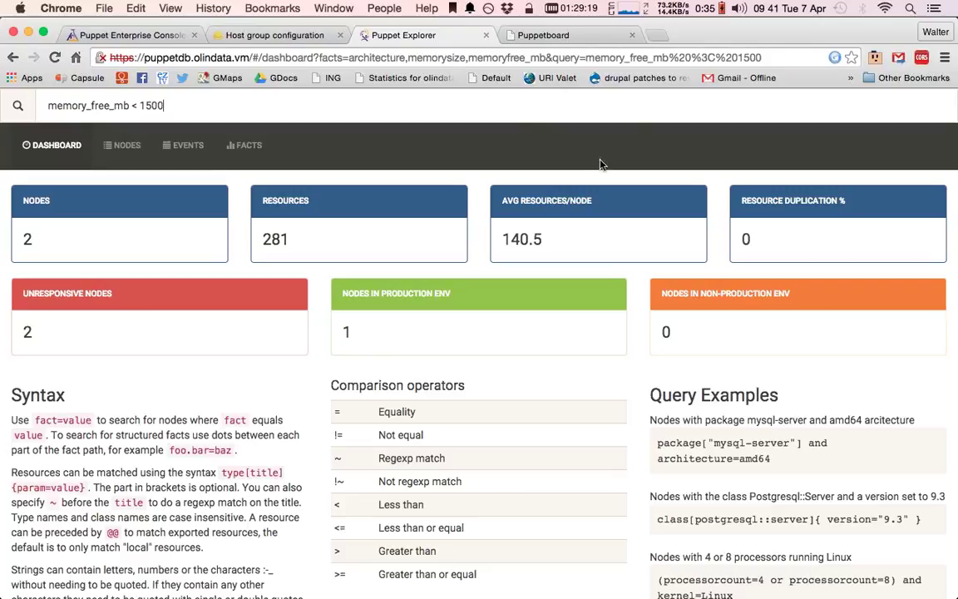
key("super+a")
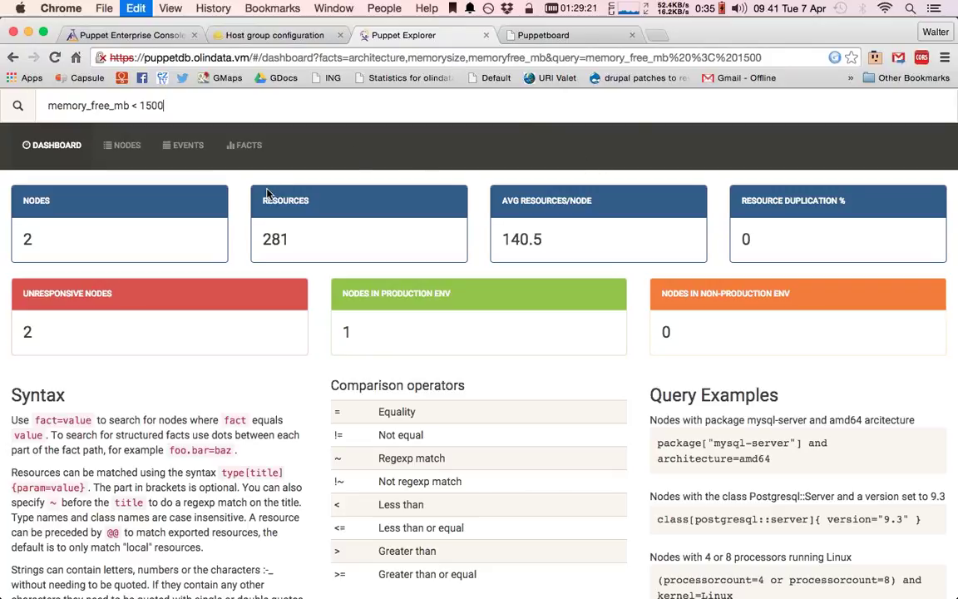
key("BackSpace")
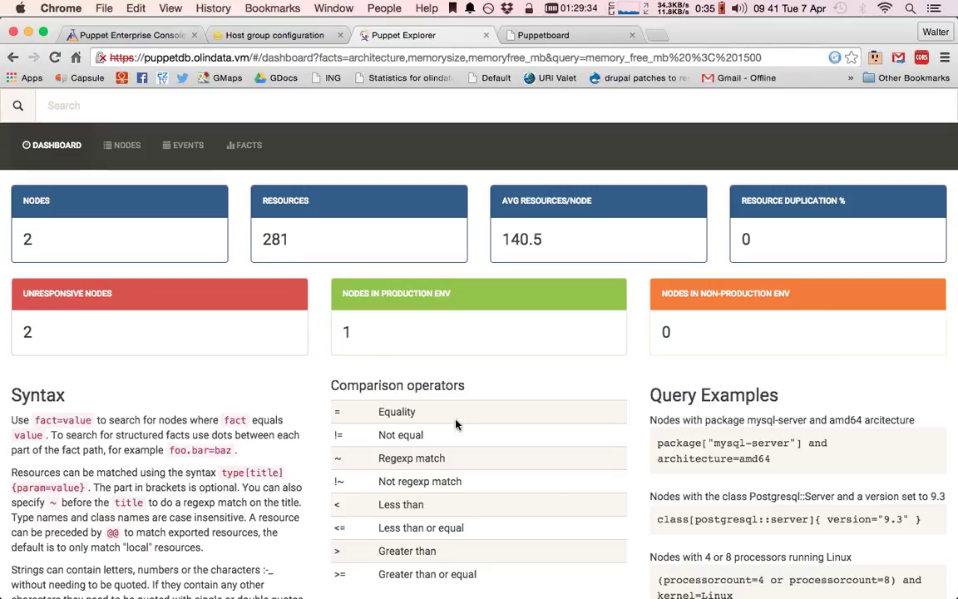
scroll(455, 424, "down", 5)
scroll(456, 424, "up", 5)
scroll(635, 321, "down", 4)
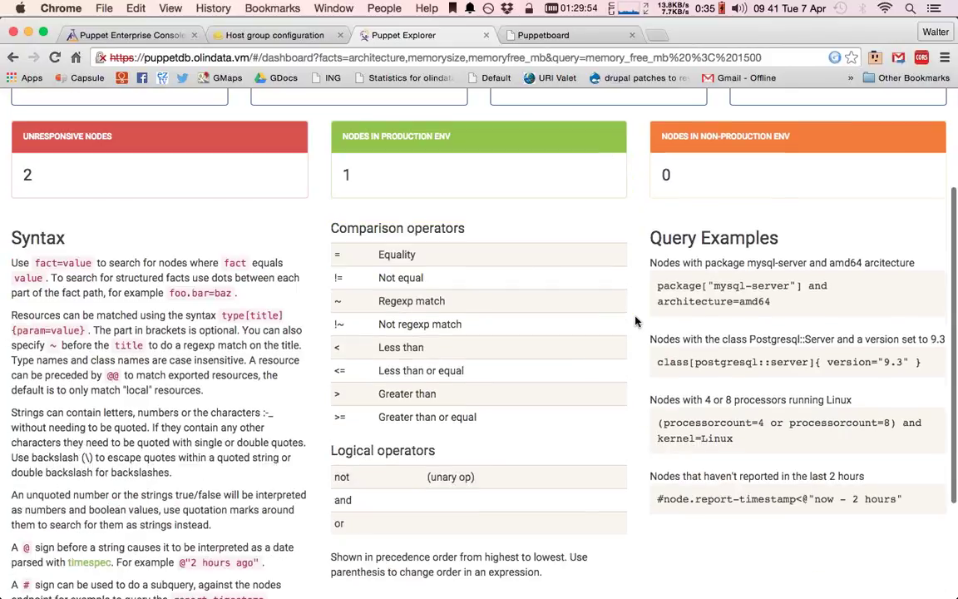
- Copy the example query package["mysql-server"] and architecture=amd64 into the search and run it
left_click_drag(768, 301, 662, 281)
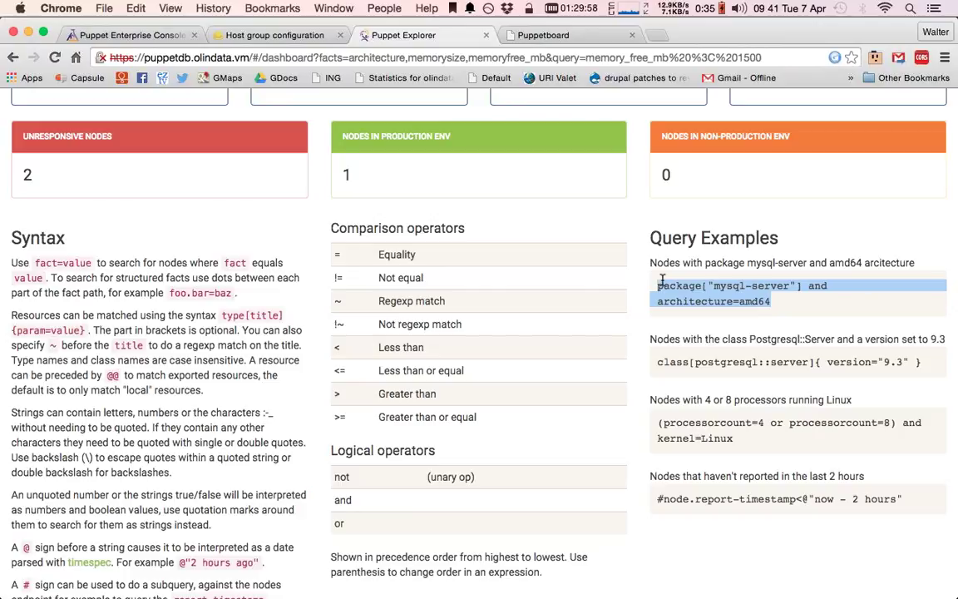
key("super+c")
scroll(662, 281, "up", 4)
left_click(278, 100)
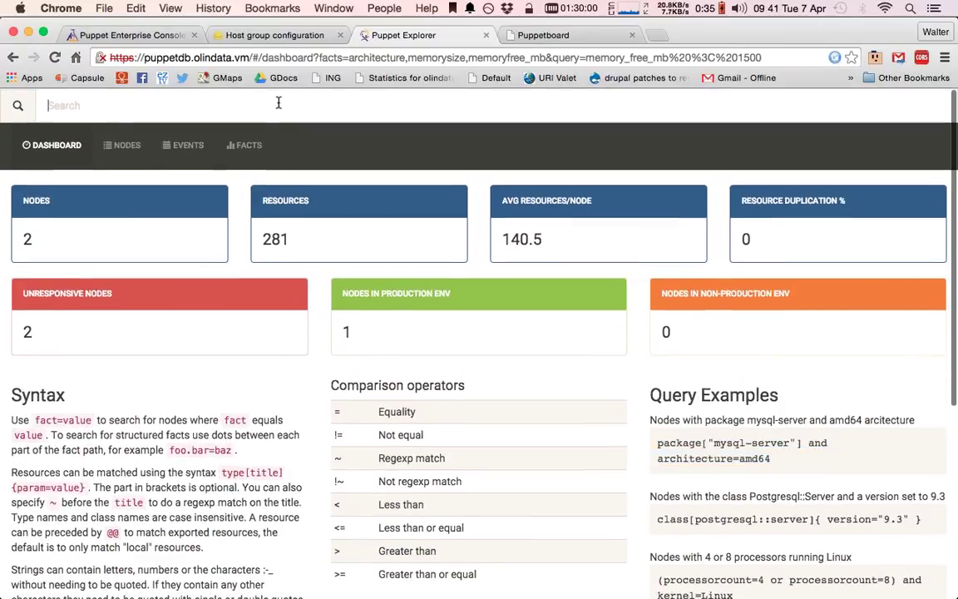
key("super+v")
key("Return")
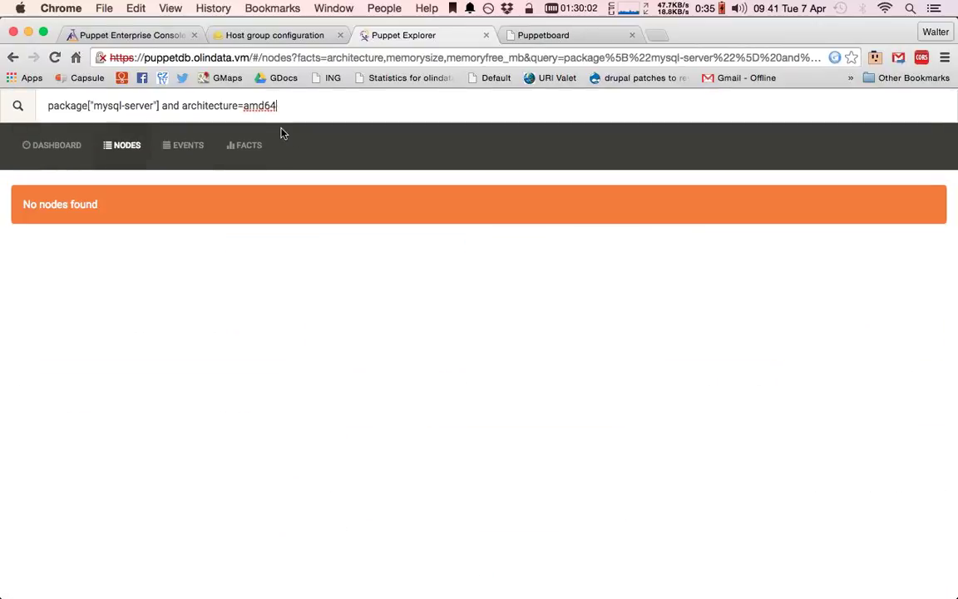
- Replace mysql-server with puppetdb as the package name in the query and run it
double_click(118, 107)
key("BackSpace")
type("puppetdb")
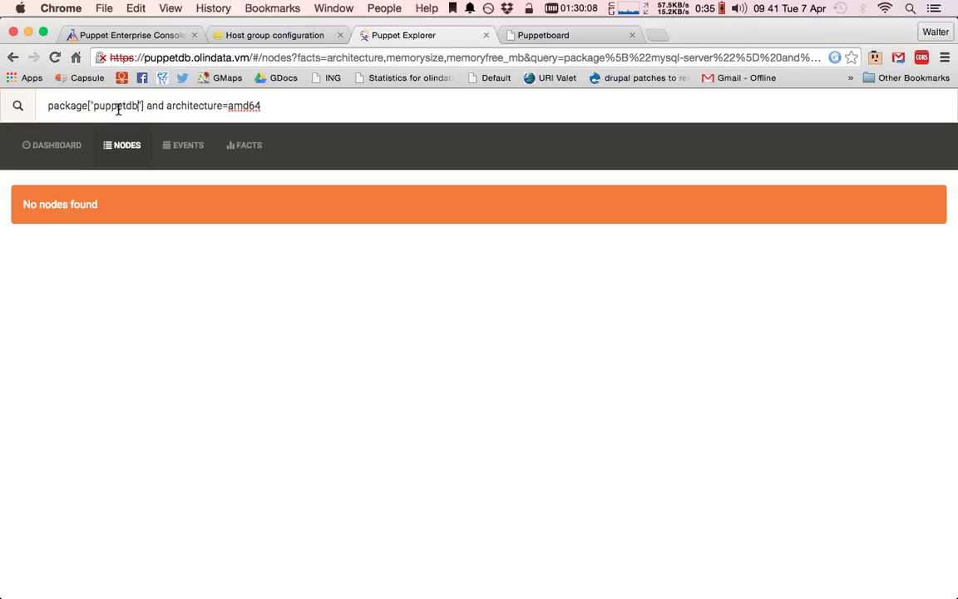
key("Return")
- Remove the architecture condition so the query is only package["puppetdb"], and run it
left_click(267, 104)
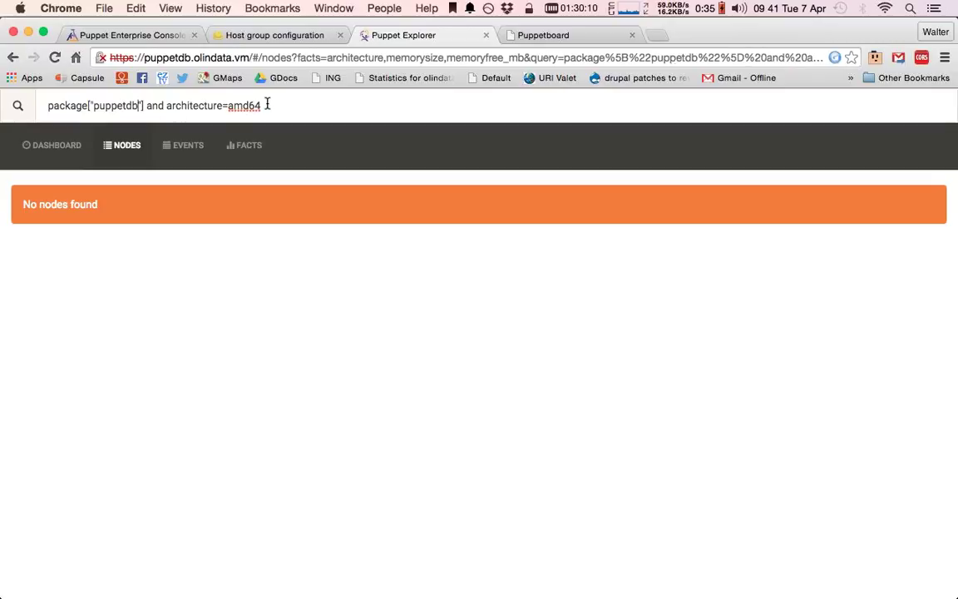
key("alt+shift+Left")
key("alt+shift+Left")
key("alt+shift+Left")
key("BackSpace")
key("Return")
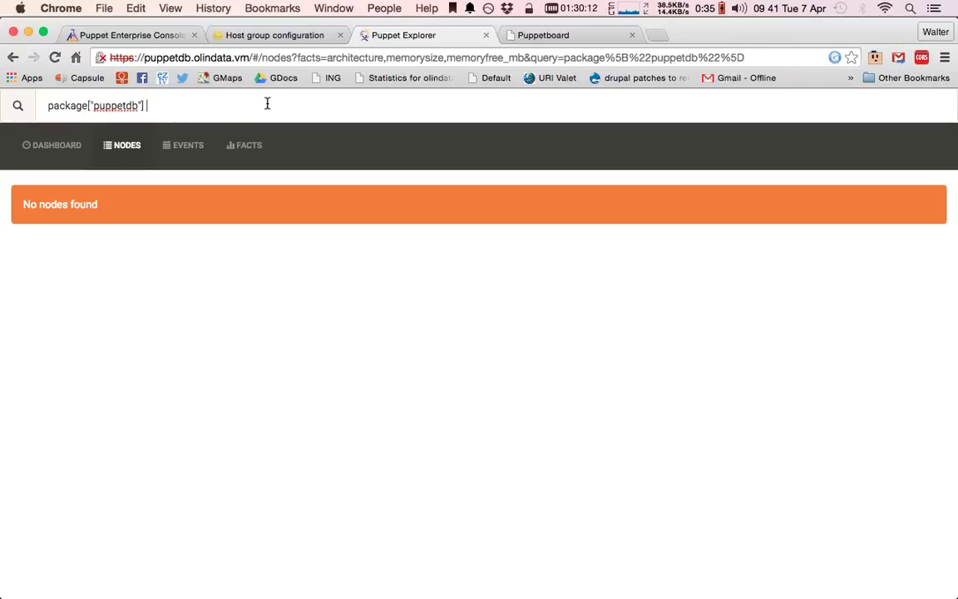
- Change the package name in the query so it searches for package["puppet-server"]
left_click(129, 104)
key("Delete")
key("Delete")
key("Delete")
key("Delete")
type("server")
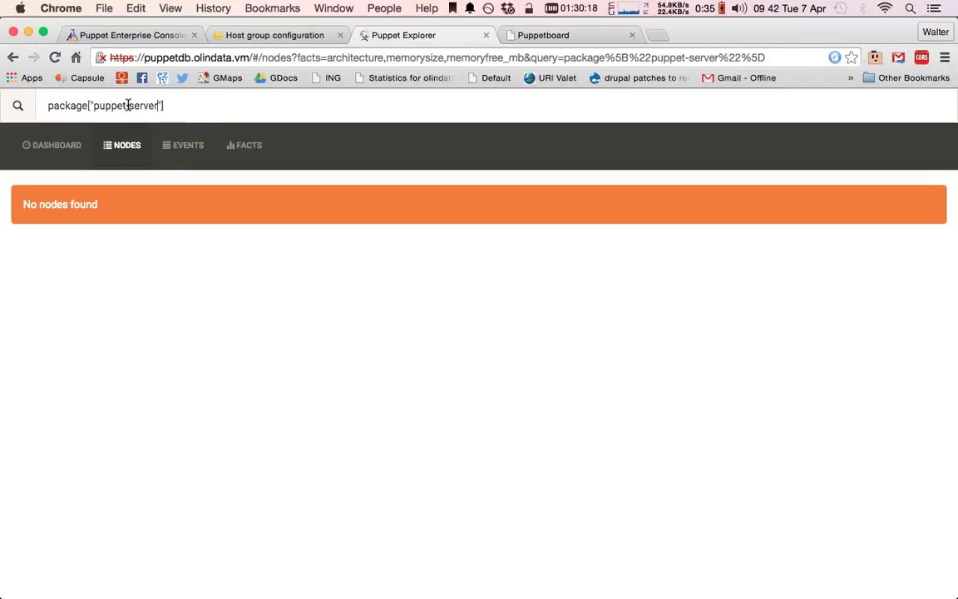
left_click(129, 105)
type("-")
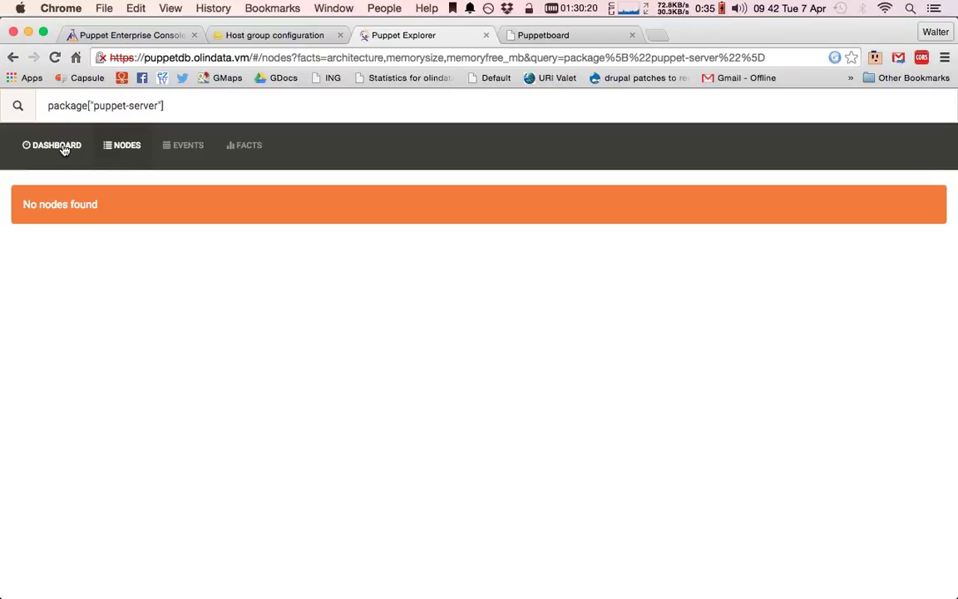
- Copy the kernel=Linux condition from the dashboard's query examples and run it as the search query
left_click(66, 148)
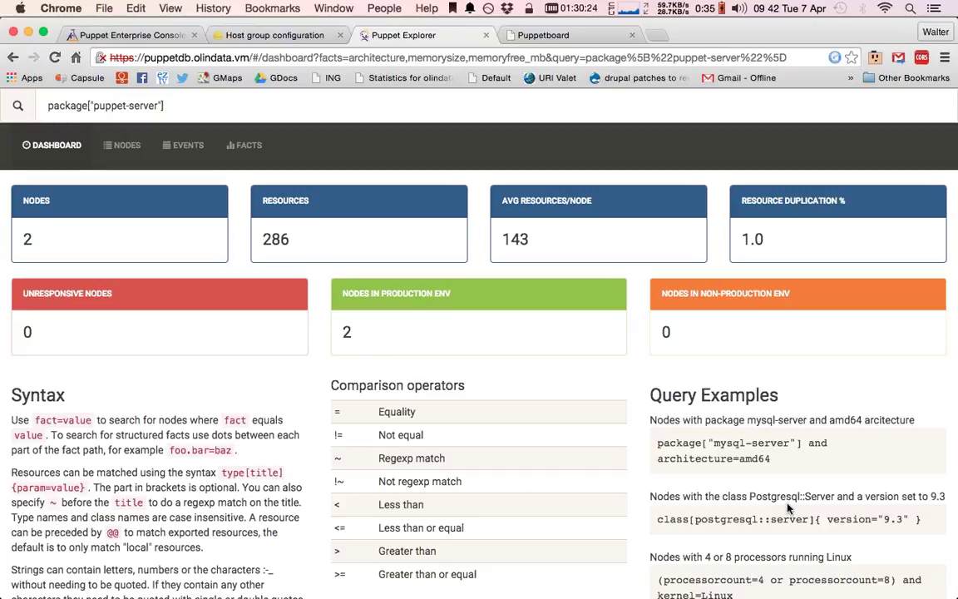
scroll(788, 507, "down", 3)
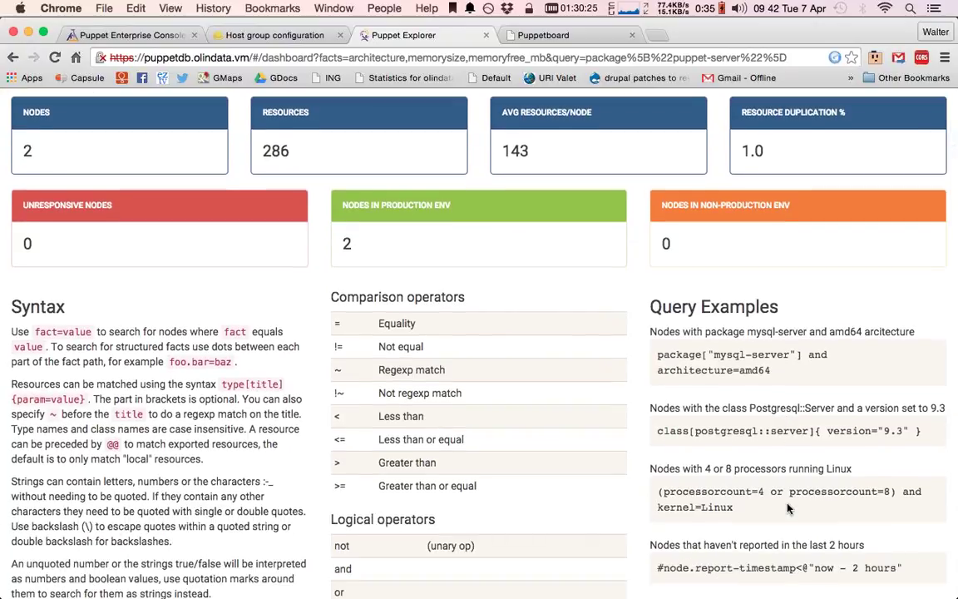
left_click_drag(734, 507, 648, 509)
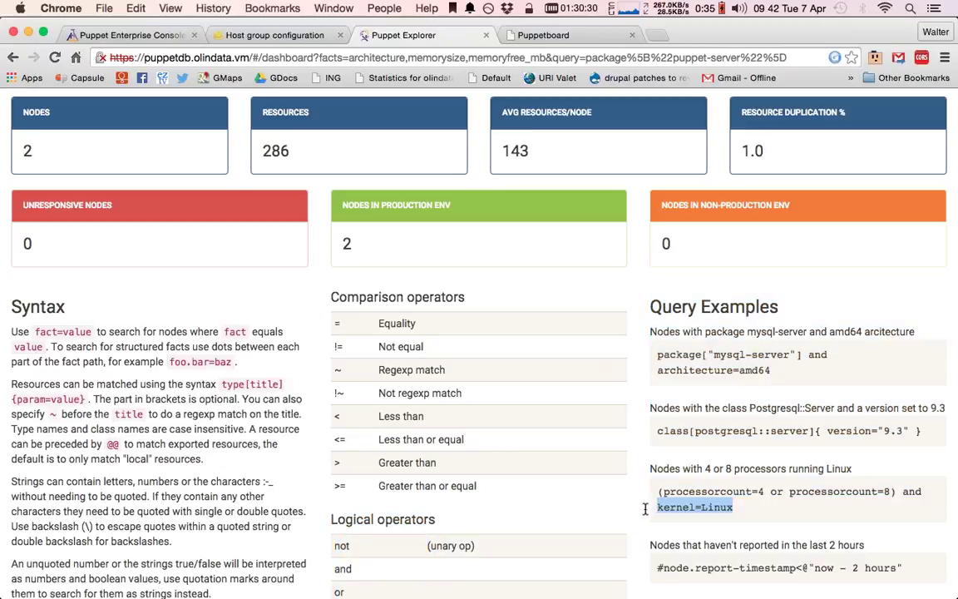
scroll(444, 360, "up", 3)
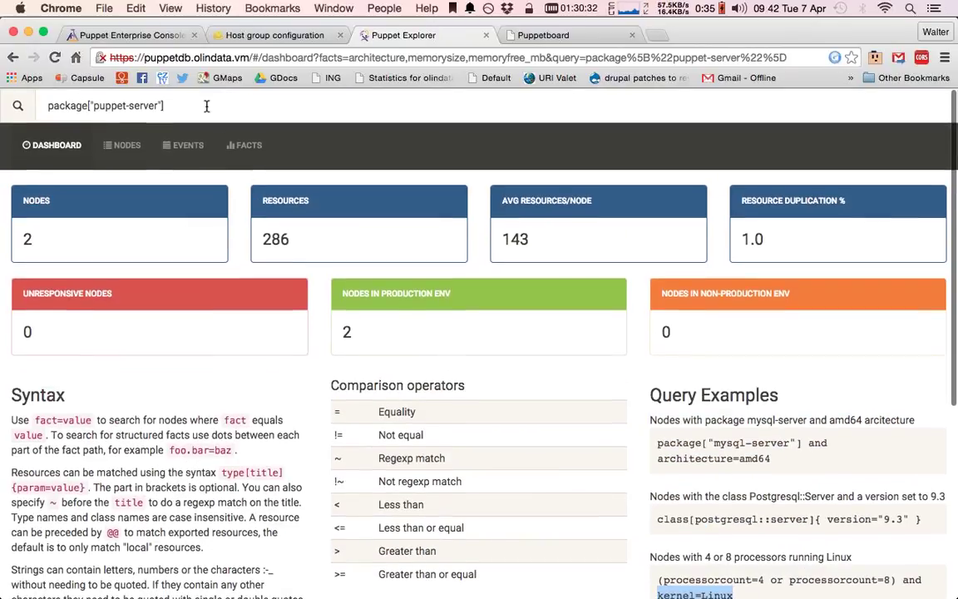
key("super+a")
key("super+v")
key("Return")
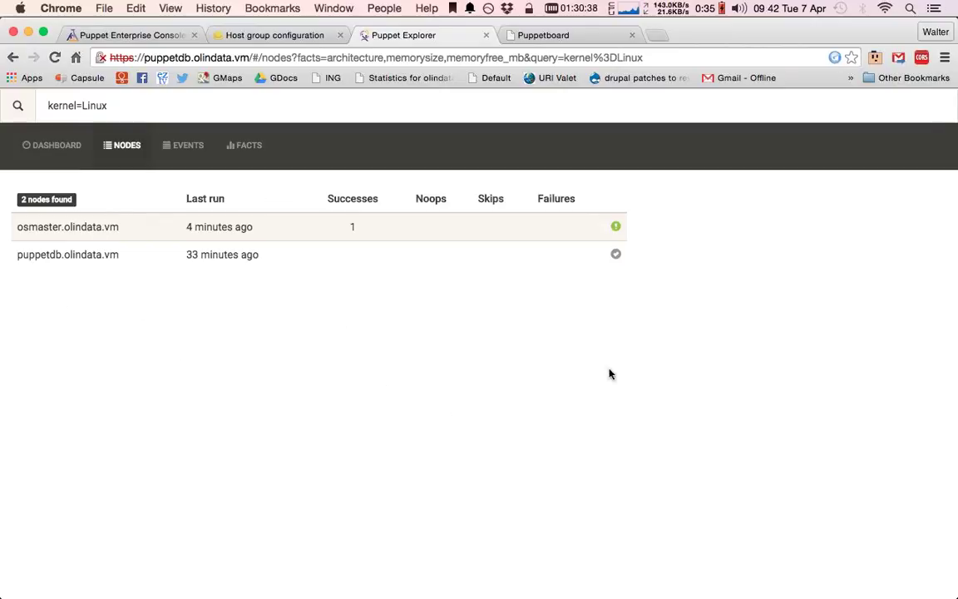
- Show the events for the current query and examine the details of the /tmp/bla file event on osmaster.olindata.vm
left_click(173, 152)
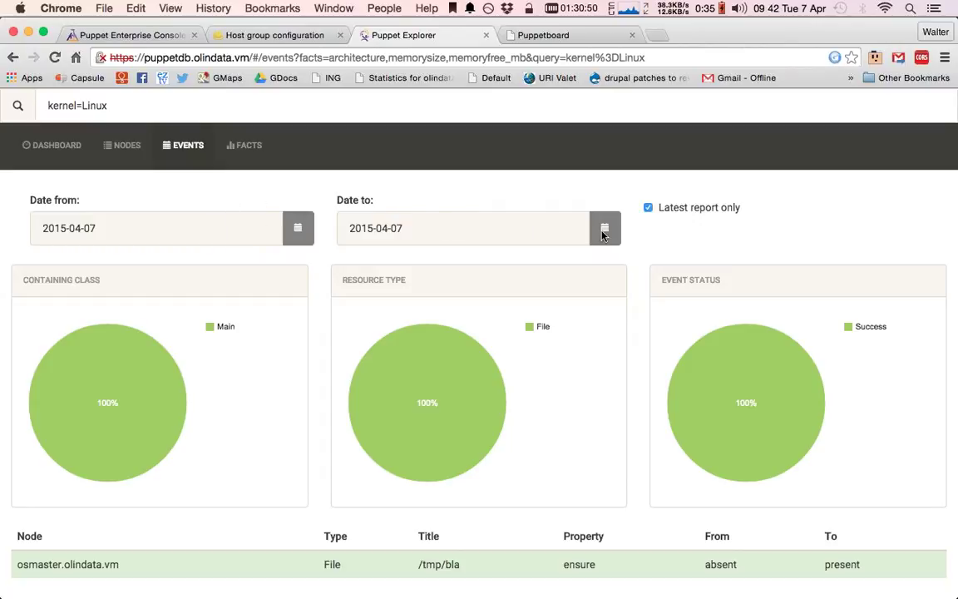
scroll(607, 363, "down", 2)
left_click(108, 565)
scroll(108, 564, "down", 5)
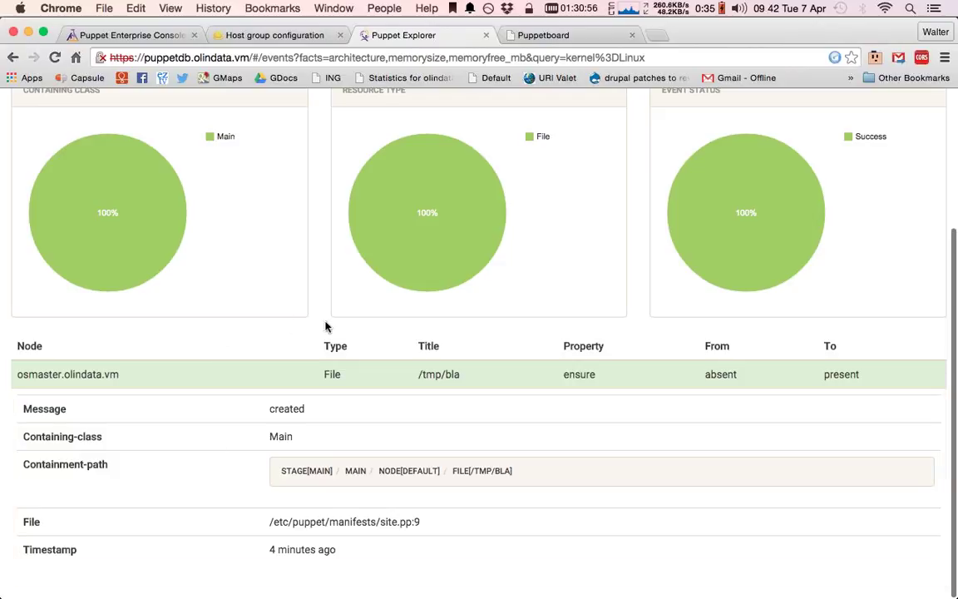
scroll(559, 374, "up", 5)
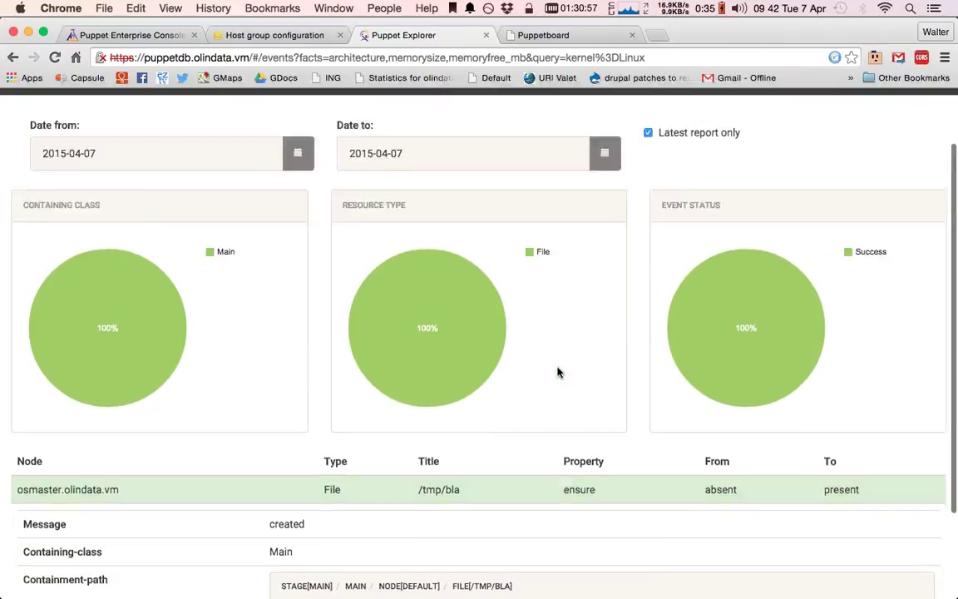
- Add a chart of the is_virtual fact to the facts view, review the fact charts, and return to the dashboard
left_click(244, 150)
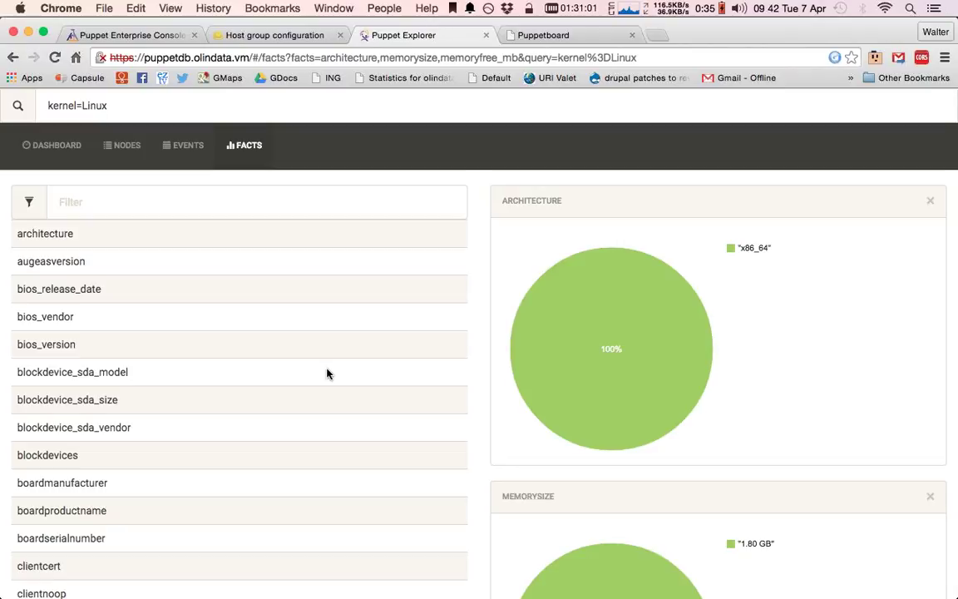
scroll(326, 374, "down", 10)
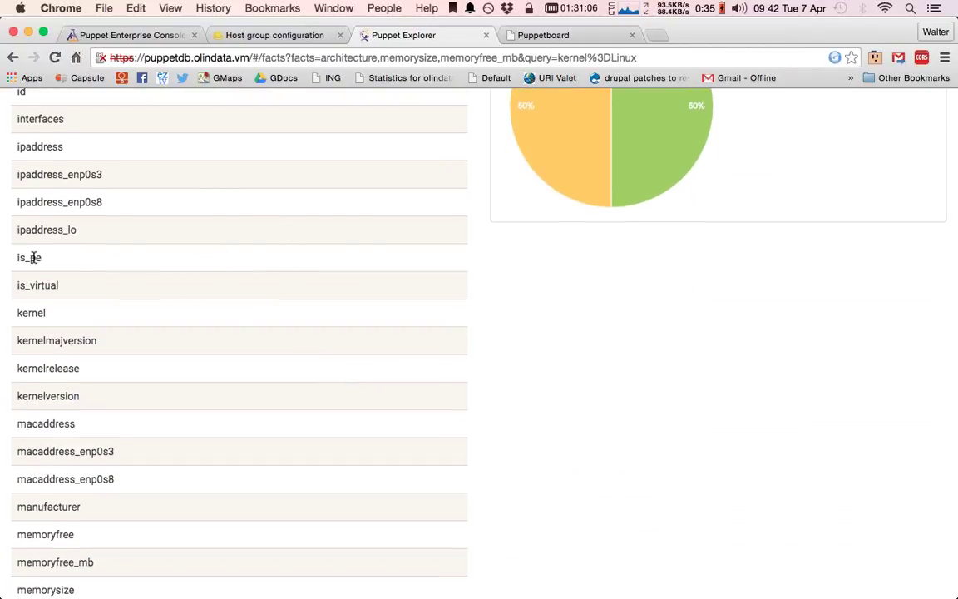
left_click(42, 282)
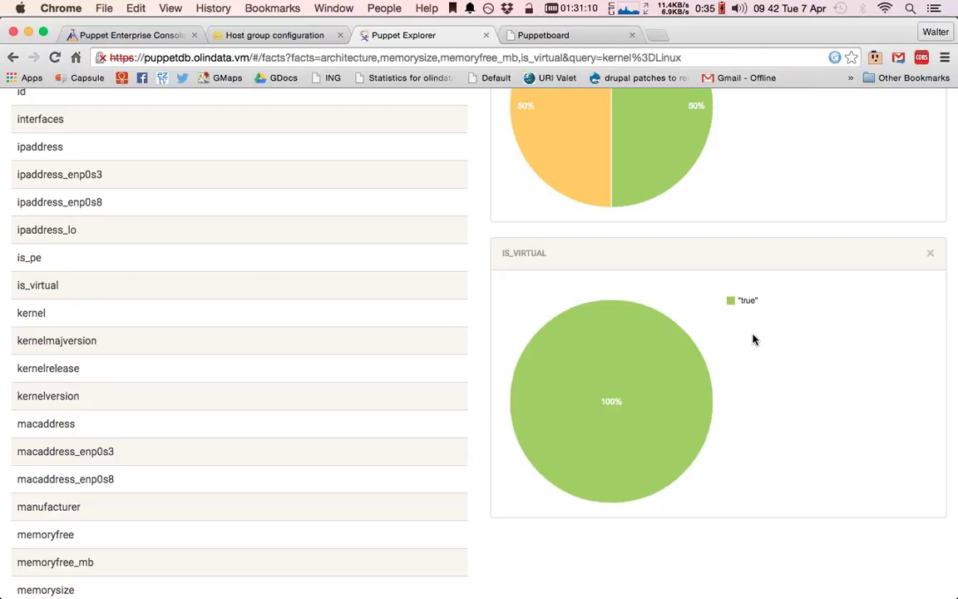
scroll(752, 338, "up", 5)
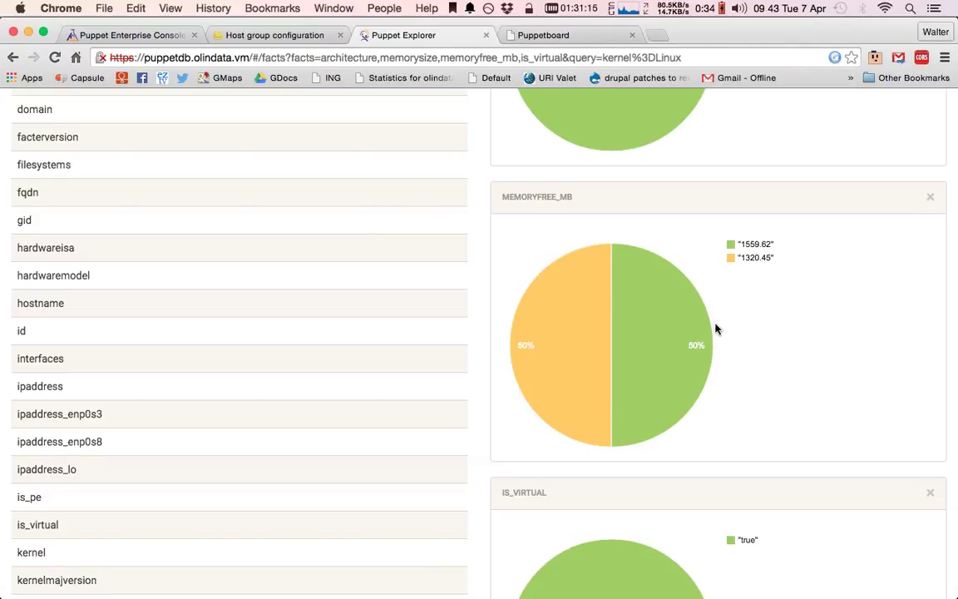
scroll(902, 381, "up", 10)
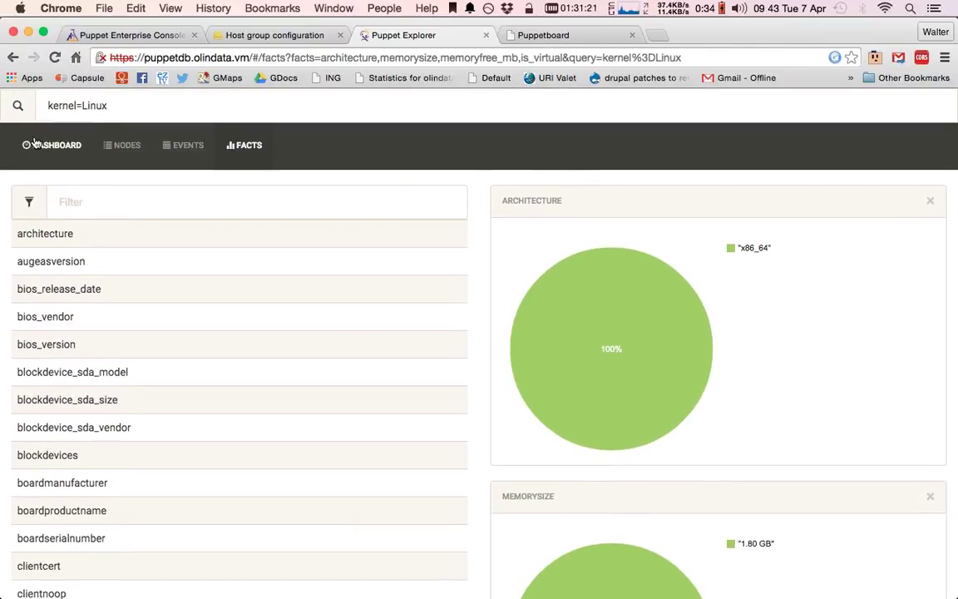
left_click(60, 145)
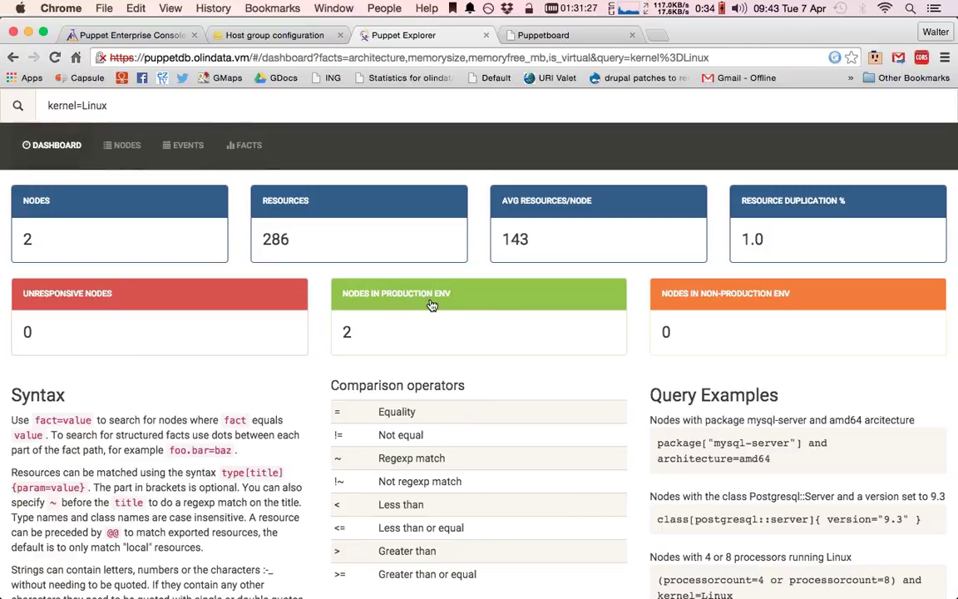
- Switch to GoToMeeting to check on the meeting session
key("super+Tab")
key("super+Tab")
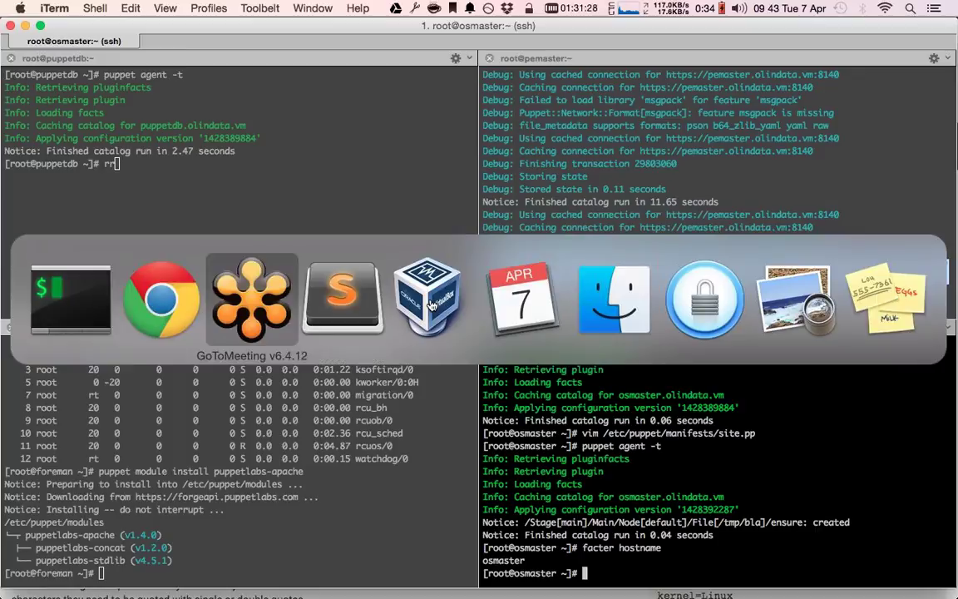
mouse_move(42, 407)
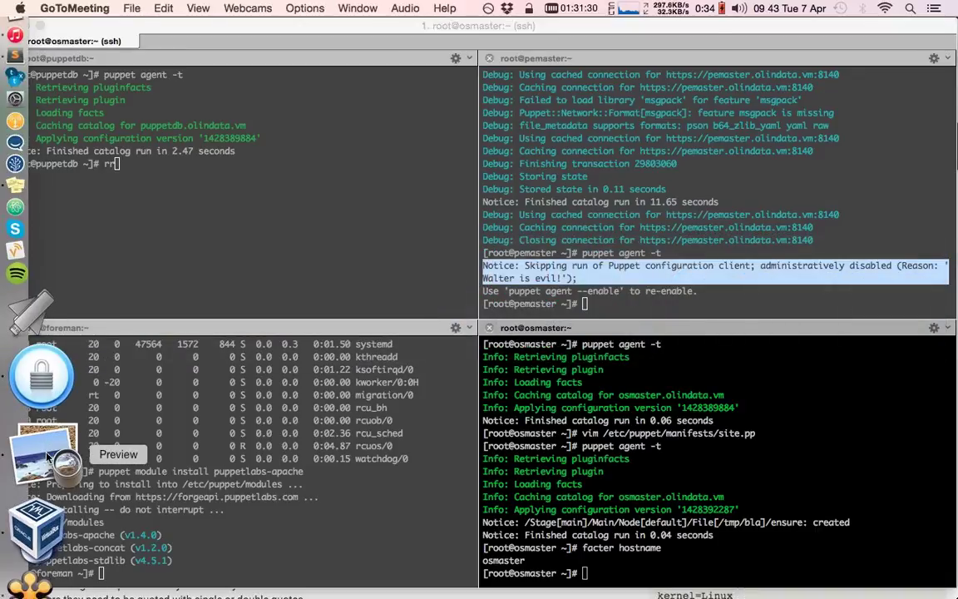
left_click(64, 496)
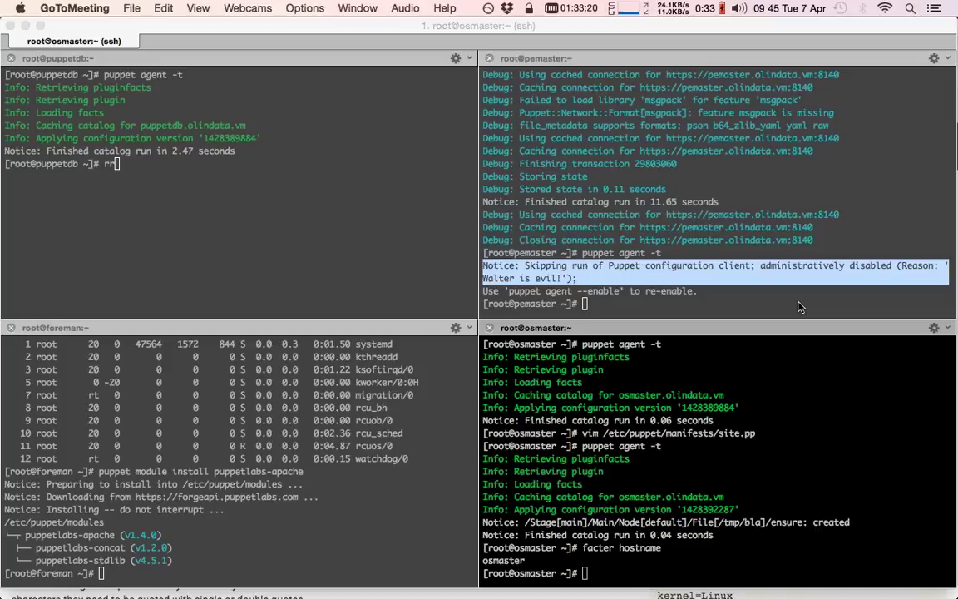
- Return to Chrome and switch from Puppet Explorer to the open Puppetboard page
key("super+Tab")
key("super+Tab")
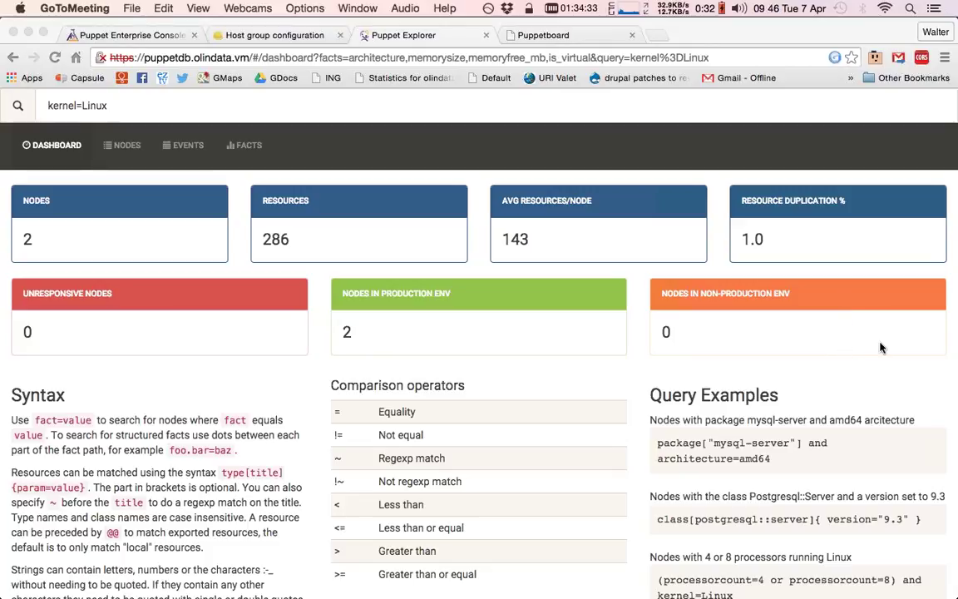
left_click(649, 285)
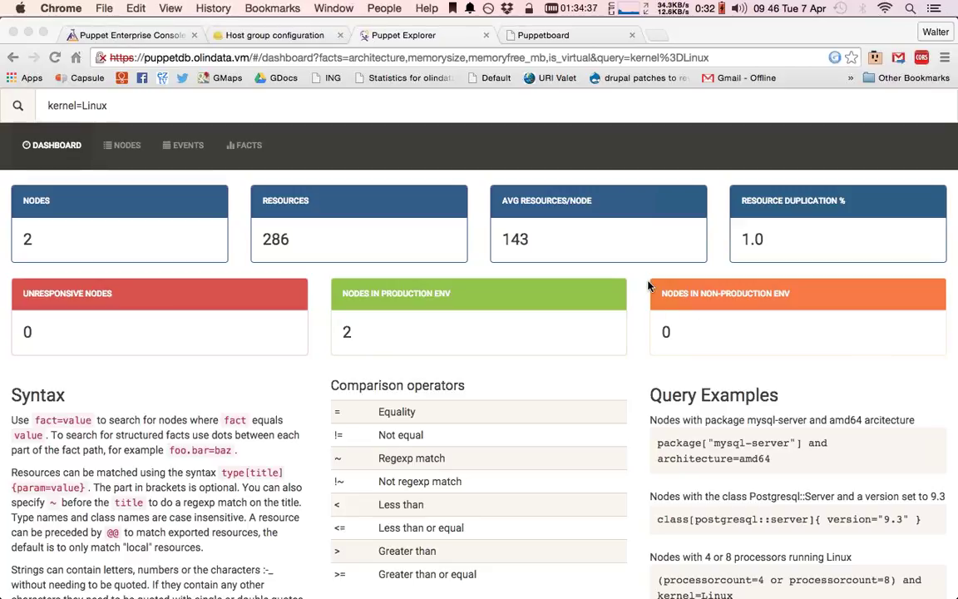
left_click(555, 36)
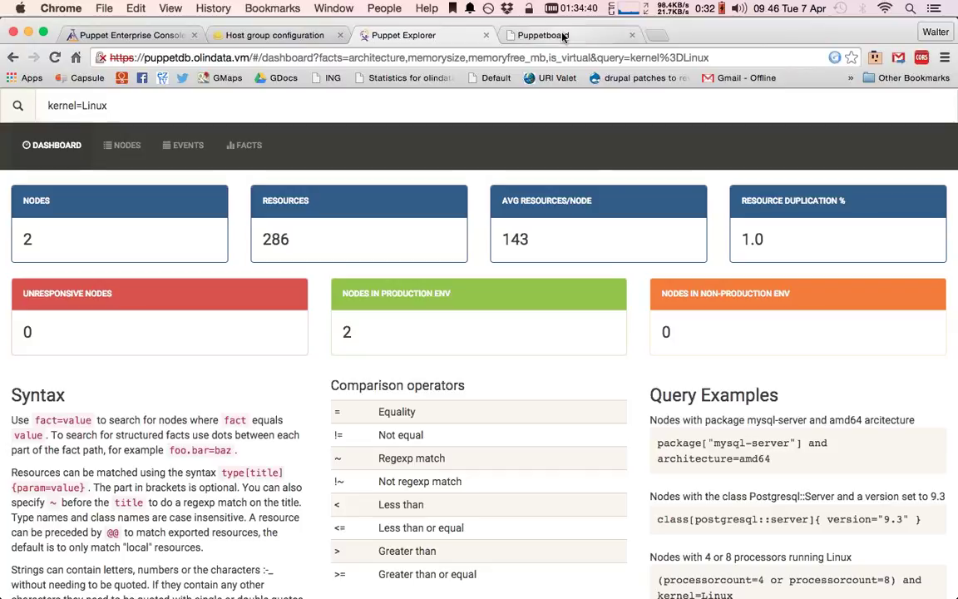